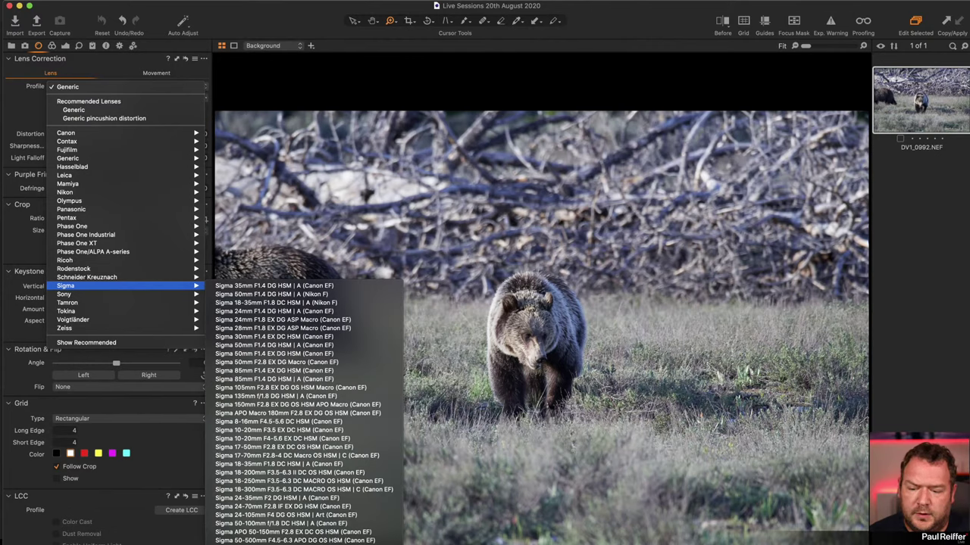
# Step: Apply the Sigma 150-600mm F5-6.3 DG OS HSM | C (Nikon F) lens profile and check it against the lens in the photo's metadata
pyautogui.click(295, 540)
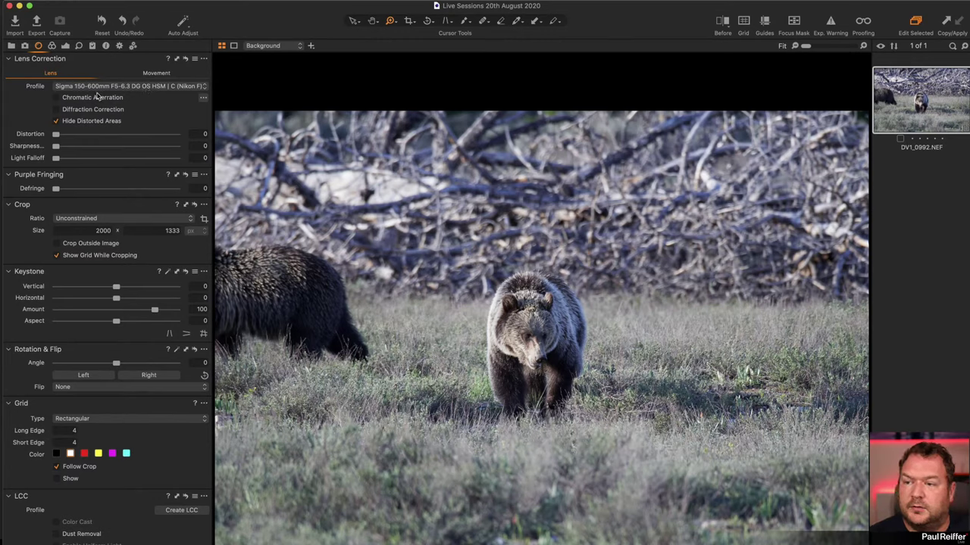
pyautogui.click(106, 47)
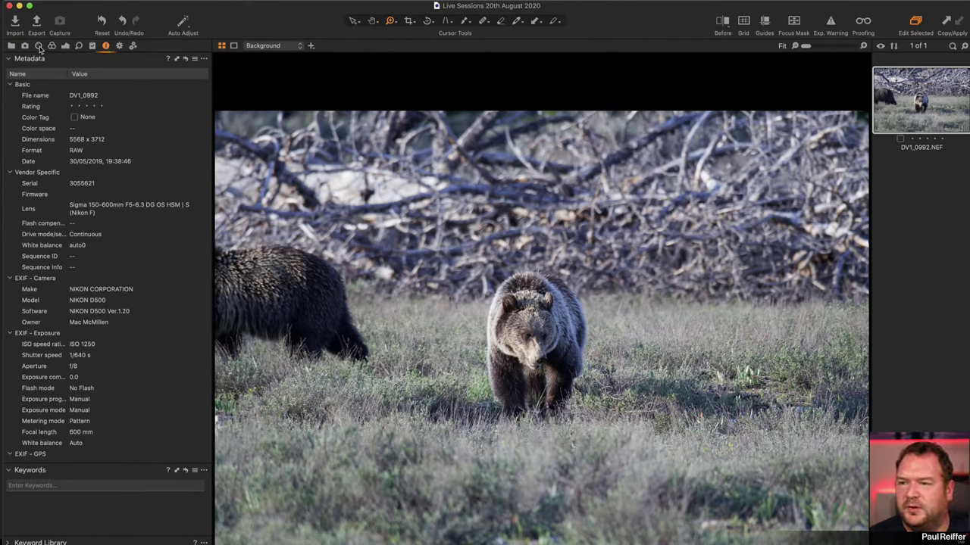
pyautogui.click(39, 46)
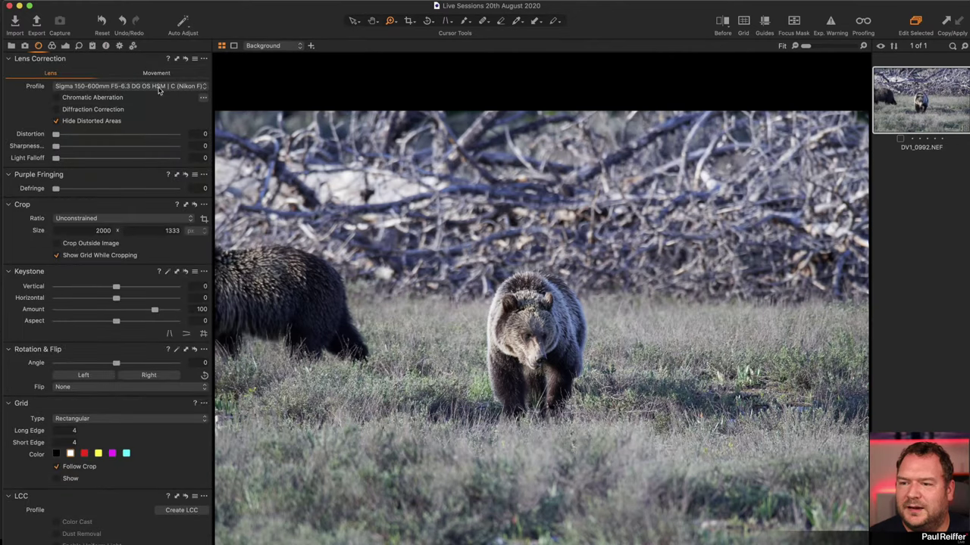
pyautogui.click(106, 46)
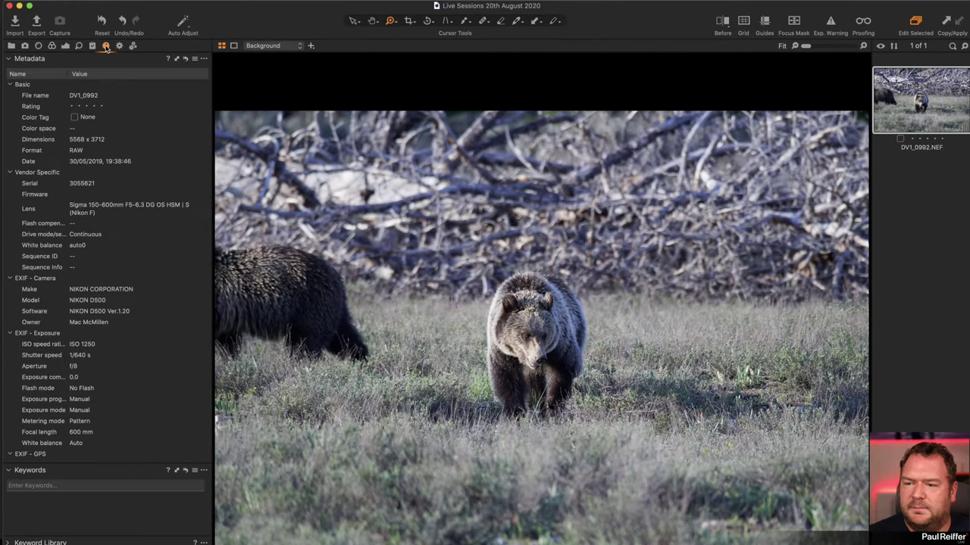
# Step: Enable chromatic aberration correction for the bear photo in the lens correction settings
pyautogui.click(39, 47)
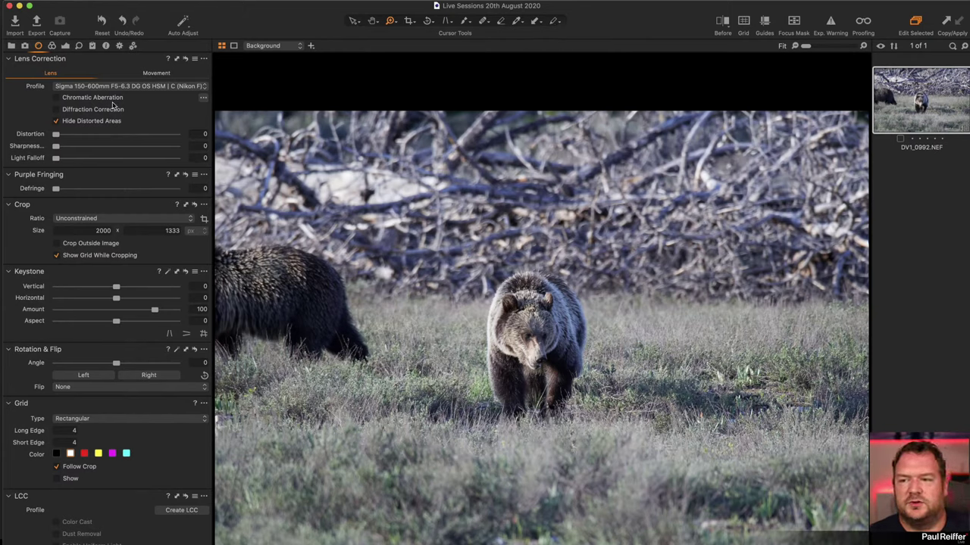
pyautogui.click(203, 97)
pyautogui.click(227, 103)
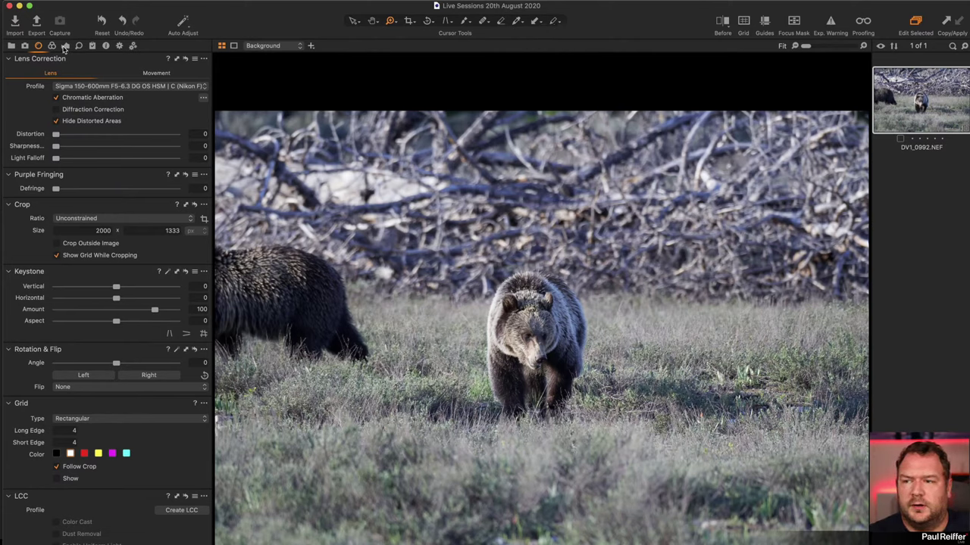
# Step: Try contrast values of 40 and 47 on the Background layer, resetting contrast to 0 after each
pyautogui.click(65, 46)
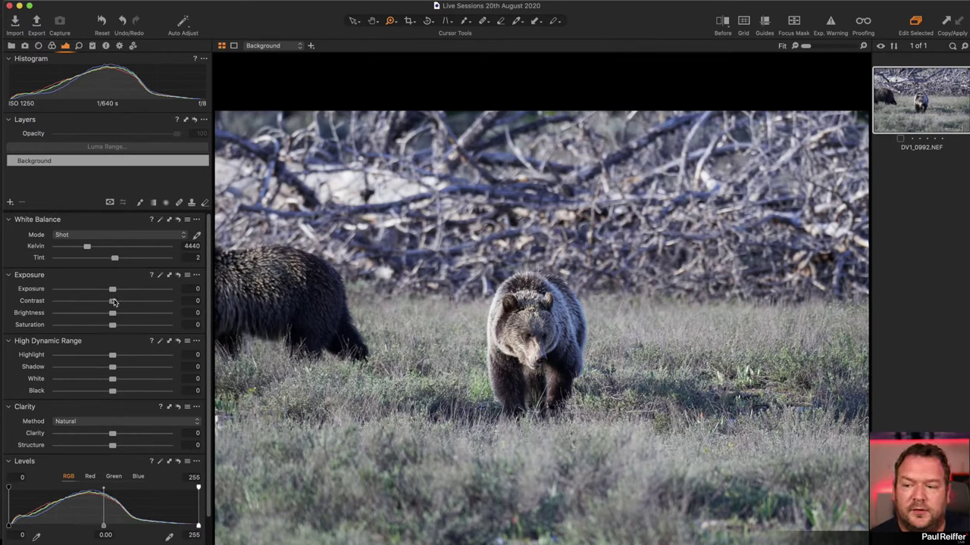
pyautogui.moveTo(112, 301); pyautogui.dragTo(159, 303)
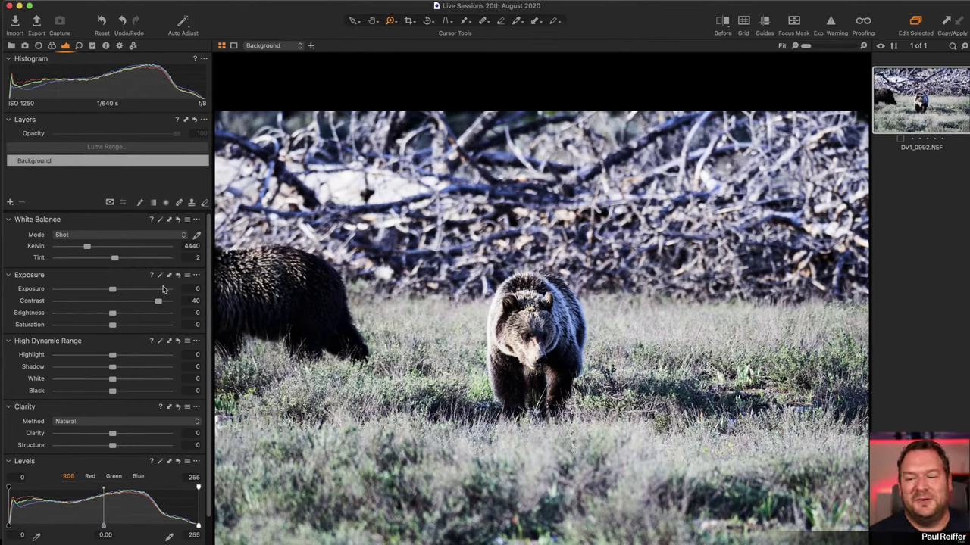
pyautogui.moveTo(158, 300); pyautogui.dragTo(112, 302)
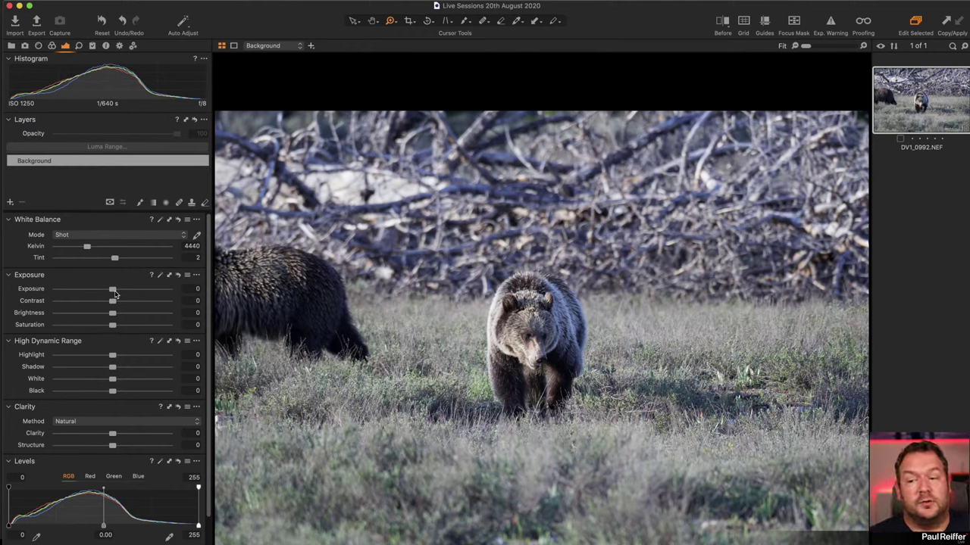
pyautogui.moveTo(111, 302); pyautogui.dragTo(166, 301)
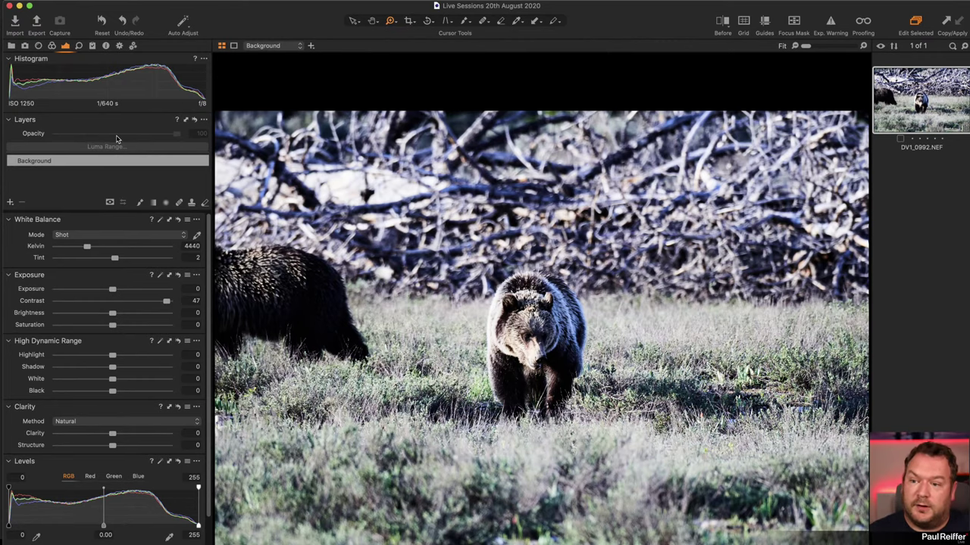
pyautogui.doubleClick(166, 301)
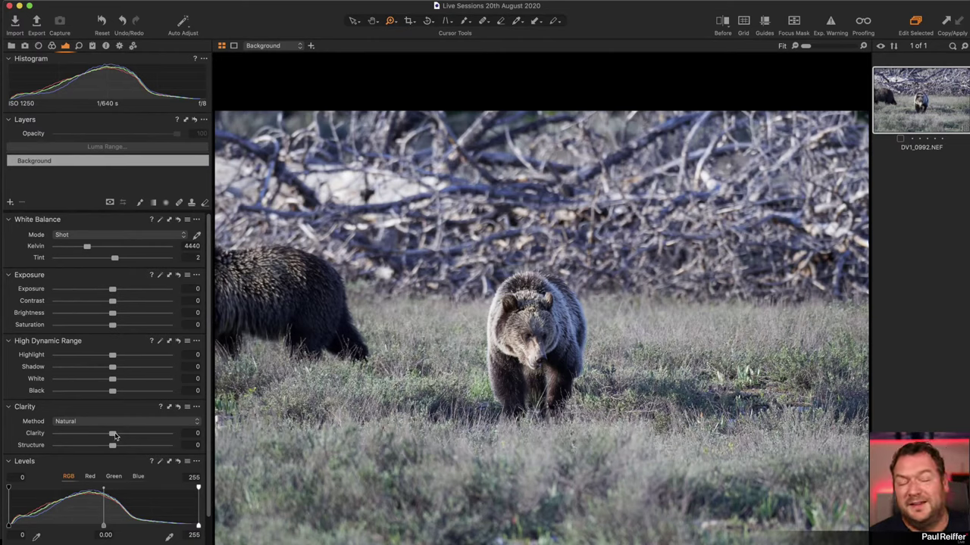
# Step: Try clarity at 90 and 41 with the Natural method, inspect its effect on the bear, and reset it to 0
pyautogui.moveTo(114, 436); pyautogui.dragTo(164, 435)
pyautogui.moveTo(164, 436); pyautogui.dragTo(163, 436)
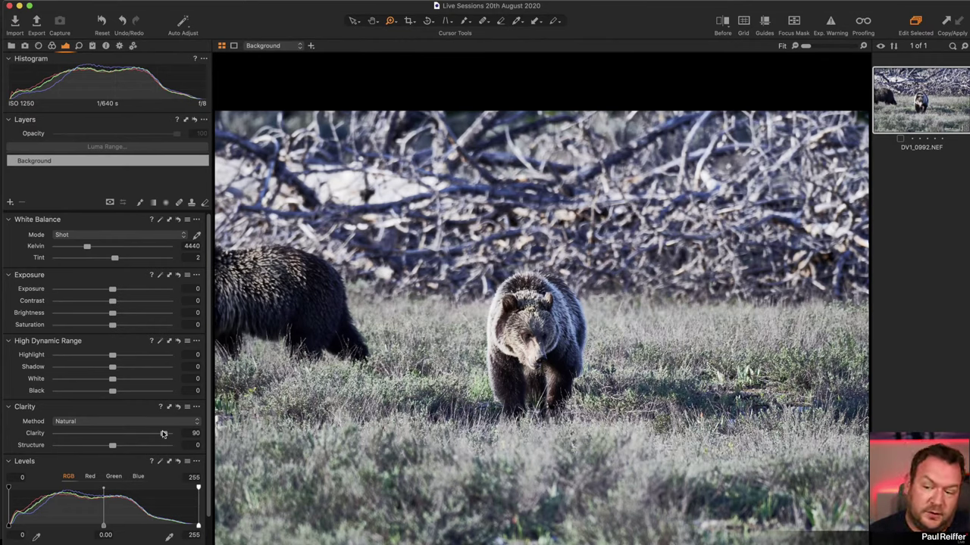
pyautogui.moveTo(159, 437); pyautogui.dragTo(136, 437)
pyautogui.doubleClick(165, 437)
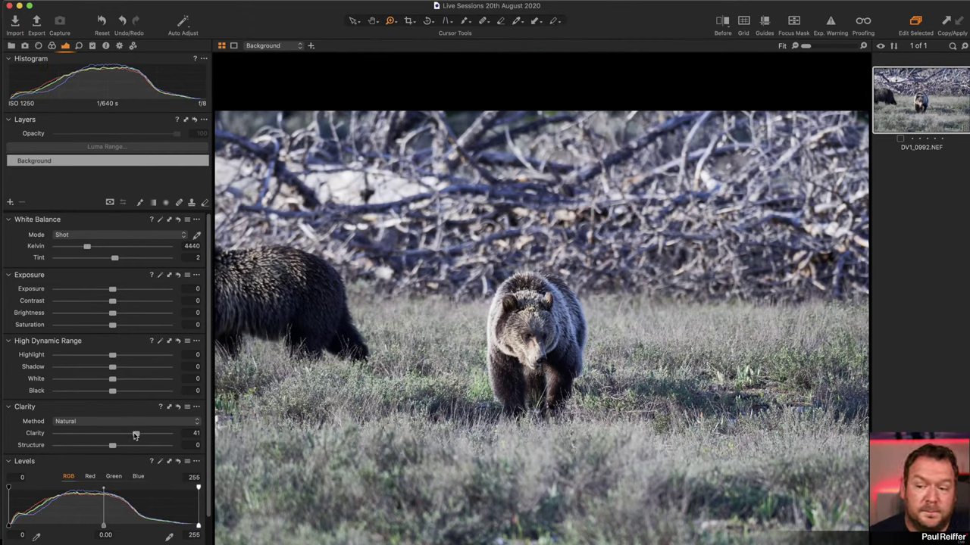
pyautogui.doubleClick(135, 435)
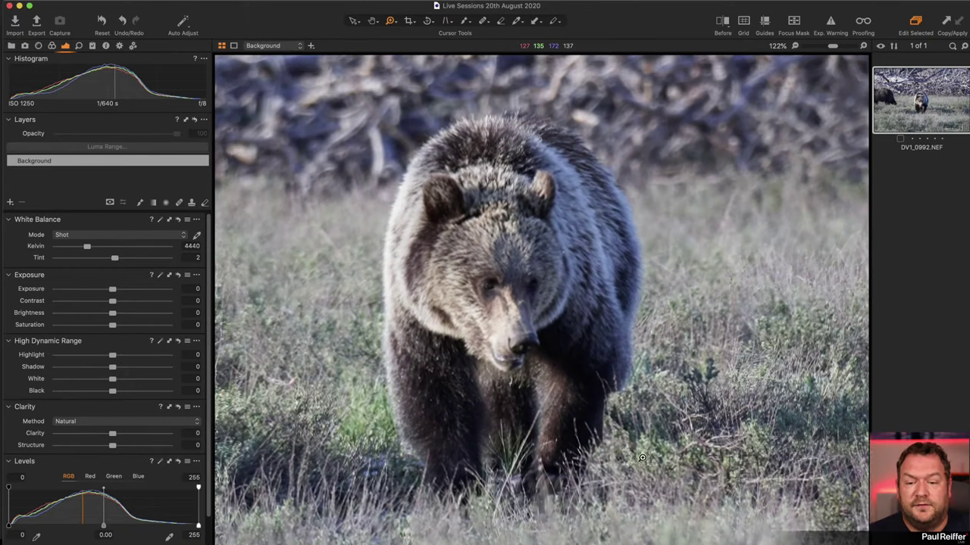
pyautogui.click(536, 346)
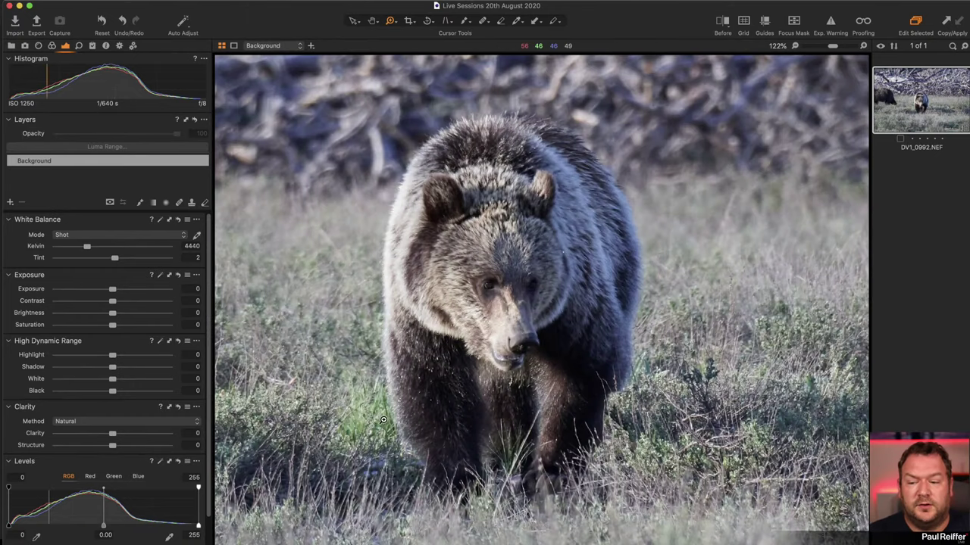
pyautogui.moveTo(111, 434); pyautogui.dragTo(142, 434)
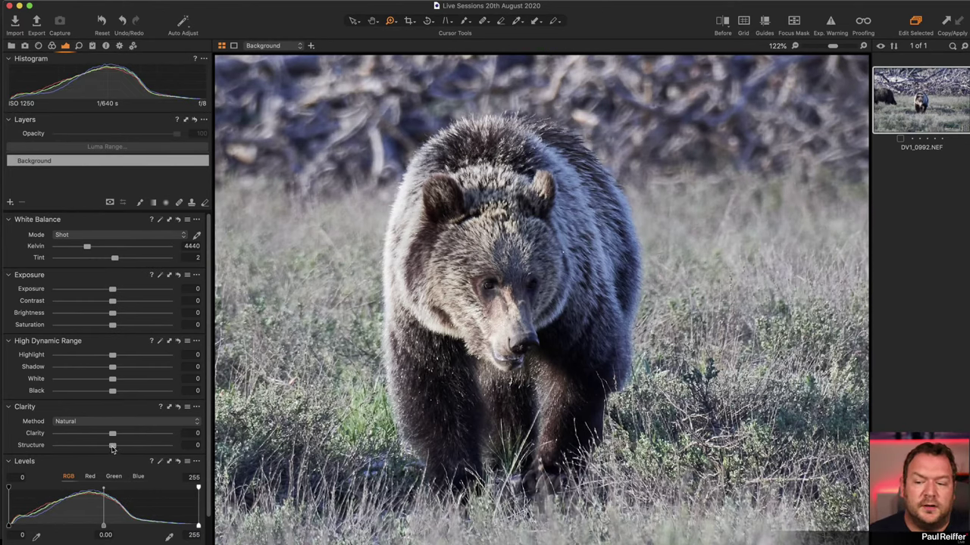
# Step: Set structure to 94 and compare the blurred branches behind the bear with and without it at 400% zoom
pyautogui.moveTo(112, 447); pyautogui.dragTo(168, 448)
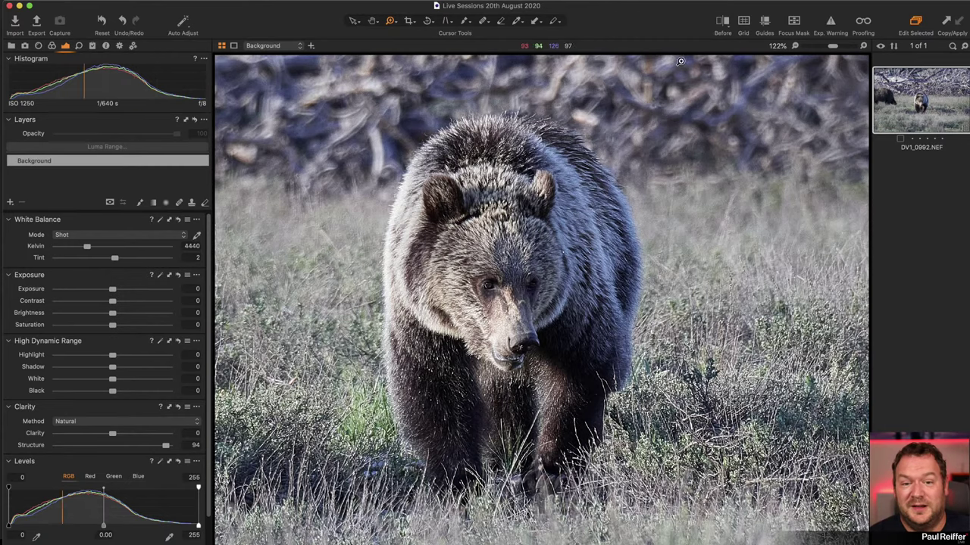
pyautogui.click(636, 114)
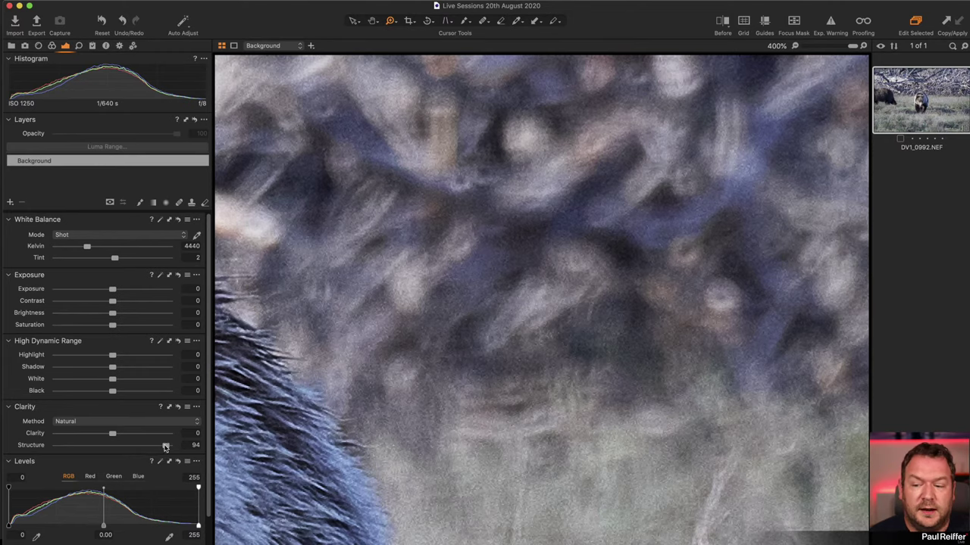
pyautogui.click(178, 408)
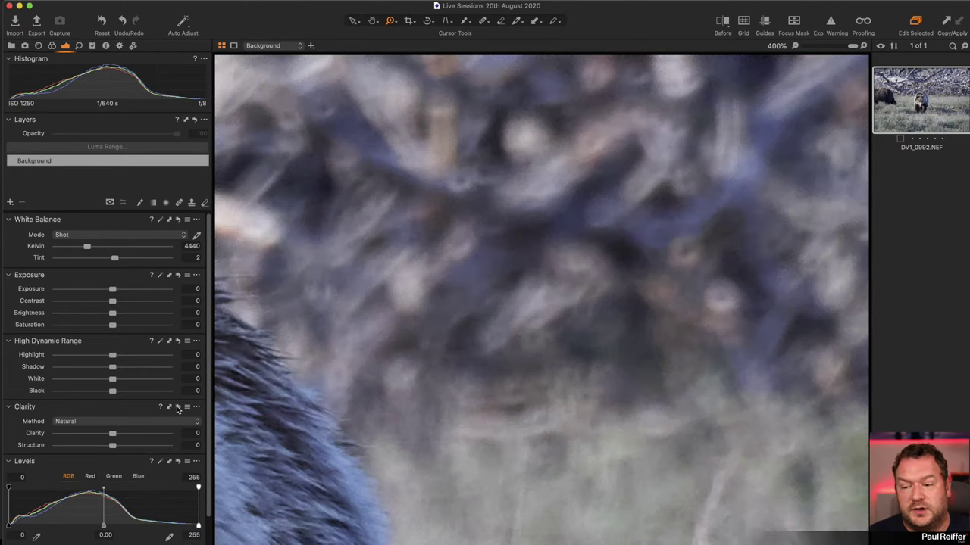
pyautogui.click(178, 409)
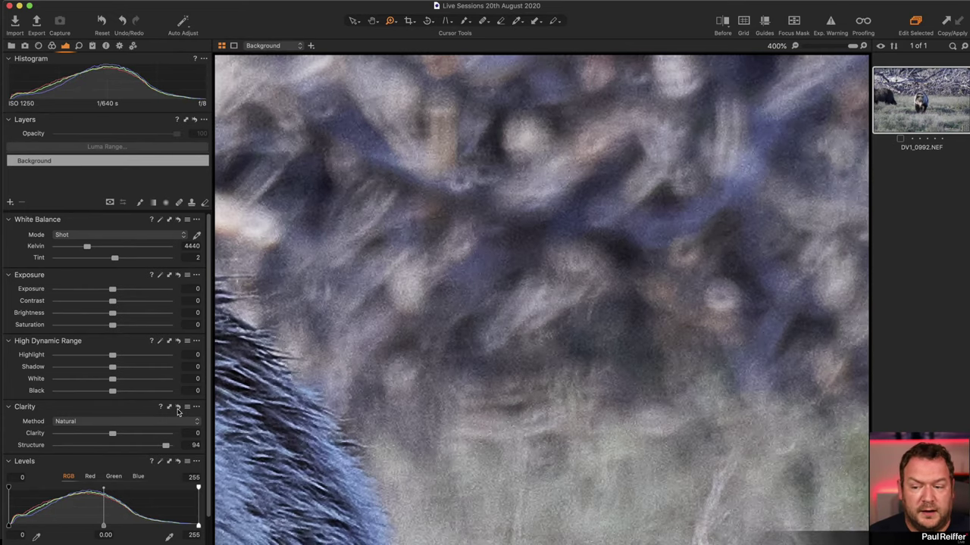
pyautogui.click(178, 408)
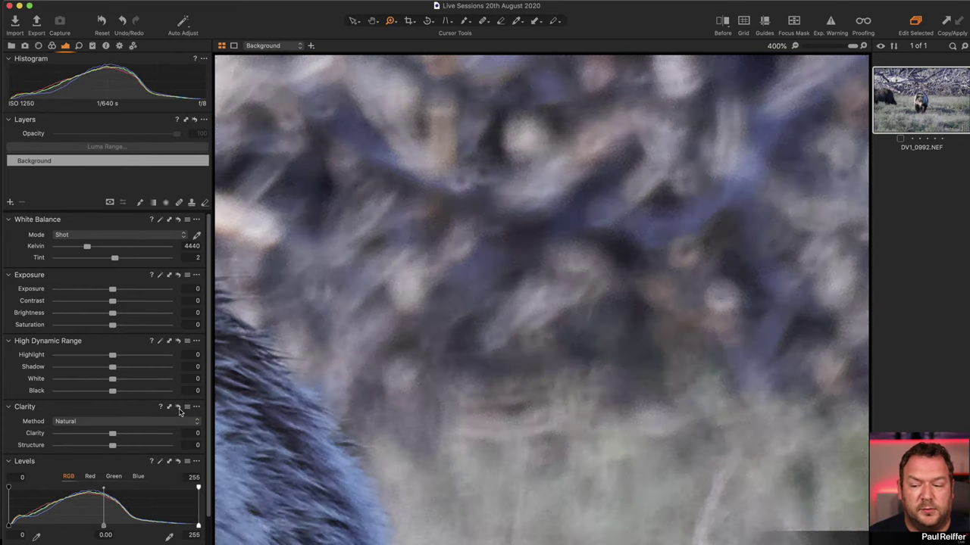
pyautogui.click(178, 408)
pyautogui.click(178, 408)
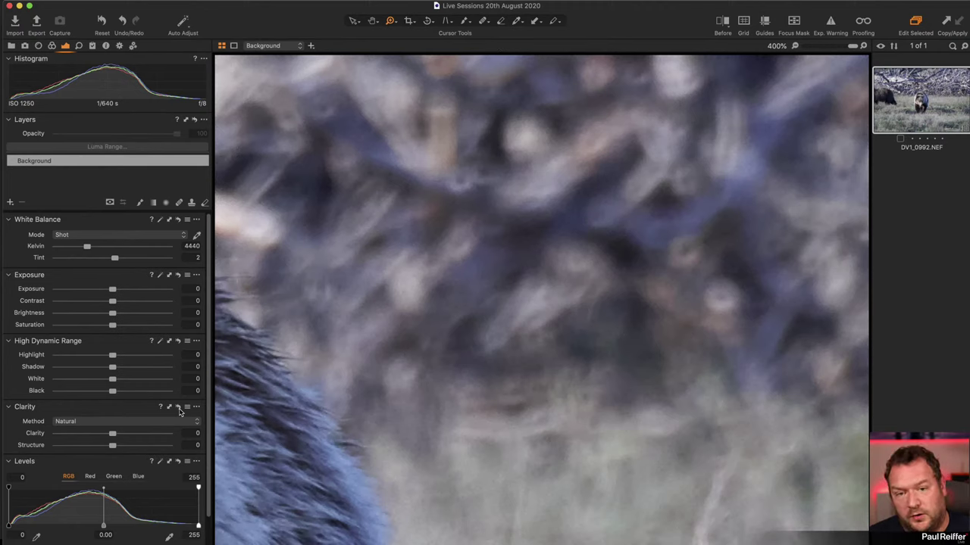
pyautogui.click(179, 409)
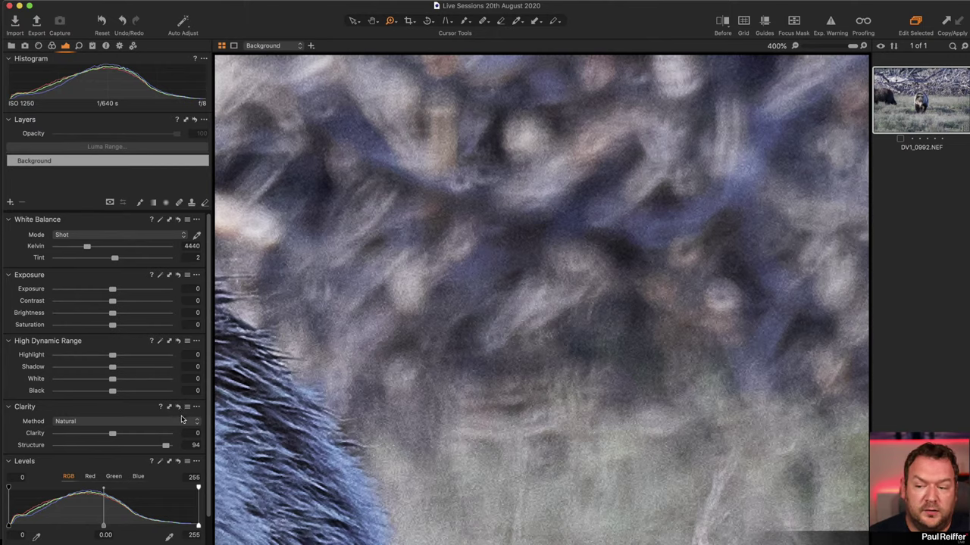
pyautogui.click(179, 408)
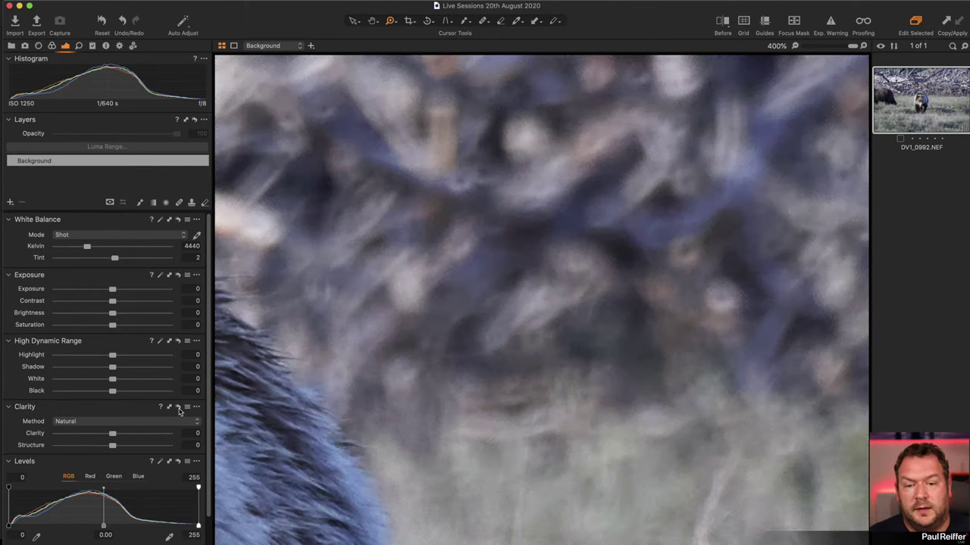
pyautogui.click(178, 408)
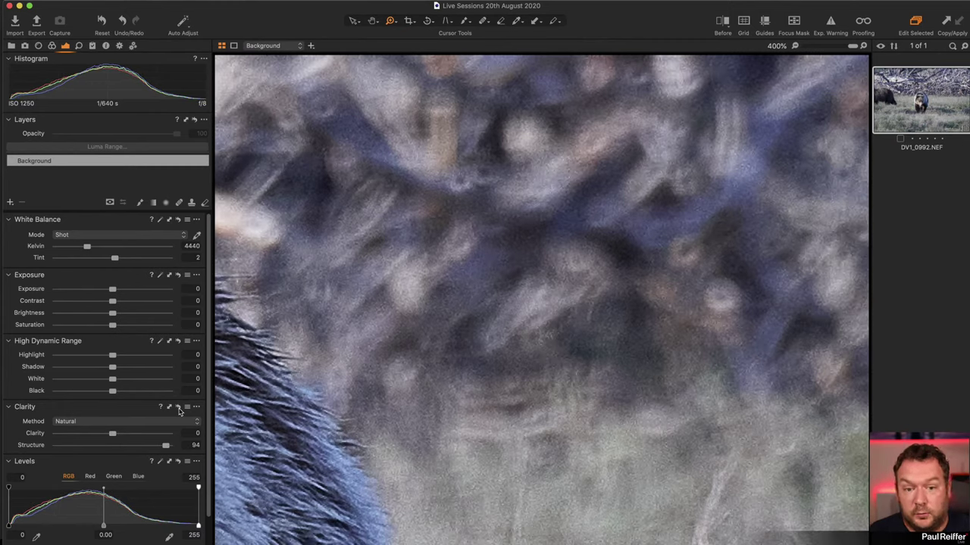
pyautogui.click(179, 408)
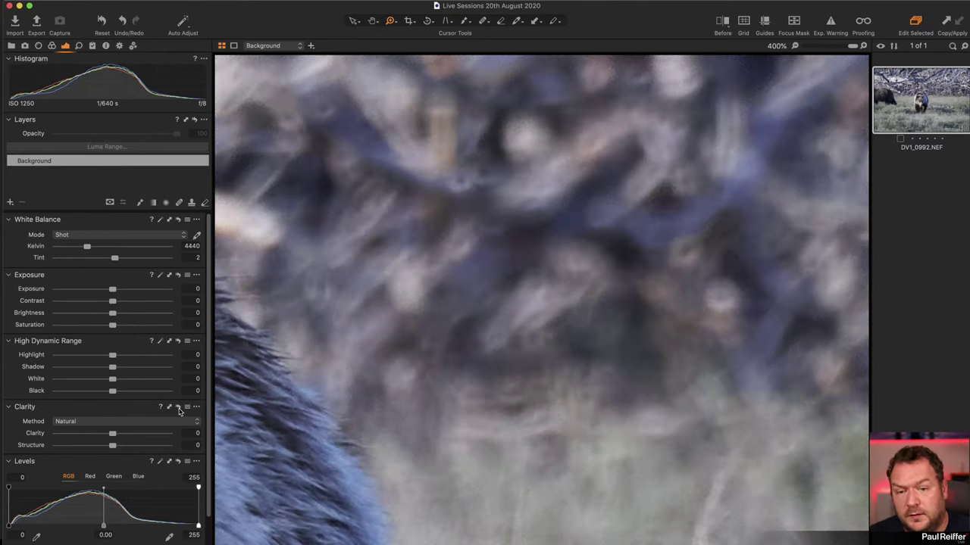
pyautogui.click(178, 409)
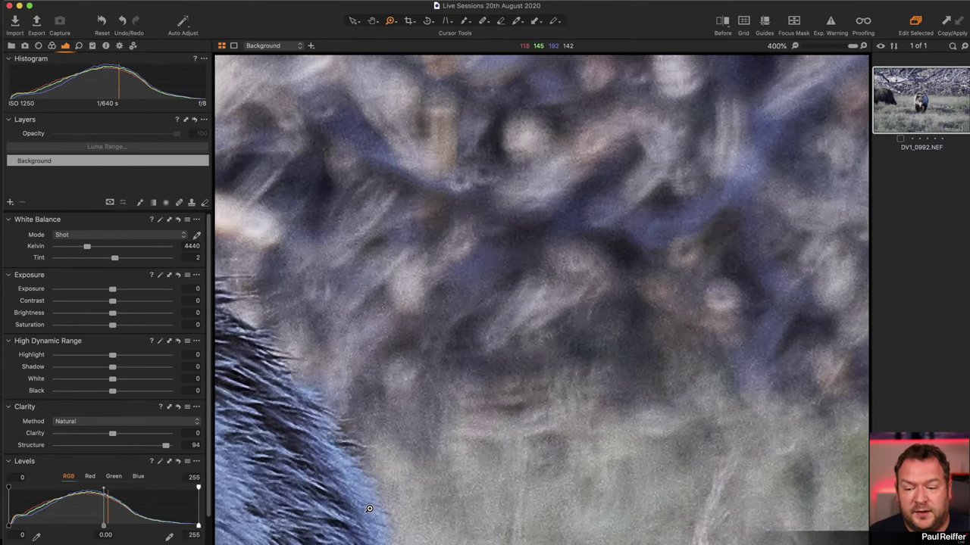
# Step: Compare the fur along the bear's back with and without structure, and reset the clarity and structure adjustments
pyautogui.moveTo(366, 506); pyautogui.dragTo(609, 350)
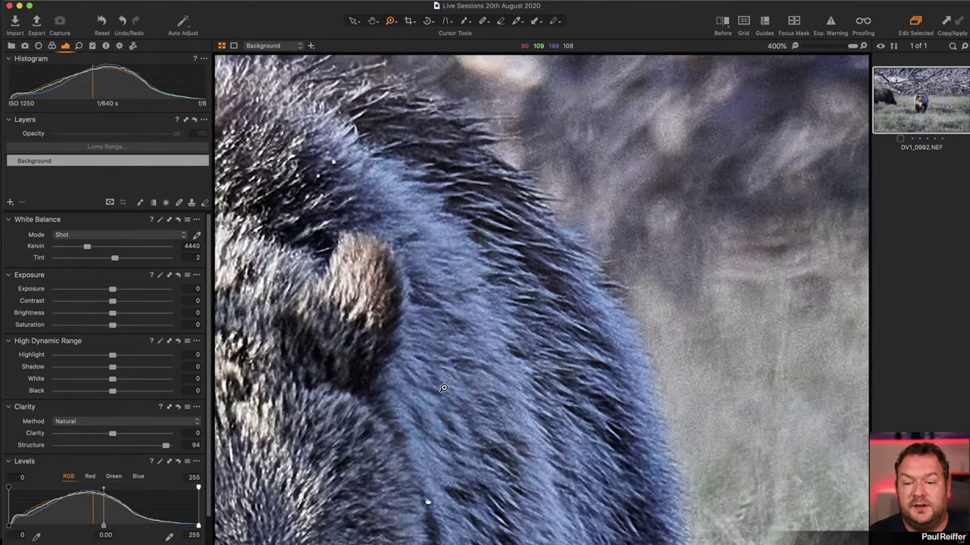
pyautogui.moveTo(570, 277); pyautogui.dragTo(366, 297)
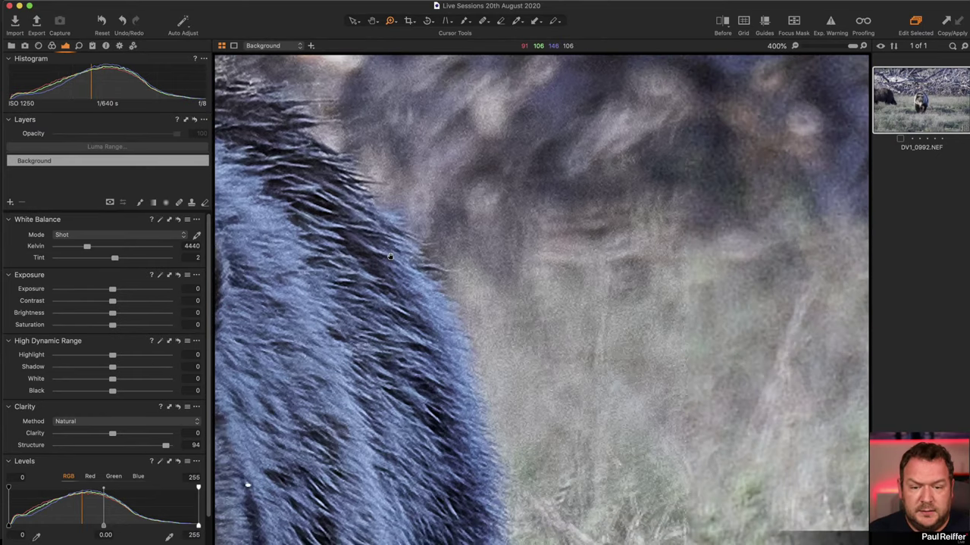
pyautogui.click(178, 409)
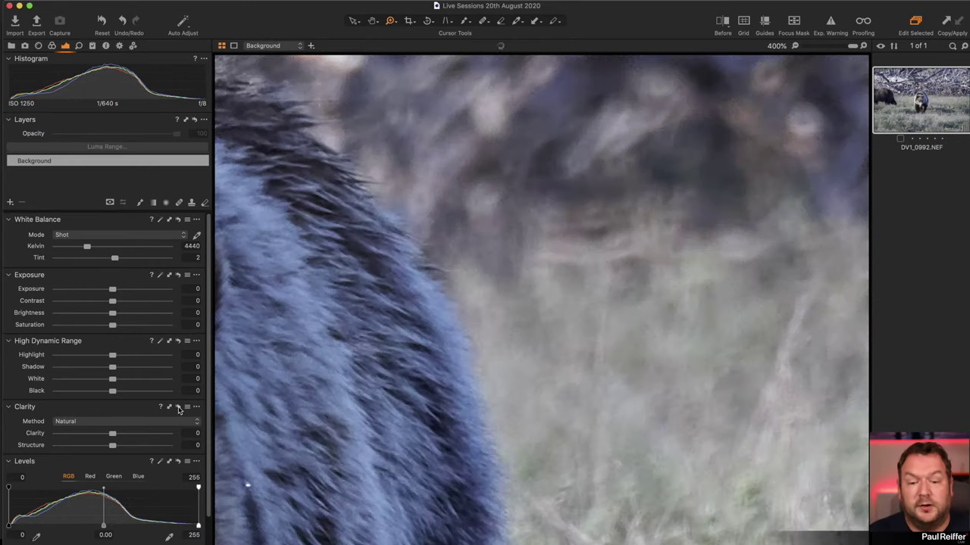
pyautogui.click(179, 409)
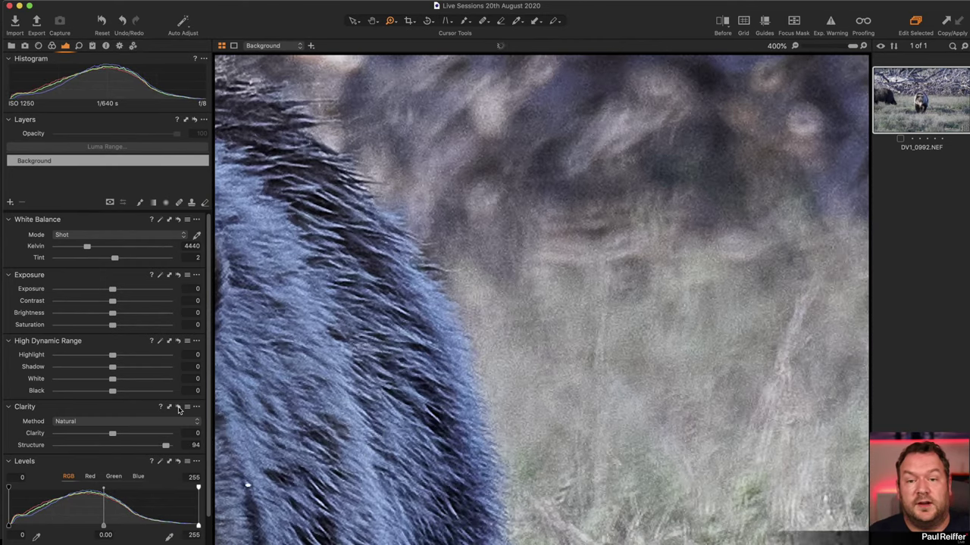
pyautogui.click(178, 409)
# Step: Try clarity at 92 on the fur and the wider scene, and reduce it to 21
pyautogui.moveTo(112, 433); pyautogui.dragTo(165, 434)
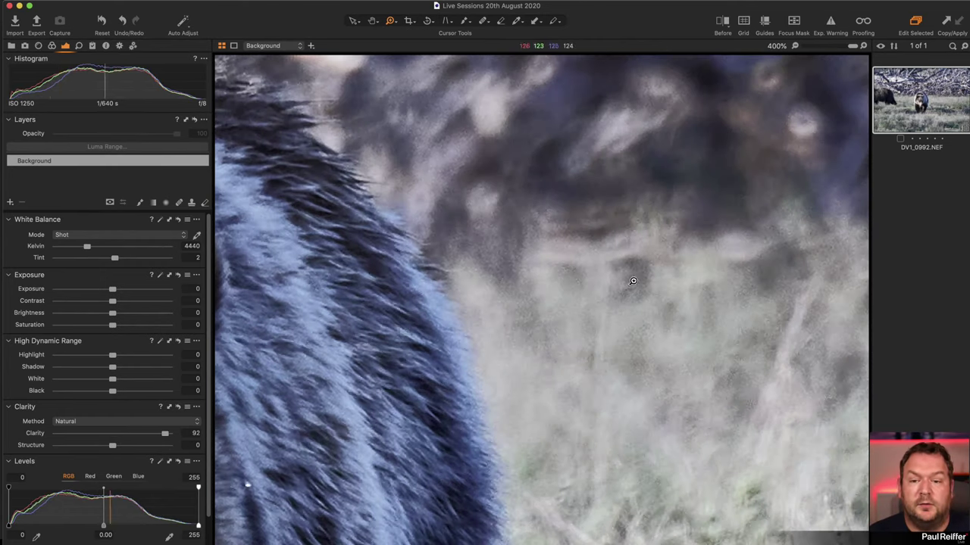
pyautogui.keyDown('alt'); pyautogui.click(294, 372); pyautogui.keyUp('alt')
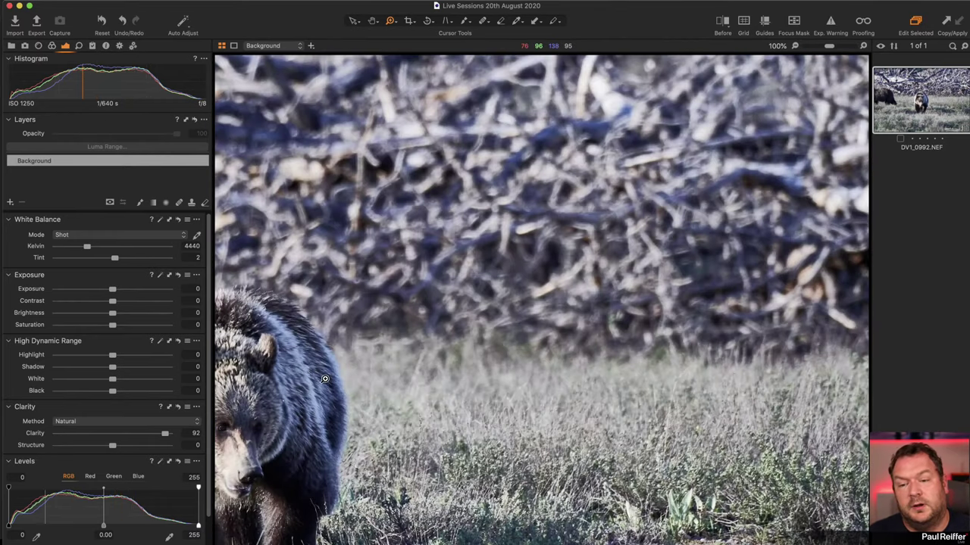
pyautogui.keyDown('alt'); pyautogui.click(325, 377); pyautogui.keyUp('alt')
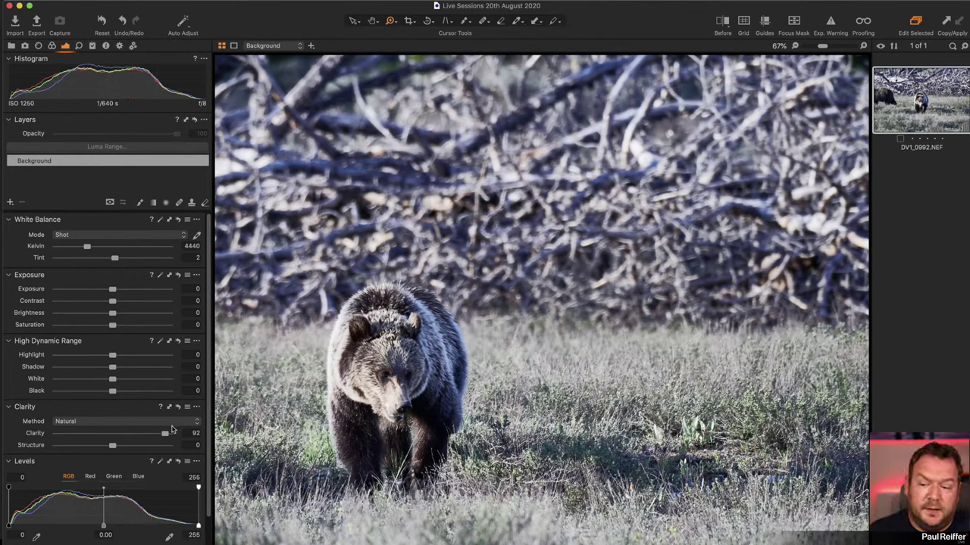
pyautogui.moveTo(167, 432); pyautogui.dragTo(126, 435)
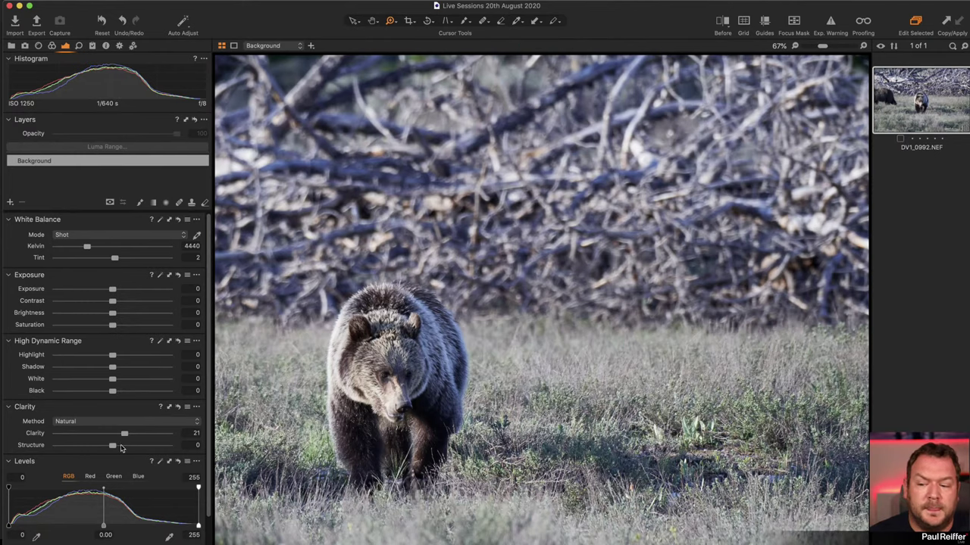
# Step: Try structure at 28 on the Background and inspect the bear's fur at up to 200% zoom
pyautogui.moveTo(113, 447); pyautogui.dragTo(128, 448)
pyautogui.click(379, 341)
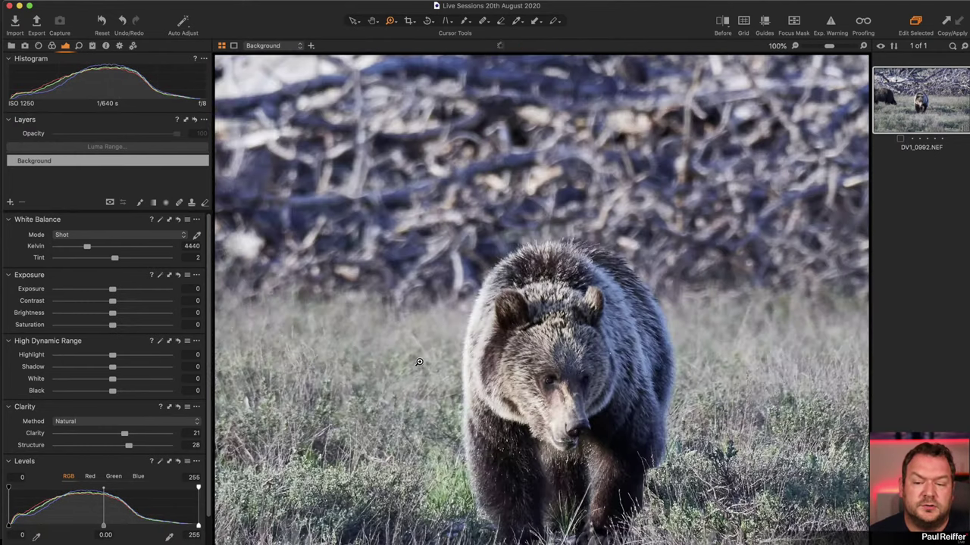
pyautogui.click(628, 362)
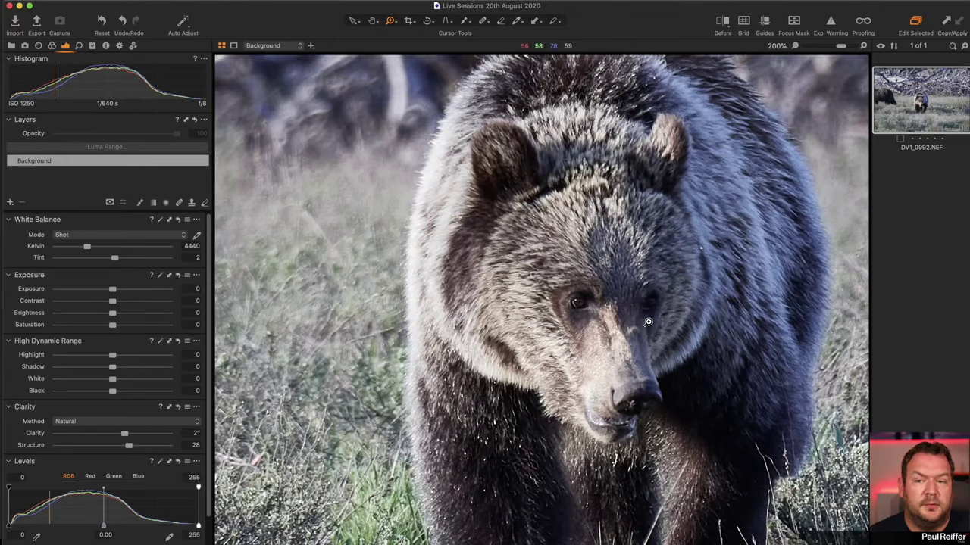
pyautogui.press('super+0')
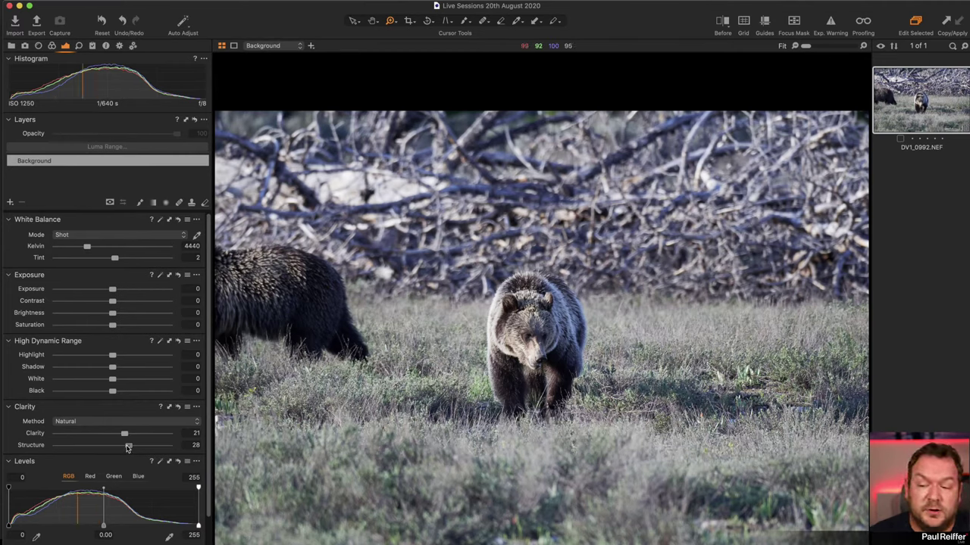
# Step: Add a new empty adjustment layer and name it Bear Fur
pyautogui.click(10, 202)
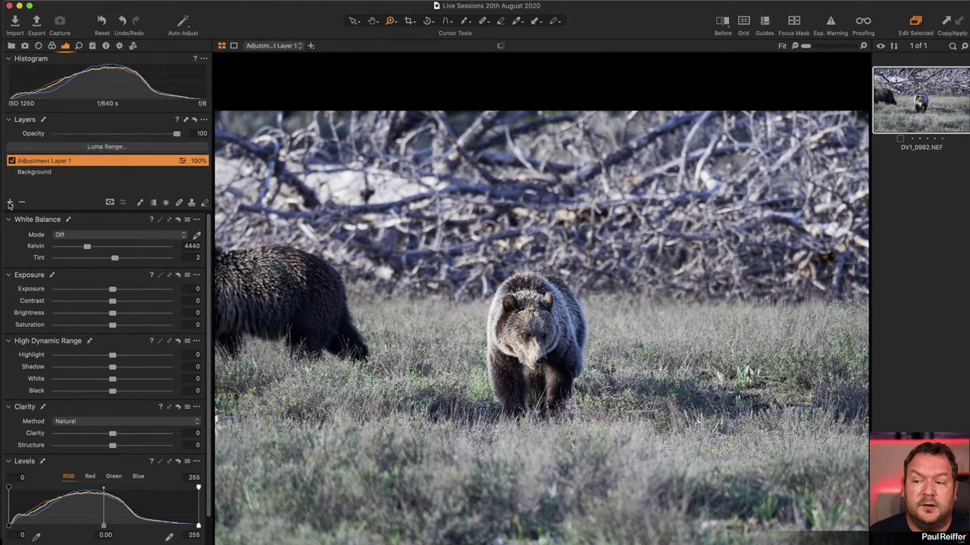
pyautogui.doubleClick(45, 161)
pyautogui.write('Be')
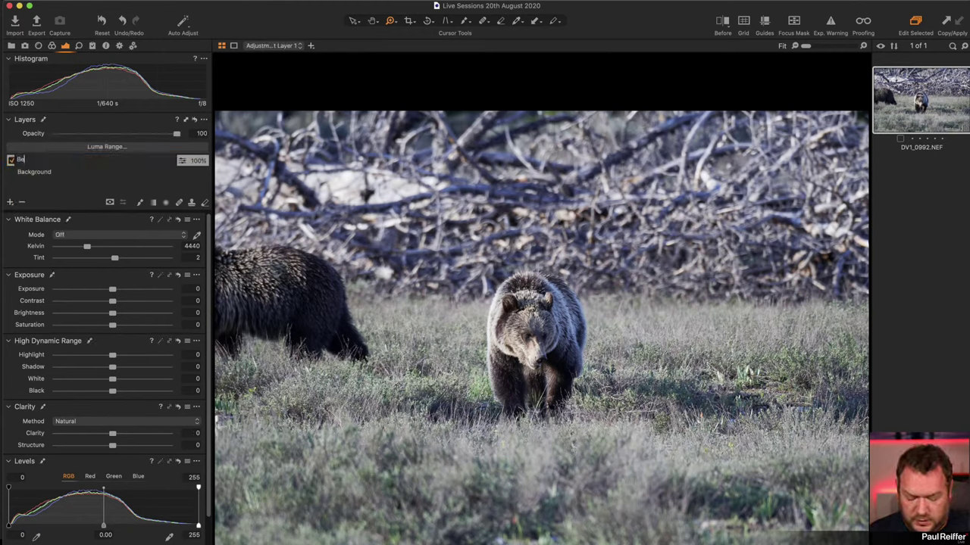
pyautogui.write('ar Fur')
pyautogui.press('Return')
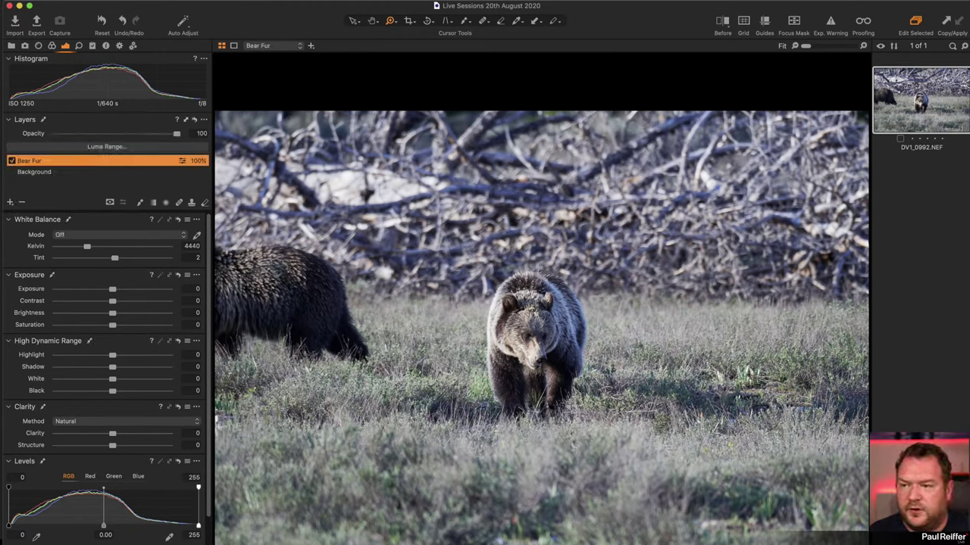
# Step: Choose the mask brush for the Bear Fur layer, review its settings and set the brush size to 95
pyautogui.click(141, 205)
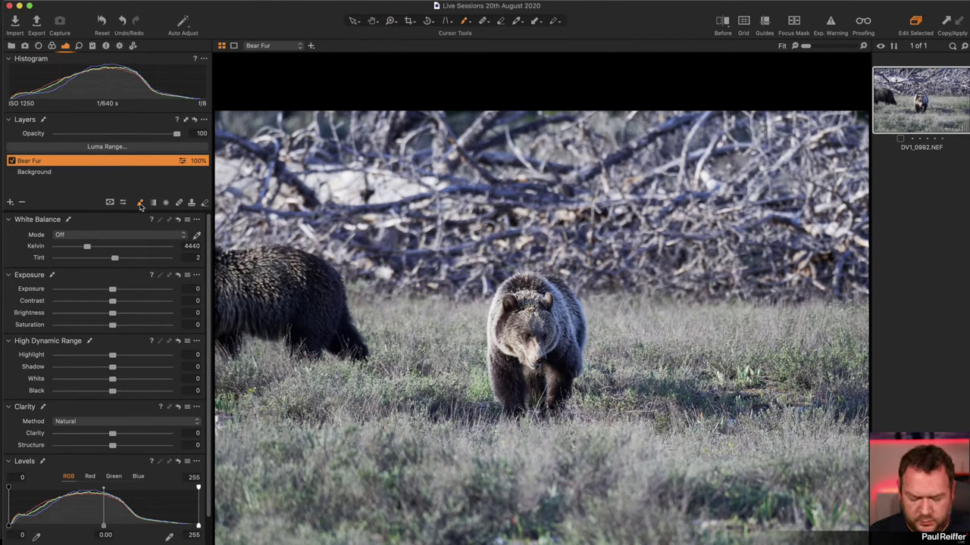
pyautogui.rightClick(518, 274)
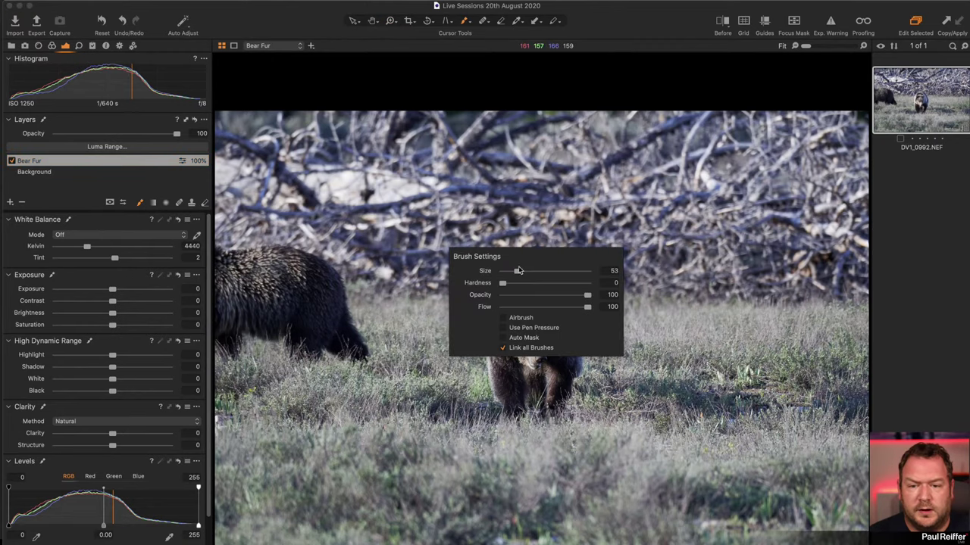
pyautogui.rightClick(516, 284)
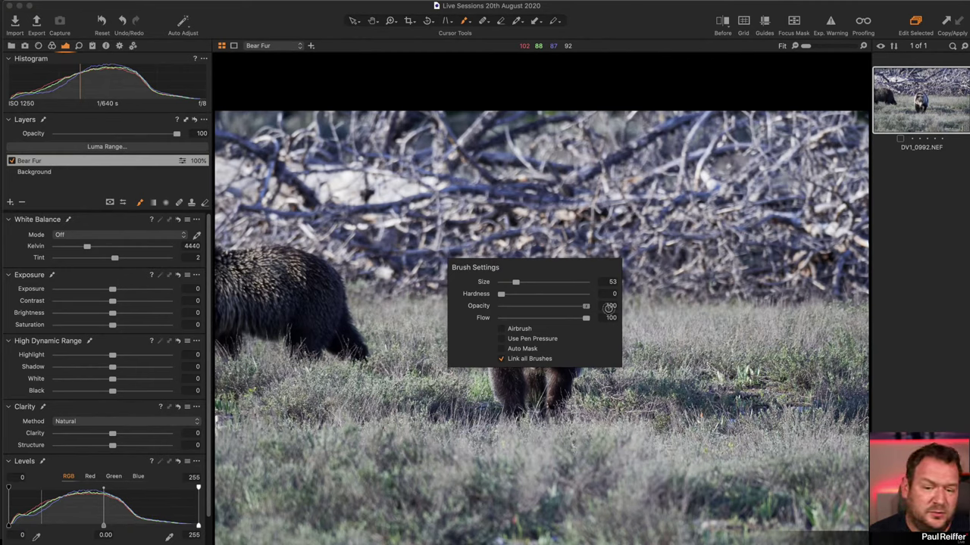
pyautogui.rightClick(539, 295)
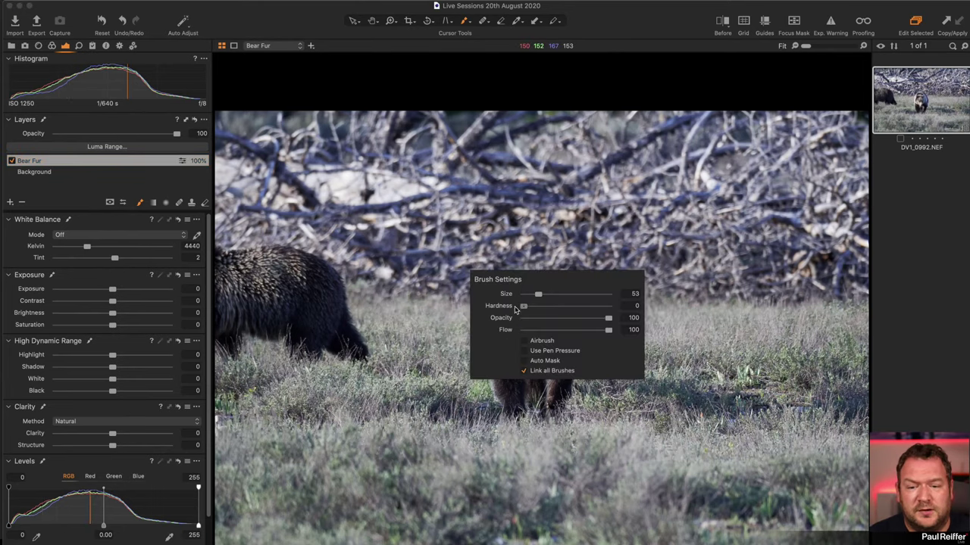
pyautogui.moveTo(540, 294); pyautogui.dragTo(541, 294)
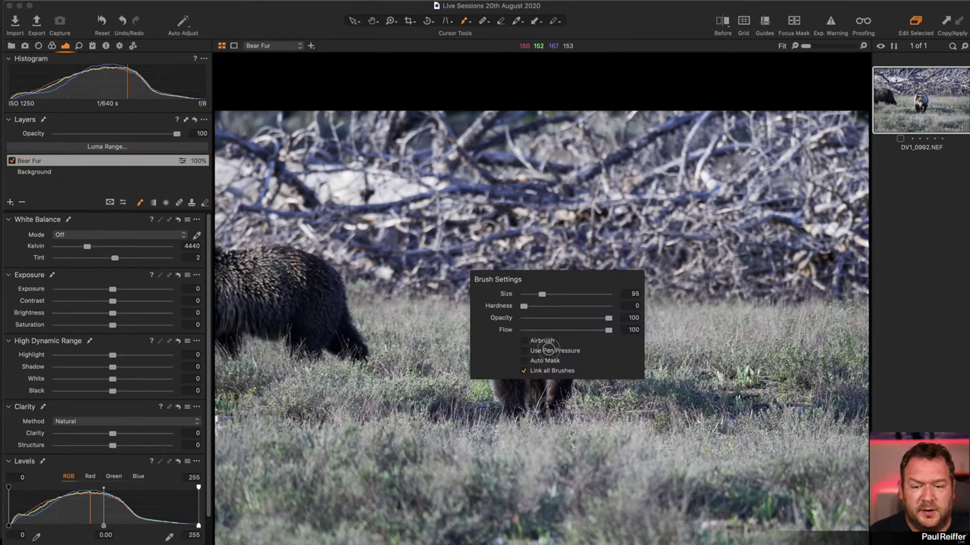
# Step: Paint the Bear Fur mask over the front bear's back, head, flanks and legs, staying within its outline
pyautogui.press('z')
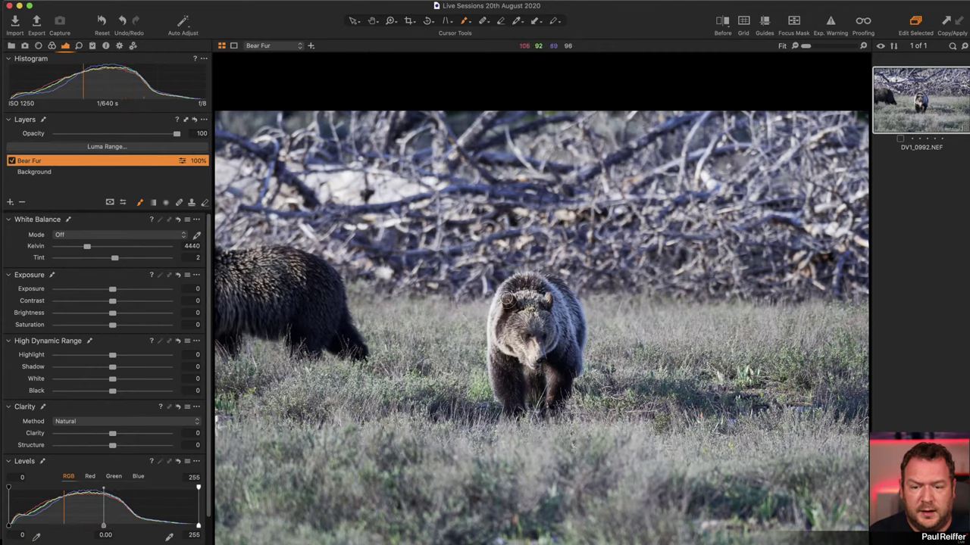
pyautogui.click(606, 428)
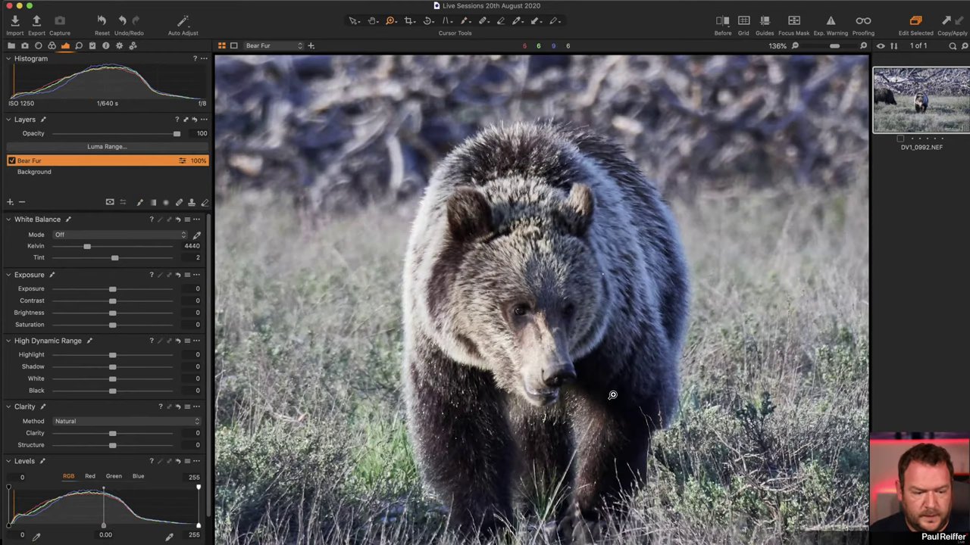
pyautogui.press('b')
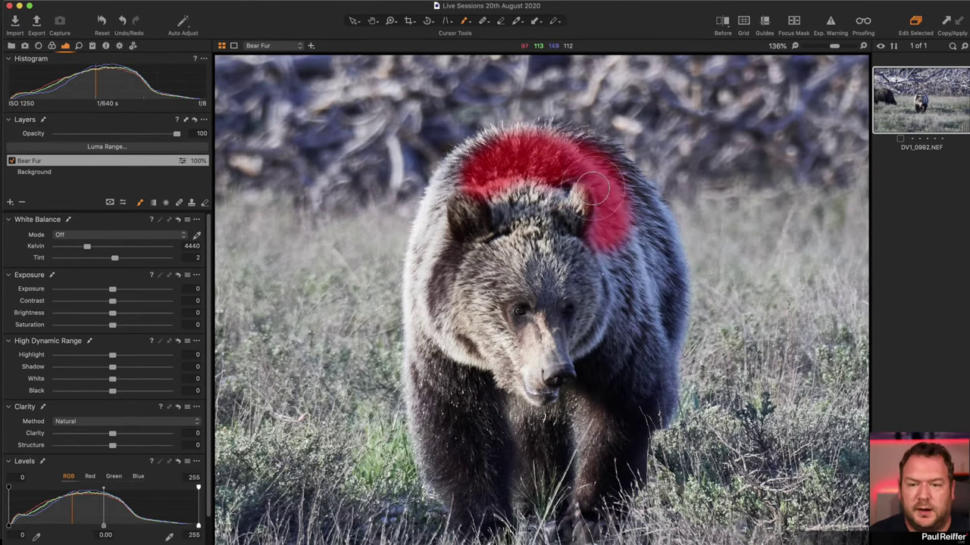
pyautogui.moveTo(634, 207)
pyautogui.mouseDown()
pyautogui.moveTo(657, 265)
pyautogui.moveTo(657, 305)
pyautogui.mouseUp()
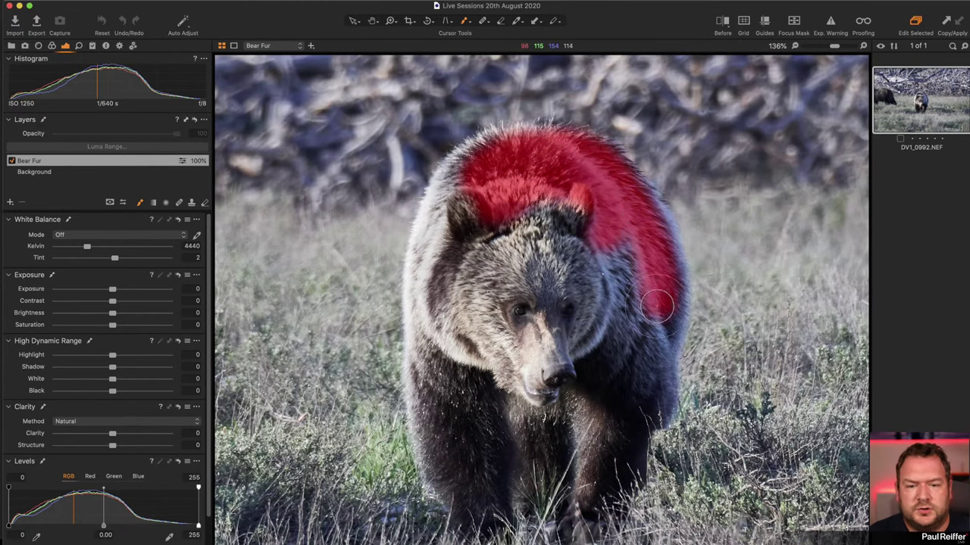
pyautogui.moveTo(644, 226)
pyautogui.mouseDown()
pyautogui.moveTo(629, 199)
pyautogui.moveTo(623, 371)
pyautogui.moveTo(582, 299)
pyautogui.moveTo(589, 343)
pyautogui.moveTo(525, 215)
pyautogui.moveTo(489, 176)
pyautogui.moveTo(494, 161)
pyautogui.moveTo(449, 198)
pyautogui.moveTo(525, 151)
pyautogui.moveTo(542, 159)
pyautogui.moveTo(441, 204)
pyautogui.moveTo(425, 244)
pyautogui.moveTo(426, 382)
pyautogui.moveTo(433, 480)
pyautogui.moveTo(447, 509)
pyautogui.moveTo(468, 470)
pyautogui.moveTo(458, 502)
pyautogui.moveTo(460, 324)
pyautogui.mouseUp()
pyautogui.moveTo(617, 263)
pyautogui.mouseDown()
pyautogui.moveTo(647, 315)
pyautogui.moveTo(646, 279)
pyautogui.moveTo(659, 372)
pyautogui.moveTo(624, 433)
pyautogui.moveTo(622, 472)
pyautogui.moveTo(497, 518)
pyautogui.moveTo(508, 357)
pyautogui.moveTo(542, 371)
pyautogui.moveTo(530, 266)
pyautogui.moveTo(488, 276)
pyautogui.moveTo(432, 267)
pyautogui.moveTo(441, 452)
pyautogui.moveTo(480, 291)
pyautogui.moveTo(496, 486)
pyautogui.moveTo(485, 464)
pyautogui.moveTo(604, 409)
pyautogui.moveTo(567, 485)
pyautogui.moveTo(571, 362)
pyautogui.moveTo(591, 288)
pyautogui.moveTo(586, 214)
pyautogui.moveTo(618, 324)
pyautogui.moveTo(607, 340)
pyautogui.moveTo(633, 386)
pyautogui.moveTo(630, 412)
pyautogui.moveTo(649, 405)
pyautogui.moveTo(627, 465)
pyautogui.moveTo(593, 465)
pyautogui.mouseUp()
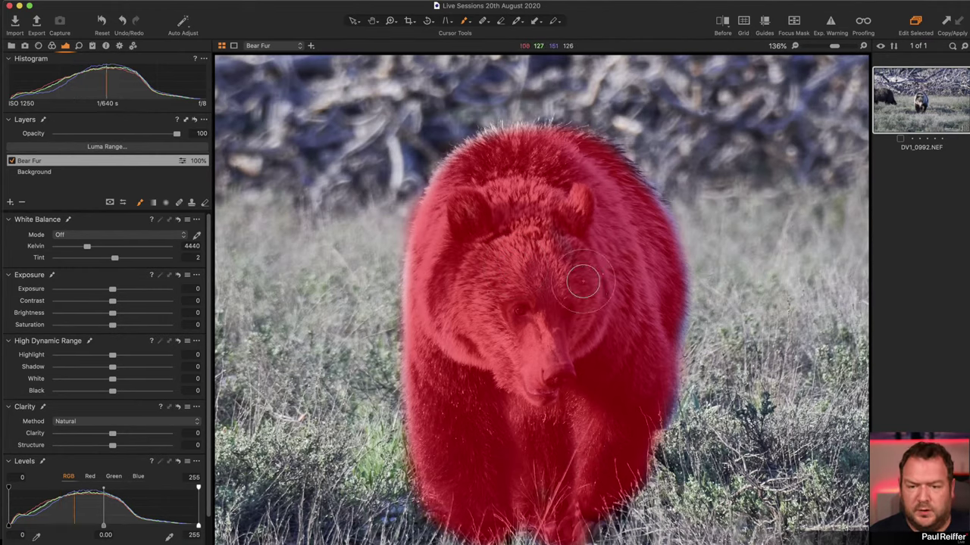
# Step: Check the painted mask, hide its overlay and set the Bear Fur layer's structure to 29
pyautogui.press('m')
pyautogui.press('m')
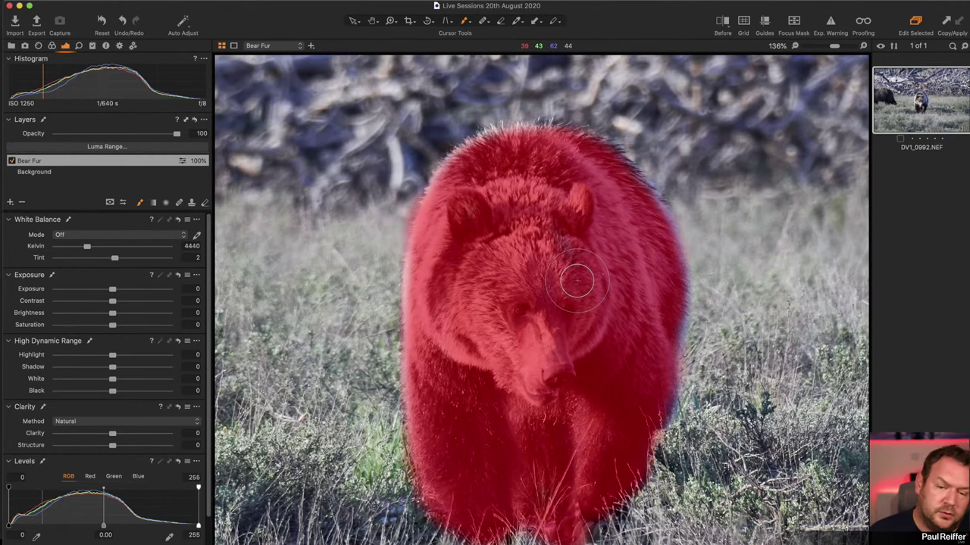
pyautogui.press('m')
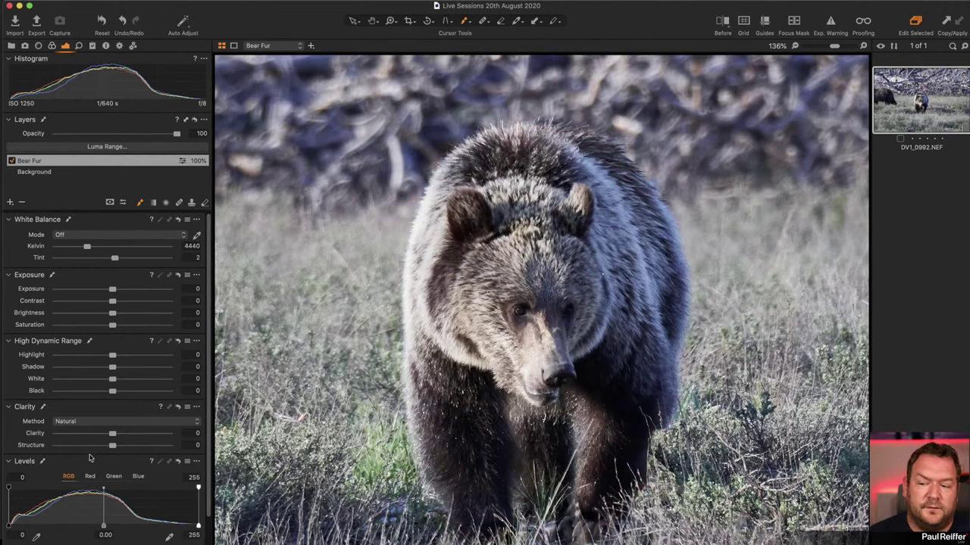
pyautogui.moveTo(113, 447)
pyautogui.mouseDown()
pyautogui.moveTo(170, 446)
pyautogui.moveTo(129, 446)
pyautogui.mouseUp()
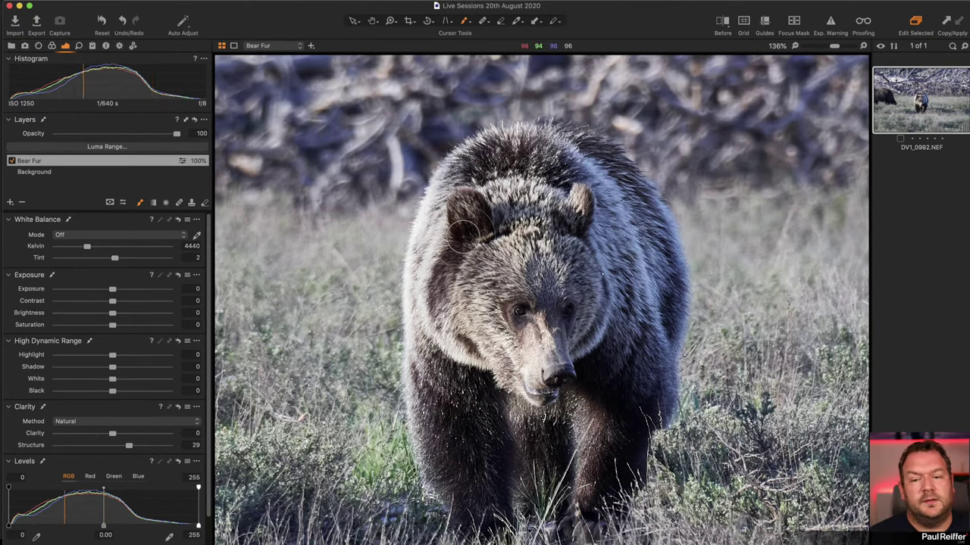
# Step: Compare the bear's fur with the blurred branches at several zoom levels and recheck the Bear Fur mask overlay
pyautogui.press('z')
pyautogui.keyDown('alt'); pyautogui.click(529, 276); pyautogui.keyUp('alt')
pyautogui.keyDown('alt'); pyautogui.click(516, 325); pyautogui.keyUp('alt')
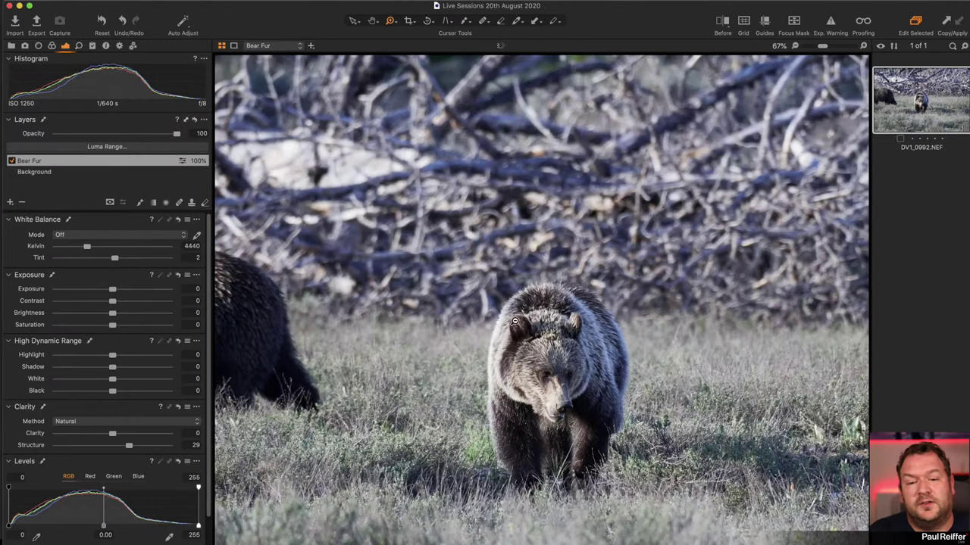
pyautogui.click(716, 297)
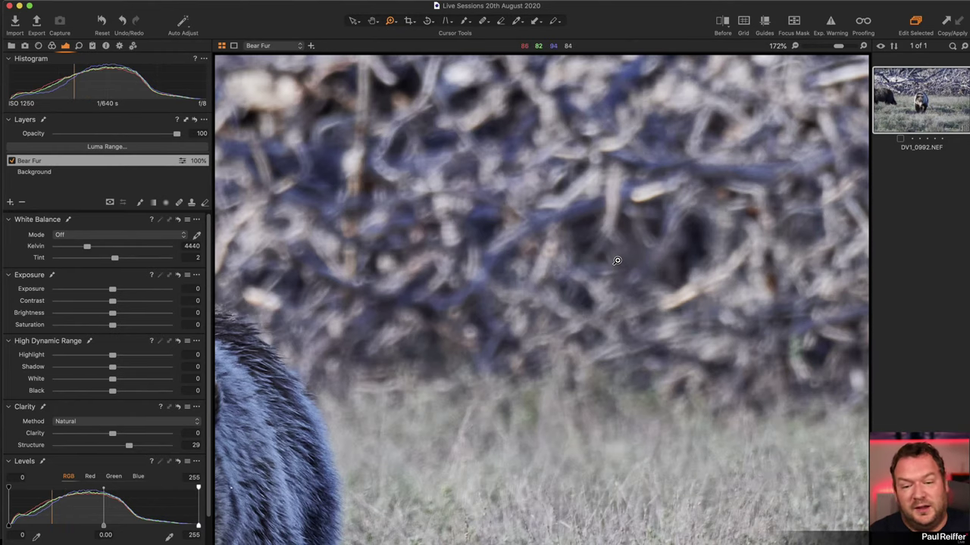
pyautogui.scroll(-5, 616, 261)
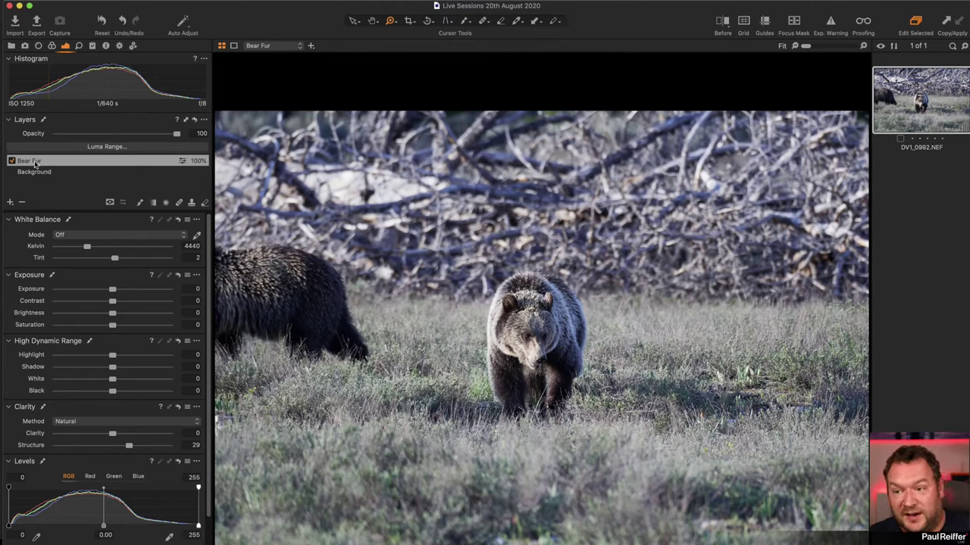
pyautogui.press('m')
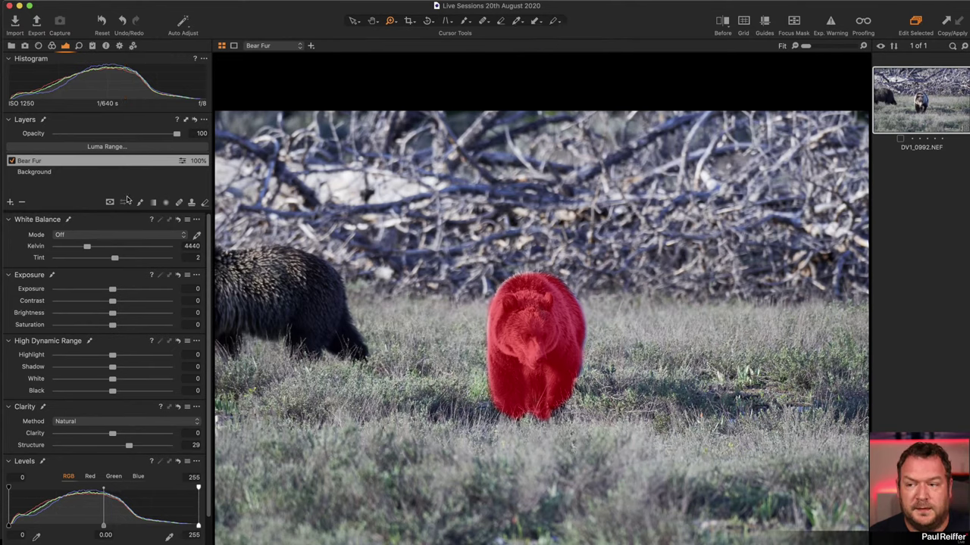
pyautogui.press('m')
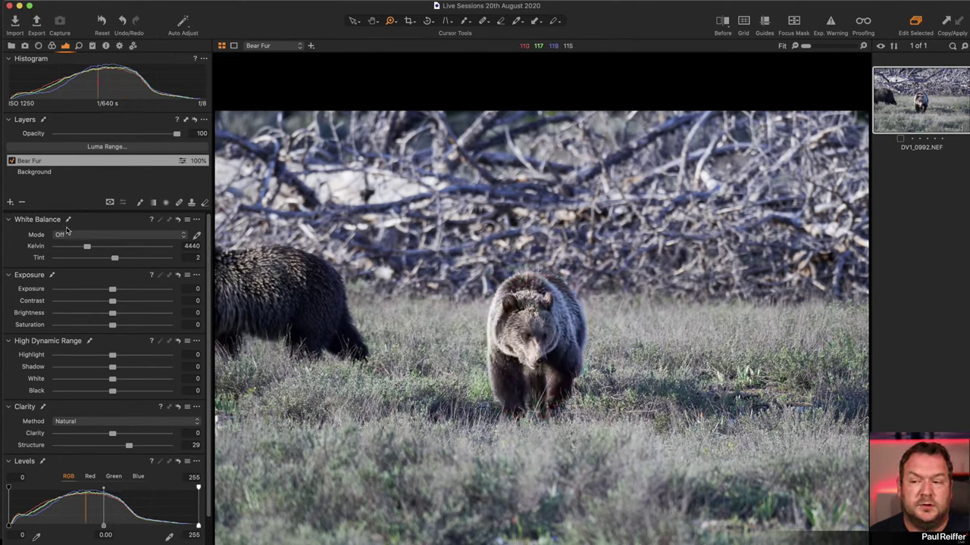
# Step: Crop the photo at the Original aspect ratio around the front bear, leaving out the second bear and more grass ahead of it
pyautogui.click(47, 172)
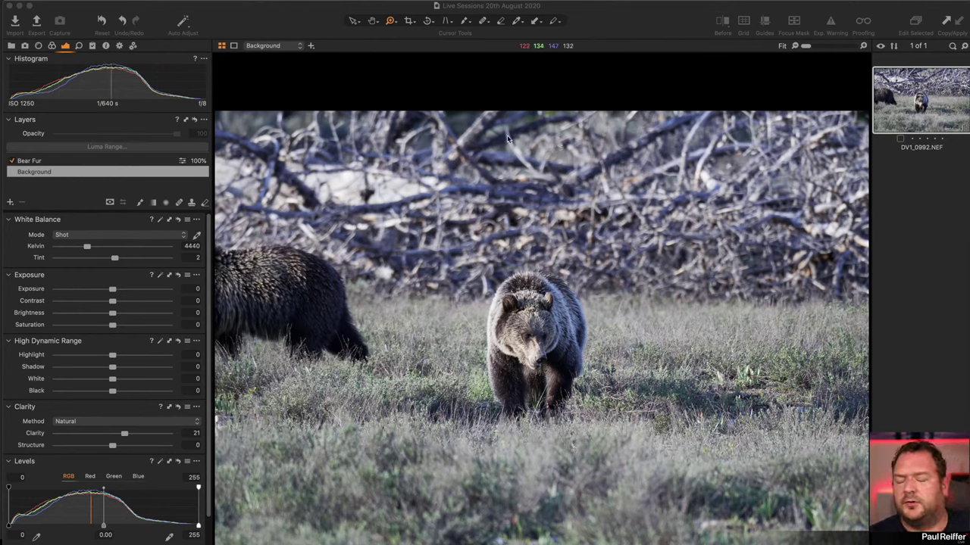
pyautogui.click(408, 22)
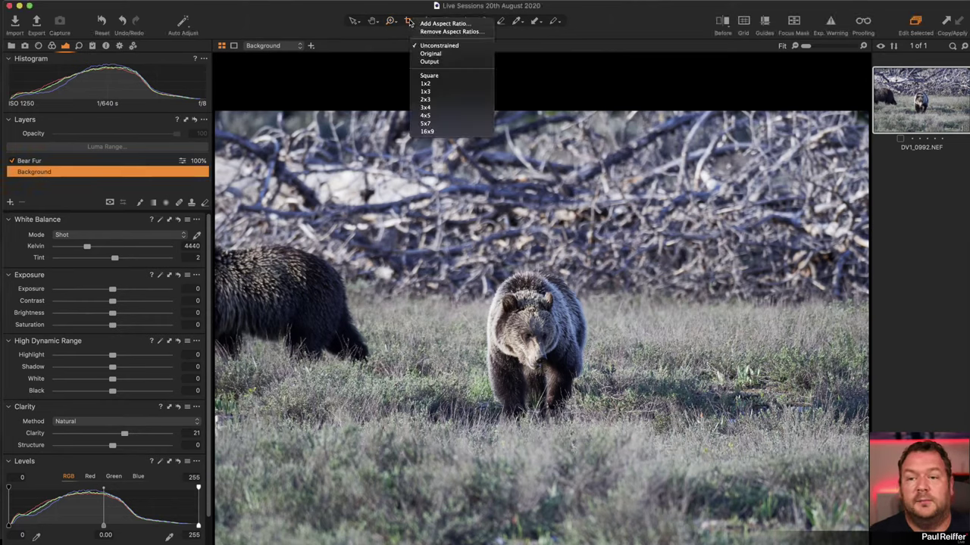
pyautogui.click(431, 53)
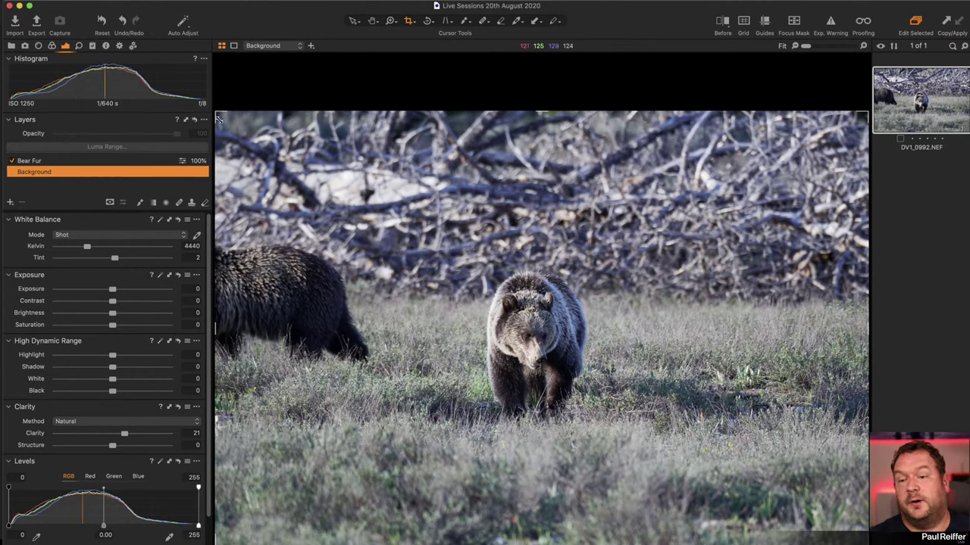
pyautogui.moveTo(217, 118); pyautogui.dragTo(356, 227)
pyautogui.click(311, 317)
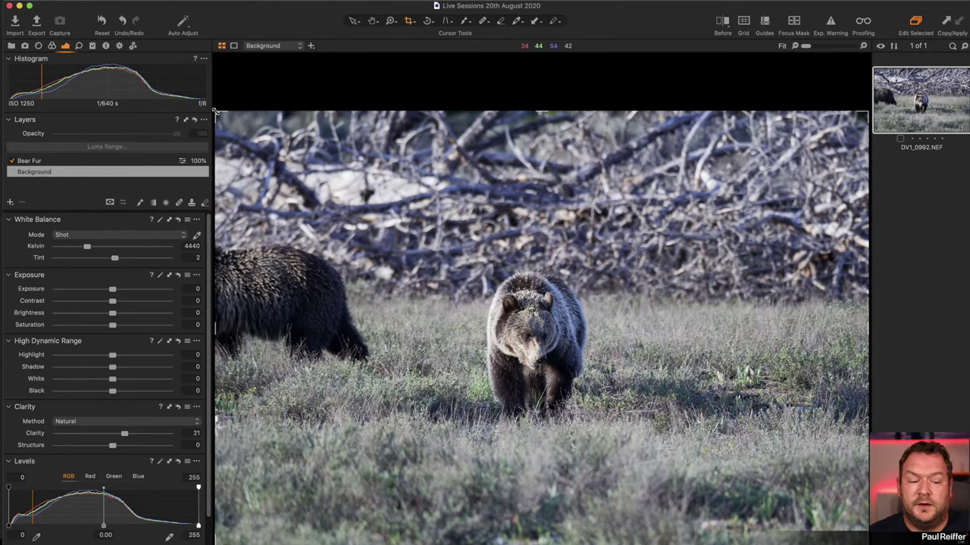
pyautogui.moveTo(215, 112); pyautogui.dragTo(406, 222)
pyautogui.moveTo(451, 257); pyautogui.dragTo(444, 208)
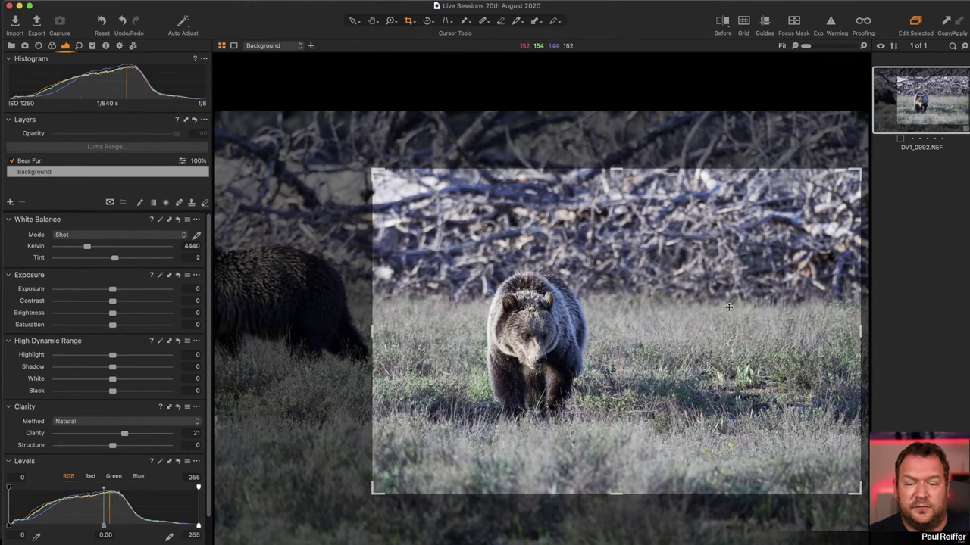
pyautogui.moveTo(728, 307); pyautogui.dragTo(745, 304)
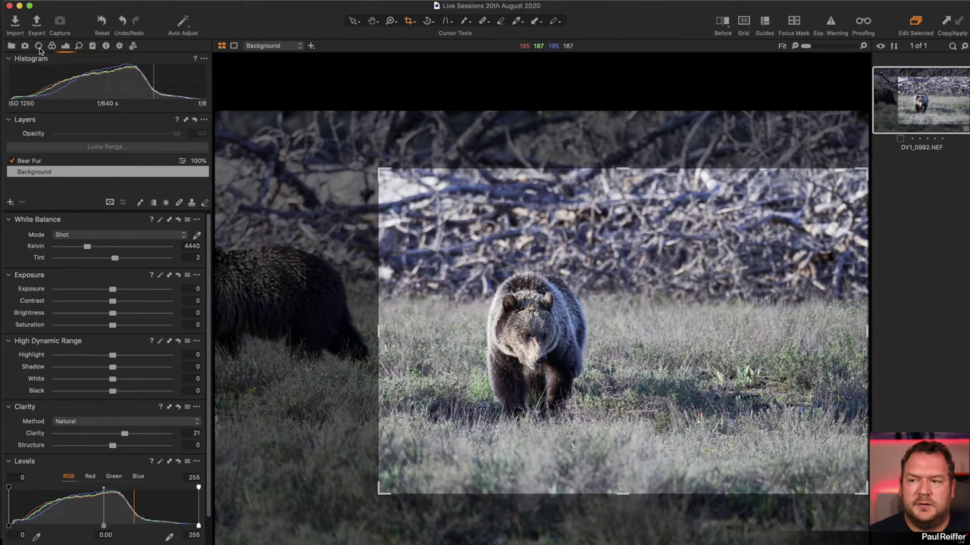
# Step: Set the rectangular grid to 3 divisions on both the long edge and the short edge
pyautogui.click(39, 49)
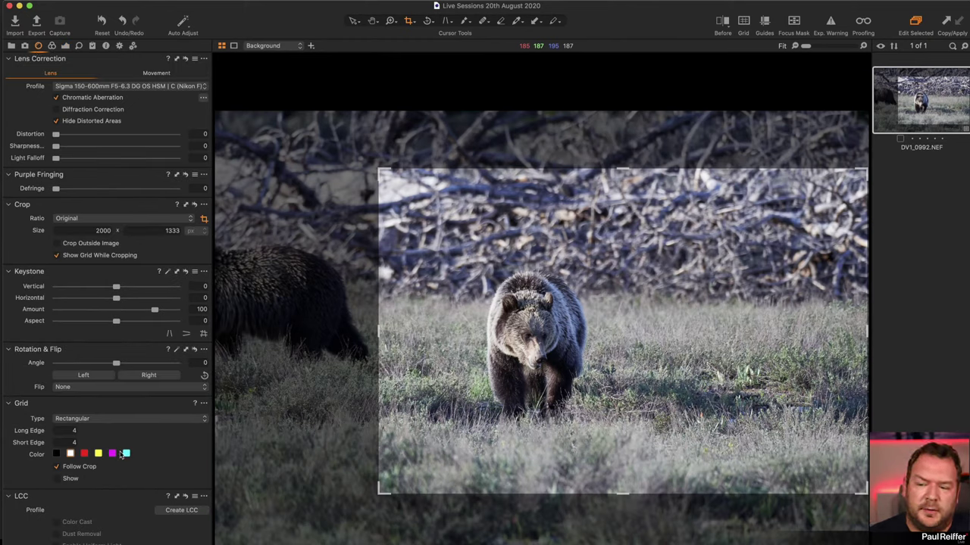
pyautogui.click(68, 431)
pyautogui.write('3')
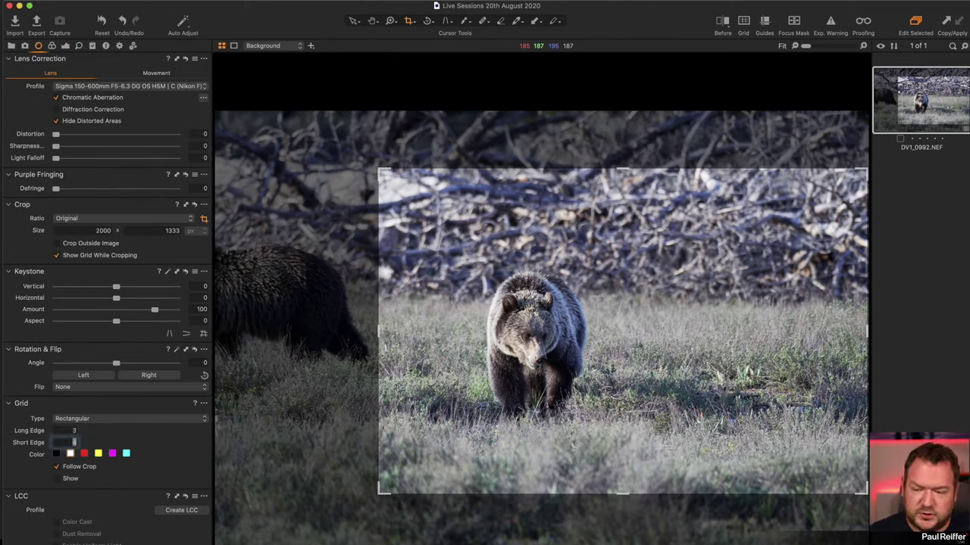
pyautogui.press('Return')
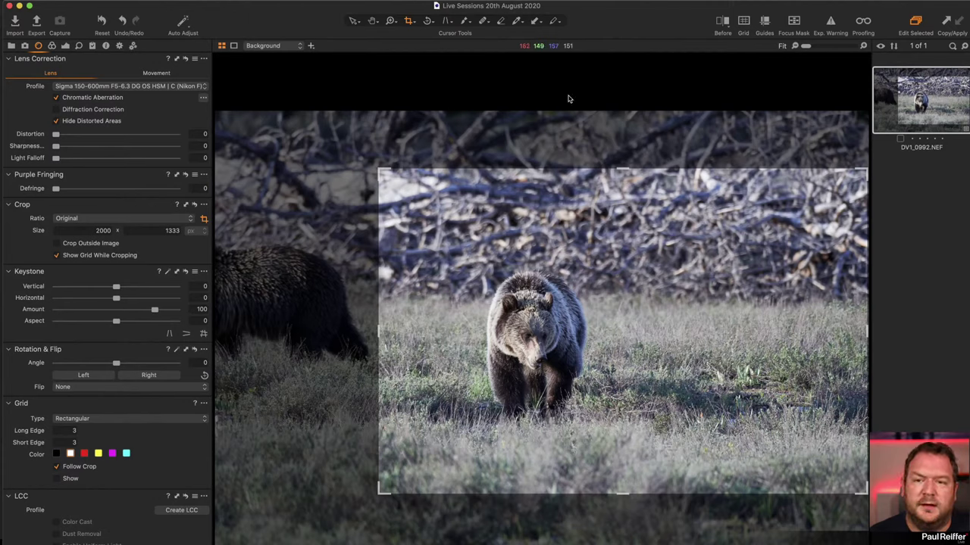
# Step: Enlarge the crop slightly, reposition it around the bear and apply it
pyautogui.moveTo(378, 168)
pyautogui.mouseDown()
pyautogui.moveTo(387, 172)
pyautogui.moveTo(371, 165)
pyautogui.mouseUp()
pyautogui.moveTo(599, 249); pyautogui.dragTo(604, 254)
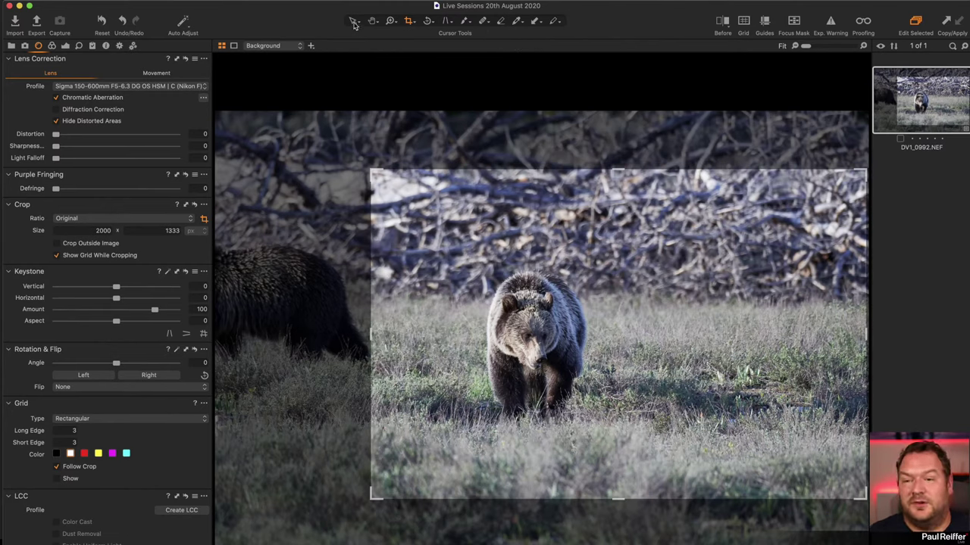
pyautogui.click(353, 21)
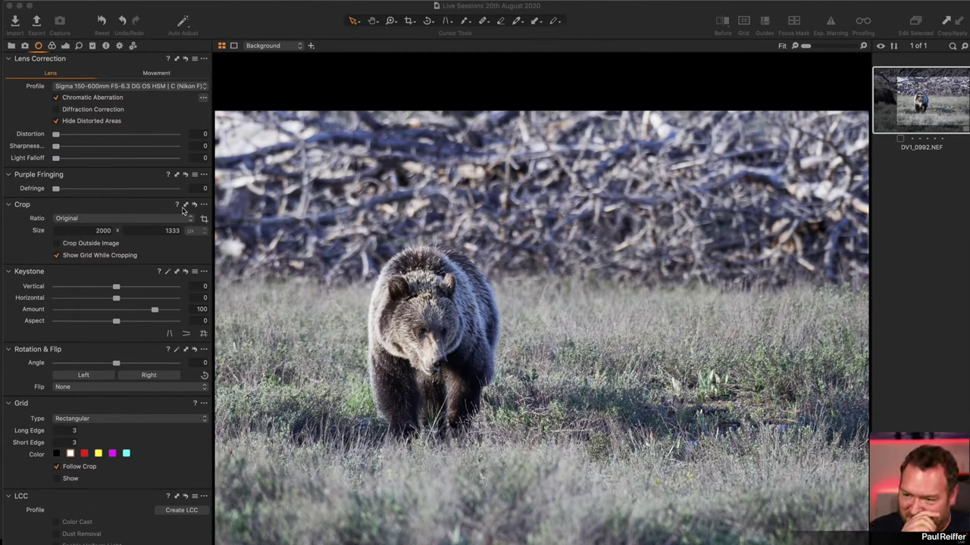
# Step: Add a new adjustment layer above Bear Fur and name it Vignette
pyautogui.click(66, 46)
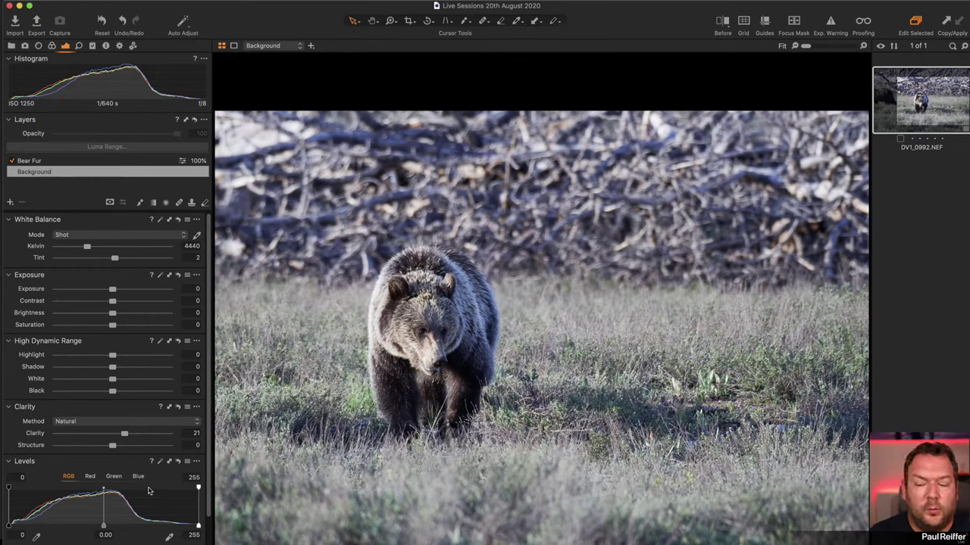
pyautogui.scroll(-3, 151, 491)
pyautogui.scroll(-1, 150, 491)
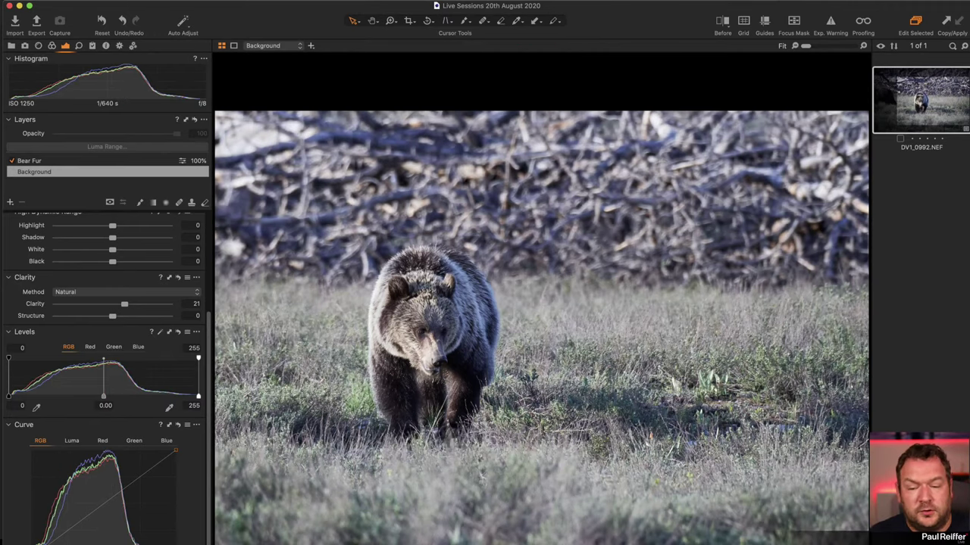
pyautogui.click(10, 202)
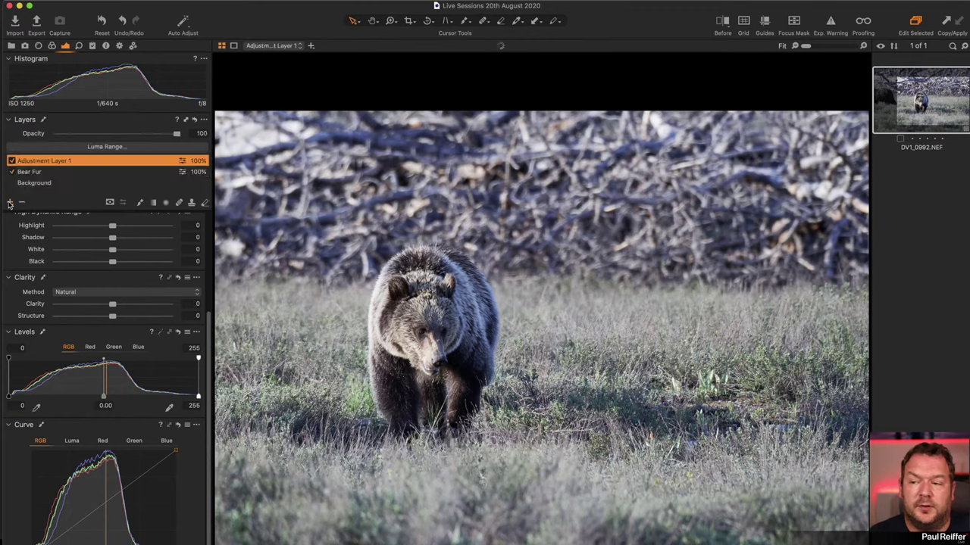
pyautogui.doubleClick(32, 160)
pyautogui.write('Vignette')
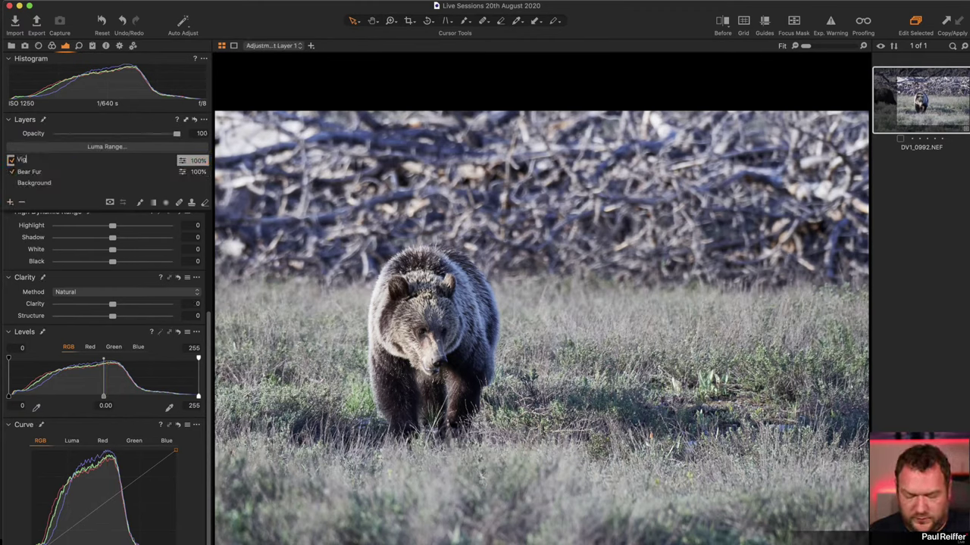
pyautogui.press('Return')
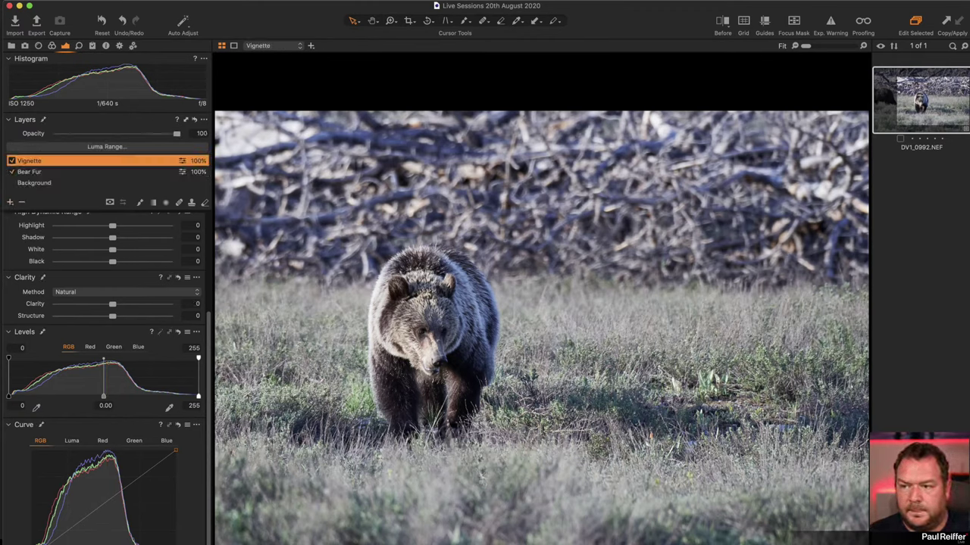
# Step: Draw a radial gradient mask centred on the bear, soften its falloff around the animal and check the mask overlay
pyautogui.click(166, 204)
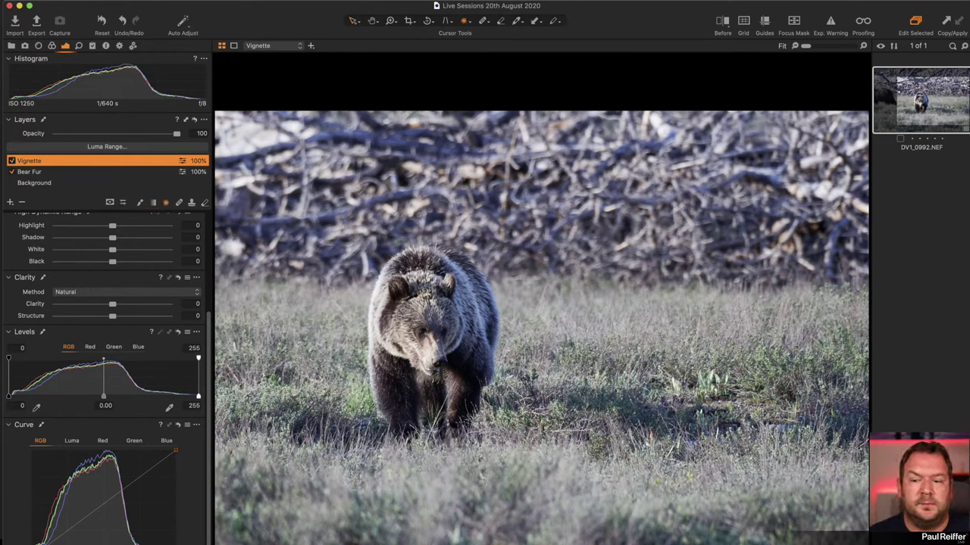
pyautogui.moveTo(434, 325); pyautogui.dragTo(610, 540)
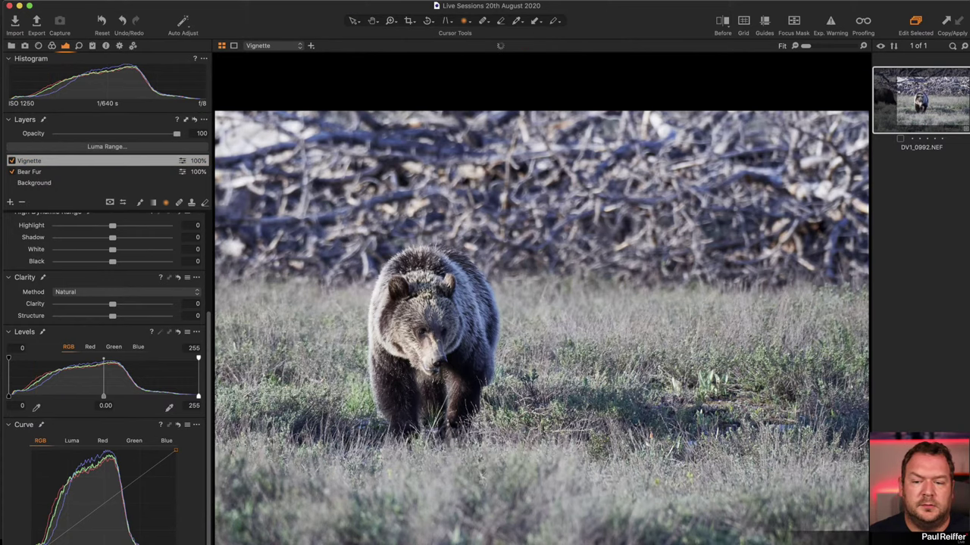
pyautogui.moveTo(501, 279); pyautogui.dragTo(531, 303)
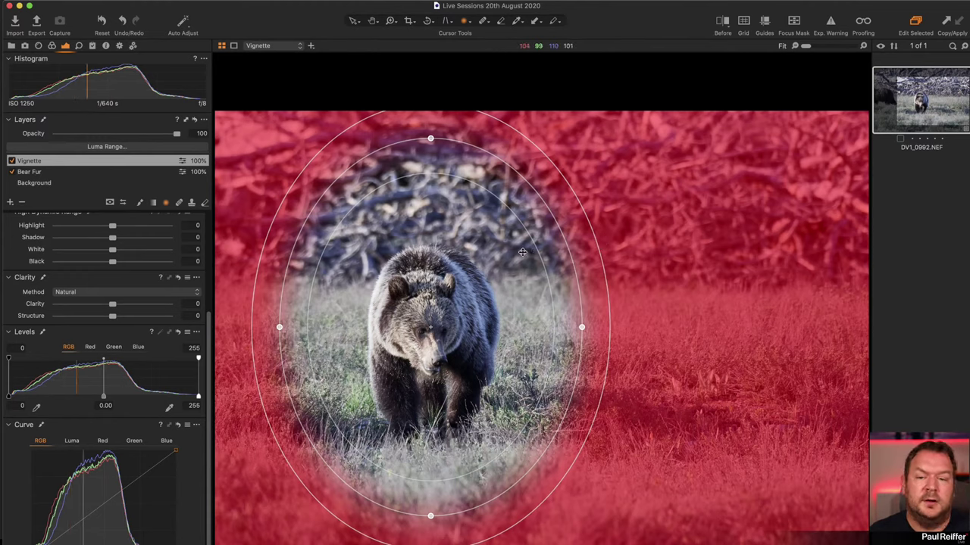
pyautogui.moveTo(539, 252); pyautogui.dragTo(426, 305)
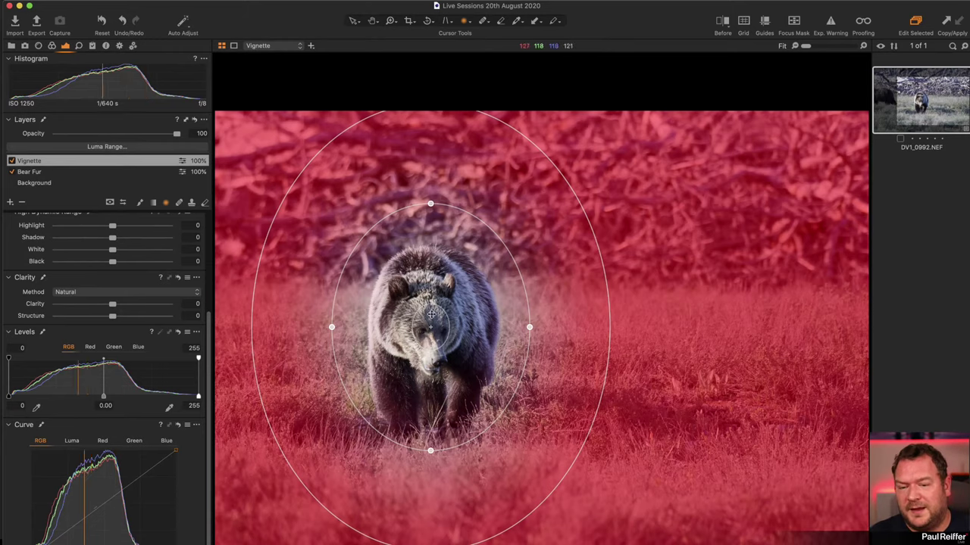
pyautogui.moveTo(438, 313); pyautogui.dragTo(439, 314)
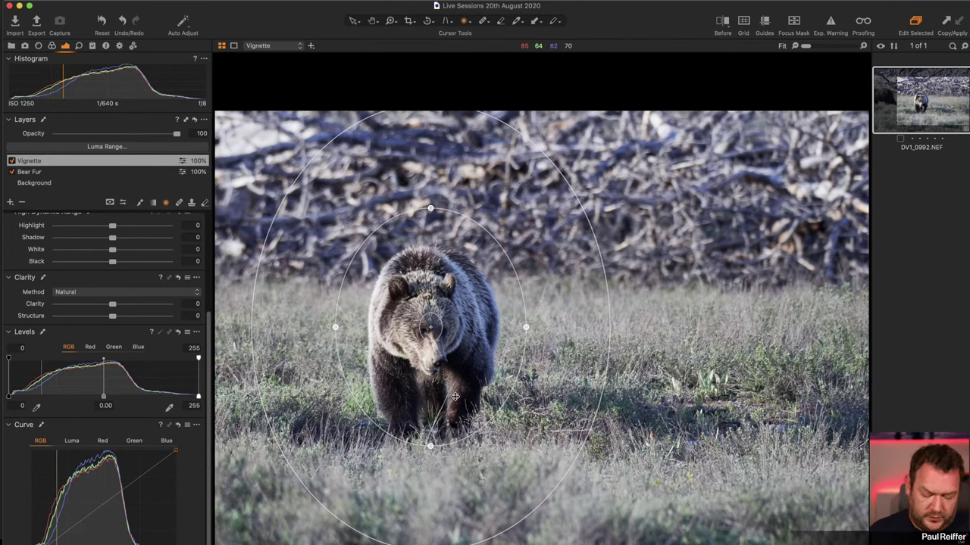
pyautogui.press('m')
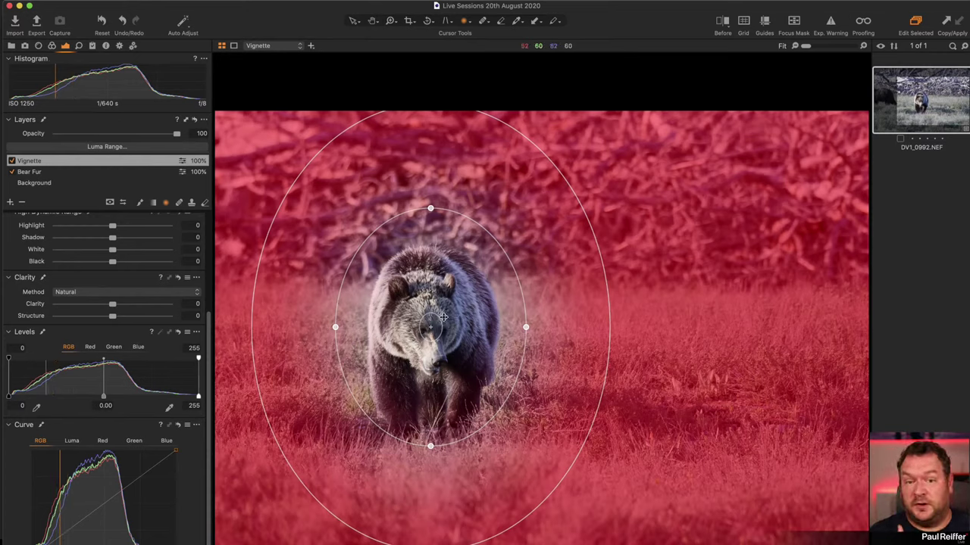
# Step: Invert the Vignette layer's radial mask to cover the bear, then invert it back to cover the surroundings
pyautogui.rightClick(45, 160)
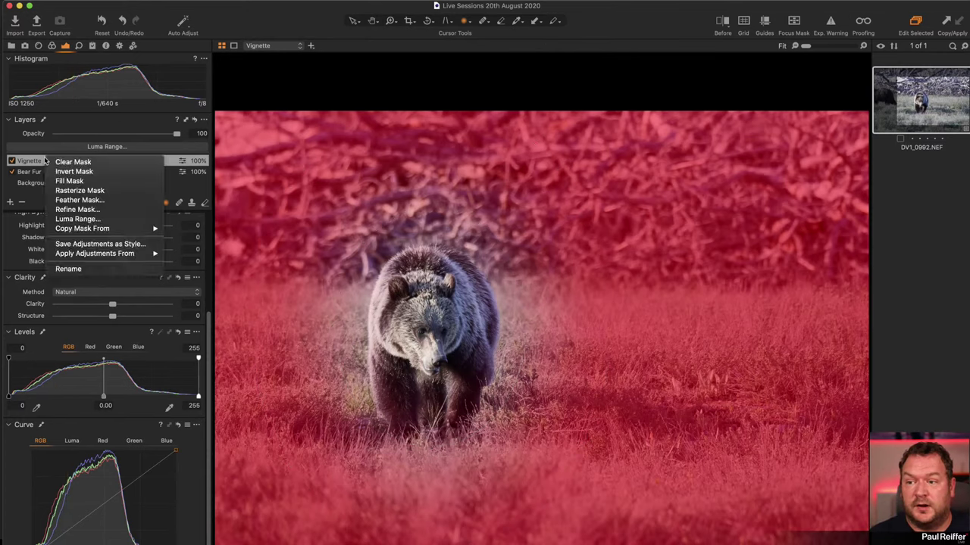
pyautogui.click(87, 172)
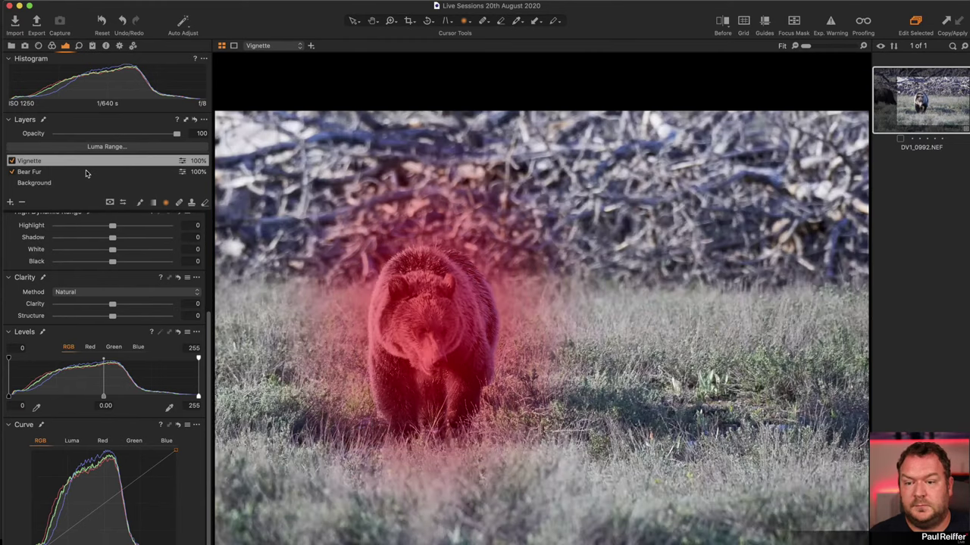
pyautogui.rightClick(43, 162)
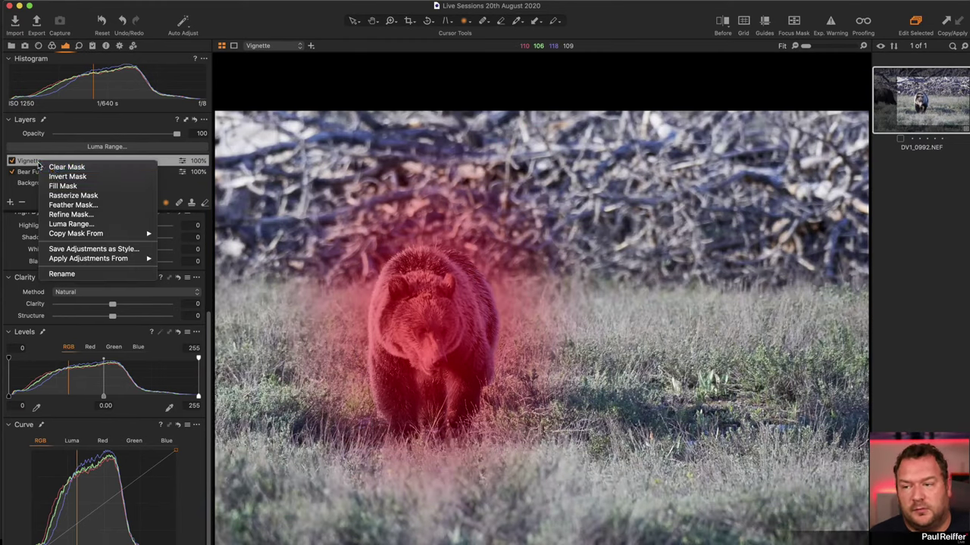
pyautogui.click(74, 186)
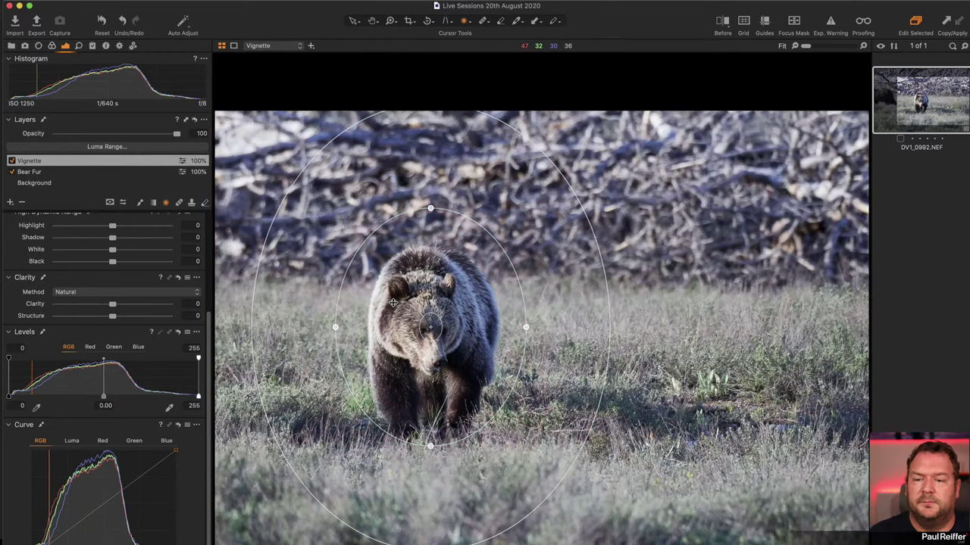
# Step: Try an exposure of -1.15 on the radially masked Vignette layer, then reset the exposure to 0
pyautogui.scroll(5, 114, 303)
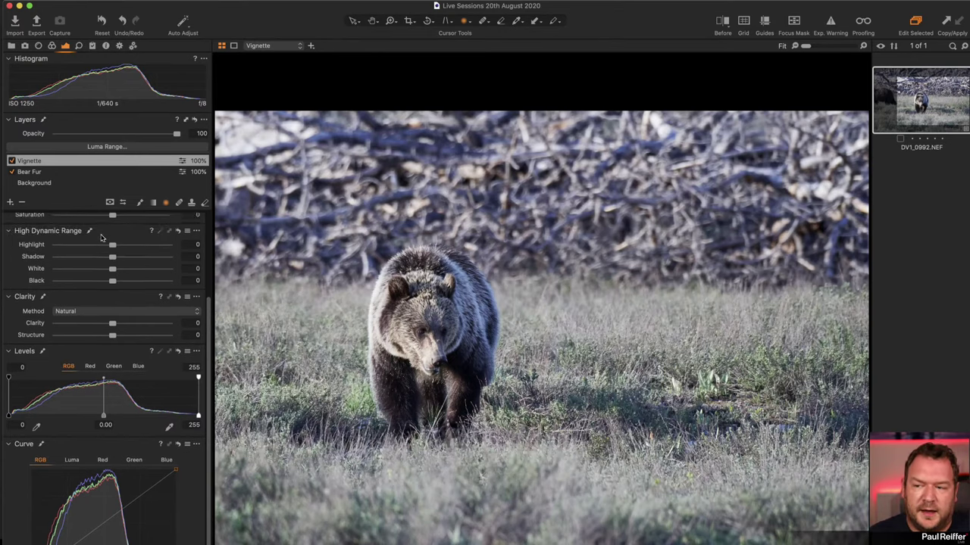
pyautogui.scroll(-1, 122, 281)
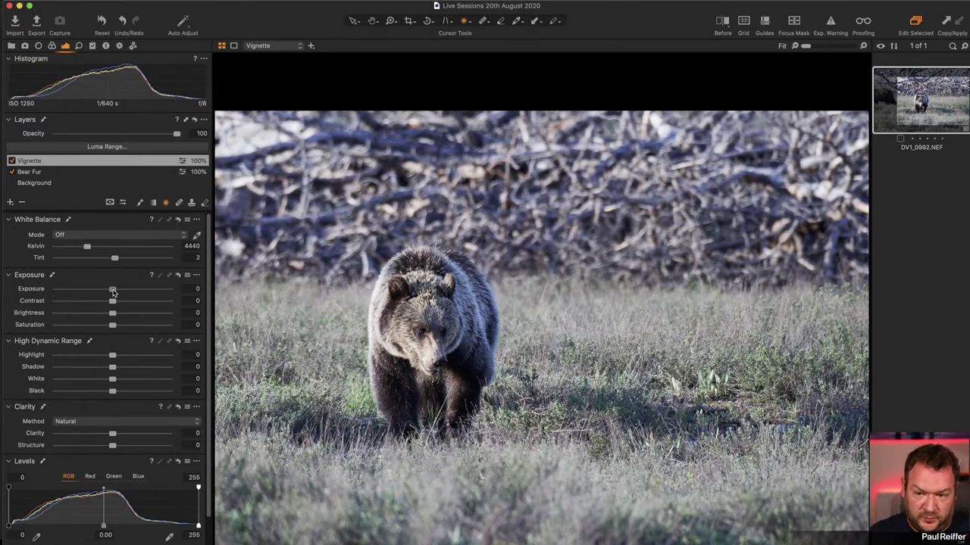
pyautogui.moveTo(112, 289); pyautogui.dragTo(97, 295)
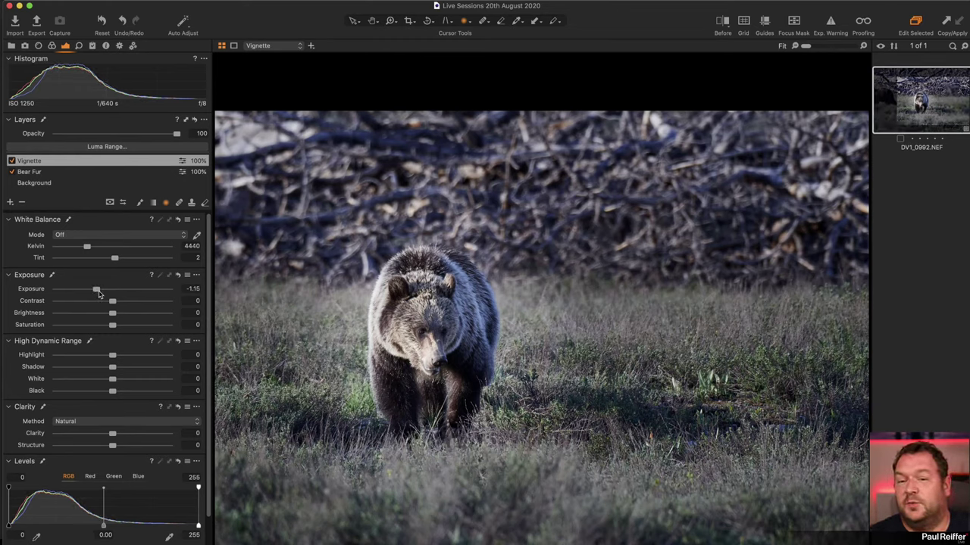
pyautogui.moveTo(483, 350)
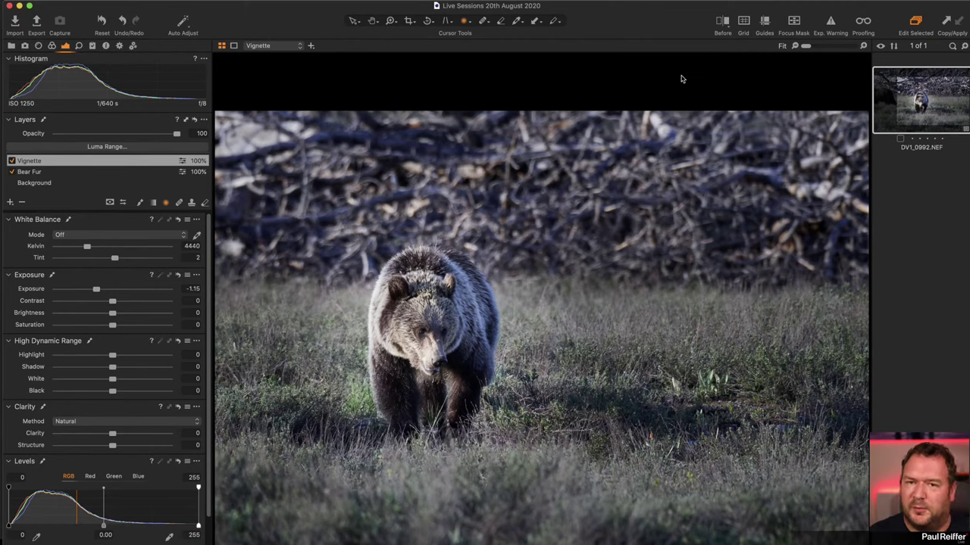
pyautogui.doubleClick(96, 289)
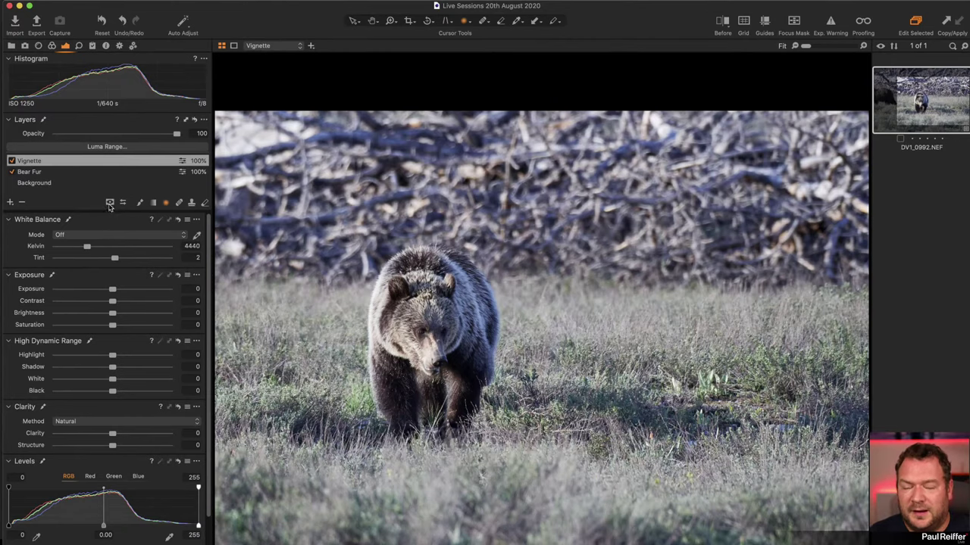
# Step: Replace the Vignette layer's radial mask with a linear gradient fading from the photo's right side towards the bear
pyautogui.click(154, 204)
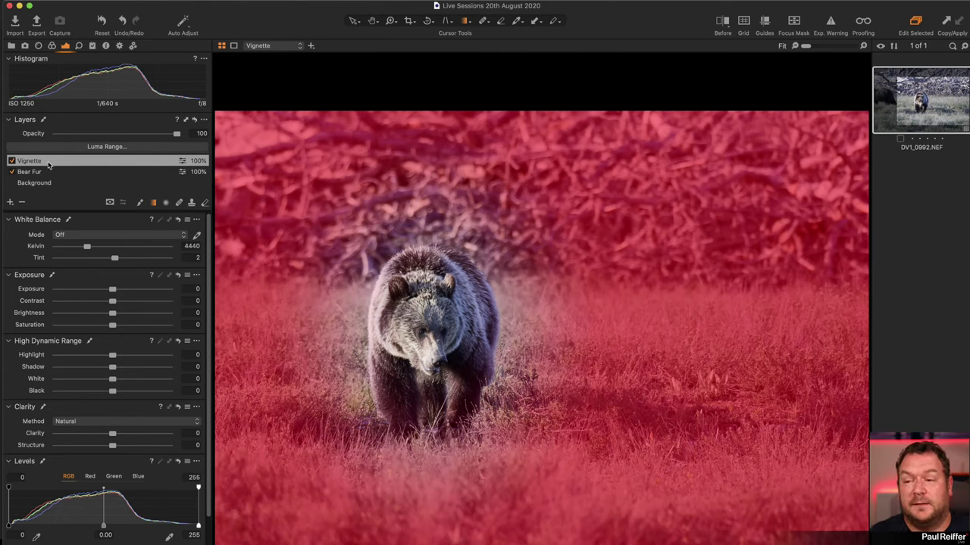
pyautogui.click(155, 204)
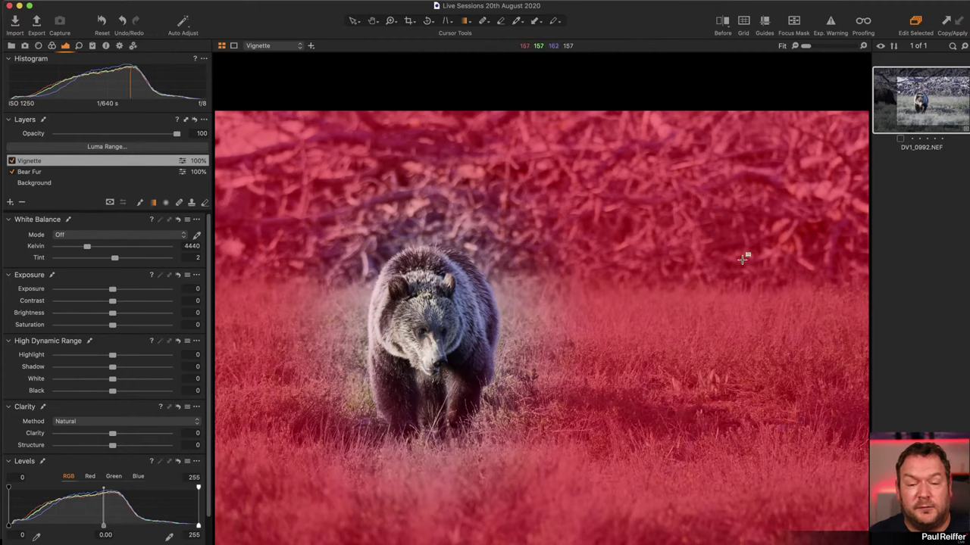
pyautogui.moveTo(817, 220); pyautogui.dragTo(360, 326)
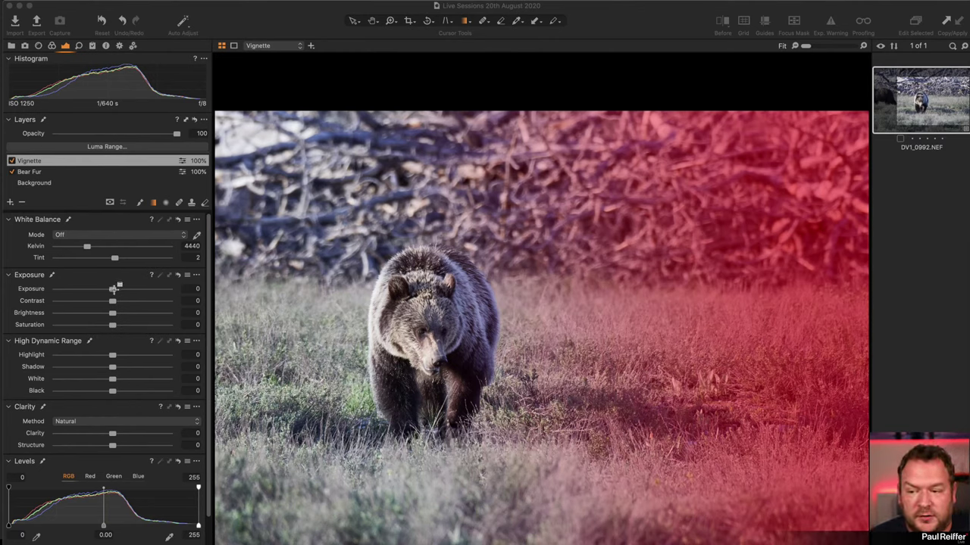
# Step: Darken the Vignette layer to an exposure of -0.99 and extend the gradient's fade past the bear's left side
pyautogui.moveTo(112, 288); pyautogui.dragTo(101, 292)
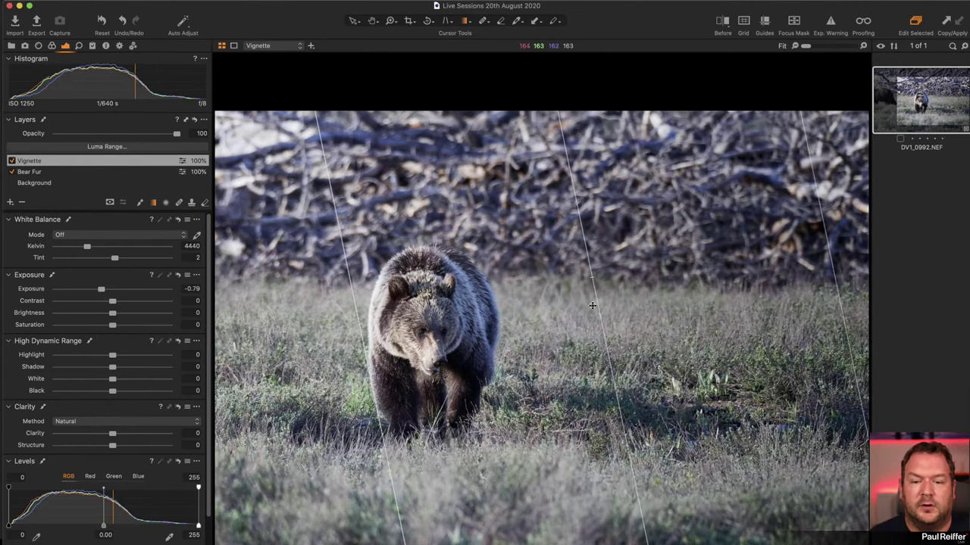
pyautogui.moveTo(351, 286); pyautogui.dragTo(259, 314)
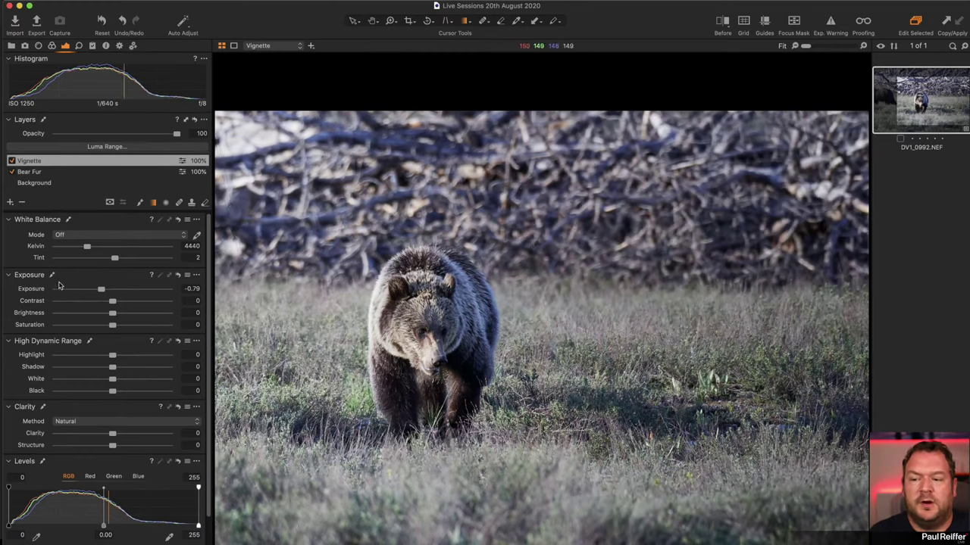
pyautogui.moveTo(100, 291); pyautogui.dragTo(97, 291)
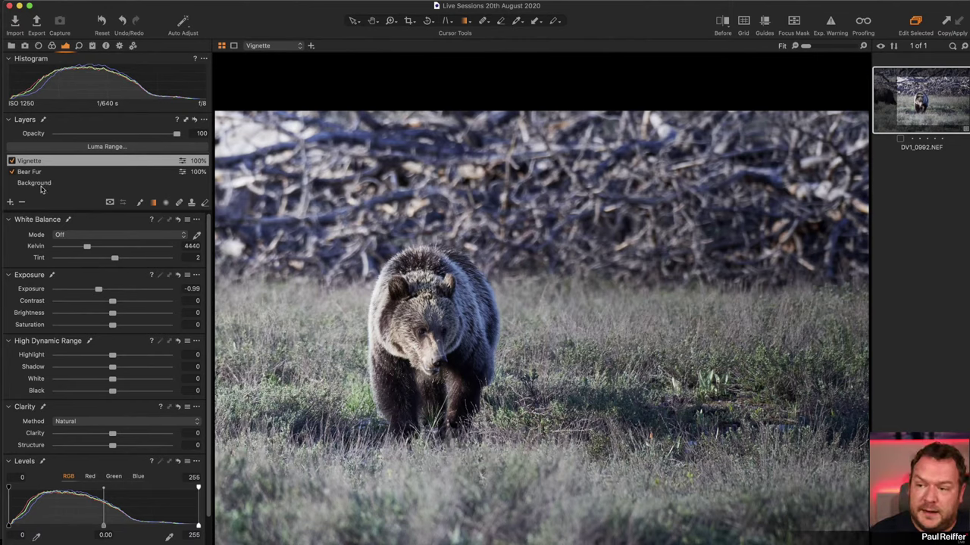
# Step: Rename the Vignette layer as "Vignette - Right"
pyautogui.click(39, 161)
pyautogui.doubleClick(39, 160)
pyautogui.write('- Right')
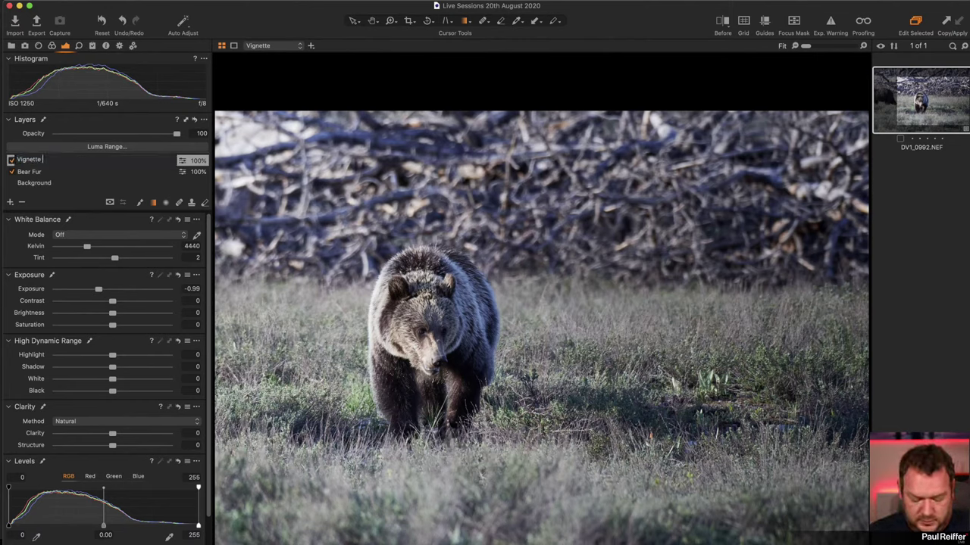
pyautogui.press('Return')
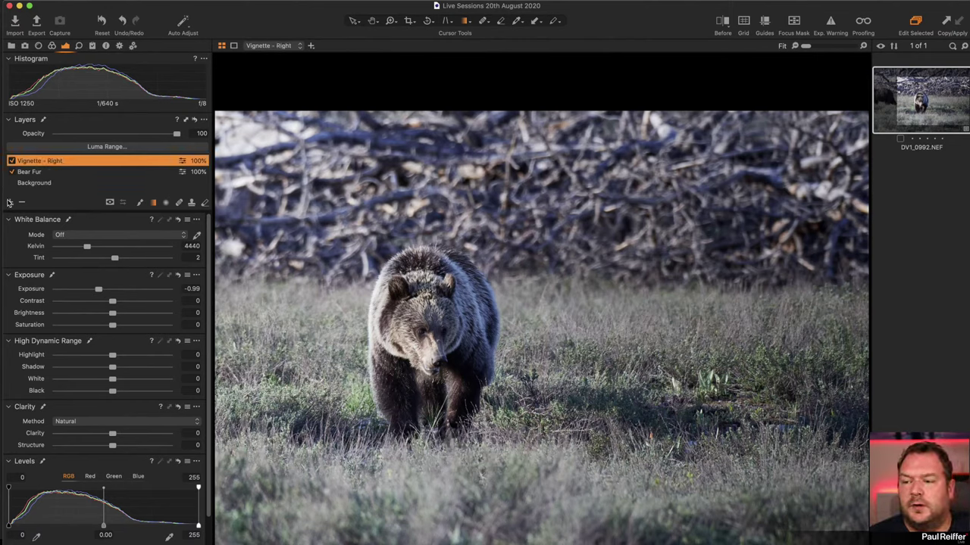
# Step: Add another adjustment layer and name it "Vignette - Left"
pyautogui.click(10, 201)
pyautogui.doubleClick(32, 161)
pyautogui.write('Vigne')
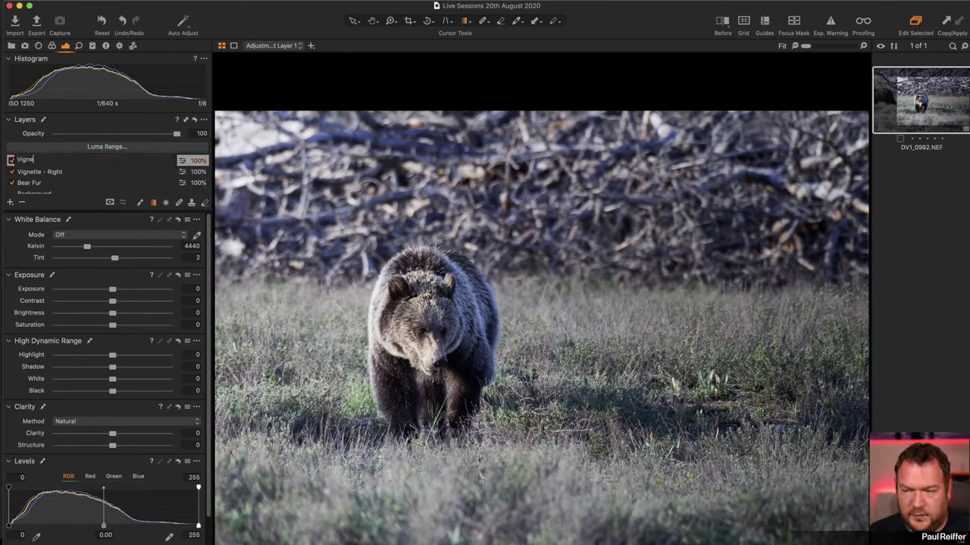
pyautogui.write('tte - Left')
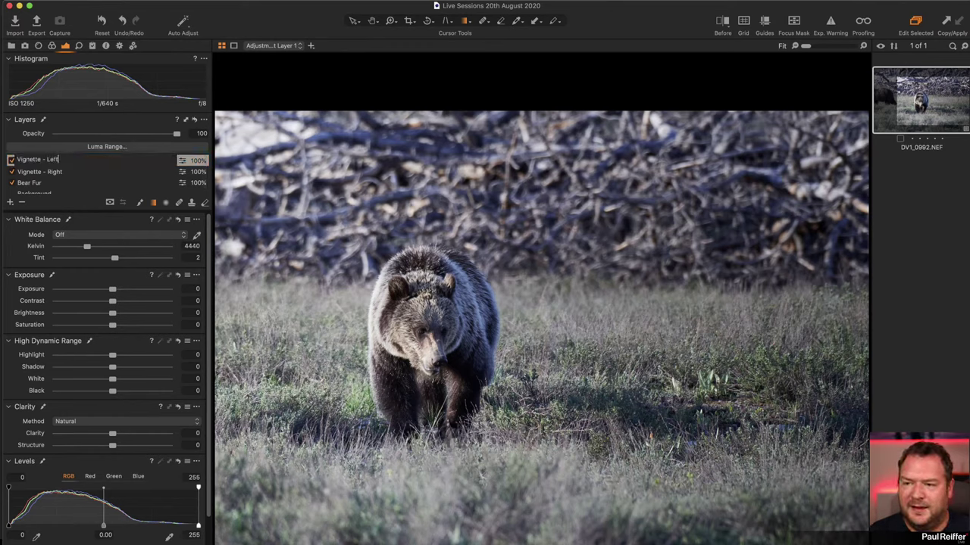
pyautogui.press('Return')
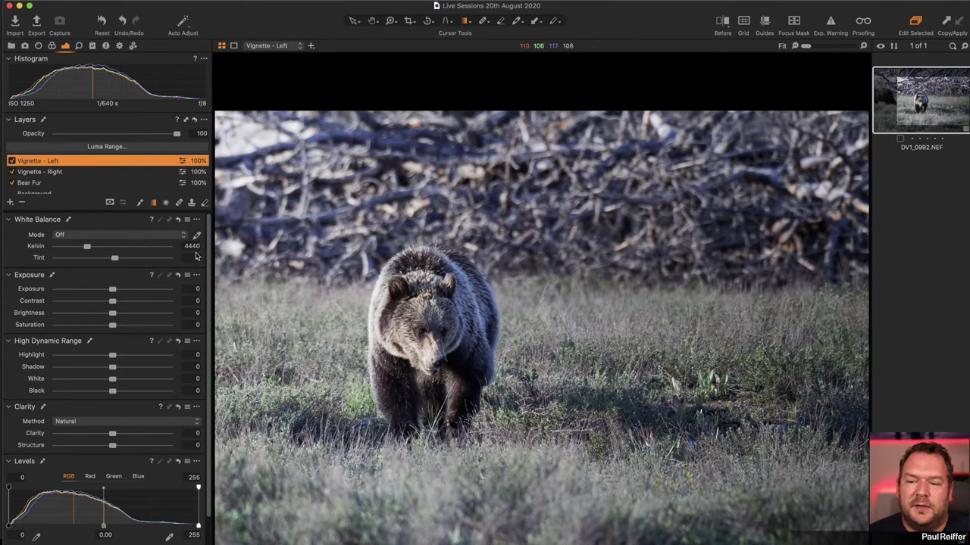
# Step: Mask the Vignette - Left layer with a linear gradient fading from the photo's left edge across the bear, and set its exposure to -0.78
pyautogui.moveTo(227, 265); pyautogui.dragTo(476, 331)
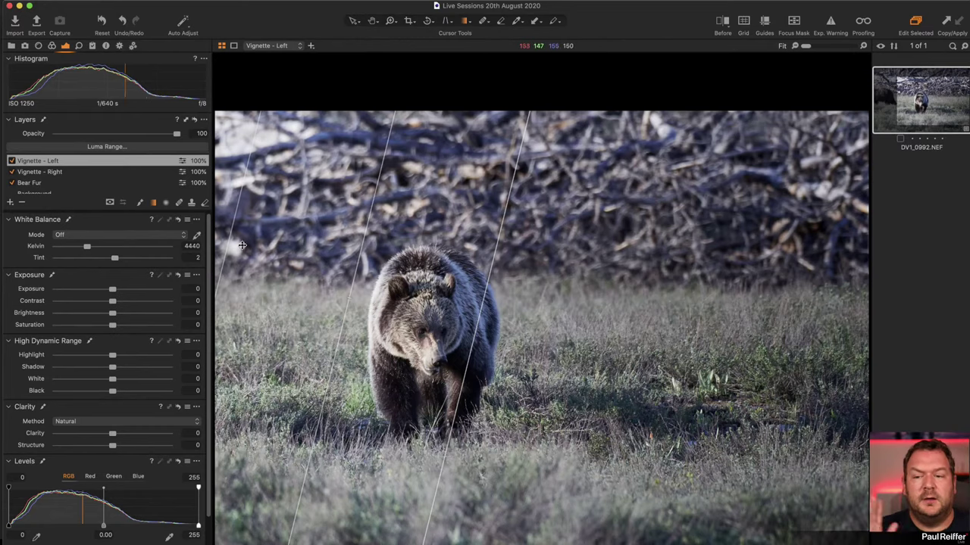
pyautogui.press('m')
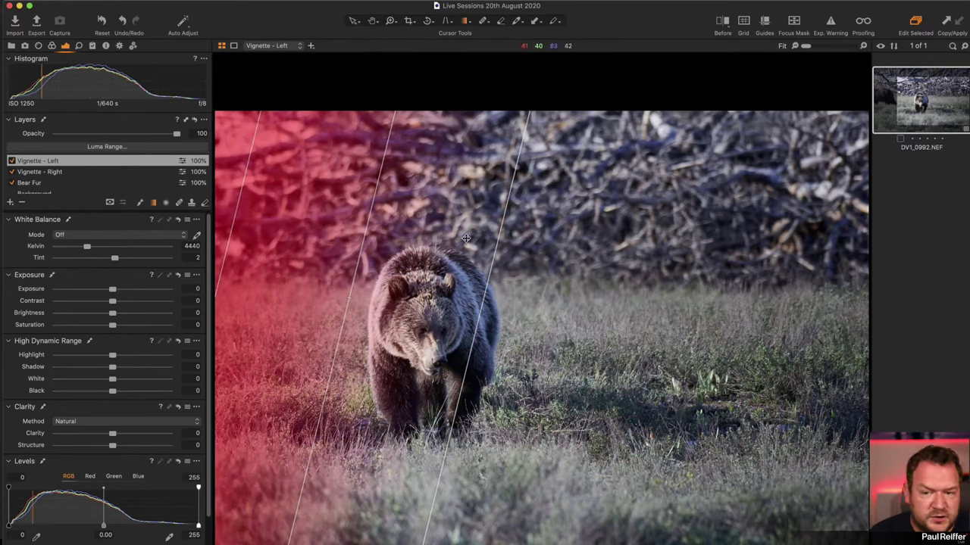
pyautogui.press('m')
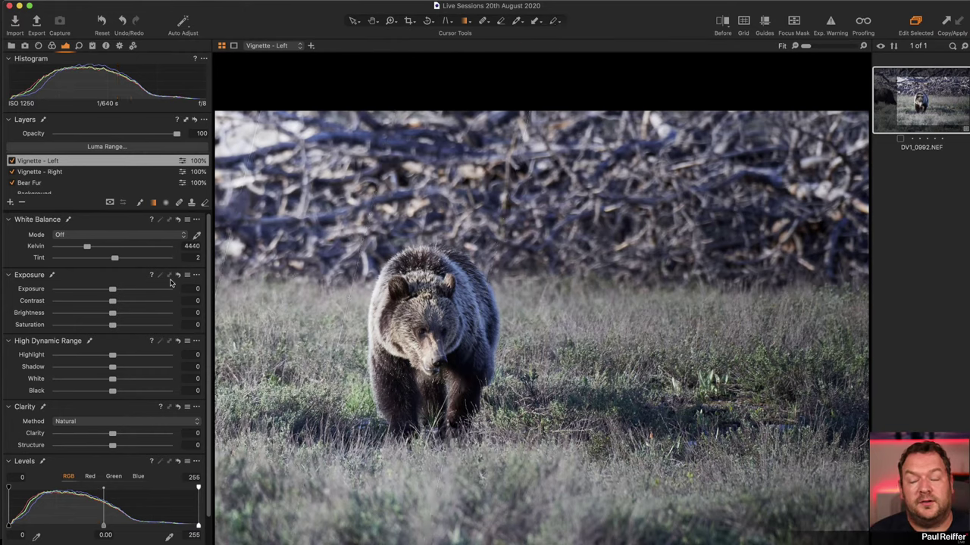
pyautogui.moveTo(112, 288); pyautogui.dragTo(101, 292)
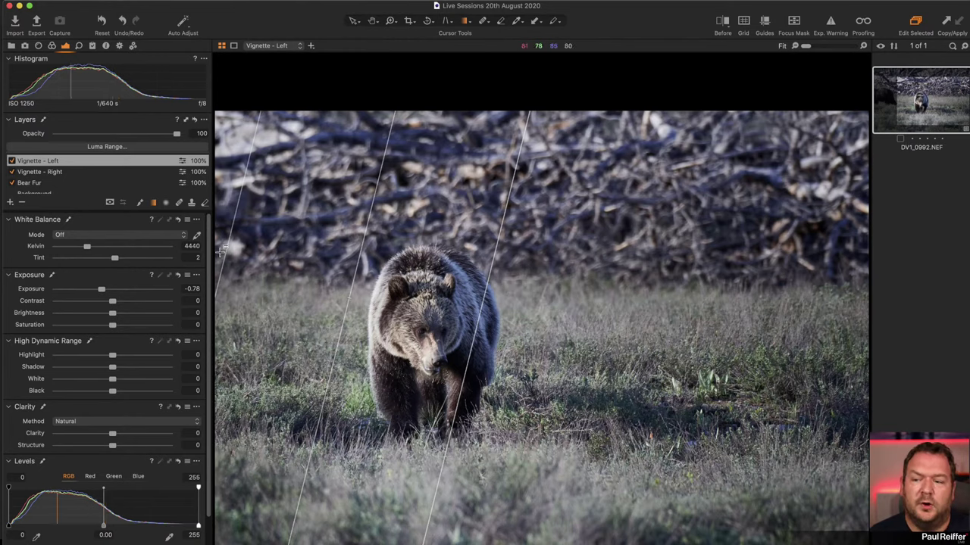
# Step: Compare the photo with the Vignette - Left and Vignette - Right layers switched off and on again
pyautogui.click(12, 172)
pyautogui.click(11, 160)
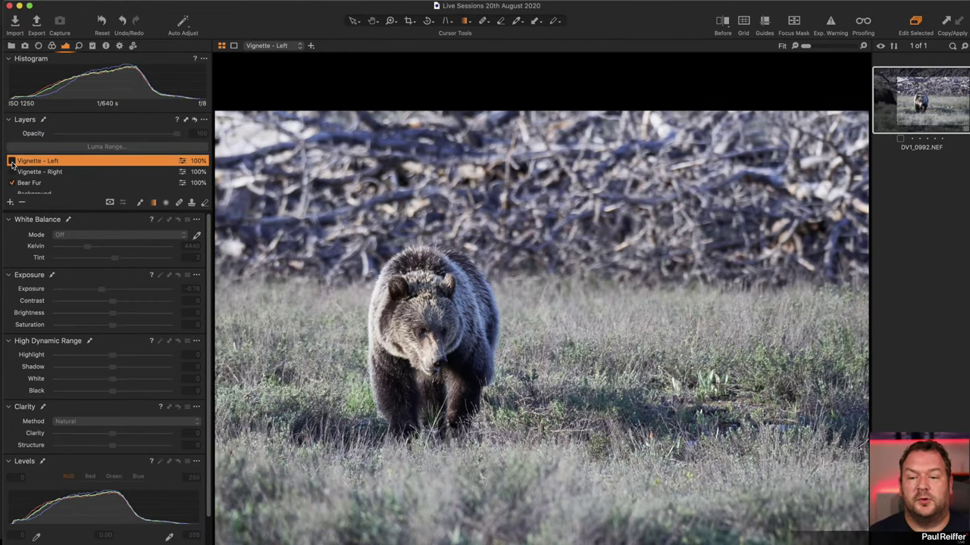
pyautogui.click(12, 172)
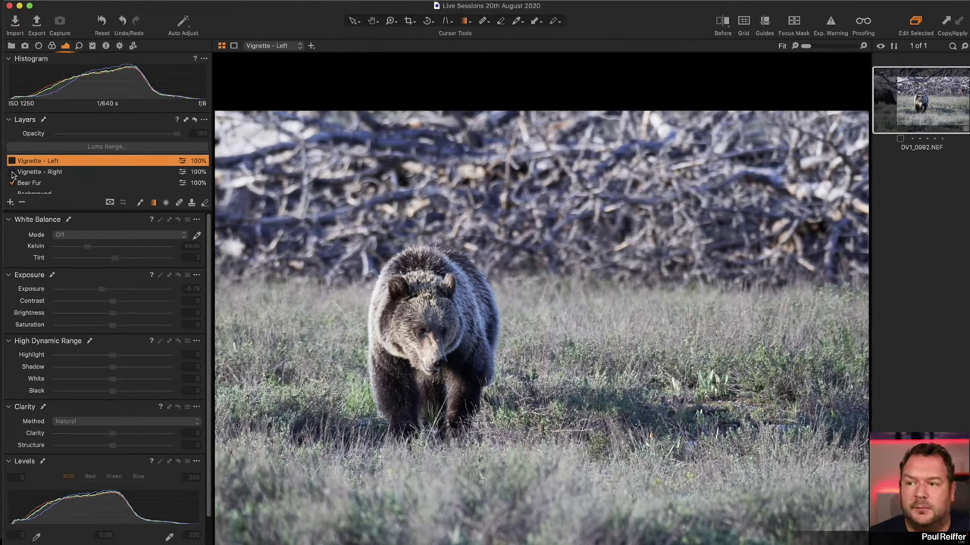
pyautogui.click(11, 161)
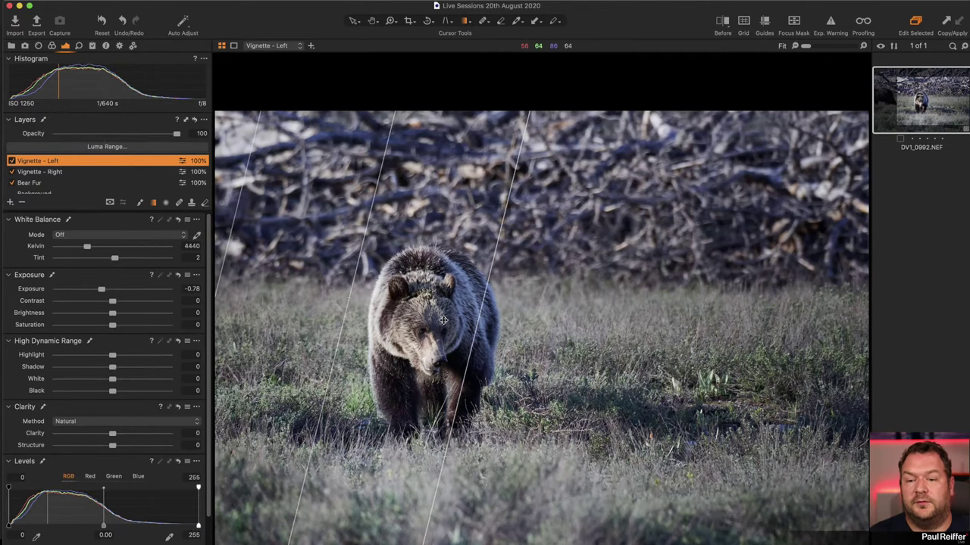
# Step: Set the Background layer's saturation to 8 and its white balance to 4617 Kelvin with a tint of 2.5
pyautogui.scroll(-1, 62, 192)
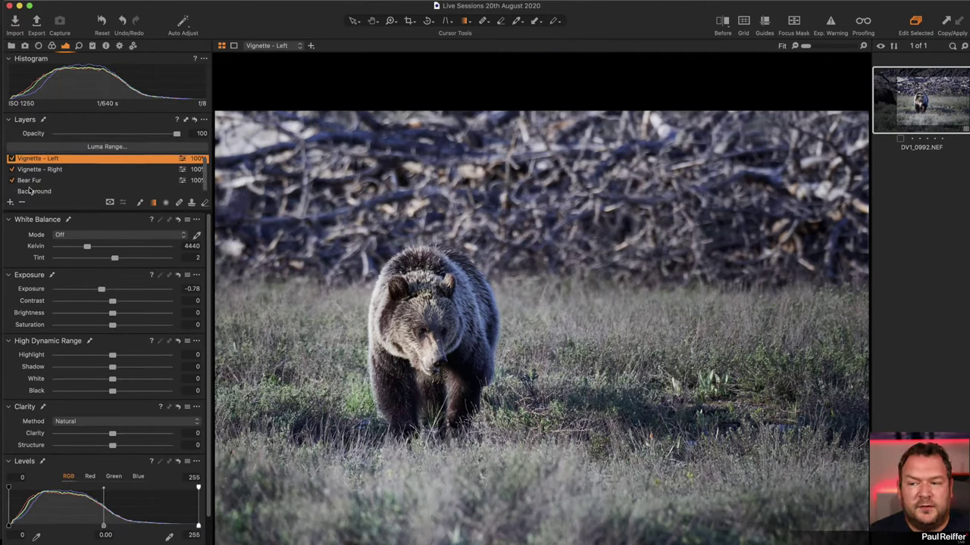
pyautogui.click(42, 189)
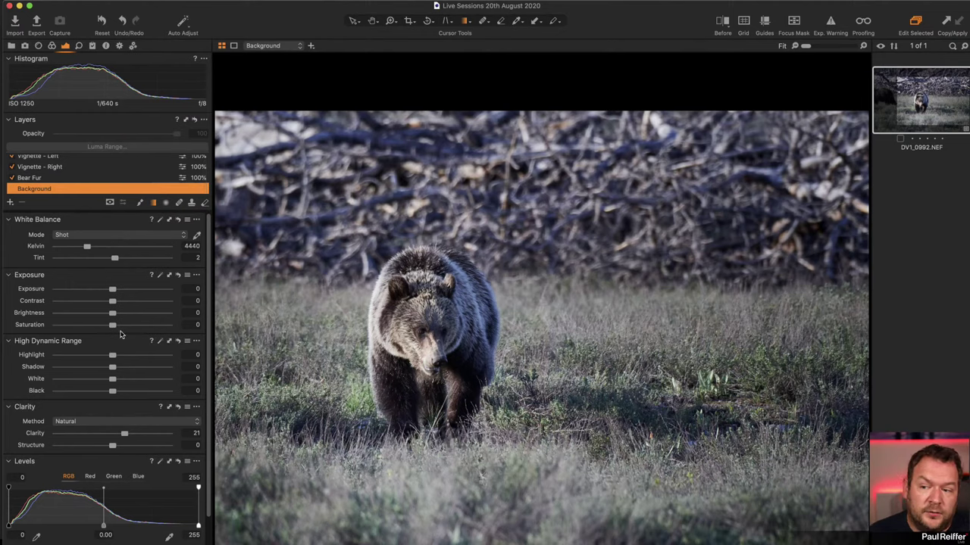
pyautogui.moveTo(113, 325); pyautogui.dragTo(116, 327)
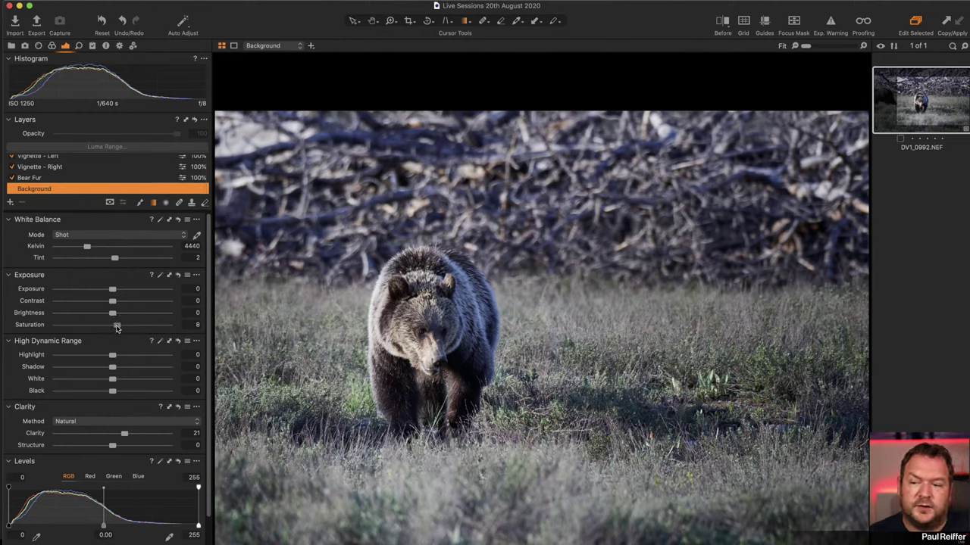
pyautogui.click(90, 247)
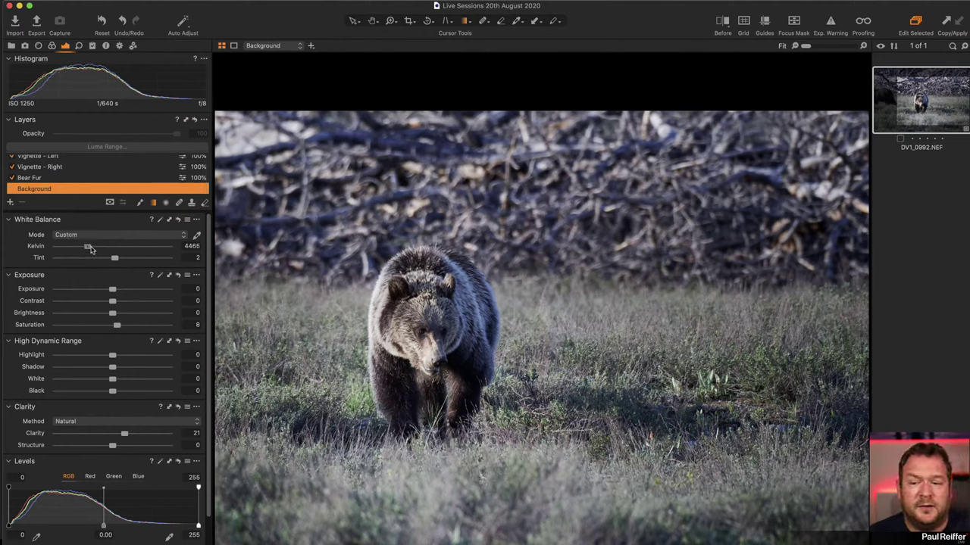
pyautogui.moveTo(92, 250); pyautogui.dragTo(89, 249)
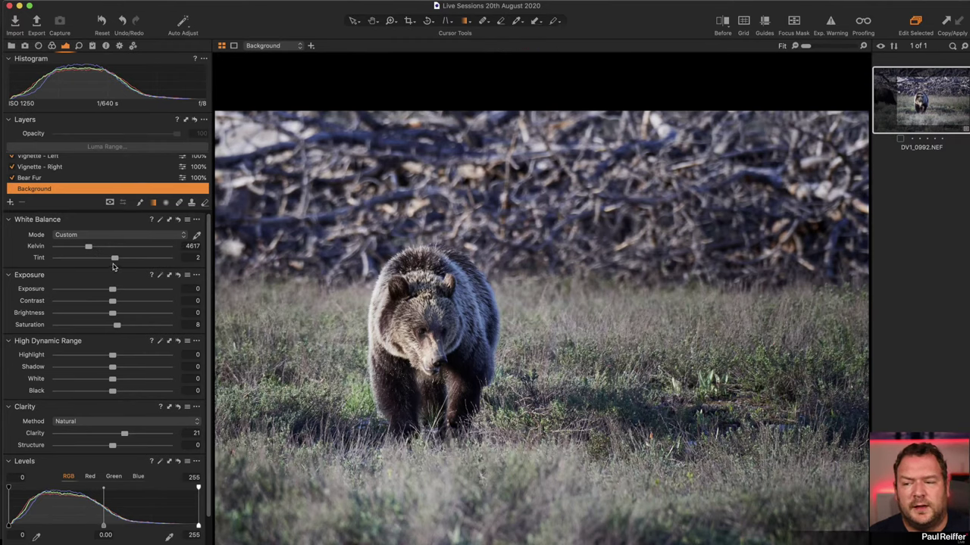
pyautogui.moveTo(114, 259); pyautogui.dragTo(115, 259)
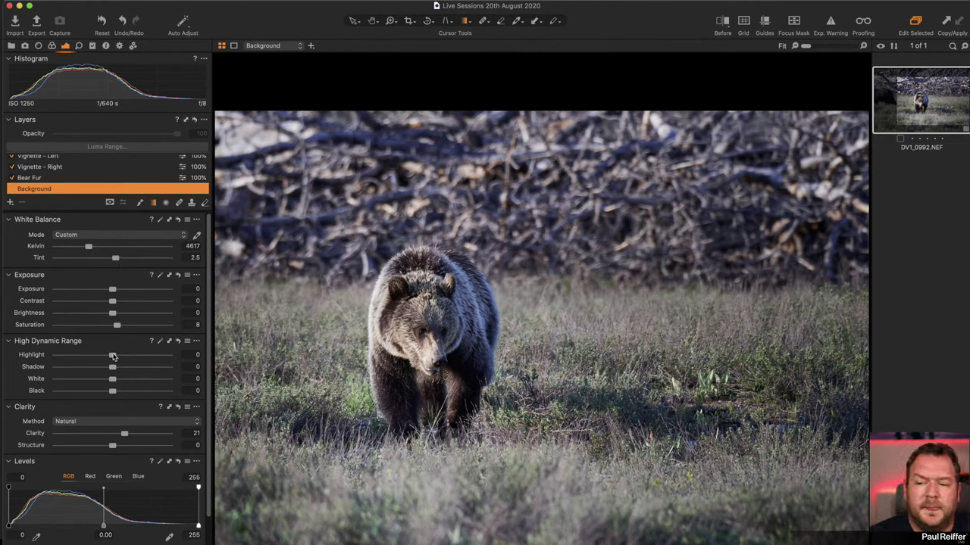
# Step: Set the Background layer's High Dynamic Range values to Highlight -39, White -17 and Shadow 3
pyautogui.moveTo(112, 356); pyautogui.dragTo(103, 378)
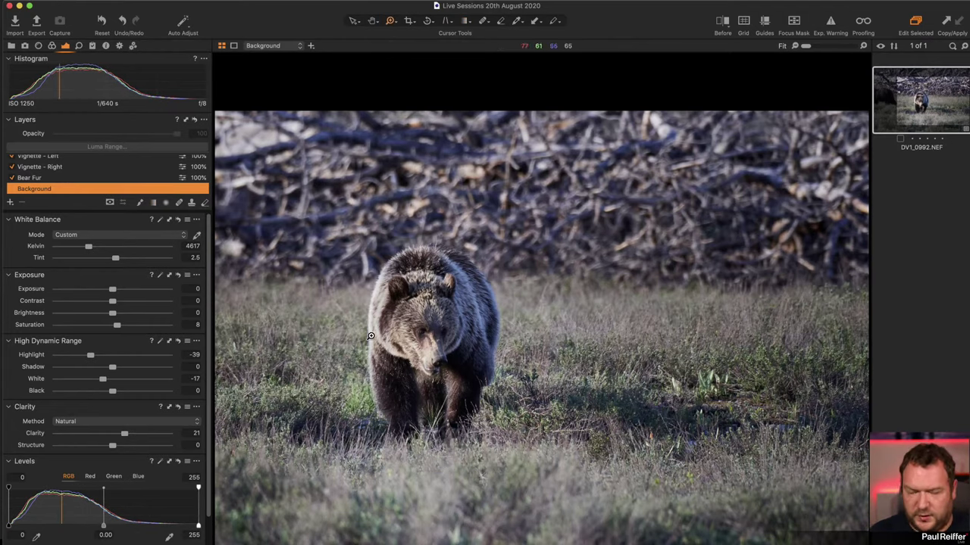
pyautogui.moveTo(371, 336); pyautogui.dragTo(470, 396)
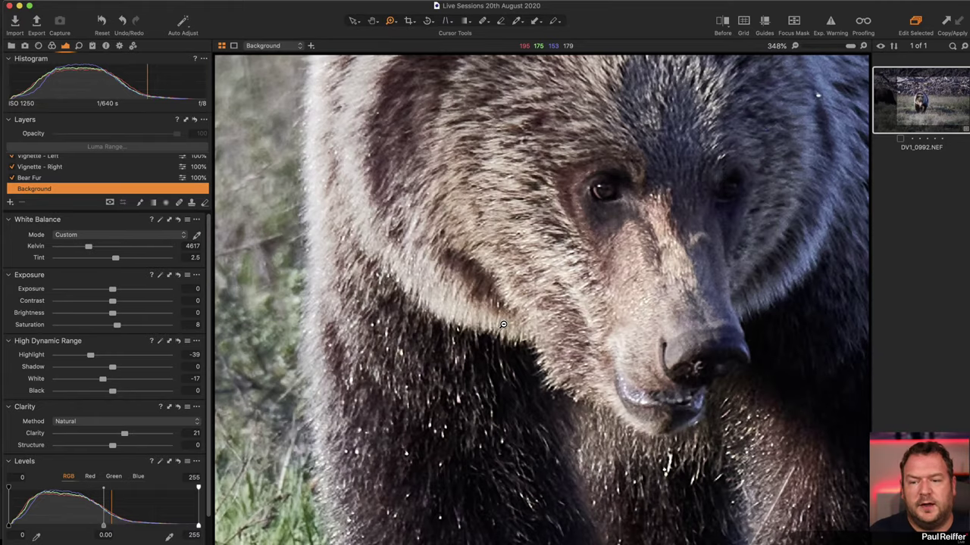
pyautogui.keyDown('alt'); pyautogui.click(503, 324); pyautogui.keyUp('alt')
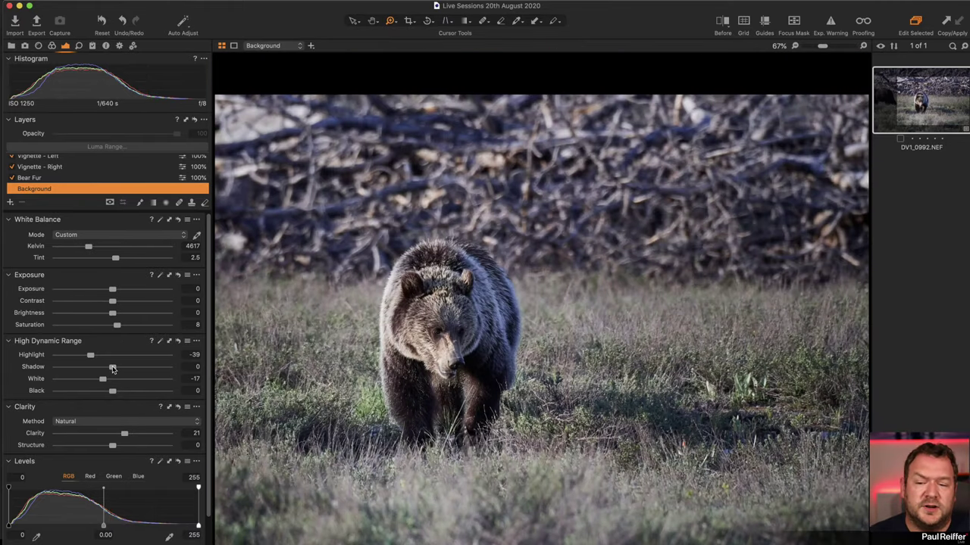
pyautogui.moveTo(112, 368); pyautogui.dragTo(126, 370)
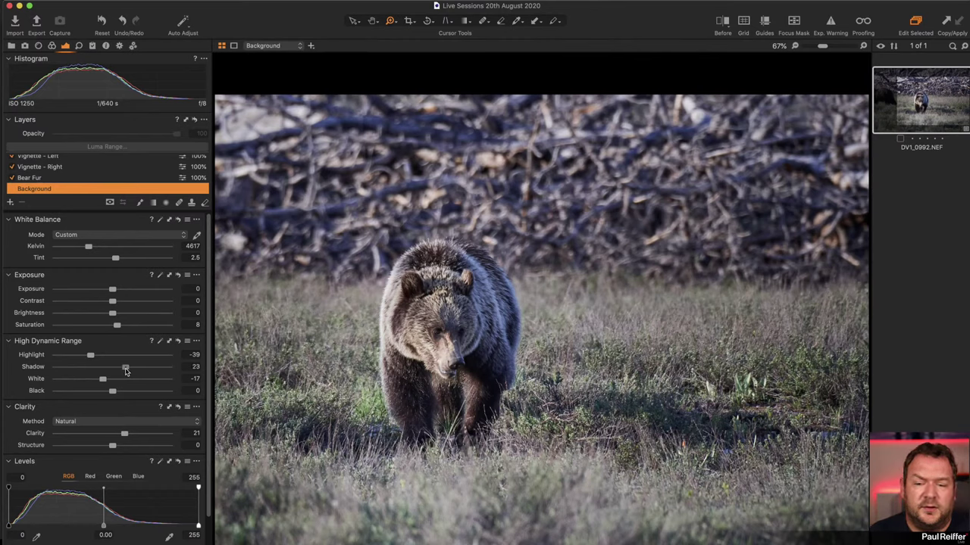
pyautogui.doubleClick(126, 368)
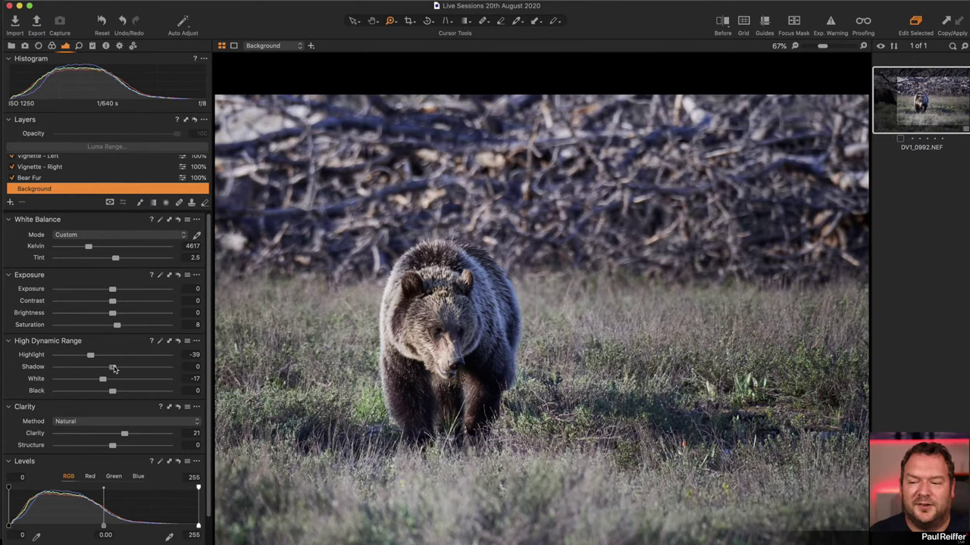
pyautogui.moveTo(114, 368); pyautogui.dragTo(116, 369)
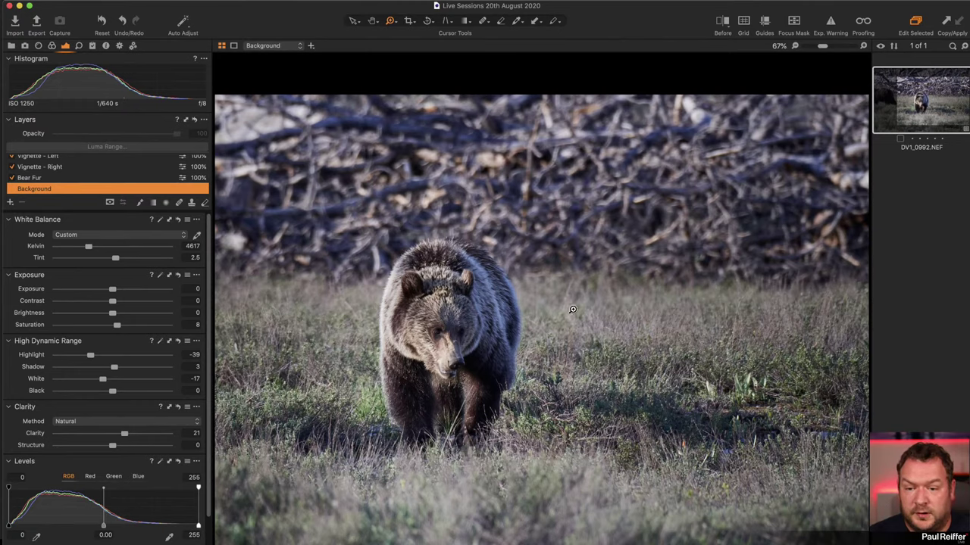
# Step: Create a new unedited variant of the bear photo for comparison, and return to the edited variant
pyautogui.rightClick(918, 114)
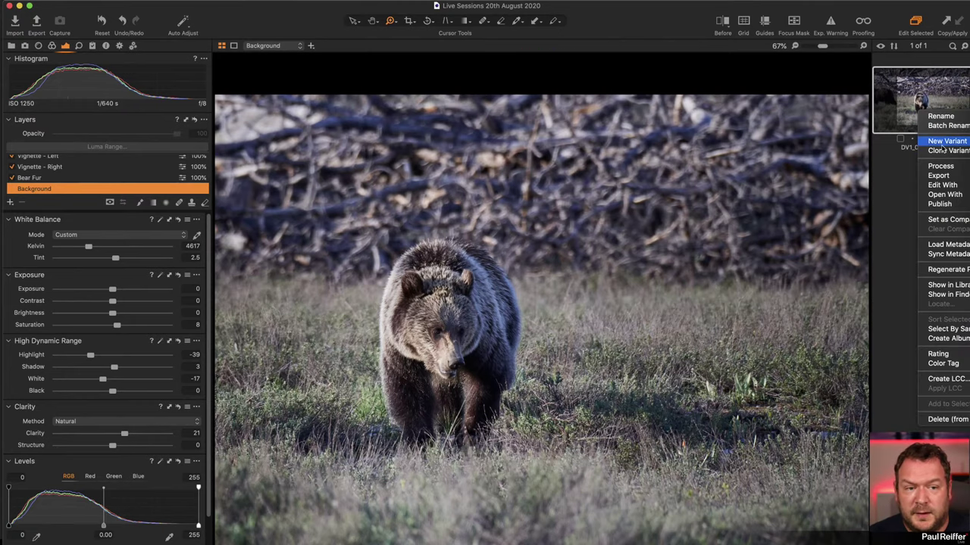
pyautogui.click(946, 142)
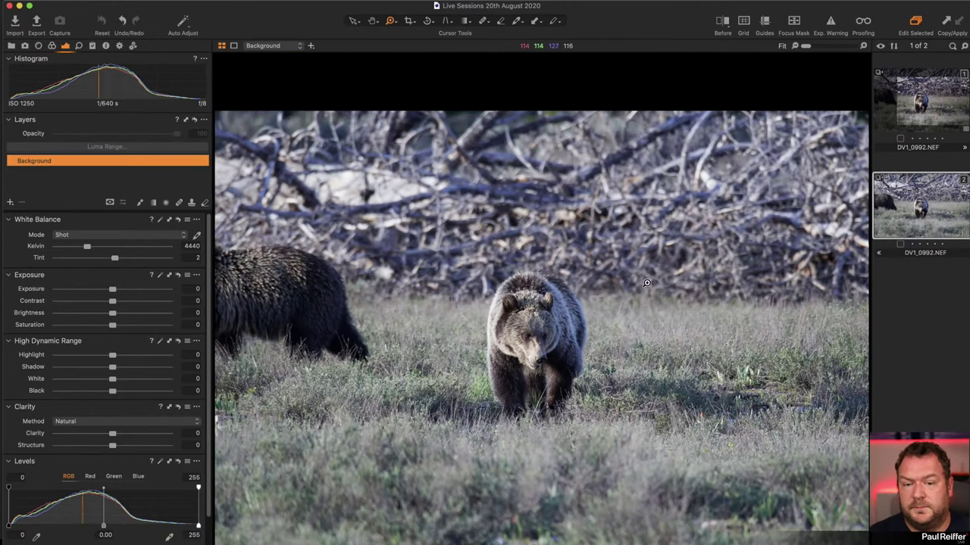
pyautogui.click(927, 111)
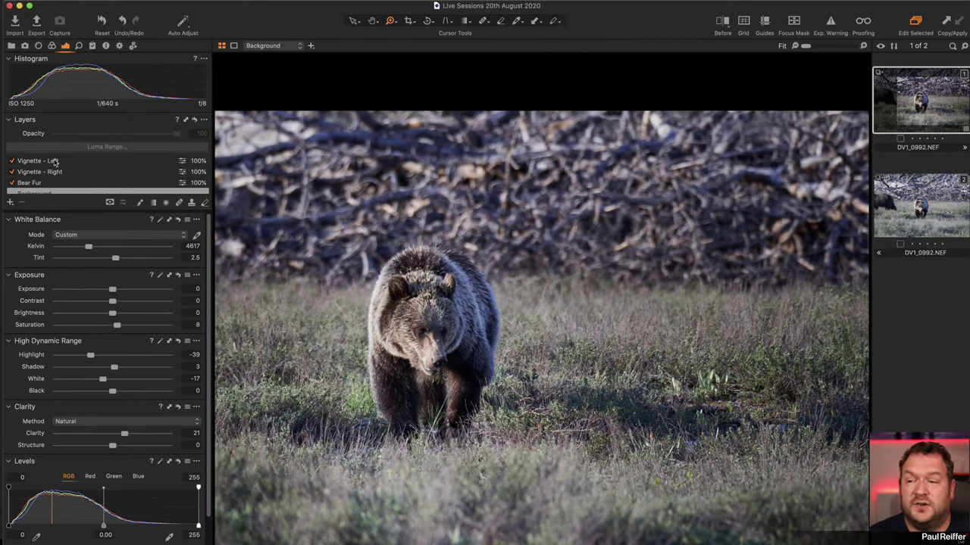
# Step: Raise the Background layer's brightness to 7 on the edited bear variant
pyautogui.click(56, 171)
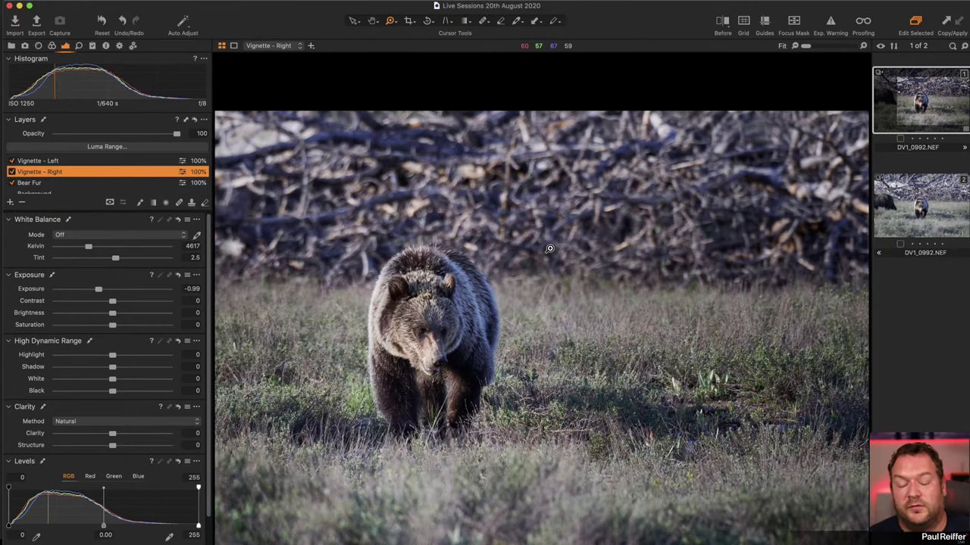
pyautogui.click(51, 194)
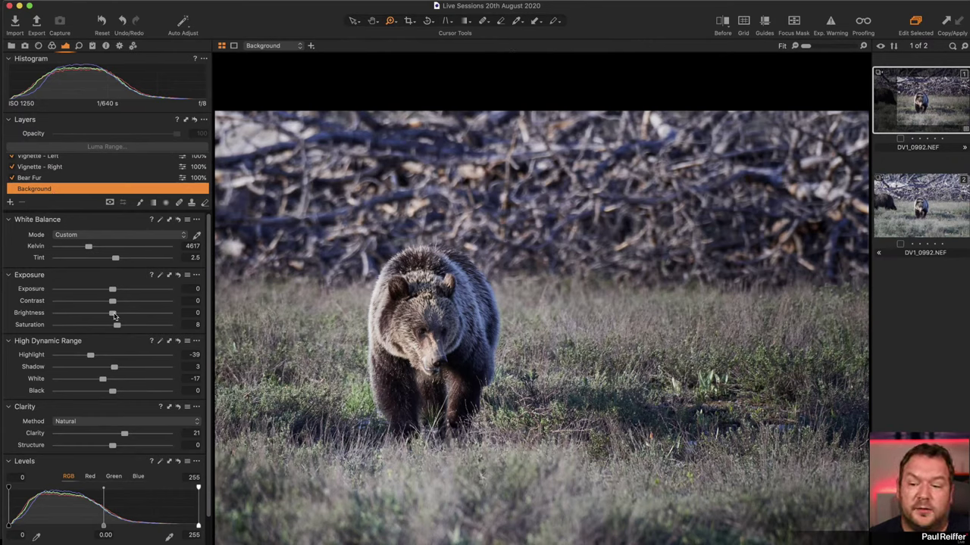
pyautogui.moveTo(113, 316); pyautogui.dragTo(121, 317)
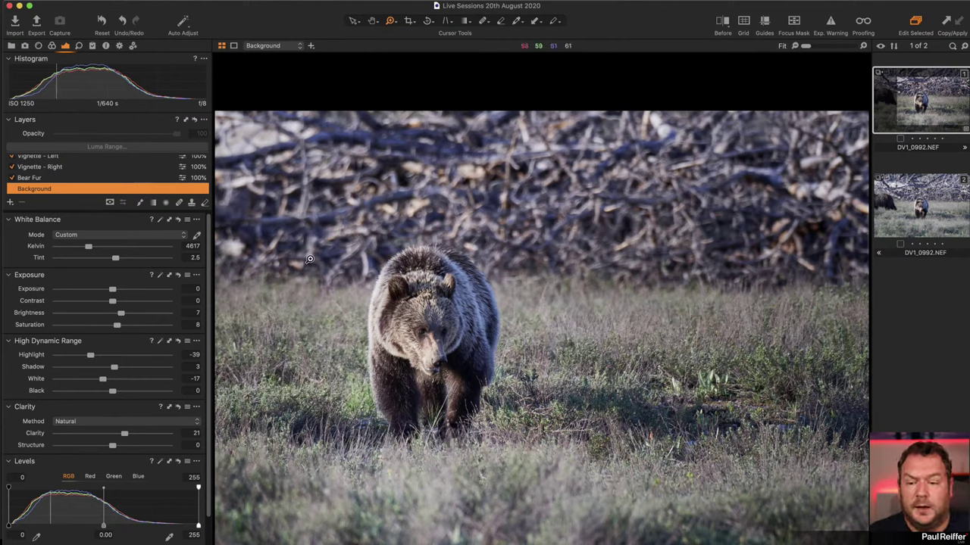
# Step: Examine the bear's face up close and review the masks of the Bear Fur, Vignette - Right and Vignette - Left layers
pyautogui.click(433, 340)
pyautogui.click(454, 339)
pyautogui.click(554, 333)
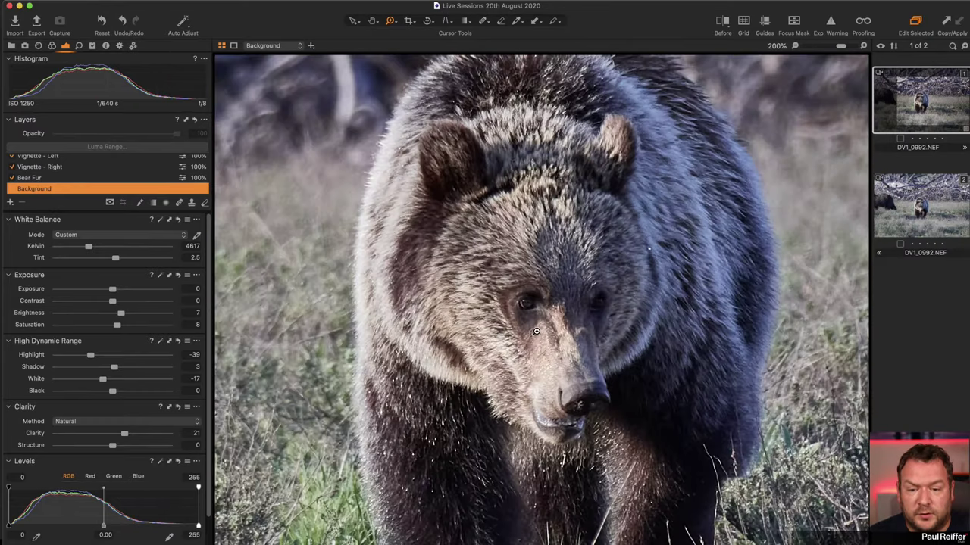
pyautogui.press('super+0')
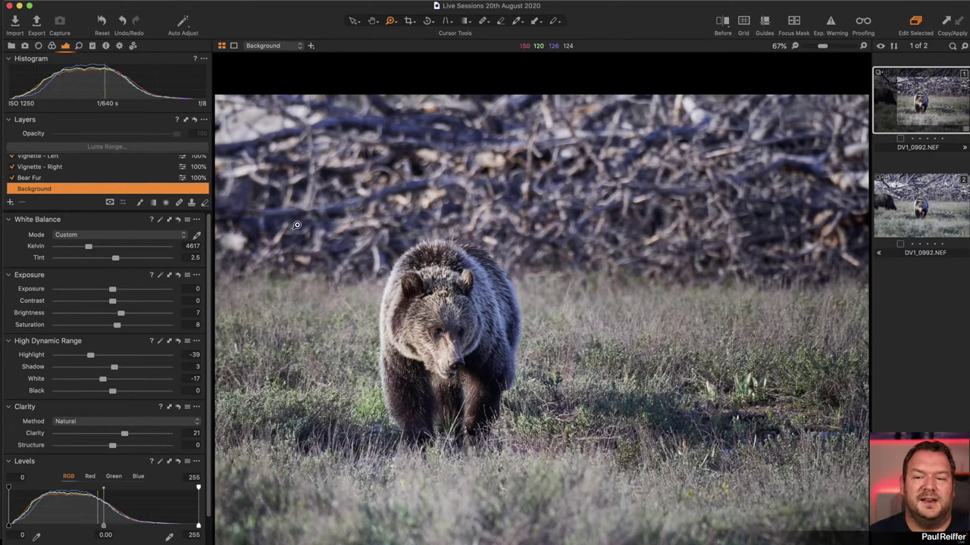
pyautogui.click(46, 178)
pyautogui.press('m')
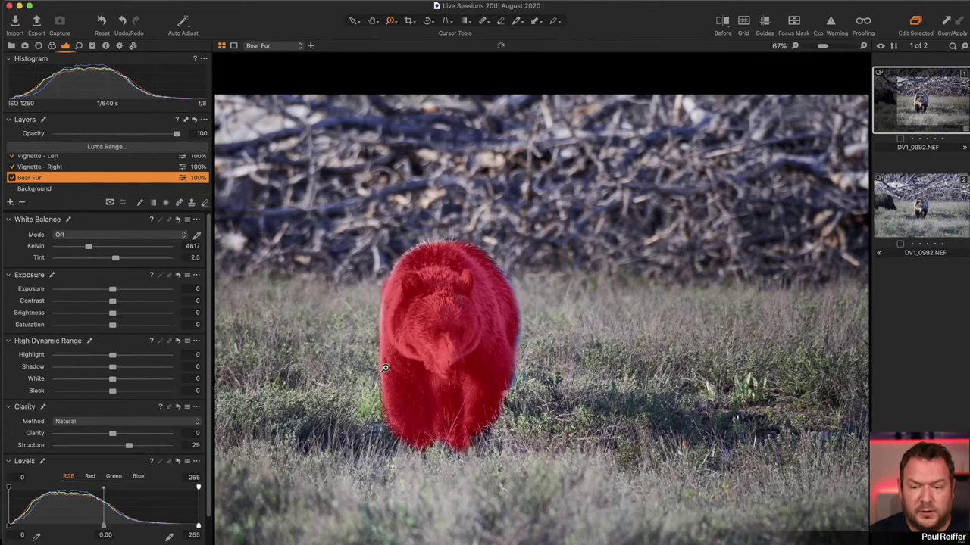
pyautogui.press('m')
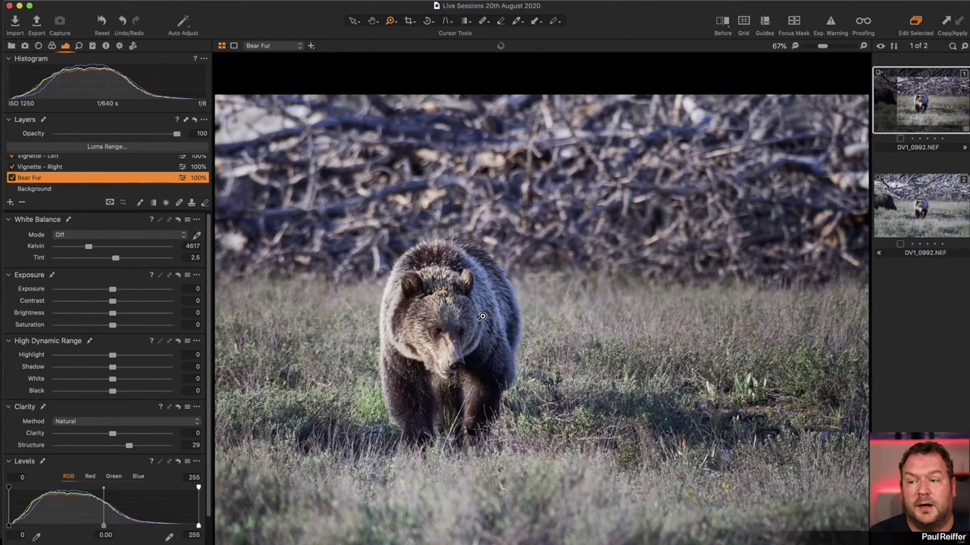
pyautogui.click(50, 167)
pyautogui.press('m')
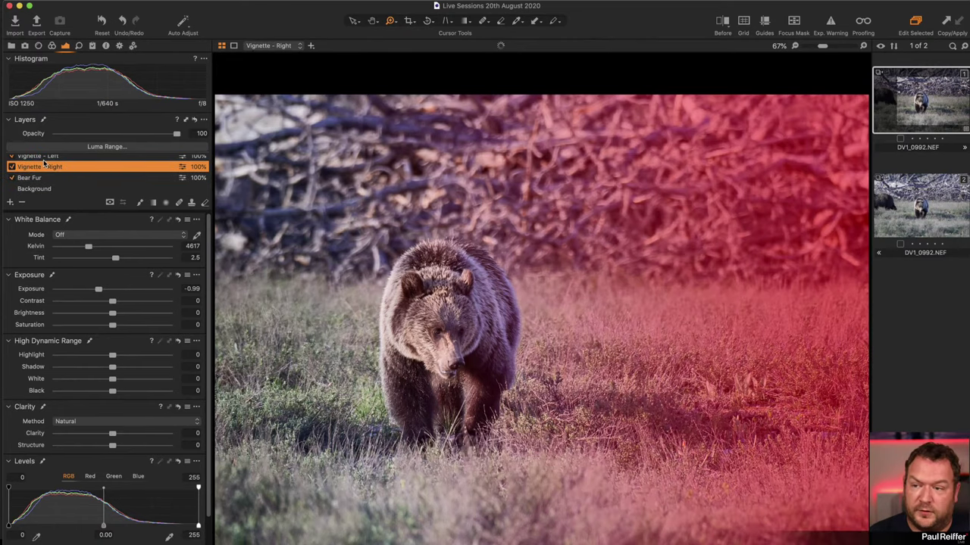
pyautogui.click(45, 157)
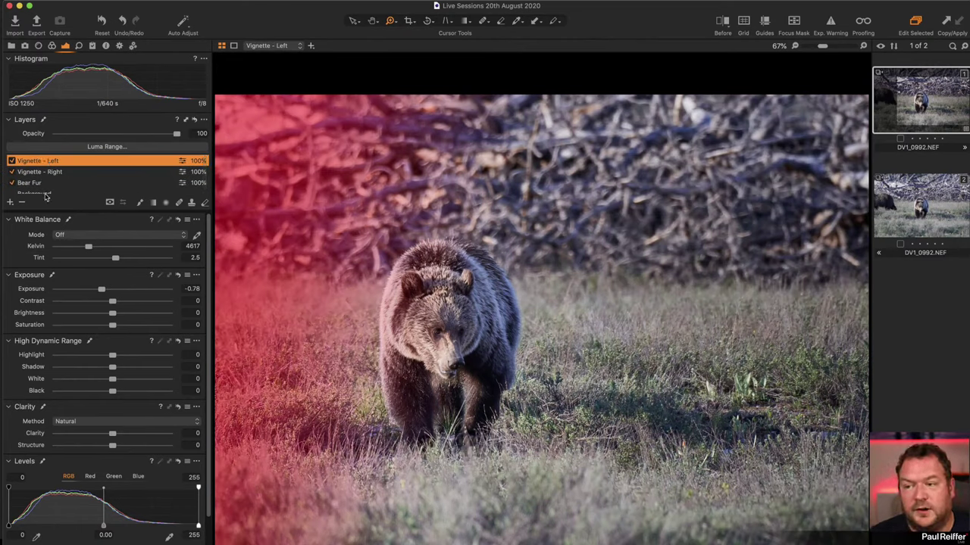
pyautogui.click(42, 194)
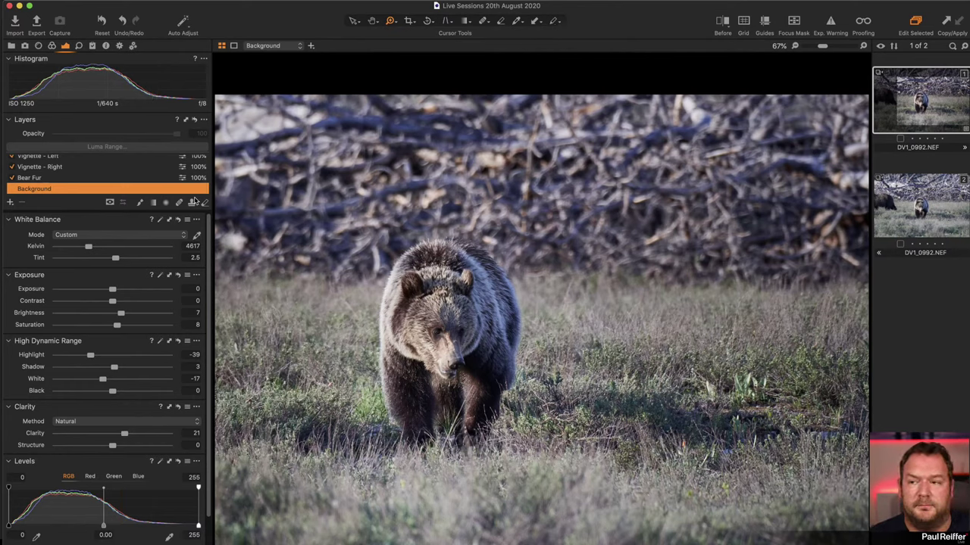
# Step: Open the second user collection in the library and show its whole street photo
pyautogui.click(11, 46)
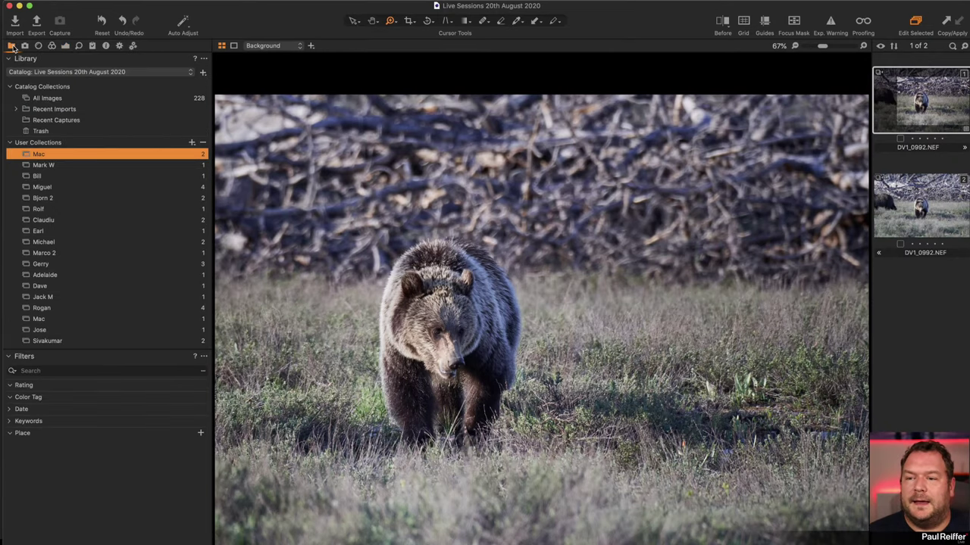
pyautogui.click(70, 165)
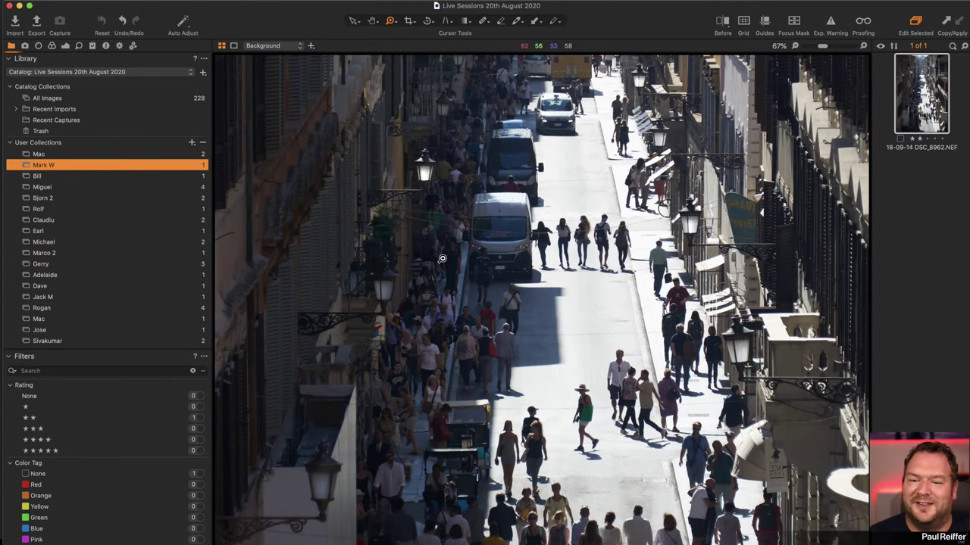
pyautogui.click(669, 259)
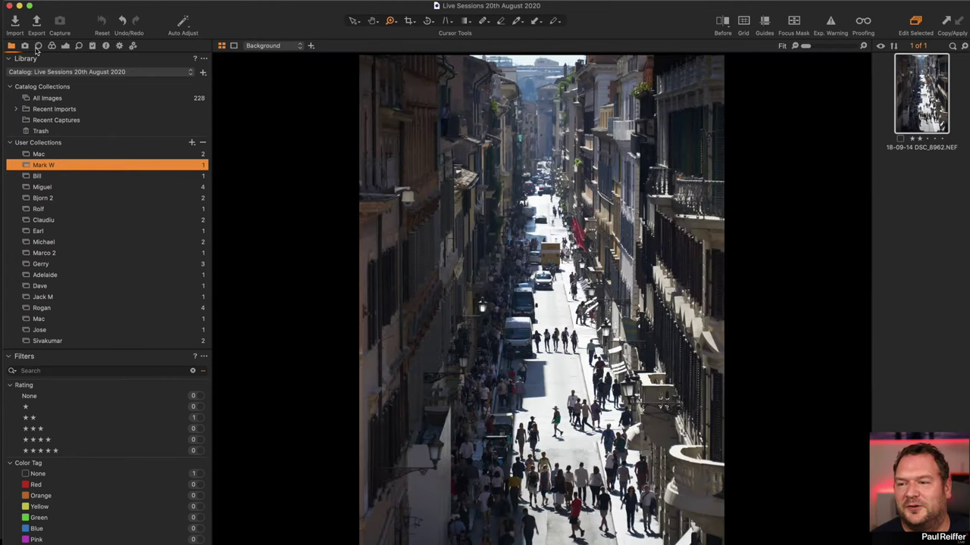
# Step: Check the street photo's metadata for its camera, lens and exposure details
pyautogui.click(38, 46)
pyautogui.click(92, 46)
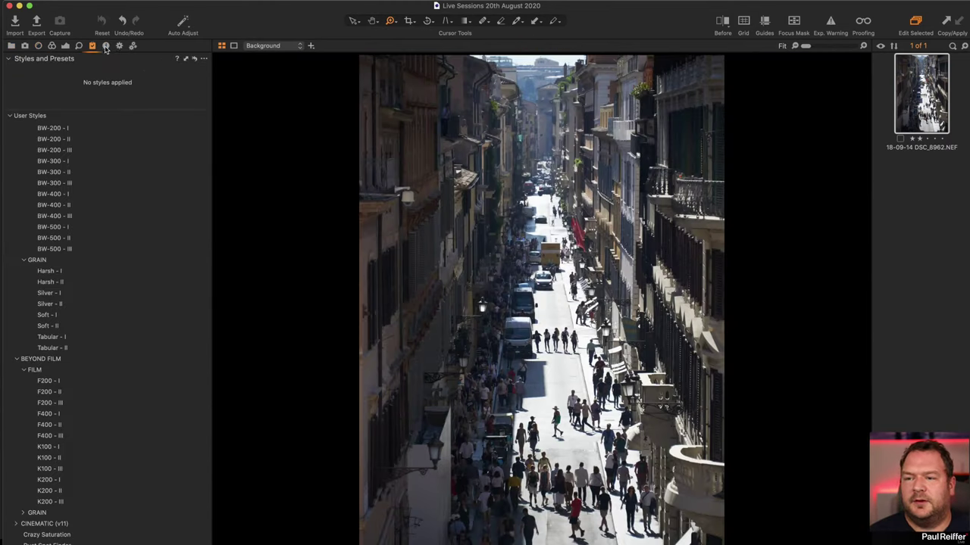
pyautogui.click(106, 46)
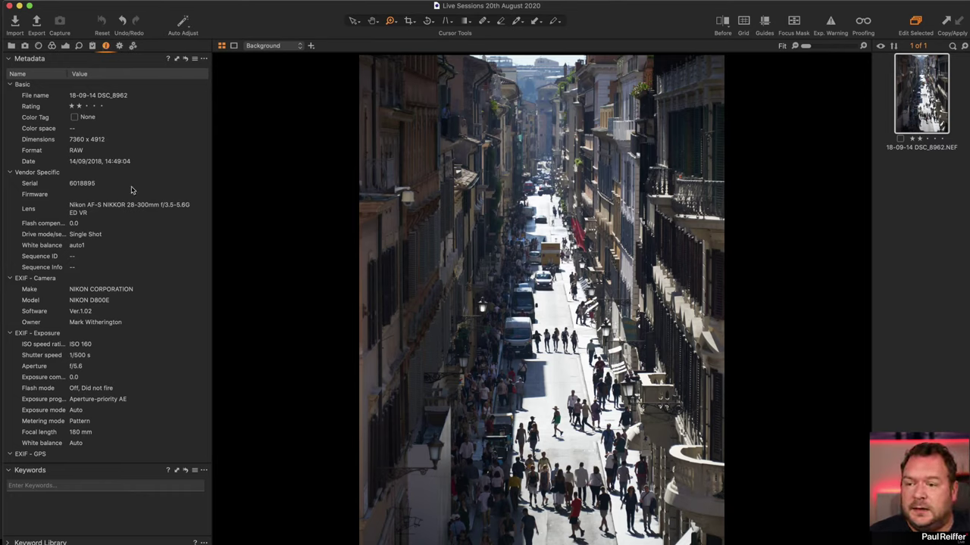
# Step: Analyze the street photo's chromatic aberration for its Nikkor 28-300mm lens profile and inspect the street details up close
pyautogui.click(39, 47)
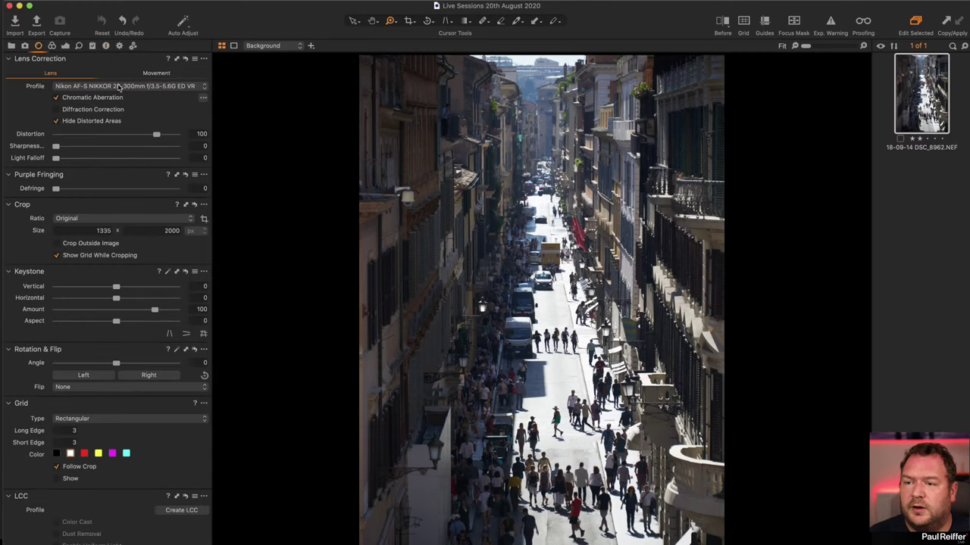
pyautogui.click(203, 97)
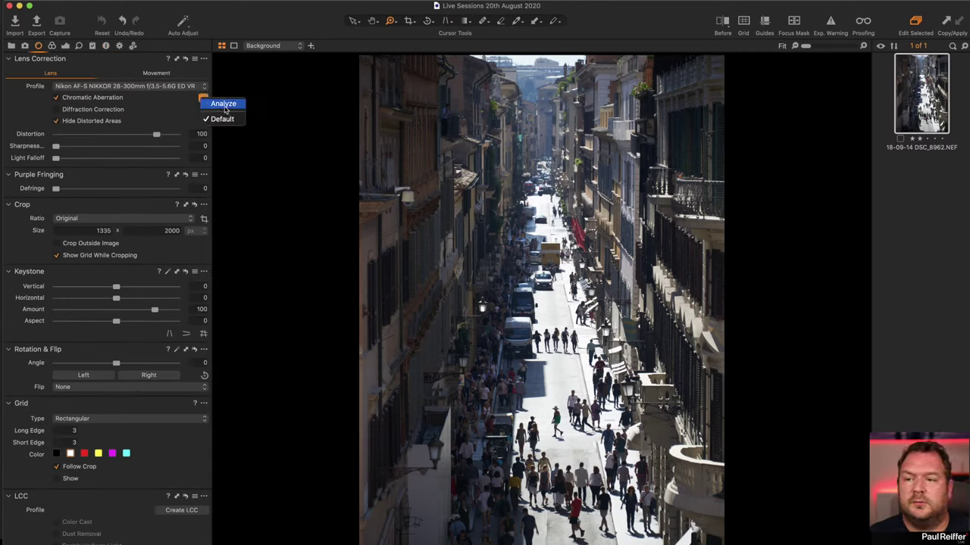
pyautogui.click(224, 101)
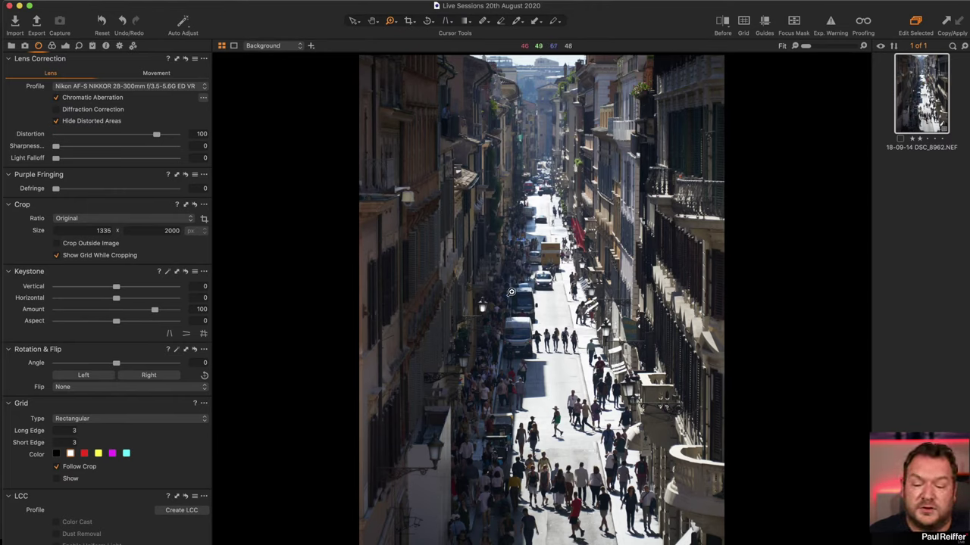
pyautogui.click(480, 244)
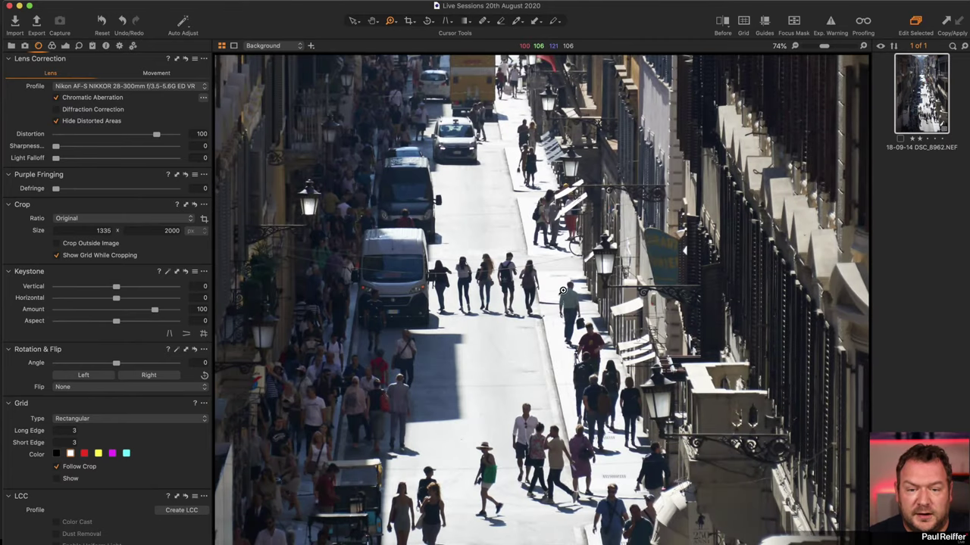
pyautogui.click(618, 300)
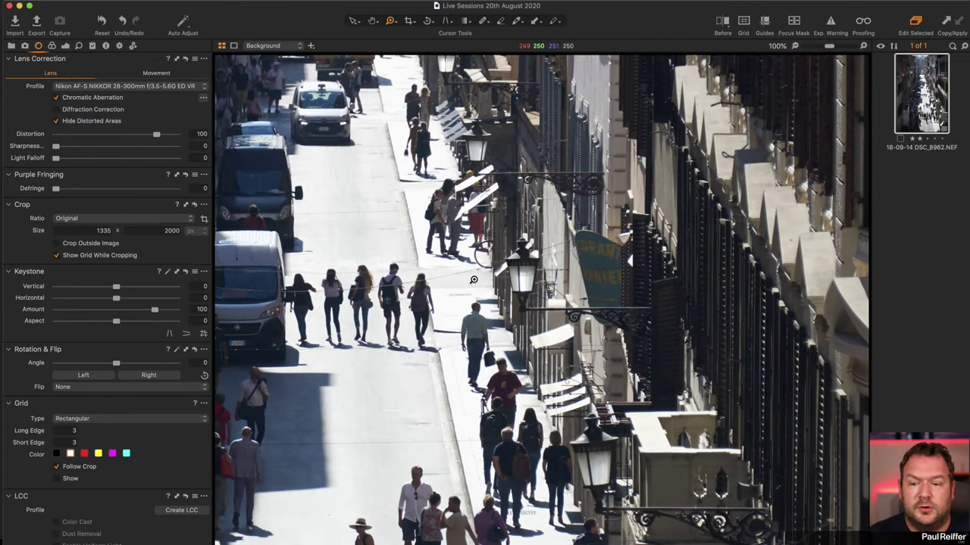
pyautogui.click(485, 300)
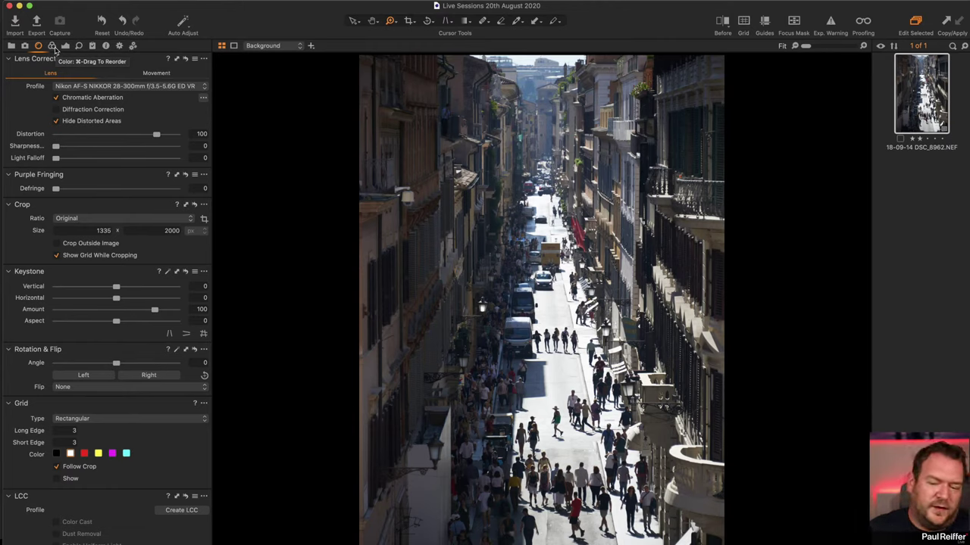
# Step: Collapse the B&W and GRAIN groups under BEYOND B&W and the FILM group under BEYOND FILM in the user styles
pyautogui.click(66, 46)
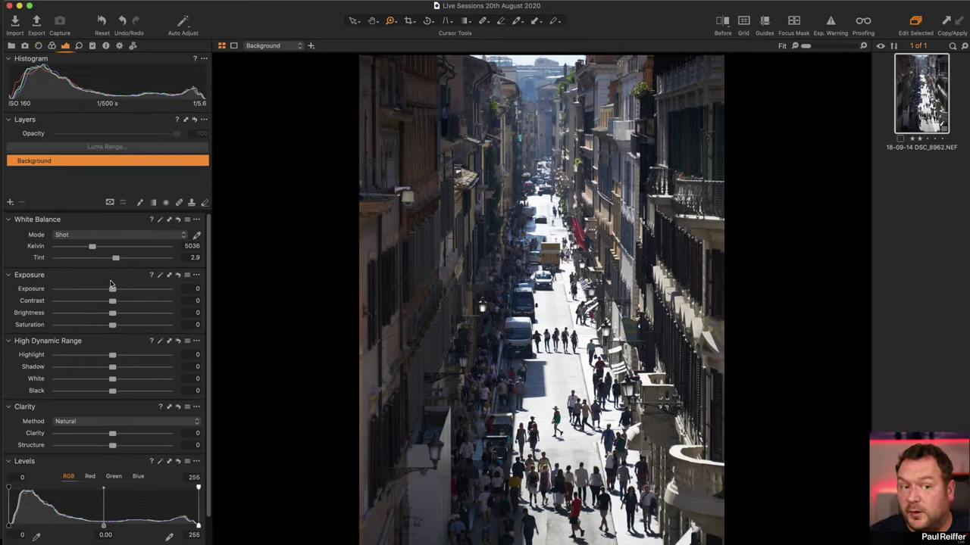
pyautogui.click(92, 46)
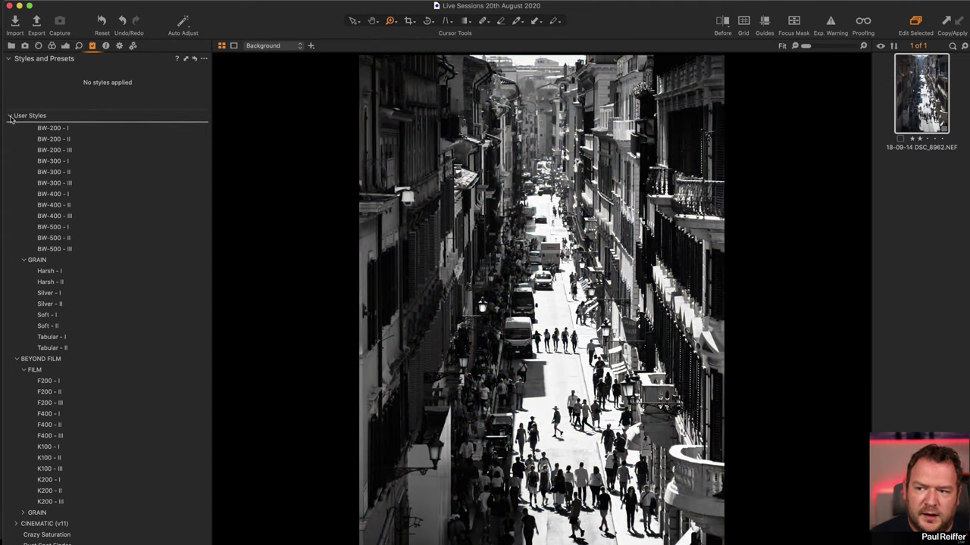
pyautogui.scroll(1, 23, 132)
pyautogui.scroll(2, 22, 133)
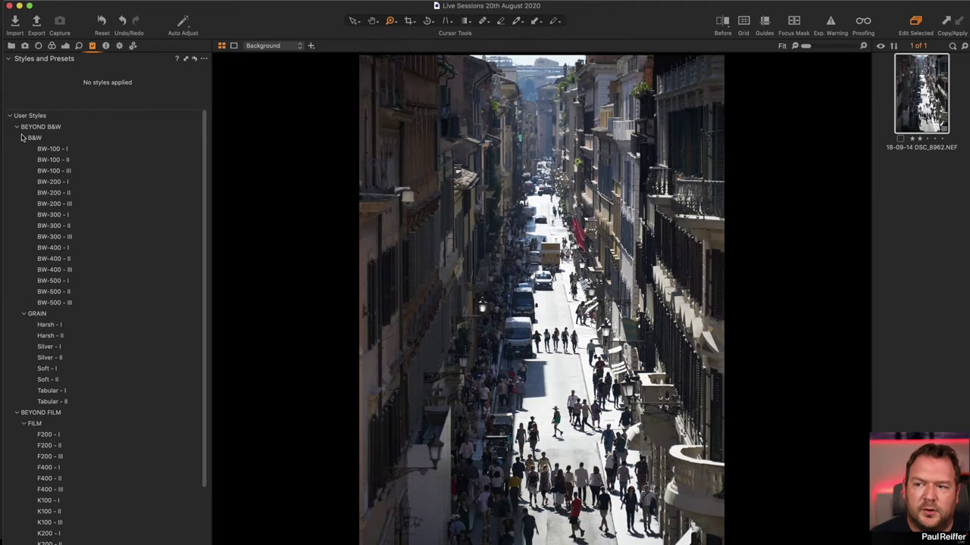
pyautogui.click(23, 139)
pyautogui.click(24, 149)
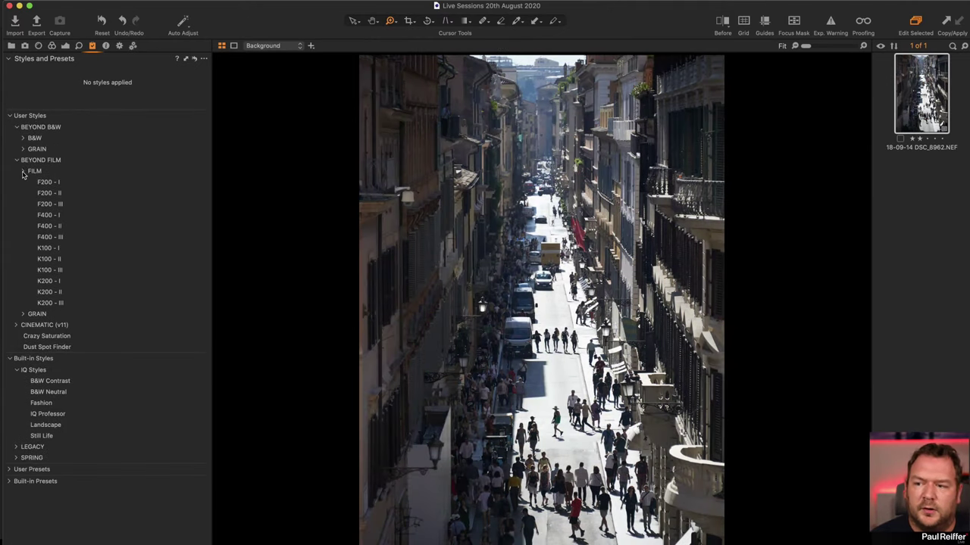
pyautogui.click(23, 171)
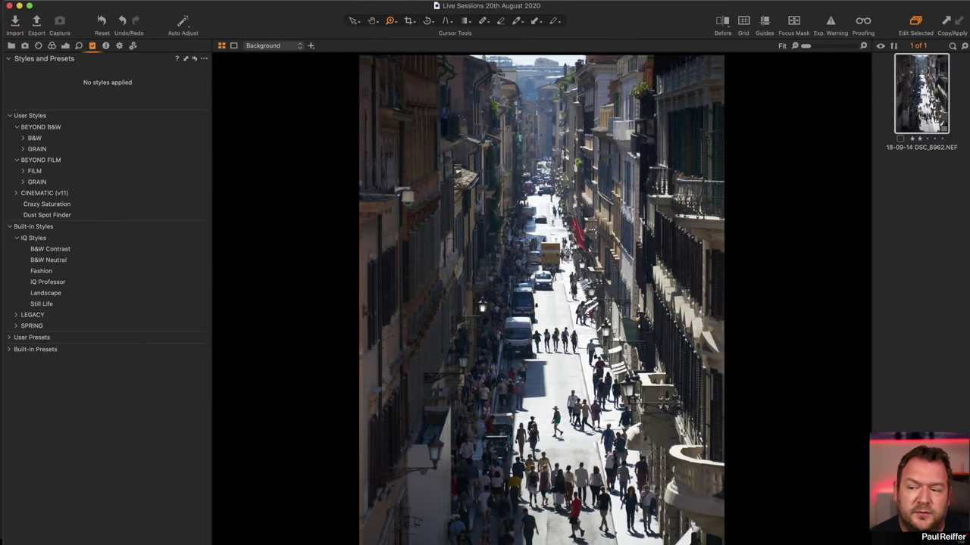
# Step: Expand the built-in LEGACY and SPRING styles and preview SPR-01 and B&W Contrast on the street photo
pyautogui.click(17, 316)
pyautogui.click(17, 370)
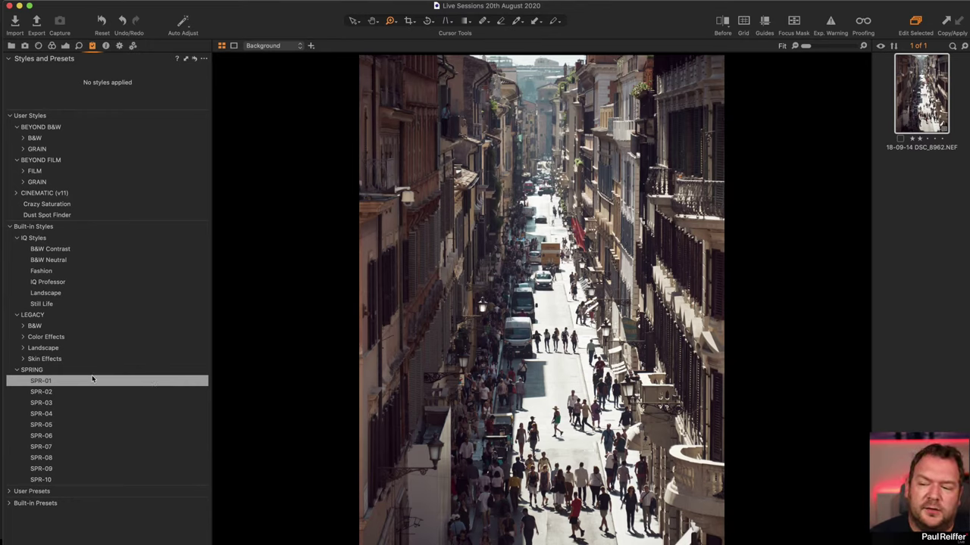
pyautogui.click(17, 369)
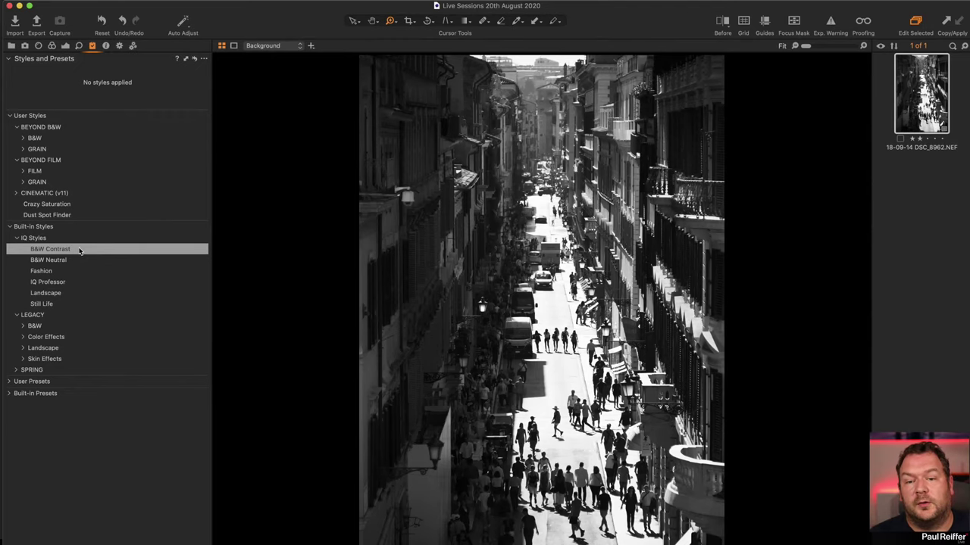
# Step: Review the film curves available in the base characteristics, keeping Film Standard V2
pyautogui.click(52, 46)
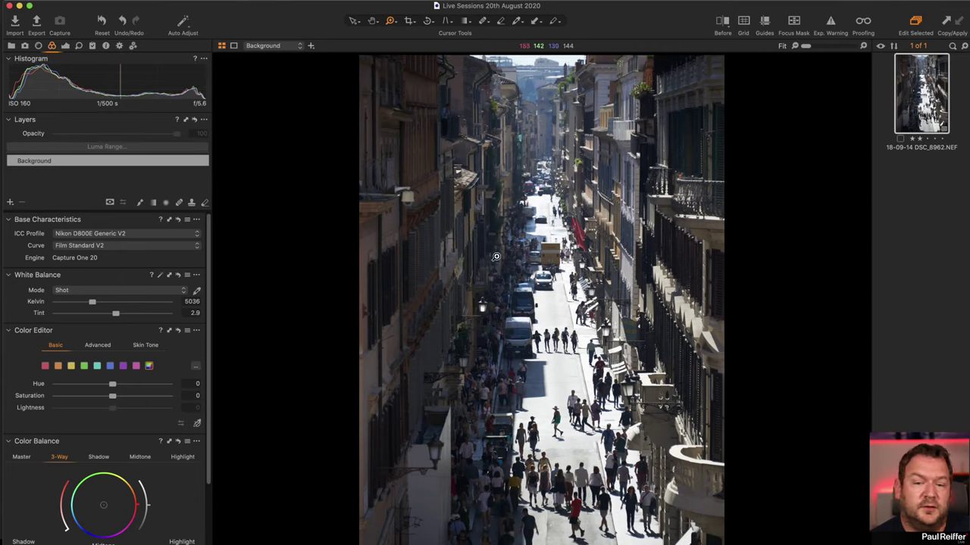
pyautogui.click(144, 245)
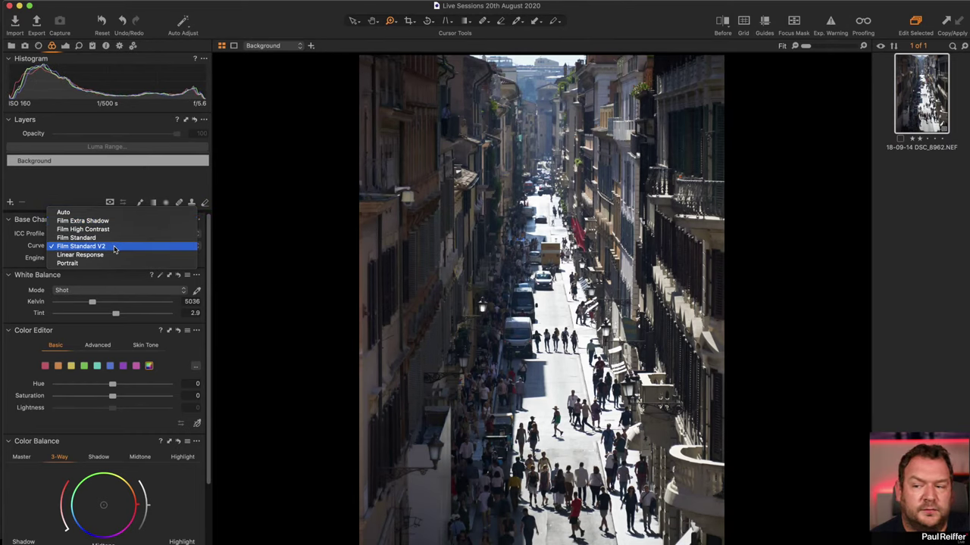
pyautogui.click(114, 247)
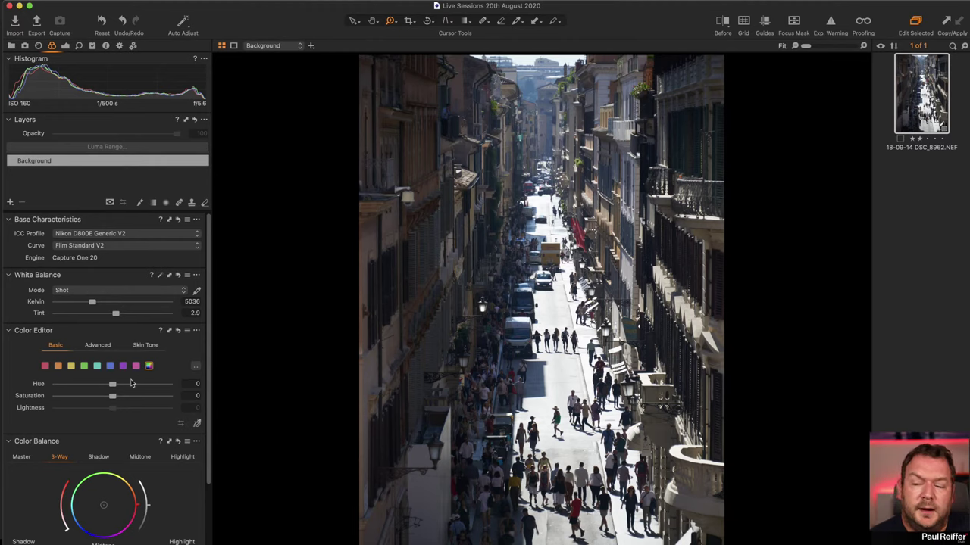
# Step: Try a manual black and white conversion with Red -17, Yellow 19, Cyan -15, Blue -64 and Magenta -43, and switch it off again
pyautogui.scroll(-6, 131, 415)
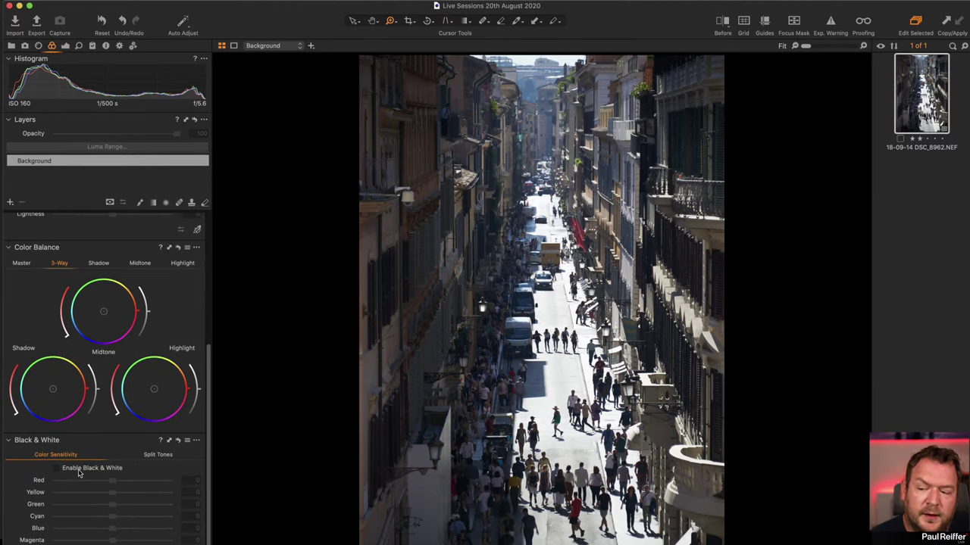
pyautogui.click(79, 469)
pyautogui.moveTo(113, 493); pyautogui.dragTo(137, 494)
pyautogui.moveTo(112, 528); pyautogui.dragTo(89, 542)
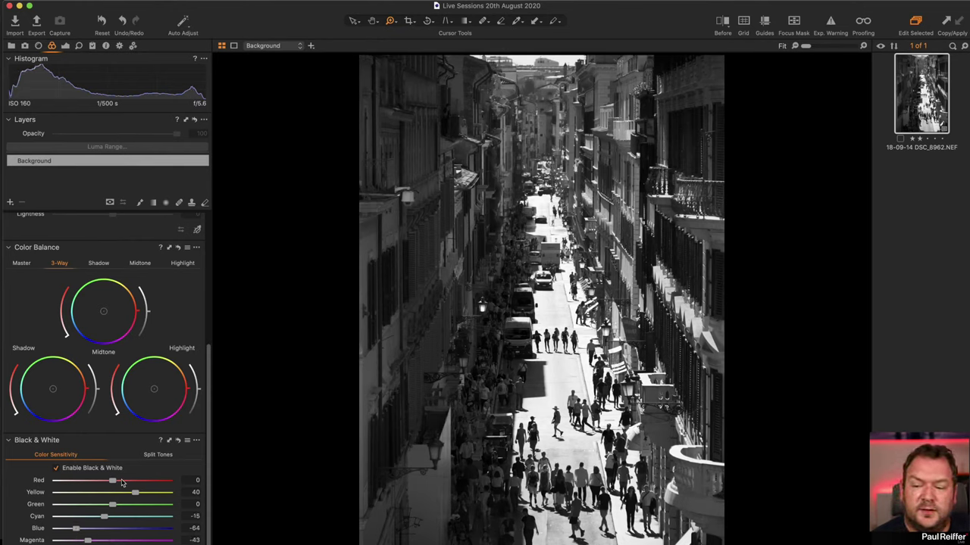
pyautogui.moveTo(113, 482)
pyautogui.mouseDown()
pyautogui.moveTo(152, 483)
pyautogui.moveTo(103, 482)
pyautogui.moveTo(181, 498)
pyautogui.moveTo(75, 496)
pyautogui.moveTo(123, 494)
pyautogui.mouseUp()
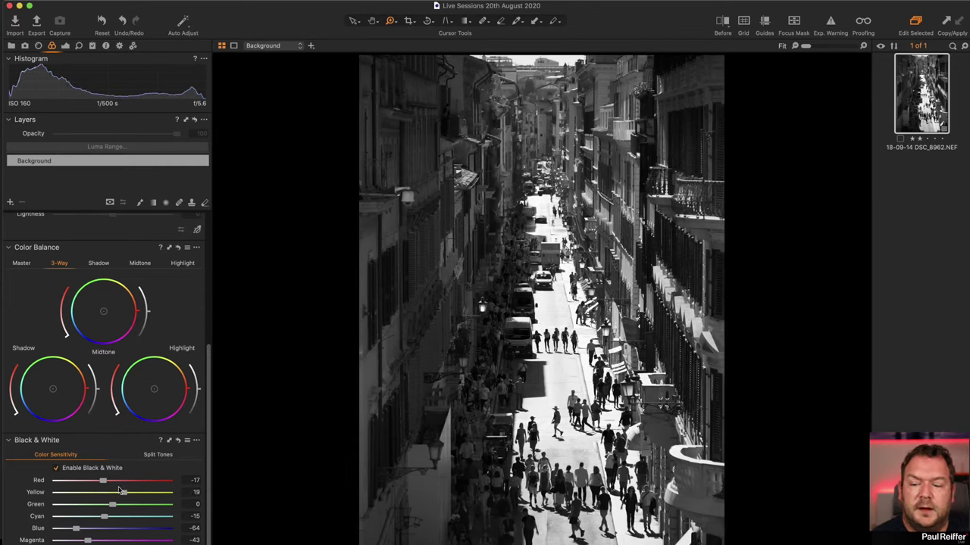
pyautogui.click(64, 469)
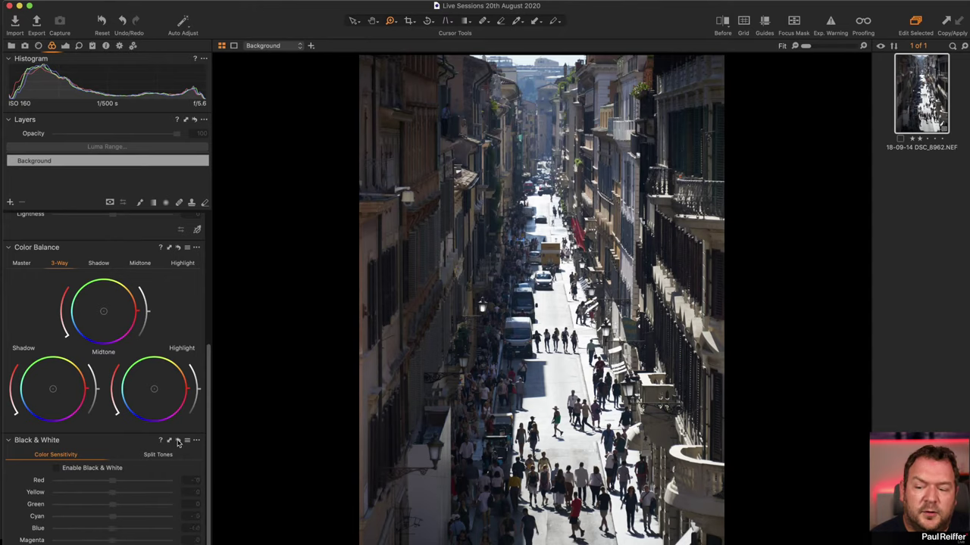
# Step: Try applying the built-in B&W Contrast style with B&W Neutral on top of it, and remove both styles
pyautogui.click(94, 46)
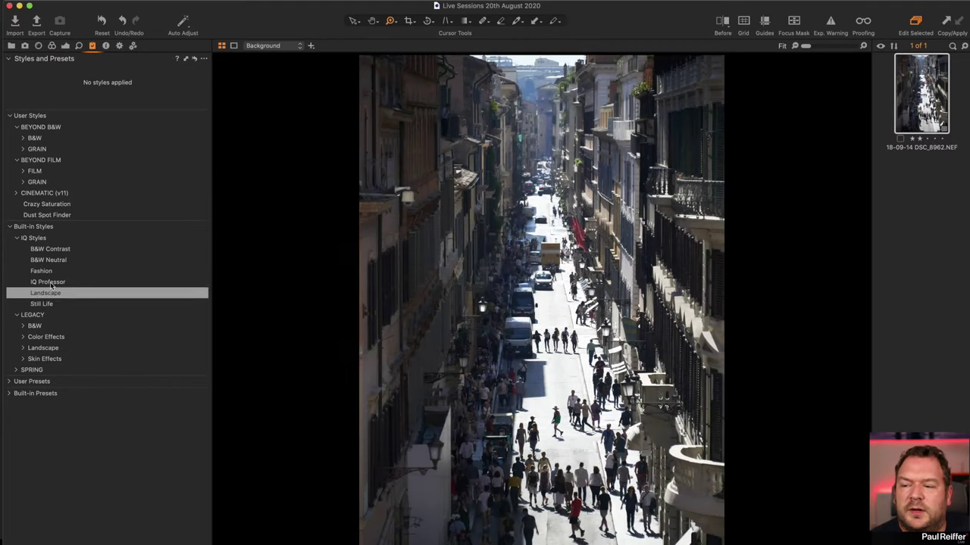
pyautogui.click(74, 250)
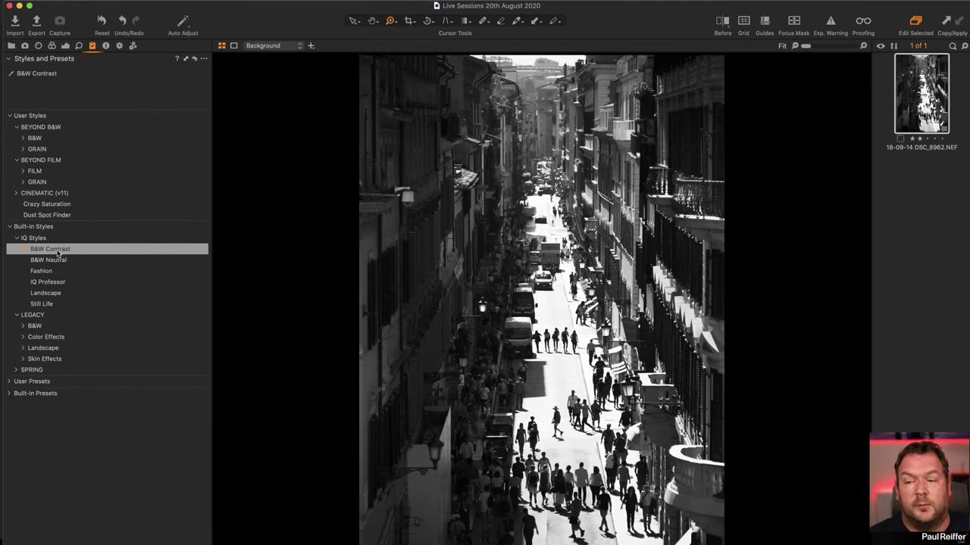
pyautogui.click(59, 250)
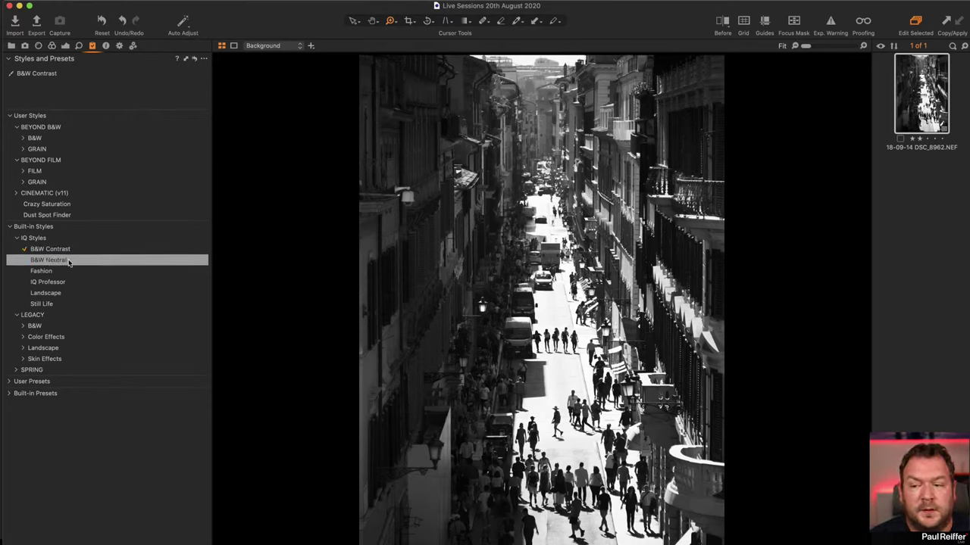
pyautogui.click(68, 261)
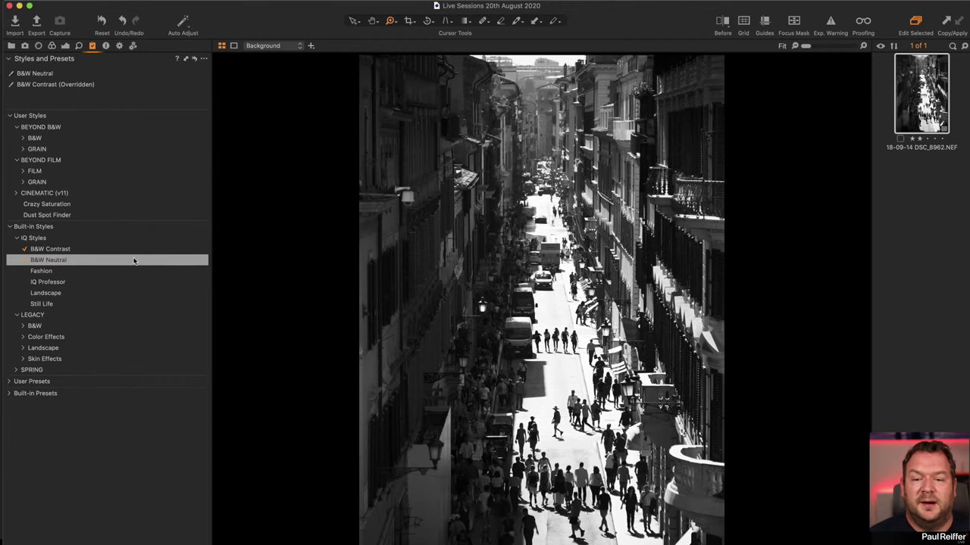
pyautogui.click(43, 259)
pyautogui.click(27, 251)
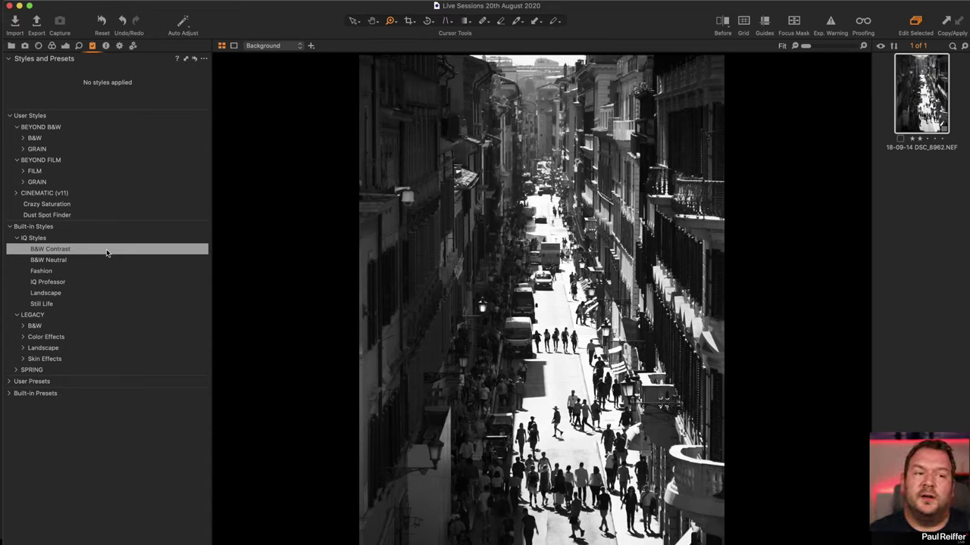
# Step: Try the B&W Contrast style on the street photo and examine the shutters and street up close
pyautogui.click(64, 253)
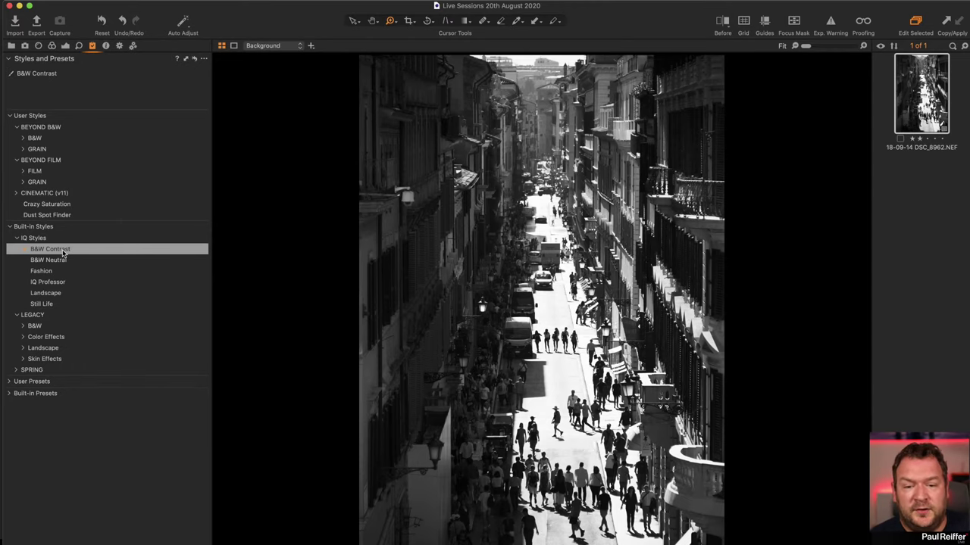
pyautogui.moveTo(631, 241); pyautogui.dragTo(716, 346)
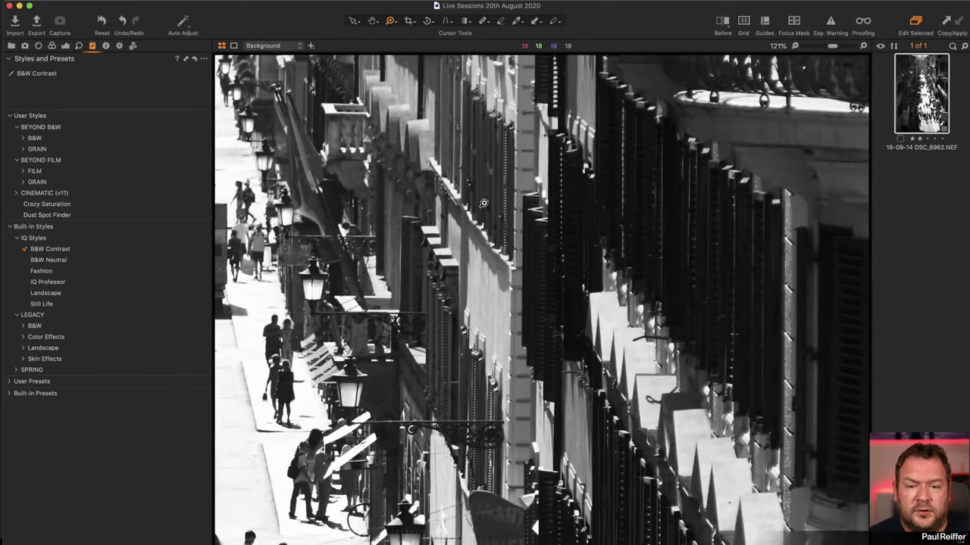
pyautogui.keyDown('alt'); pyautogui.click(581, 210); pyautogui.keyUp('alt')
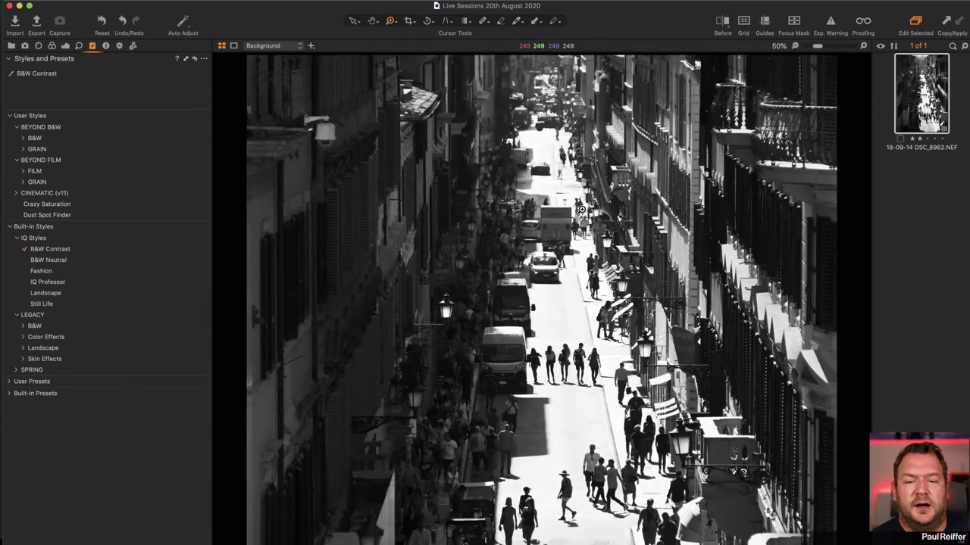
pyautogui.click(534, 268)
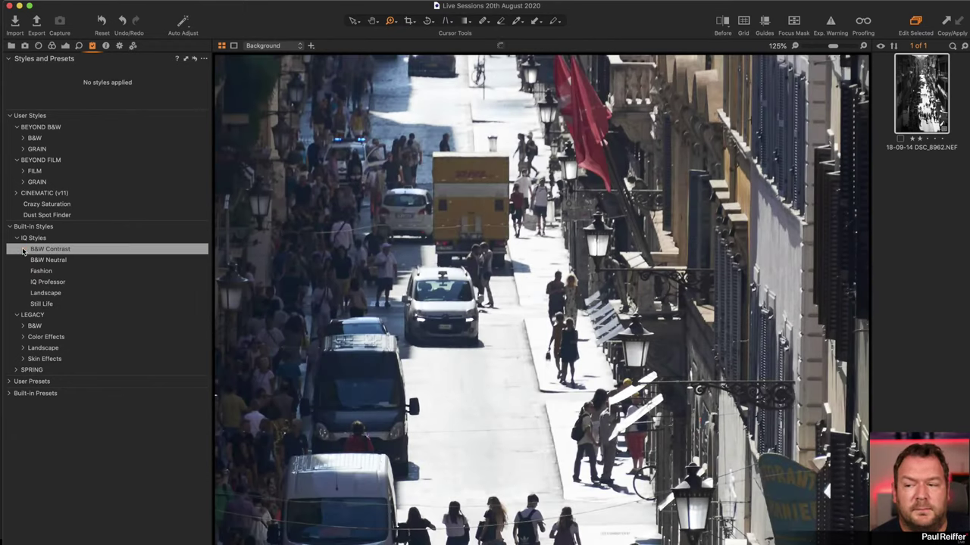
# Step: Apply the built-in B&W Neutral style, check the building details up close and show the whole photo again
pyautogui.click(54, 262)
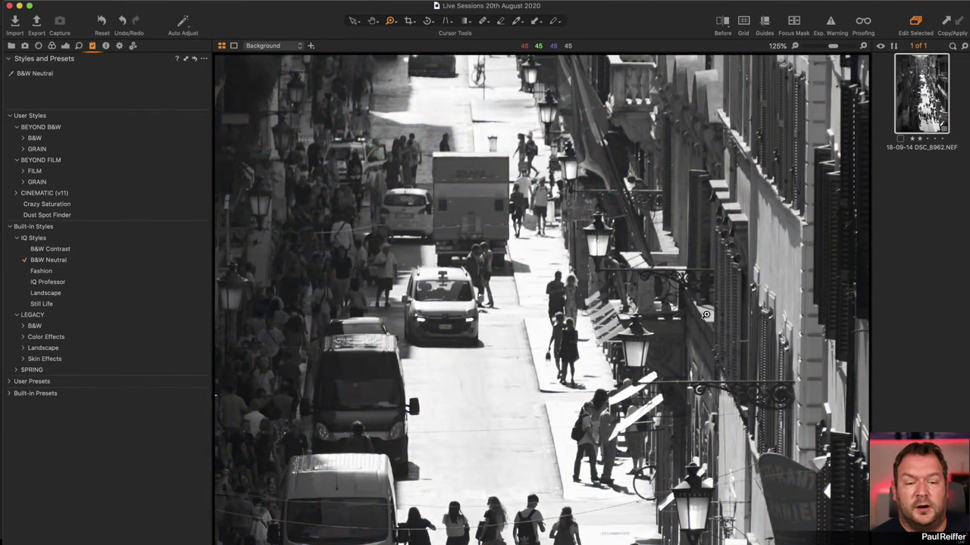
pyautogui.hscroll(5, 729, 317)
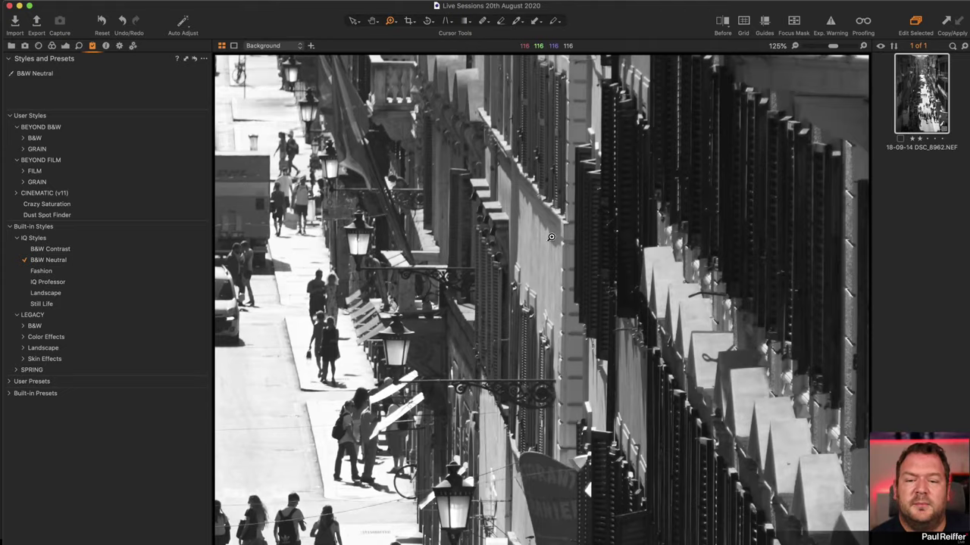
pyautogui.press('super+0')
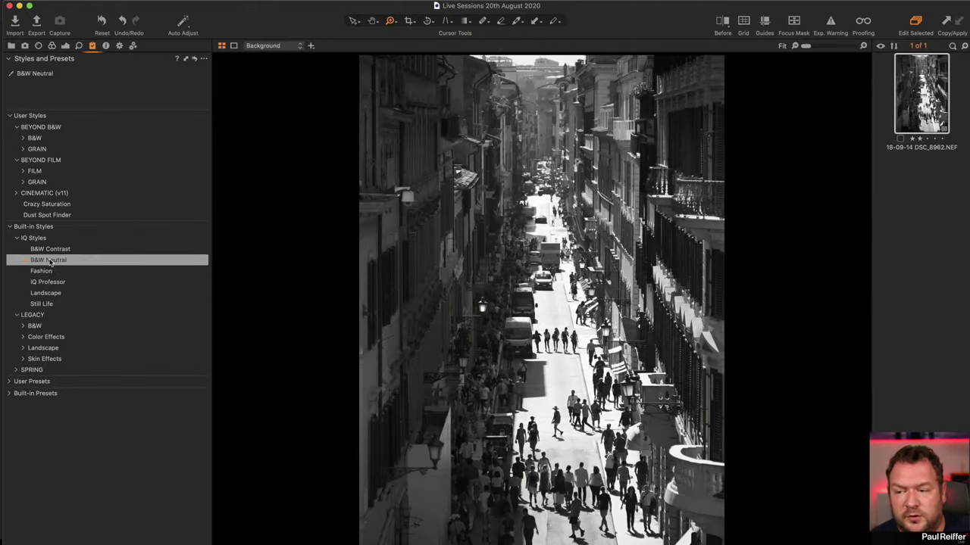
# Step: Try raising the clarity of the black and white photo, reset it to 0 and return to the styles
pyautogui.click(67, 46)
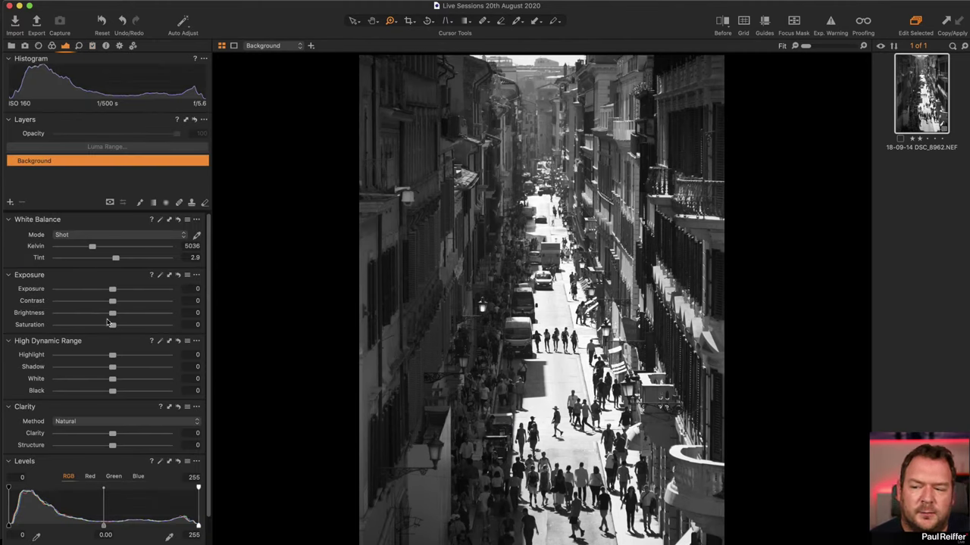
pyautogui.moveTo(112, 434); pyautogui.dragTo(129, 437)
pyautogui.doubleClick(128, 435)
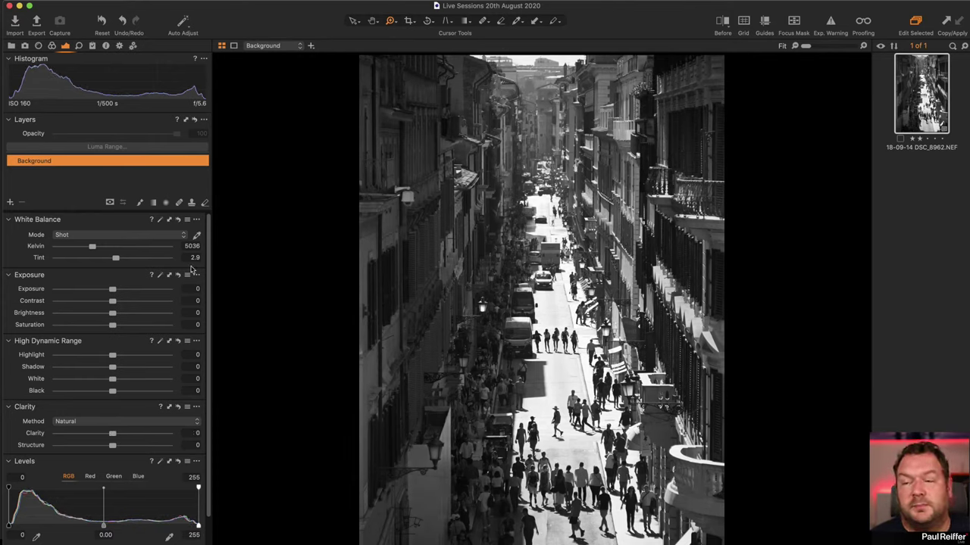
pyautogui.click(93, 47)
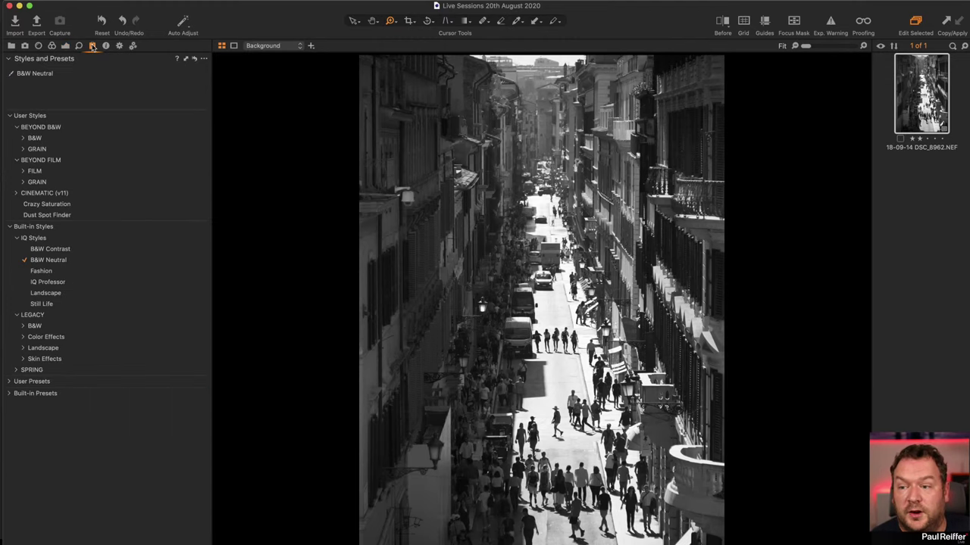
# Step: Replace the B&W Neutral style with the BW-200 - I user style and inspect the street and shutters at 100%
pyautogui.click(47, 259)
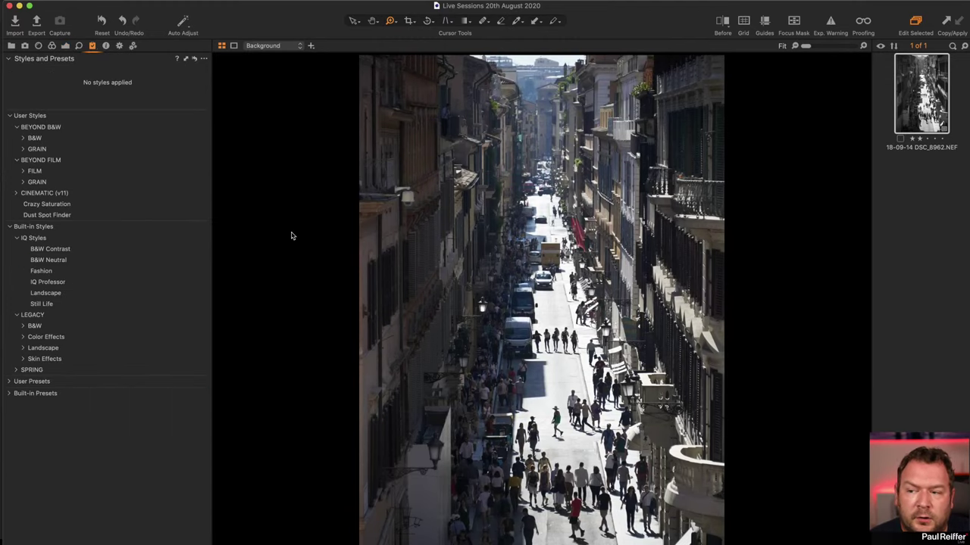
pyautogui.click(23, 139)
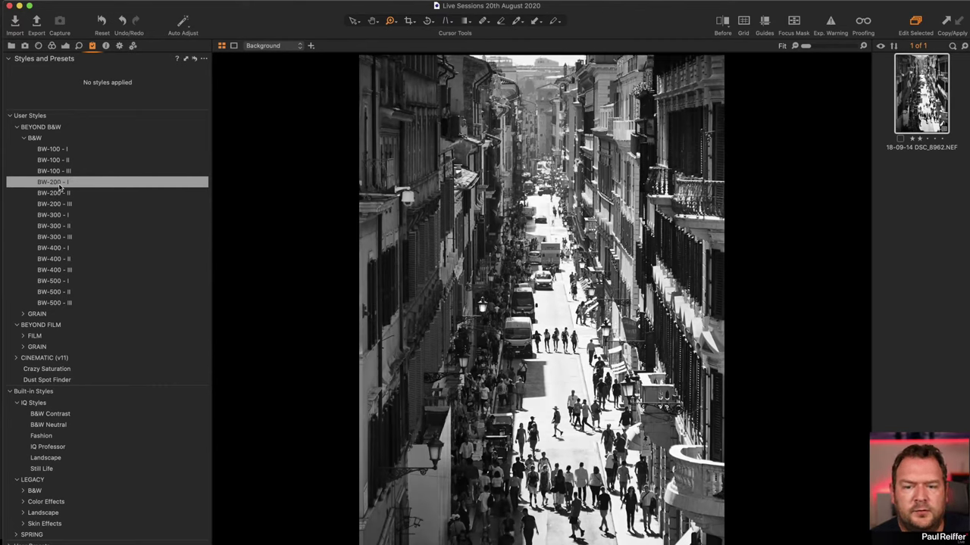
pyautogui.click(70, 187)
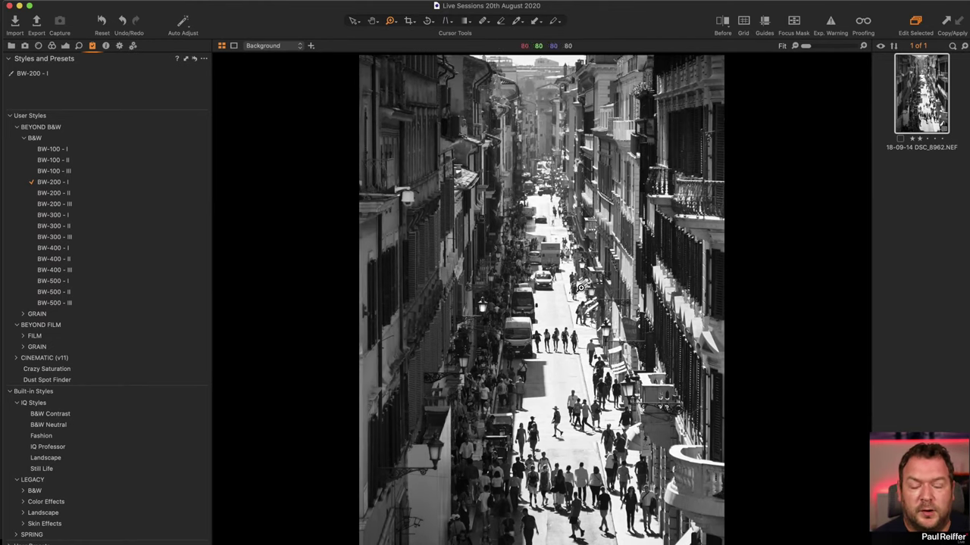
pyautogui.click(590, 343)
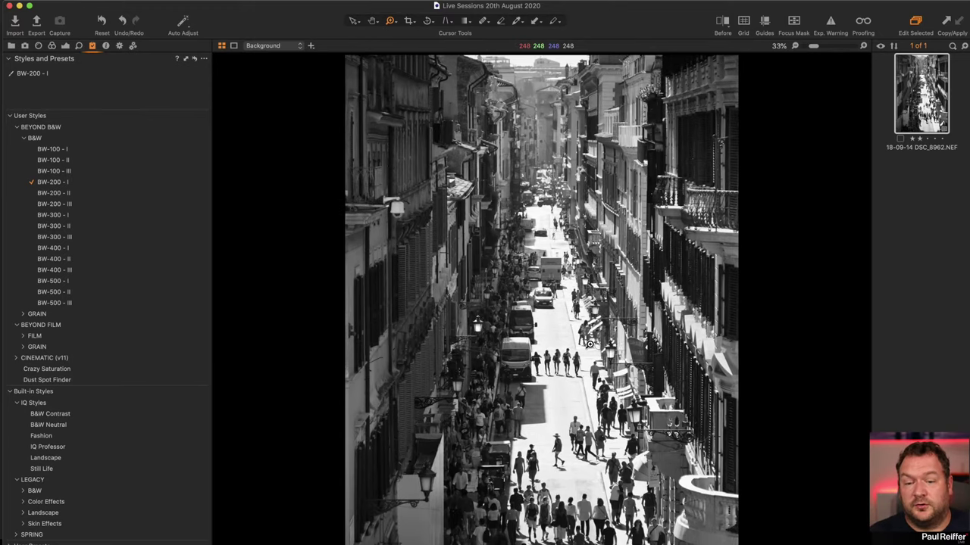
pyautogui.click(590, 343)
pyautogui.click(571, 349)
pyautogui.click(675, 256)
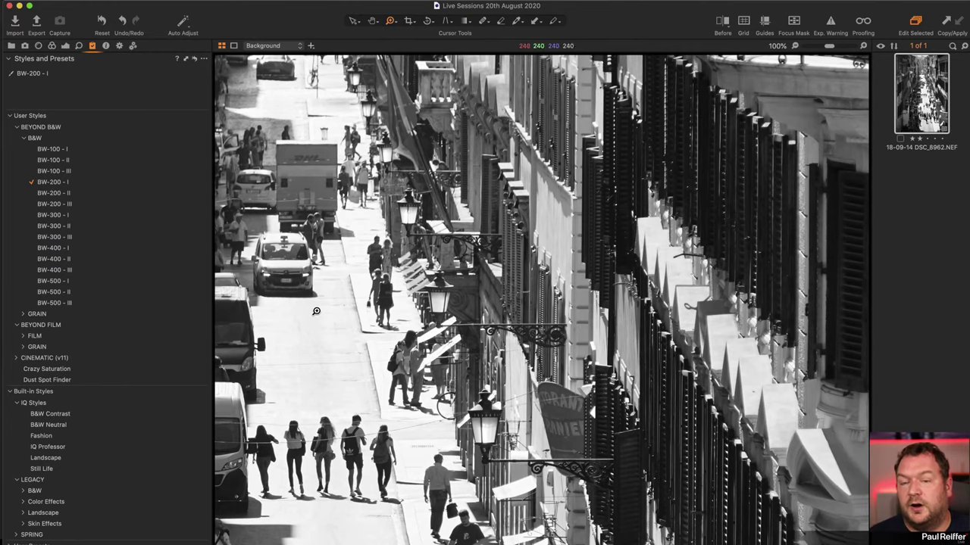
pyautogui.press('super+0')
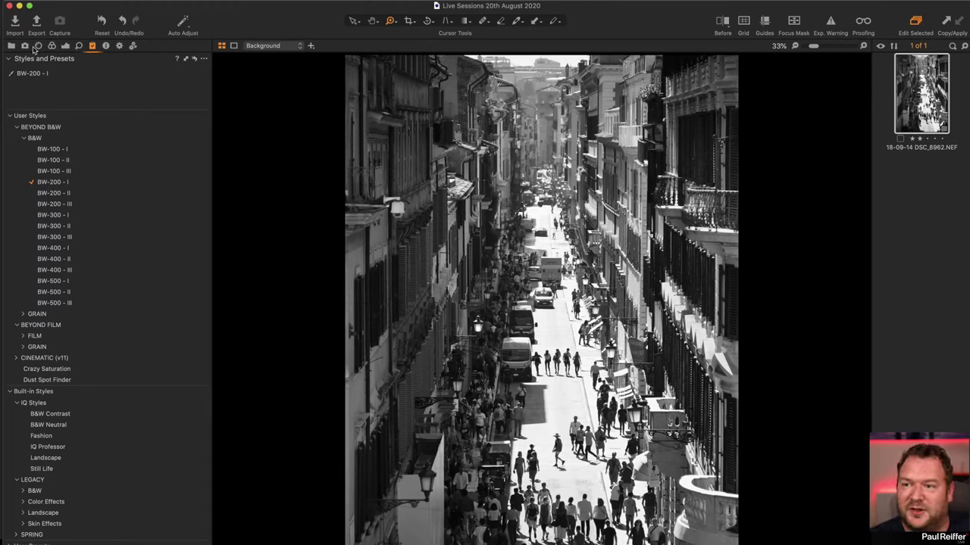
# Step: Review the style's exposure adjustments, remove the BW-200 - I style to compare with the colour photo and reapply it
pyautogui.click(66, 47)
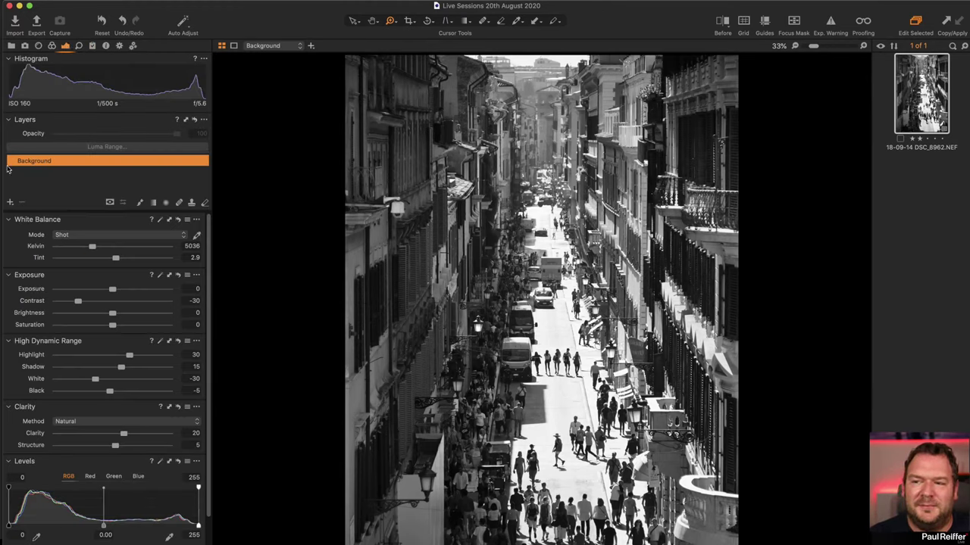
pyautogui.click(92, 47)
pyautogui.click(33, 184)
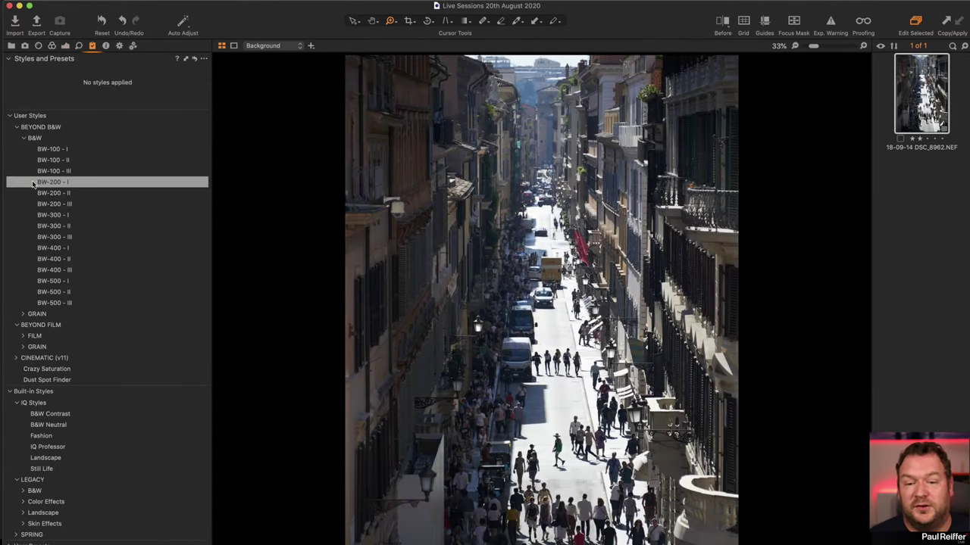
pyautogui.click(34, 184)
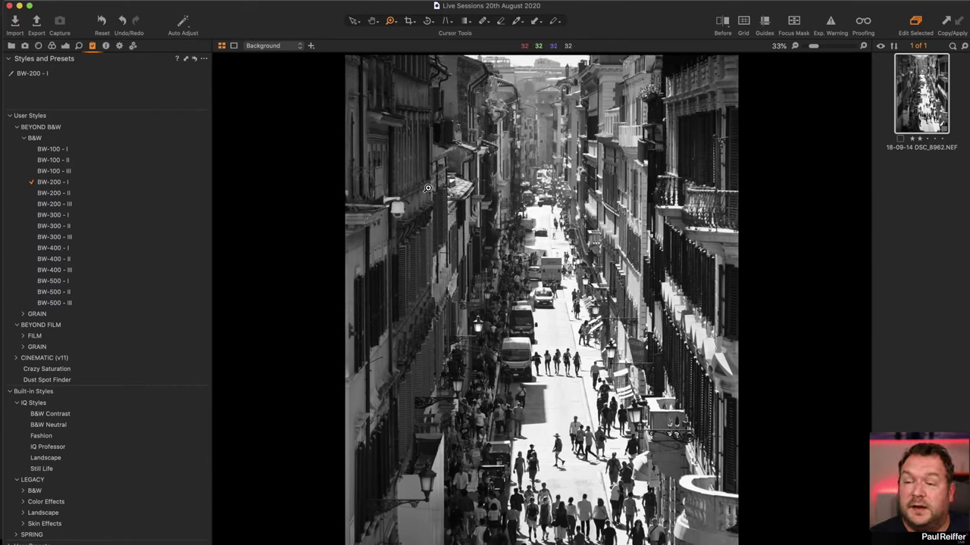
# Step: Examine the exposure, dynamic range and Black & White colour sensitivity settings of the style against the street details up close
pyautogui.click(65, 46)
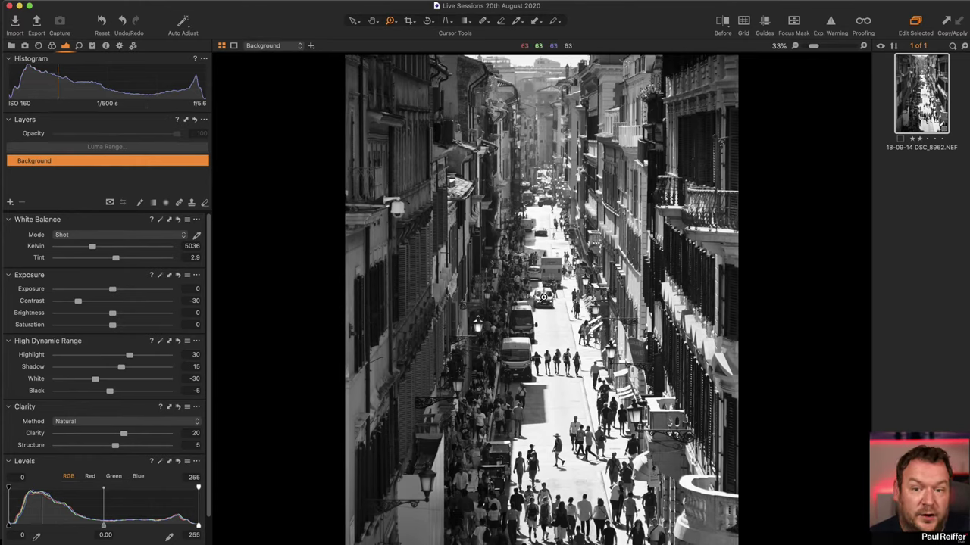
pyautogui.click(507, 307)
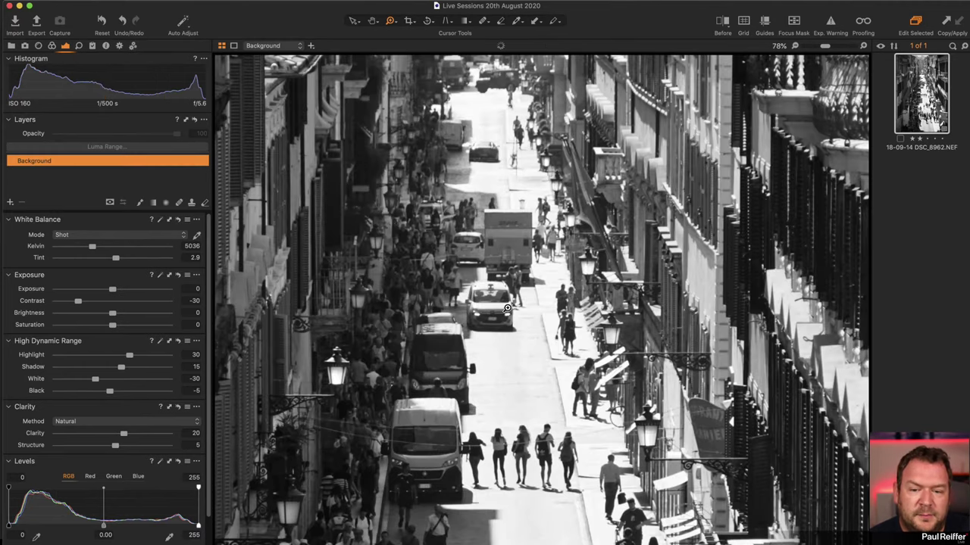
pyautogui.click(559, 460)
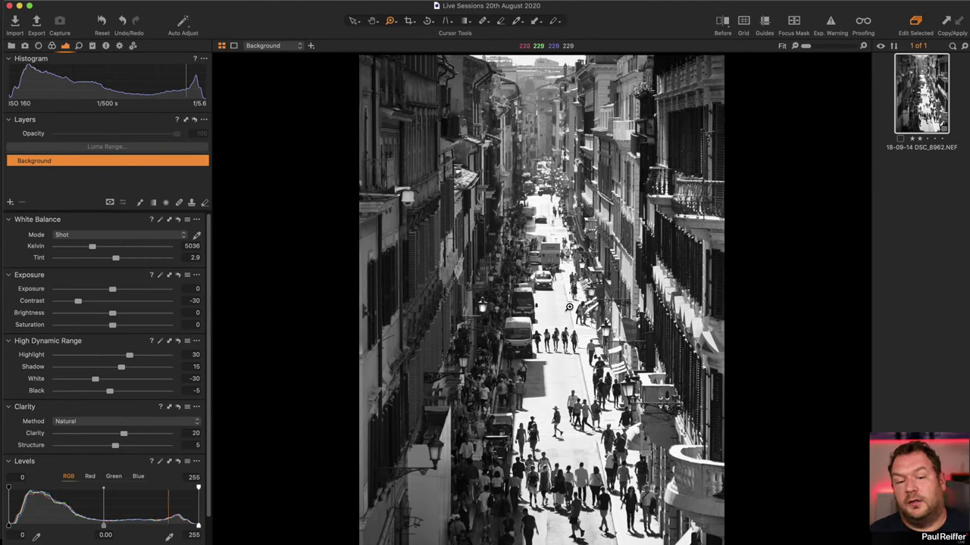
pyautogui.scroll(3, 569, 307)
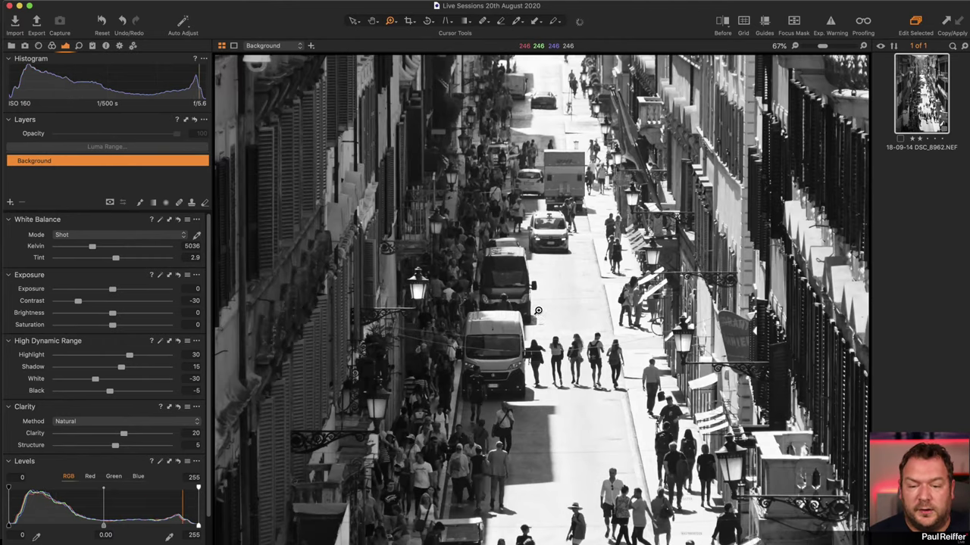
pyautogui.scroll(1, 588, 346)
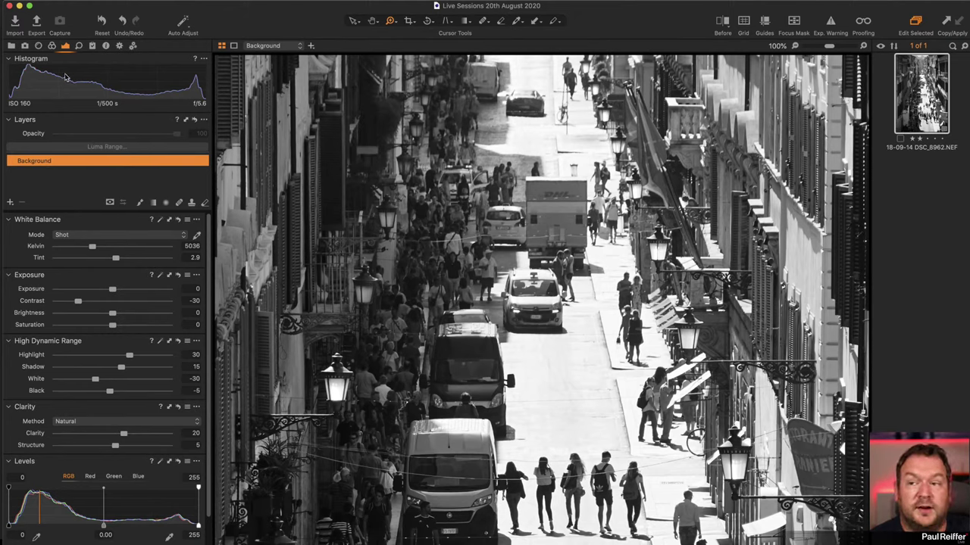
pyautogui.click(52, 46)
pyautogui.scroll(-1, 83, 454)
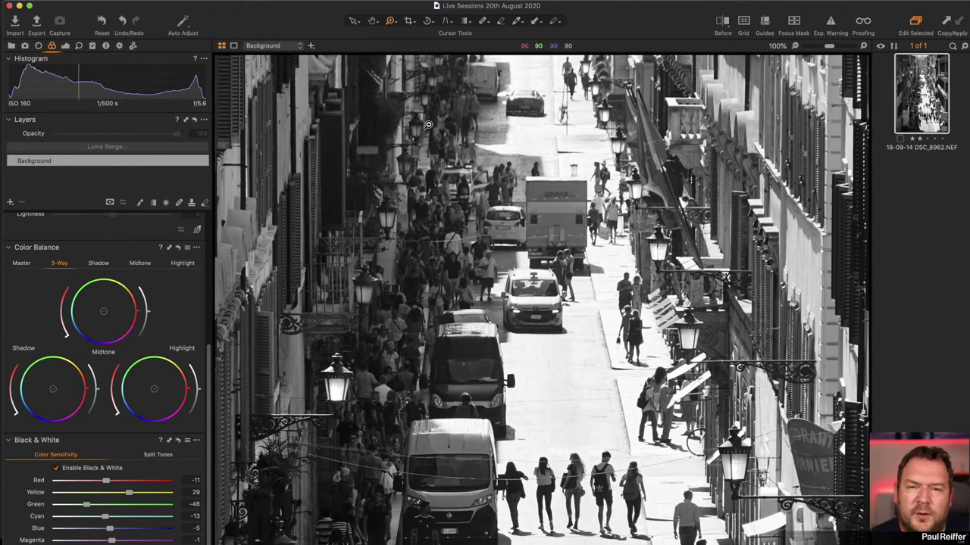
pyautogui.click(92, 45)
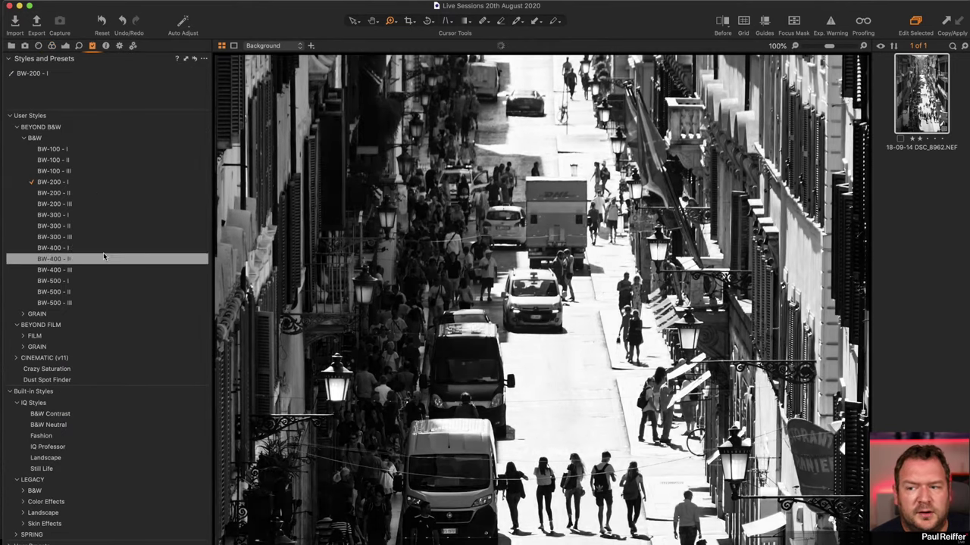
pyautogui.click(87, 186)
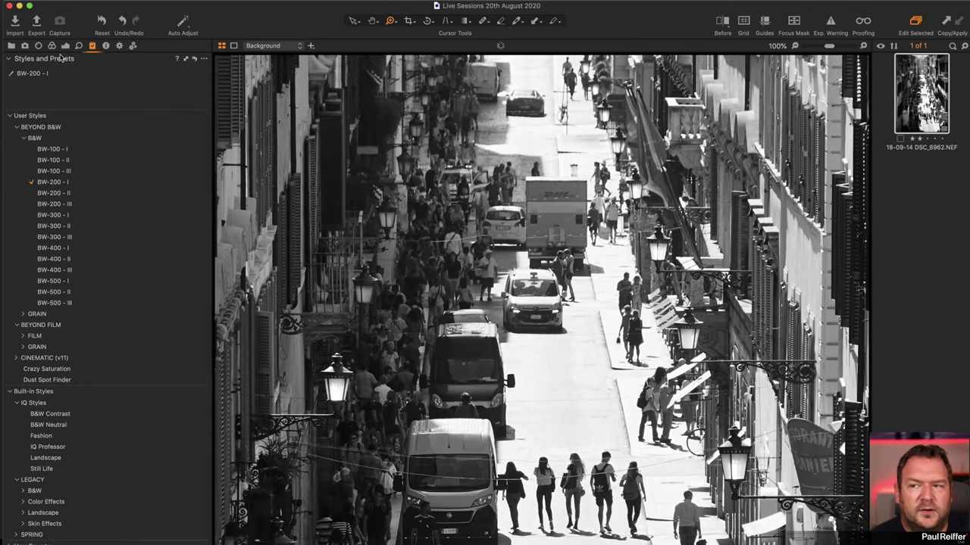
pyautogui.click(65, 46)
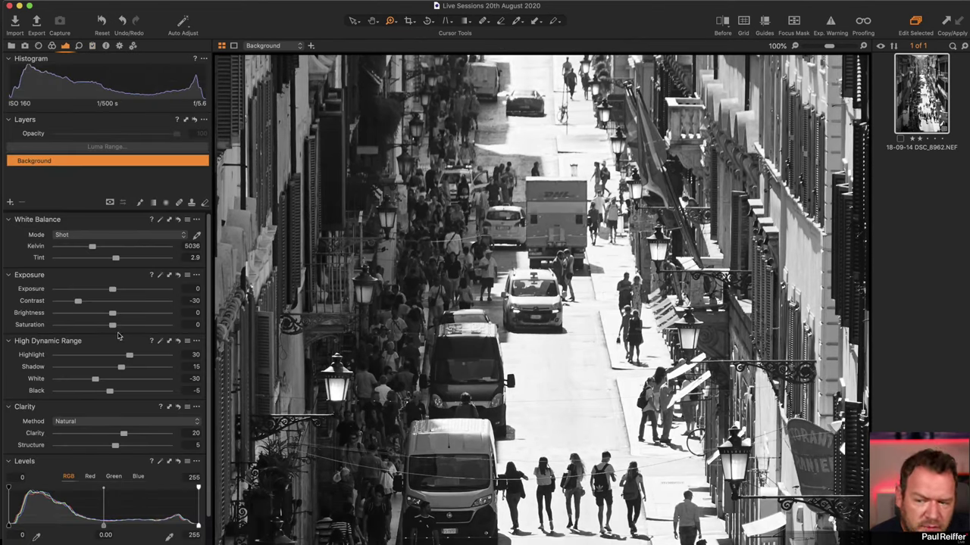
pyautogui.click(52, 46)
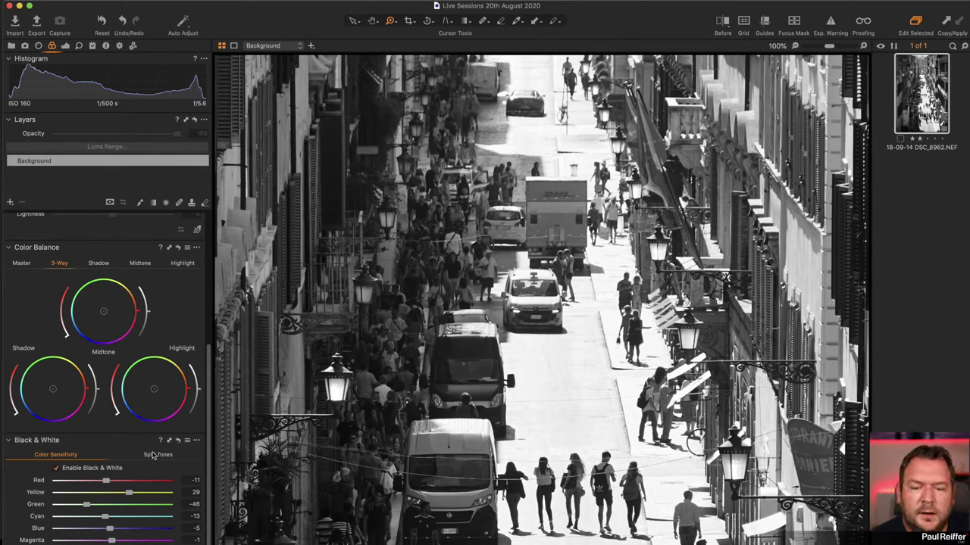
# Step: Try the High Dynamic Range highlights at 100 and at -60, undoing each change
pyautogui.click(65, 46)
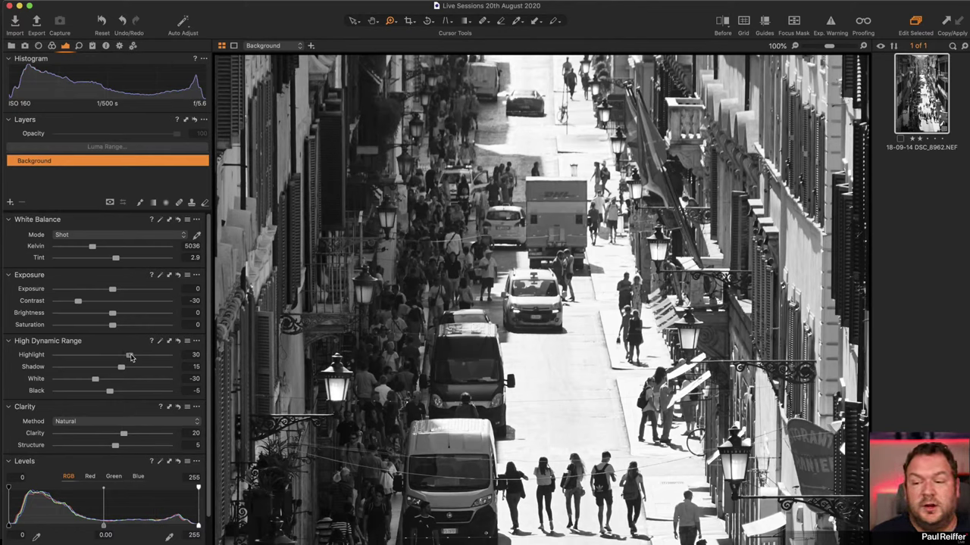
pyautogui.moveTo(130, 358); pyautogui.dragTo(171, 359)
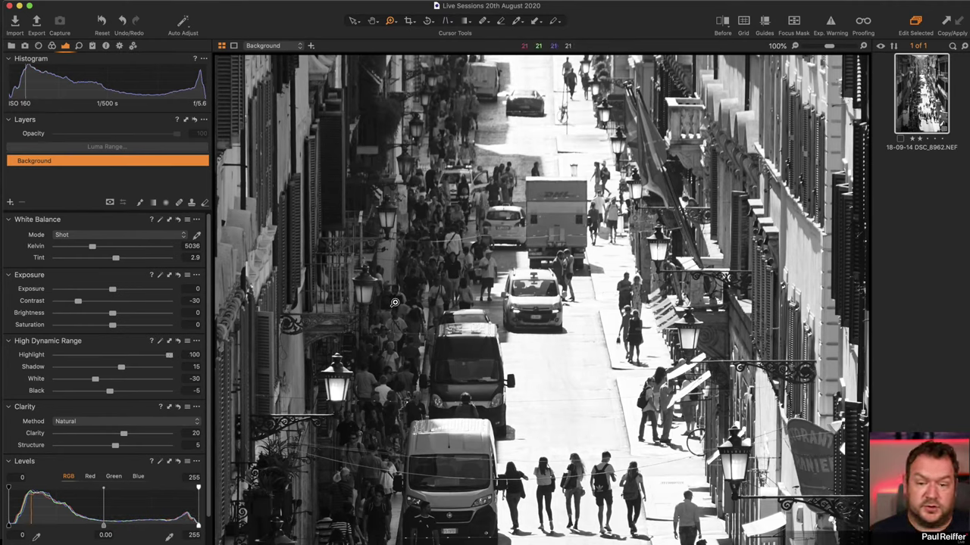
pyautogui.press('super+z')
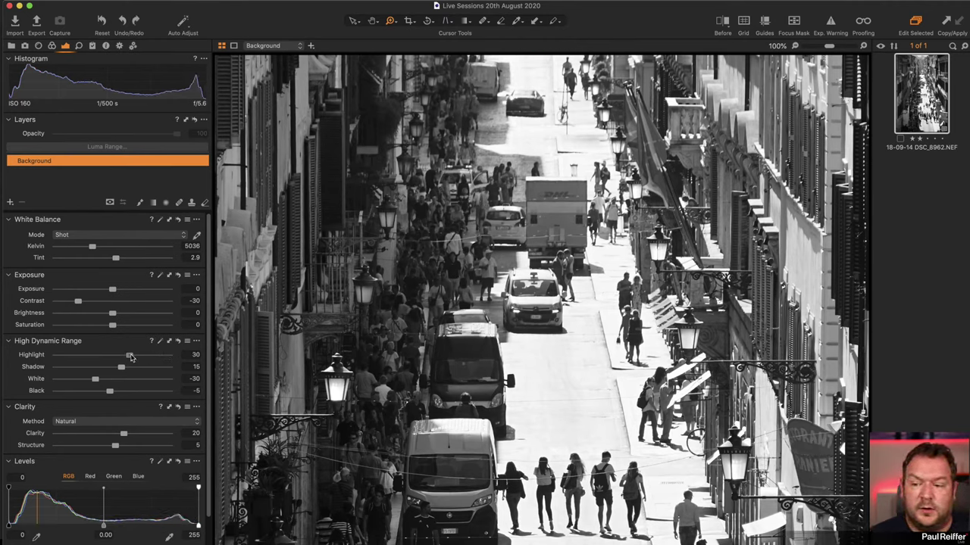
pyautogui.moveTo(130, 357); pyautogui.dragTo(80, 357)
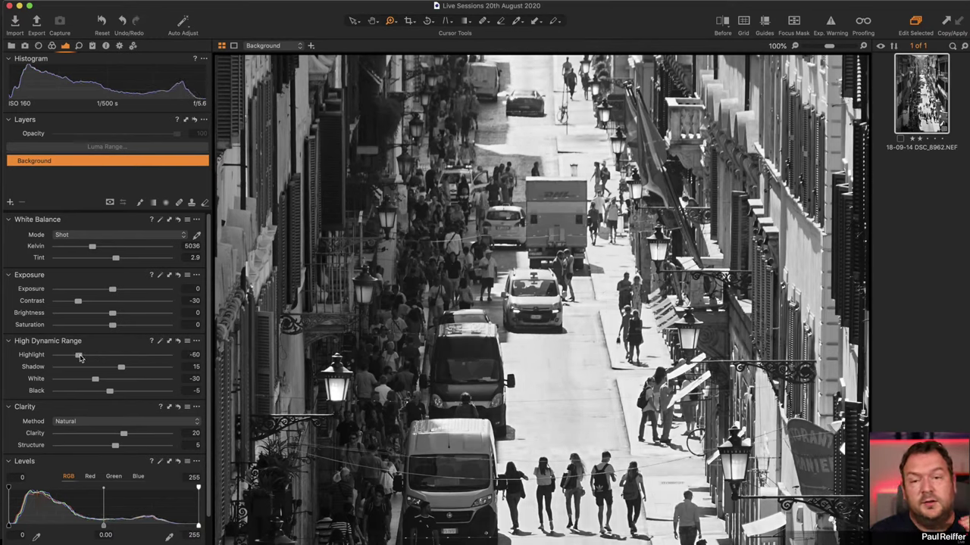
pyautogui.press('super+z')
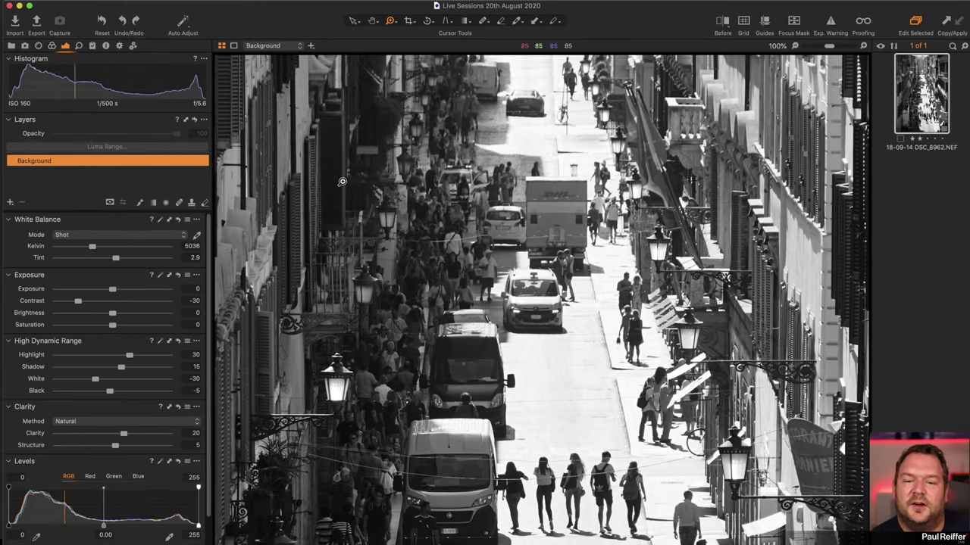
# Step: Paint over the security camera and its bracket on the building wall with a slightly smaller Heal brush
pyautogui.click(434, 206)
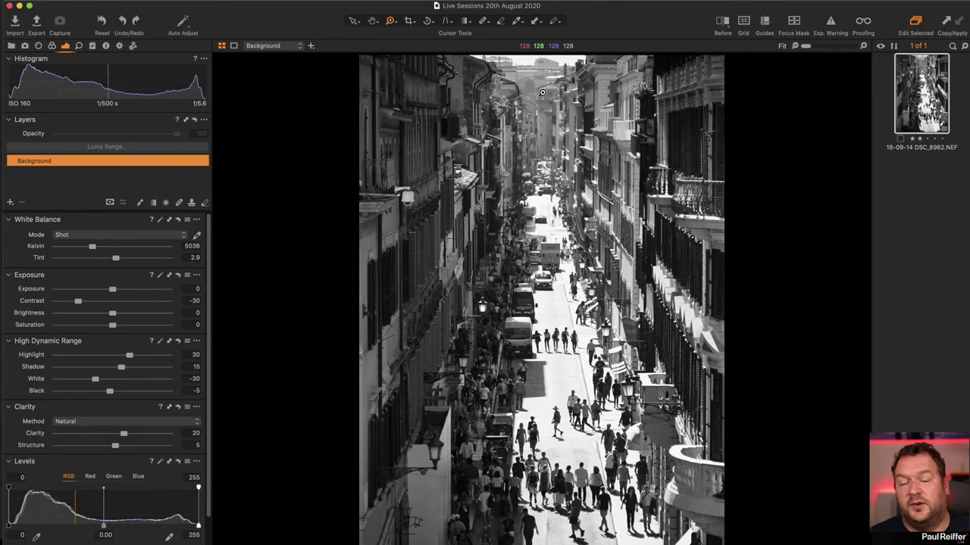
pyautogui.moveTo(399, 188); pyautogui.dragTo(421, 208)
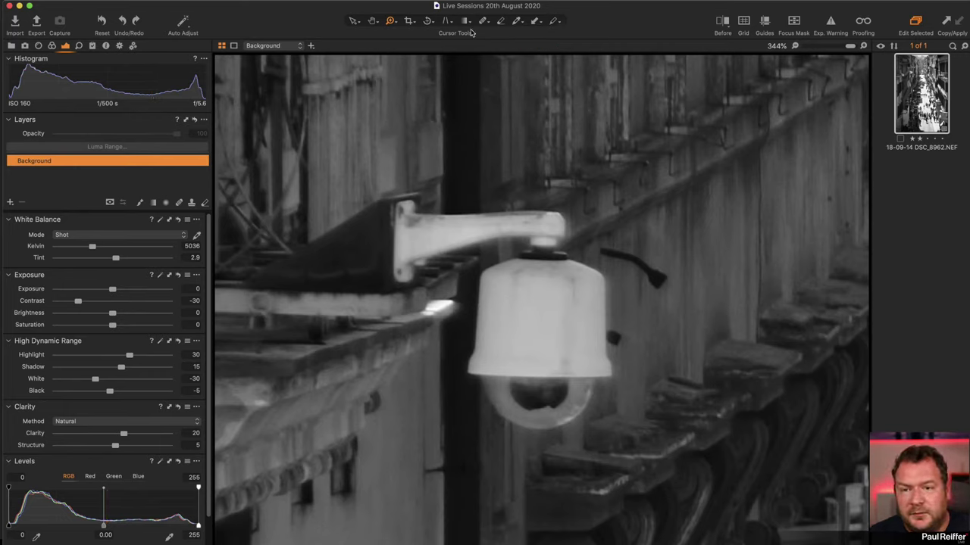
pyautogui.click(482, 20)
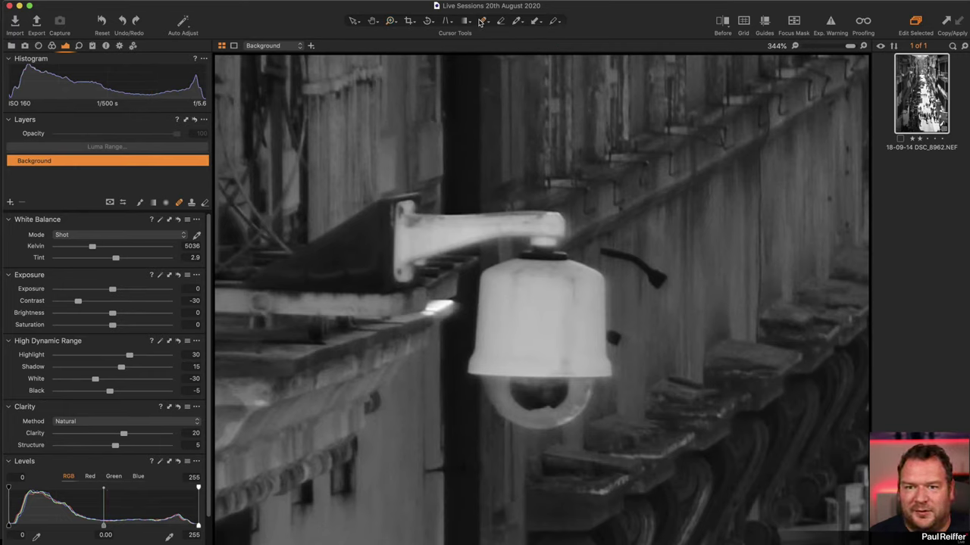
pyautogui.rightClick(554, 258)
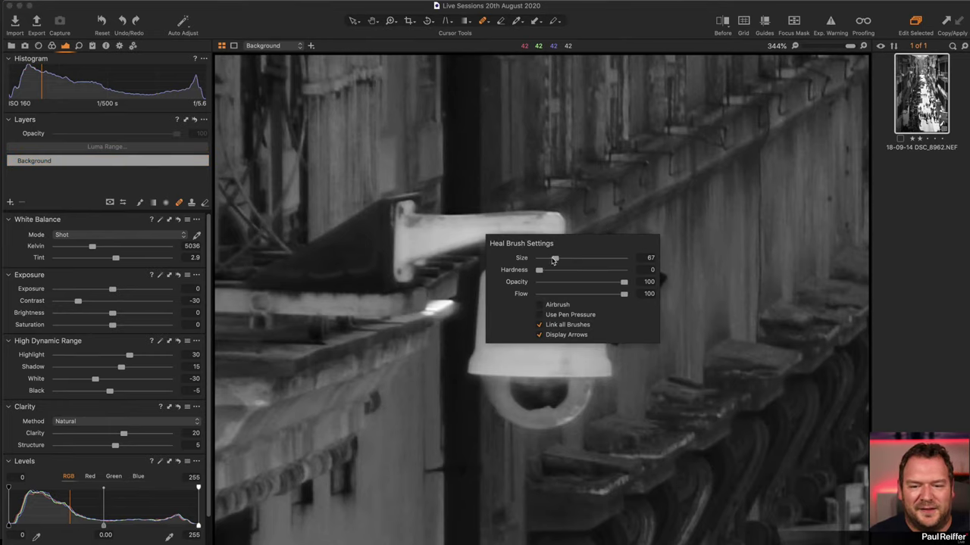
pyautogui.moveTo(555, 259); pyautogui.dragTo(553, 258)
pyautogui.moveTo(408, 201)
pyautogui.mouseDown()
pyautogui.moveTo(404, 267)
pyautogui.moveTo(565, 221)
pyautogui.moveTo(583, 246)
pyautogui.moveTo(493, 282)
pyautogui.moveTo(461, 324)
pyautogui.moveTo(461, 372)
pyautogui.moveTo(487, 400)
pyautogui.moveTo(535, 420)
pyautogui.moveTo(583, 364)
pyautogui.moveTo(530, 322)
pyautogui.moveTo(519, 299)
pyautogui.moveTo(576, 286)
pyautogui.moveTo(616, 303)
pyautogui.moveTo(598, 333)
pyautogui.moveTo(609, 367)
pyautogui.moveTo(514, 348)
pyautogui.moveTo(556, 402)
pyautogui.moveTo(522, 417)
pyautogui.moveTo(502, 316)
pyautogui.mouseUp()
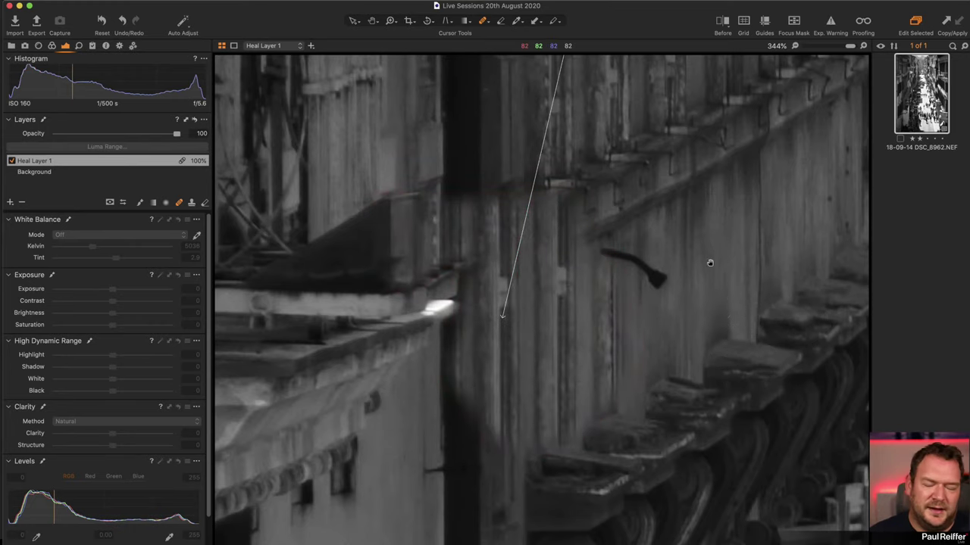
# Step: Move the heal source to the wall directly above the painted-out camera and inspect the repair up close
pyautogui.moveTo(710, 265); pyautogui.dragTo(558, 446)
pyautogui.scroll(10, 340, 361)
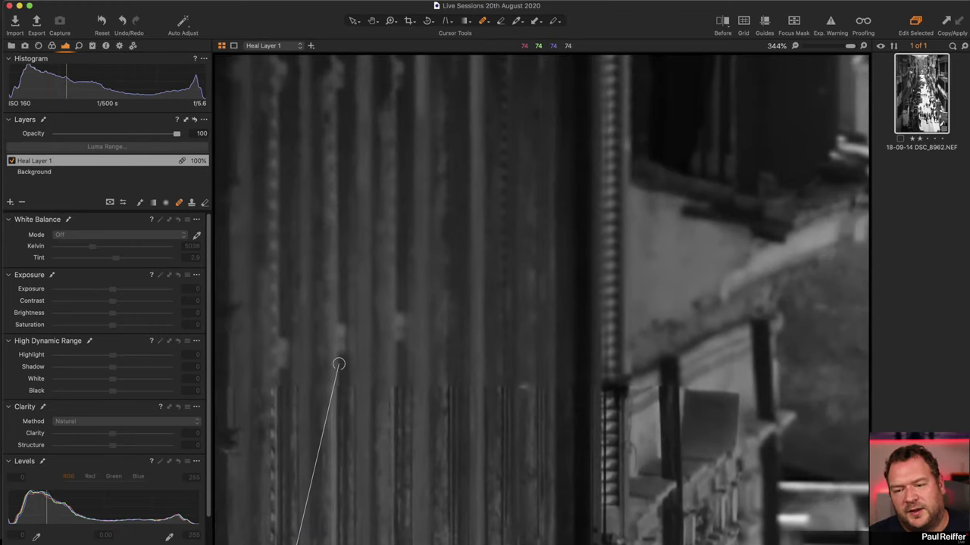
pyautogui.moveTo(351, 293)
pyautogui.mouseDown()
pyautogui.moveTo(353, 278)
pyautogui.moveTo(544, 173)
pyautogui.moveTo(593, 62)
pyautogui.moveTo(623, 35)
pyautogui.mouseUp()
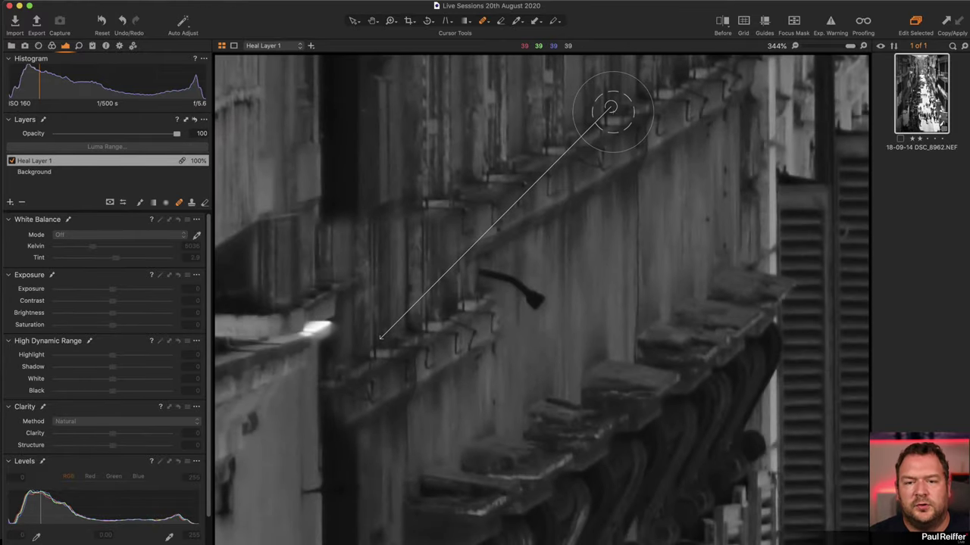
pyautogui.moveTo(609, 108)
pyautogui.mouseDown()
pyautogui.moveTo(568, 262)
pyautogui.moveTo(422, 184)
pyautogui.moveTo(385, 132)
pyautogui.moveTo(380, 99)
pyautogui.moveTo(381, 107)
pyautogui.mouseUp()
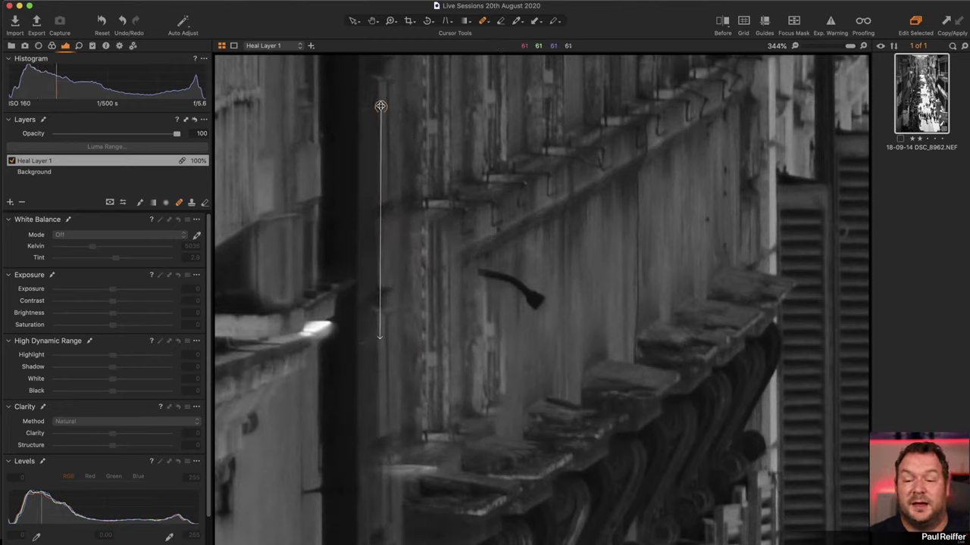
pyautogui.press('z')
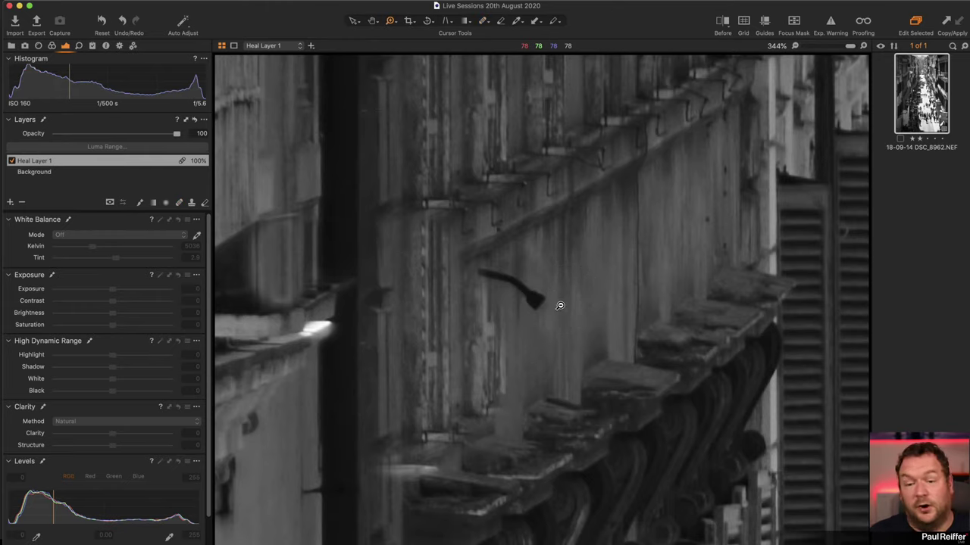
pyautogui.scroll(-6, 560, 307)
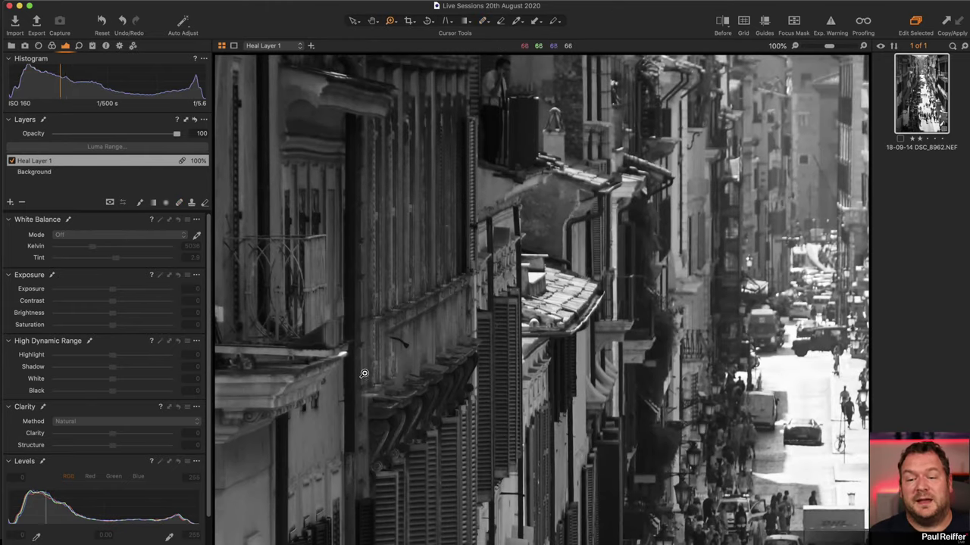
pyautogui.moveTo(277, 250); pyautogui.dragTo(460, 426)
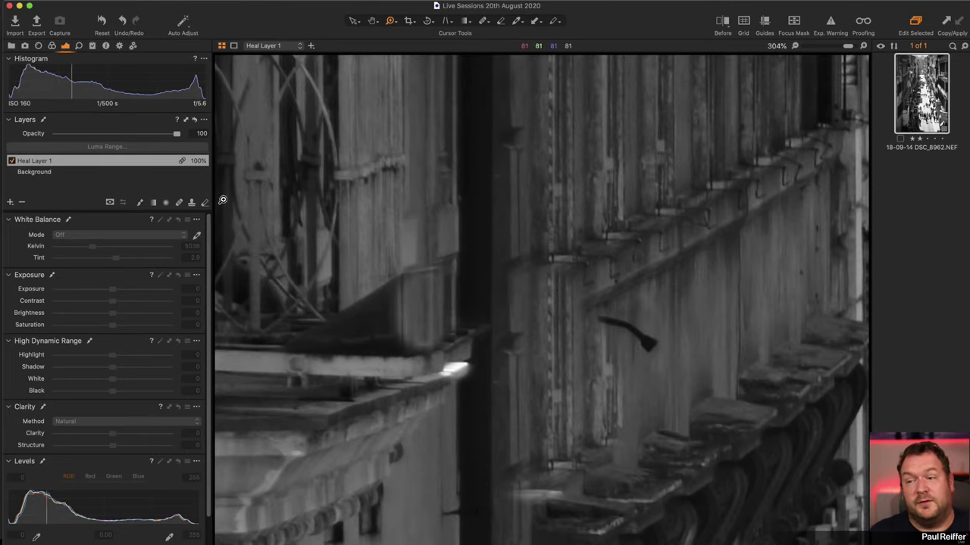
# Step: Delete the heal layer from the photo and check the man on the shaded balcony up close
pyautogui.click(22, 202)
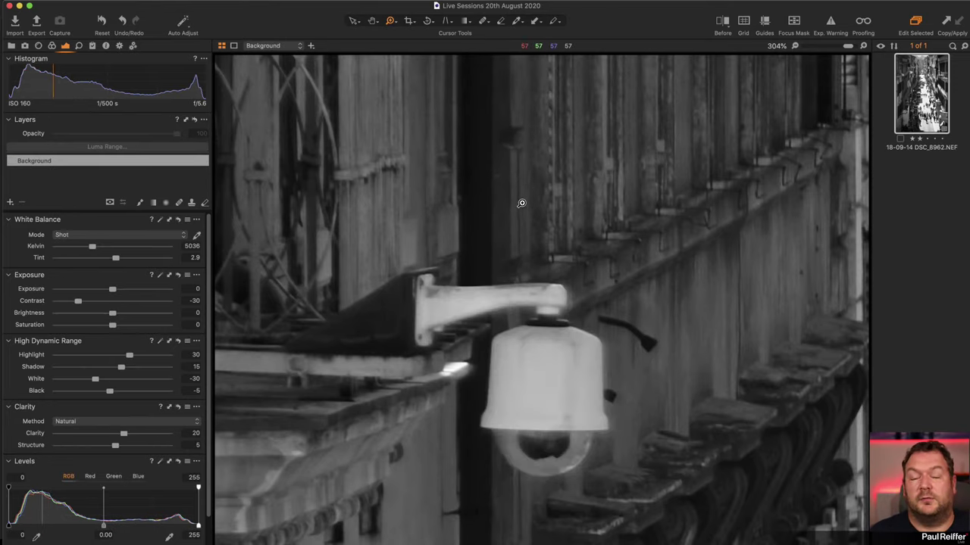
pyautogui.scroll(-2, 521, 203)
pyautogui.scroll(-3, 522, 203)
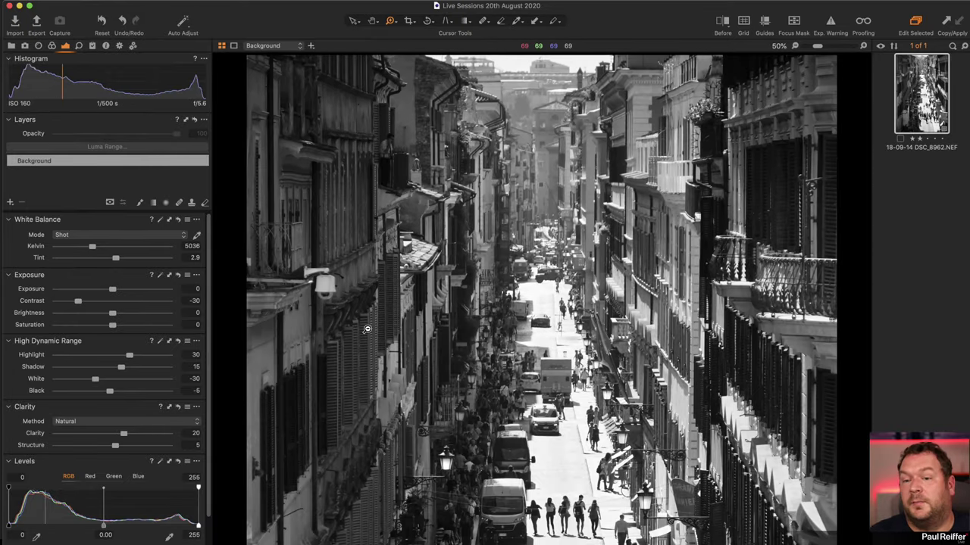
pyautogui.moveTo(360, 118); pyautogui.dragTo(481, 207)
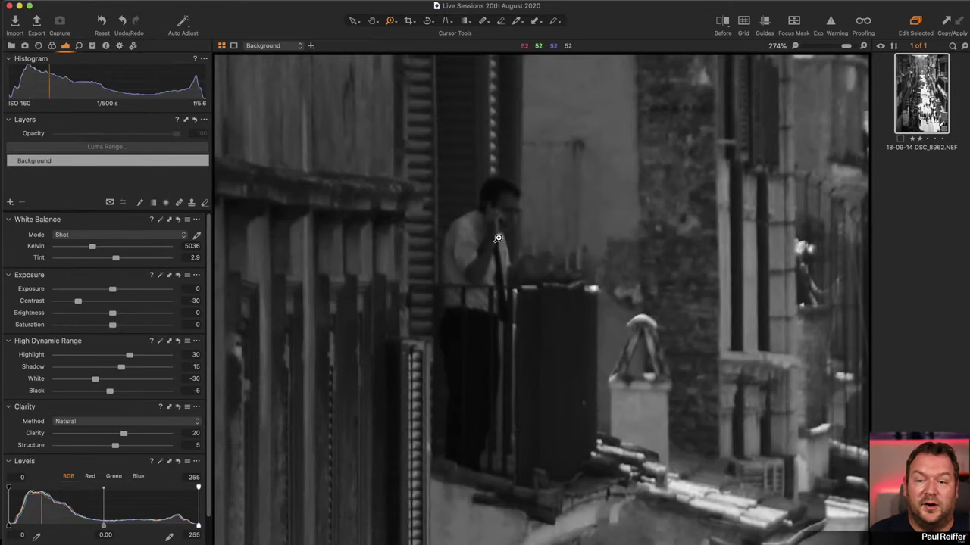
pyautogui.scroll(-4, 506, 244)
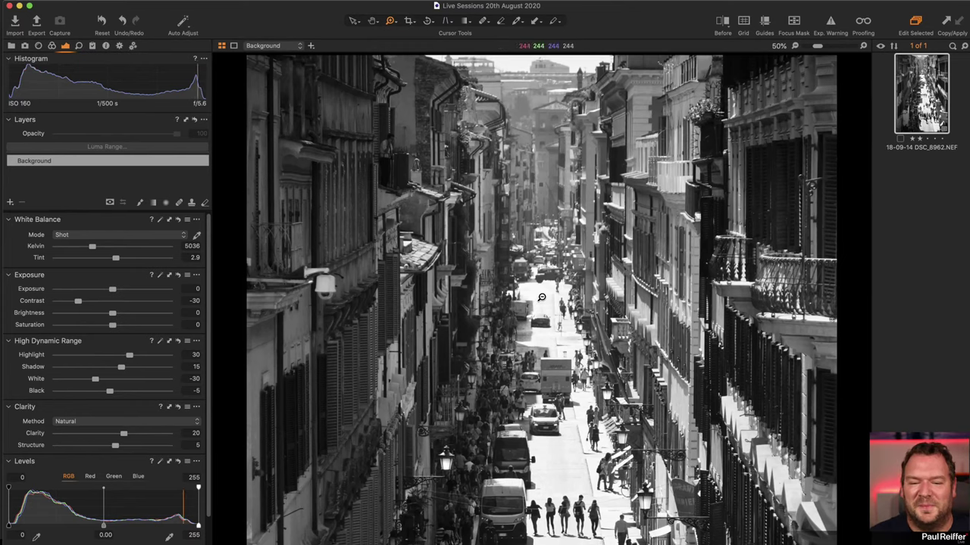
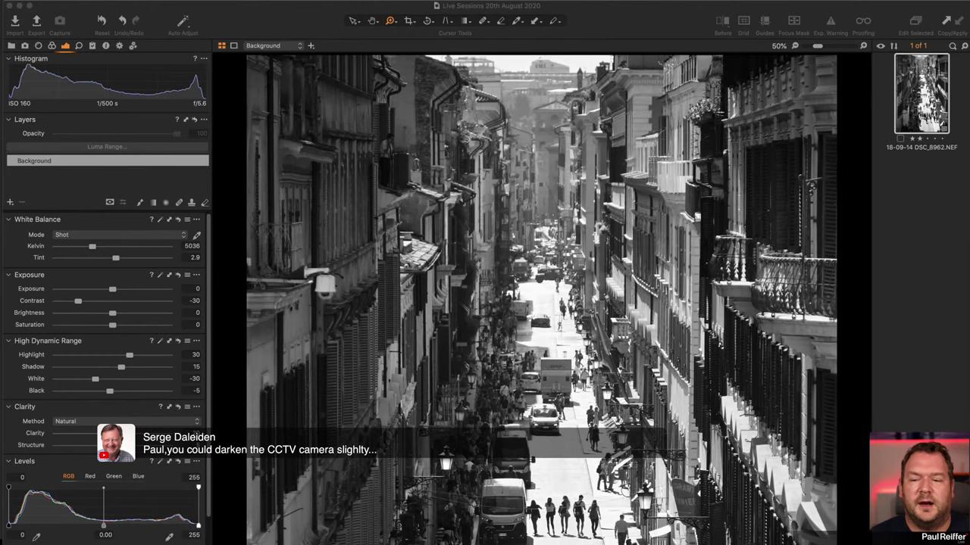
# Step: Bring the security camera on the building wall into closer view
pyautogui.click(278, 234)
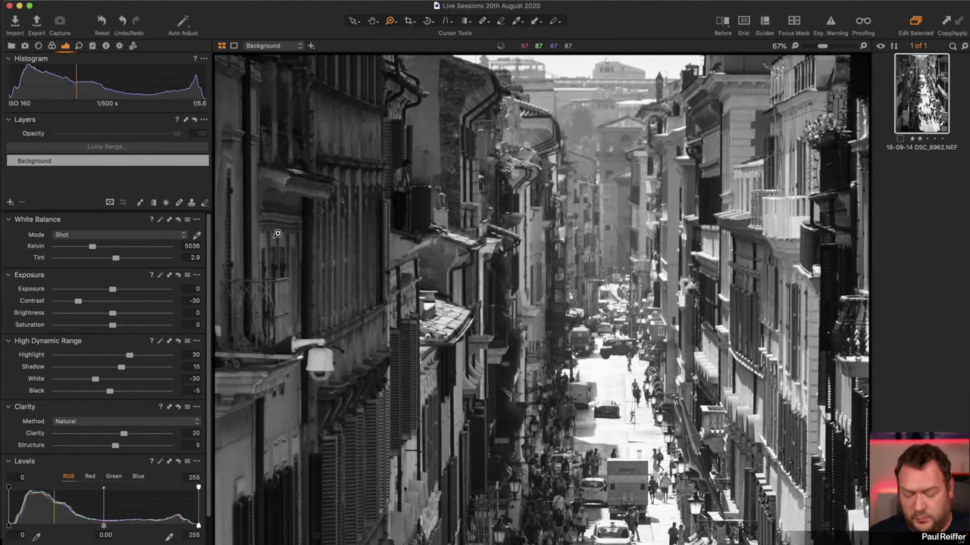
# Step: Add an adjustment layer and brush a mask over the security camera, its bracket and a little of the adjacent wall
pyautogui.moveTo(284, 249); pyautogui.dragTo(379, 439)
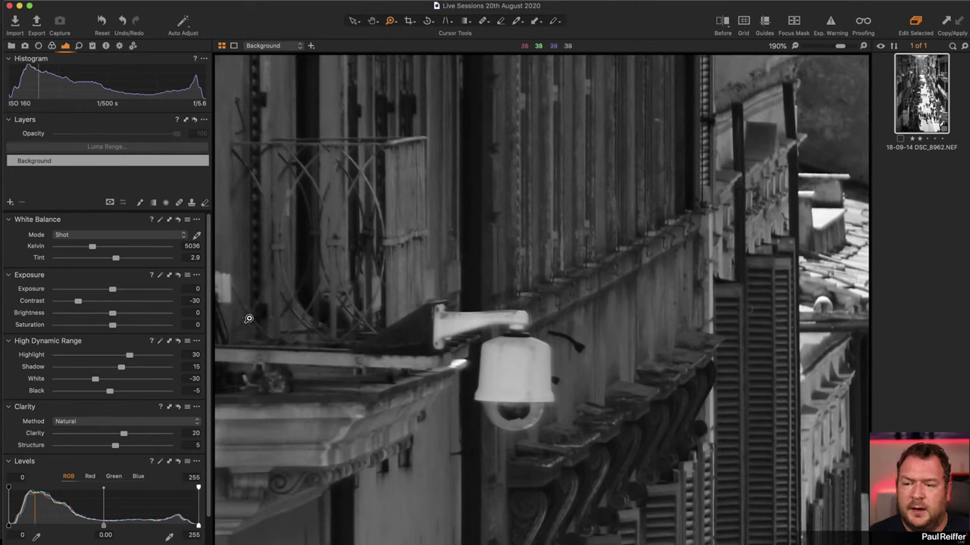
pyautogui.click(10, 203)
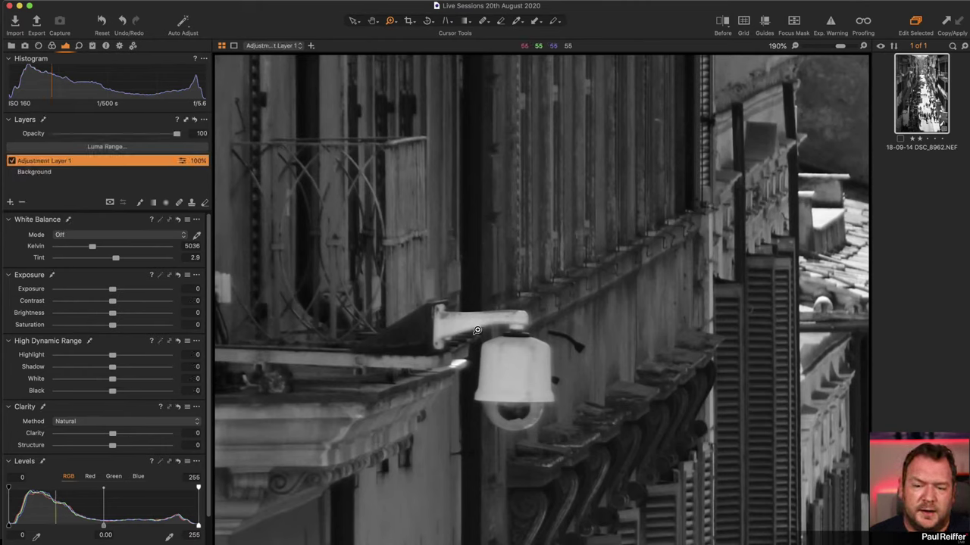
pyautogui.click(140, 202)
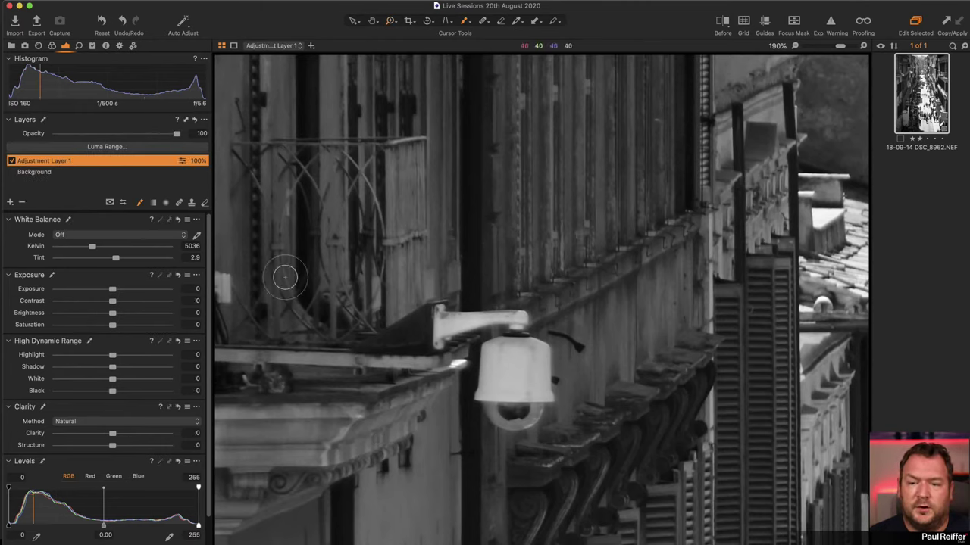
pyautogui.moveTo(429, 311)
pyautogui.mouseDown()
pyautogui.moveTo(502, 324)
pyautogui.moveTo(461, 310)
pyautogui.moveTo(441, 323)
pyautogui.moveTo(441, 336)
pyautogui.moveTo(521, 316)
pyautogui.moveTo(494, 370)
pyautogui.moveTo(487, 351)
pyautogui.moveTo(522, 382)
pyautogui.moveTo(519, 342)
pyautogui.moveTo(521, 402)
pyautogui.moveTo(537, 344)
pyautogui.moveTo(525, 344)
pyautogui.moveTo(537, 413)
pyautogui.moveTo(504, 413)
pyautogui.moveTo(500, 378)
pyautogui.mouseUp()
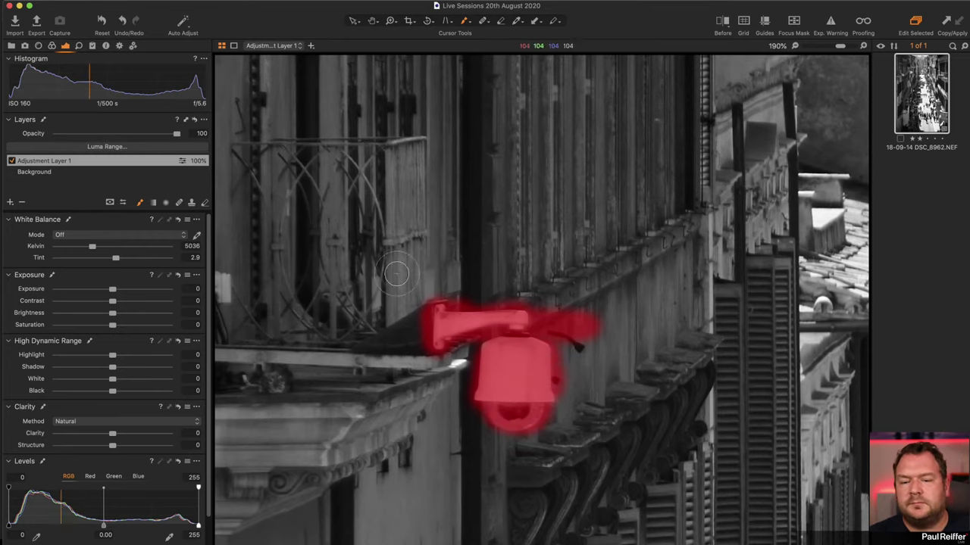
pyautogui.moveTo(546, 314); pyautogui.dragTo(564, 322)
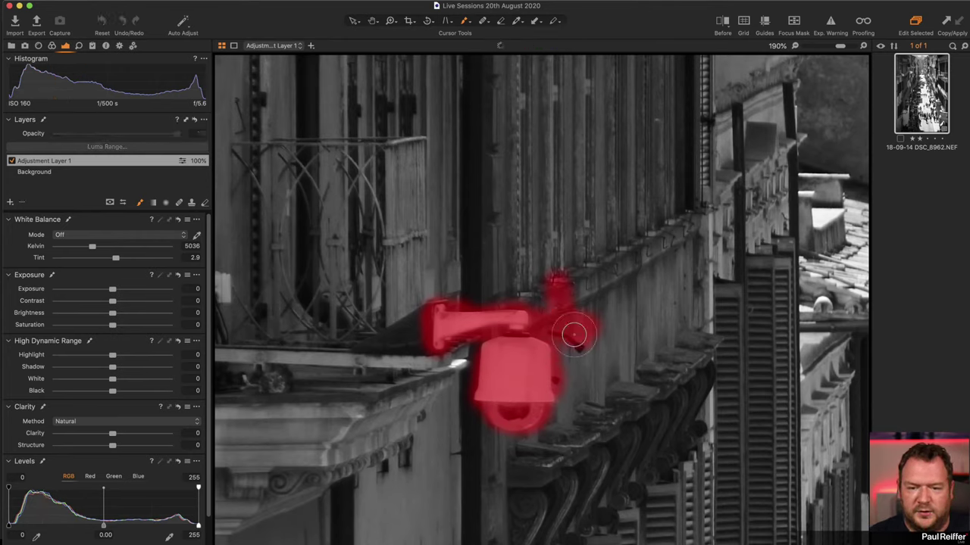
# Step: Erase the part of the mask that spills onto the wall and cable beside the security camera
pyautogui.press('super+z')
pyautogui.click(205, 202)
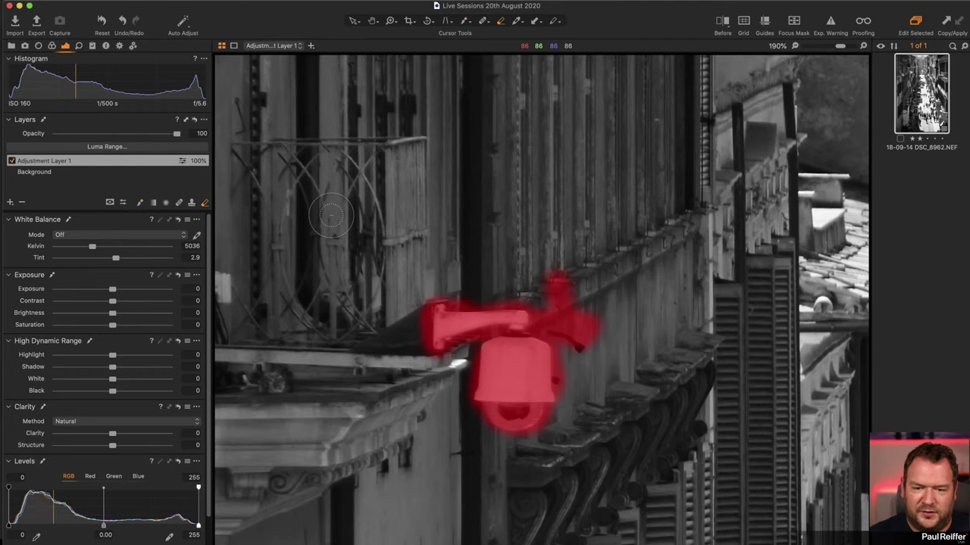
pyautogui.moveTo(569, 282)
pyautogui.mouseDown()
pyautogui.moveTo(566, 312)
pyautogui.moveTo(556, 274)
pyautogui.moveTo(562, 318)
pyautogui.moveTo(586, 340)
pyautogui.moveTo(543, 284)
pyautogui.moveTo(588, 335)
pyautogui.mouseUp()
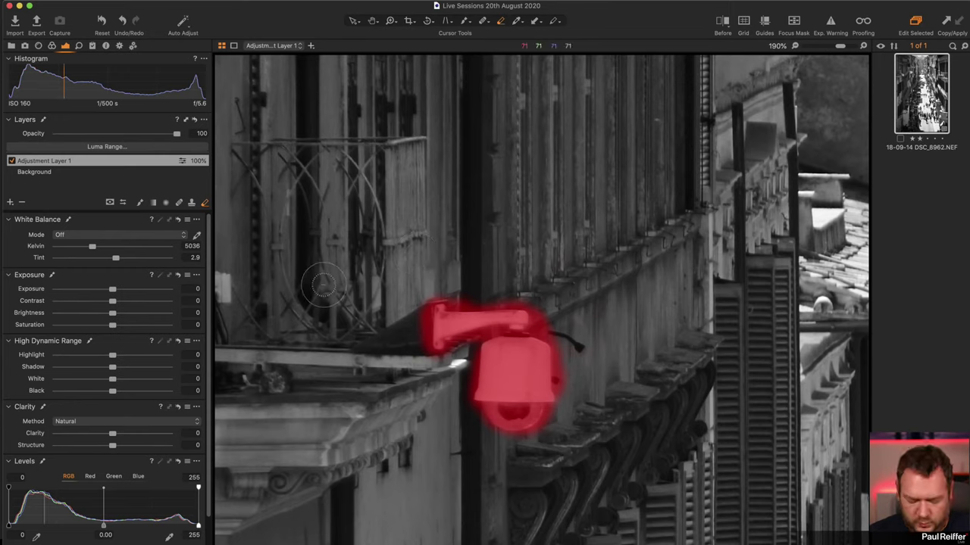
pyautogui.press('m')
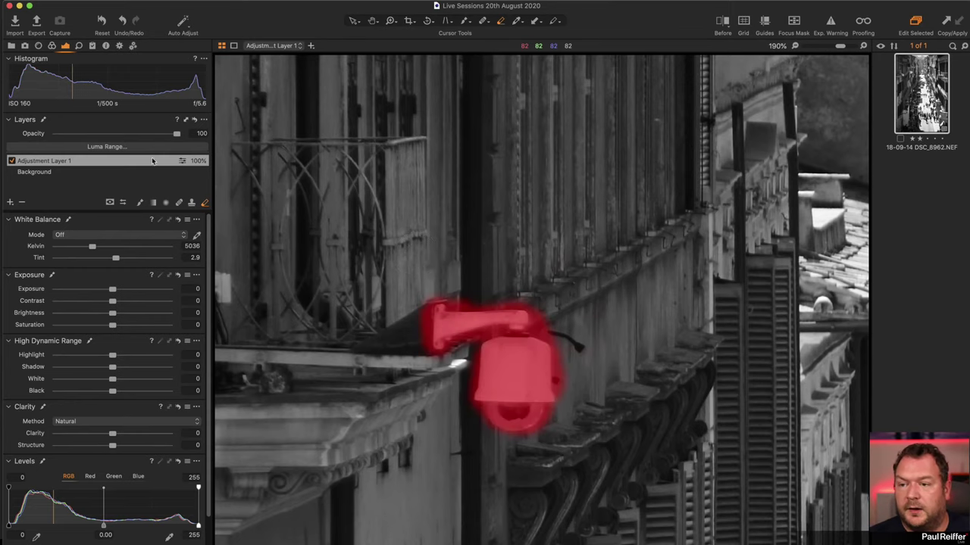
# Step: Apply a luma range of 145 to 224 to the camera mask, with falloff 77 to 244 and radius 1.6
pyautogui.click(117, 147)
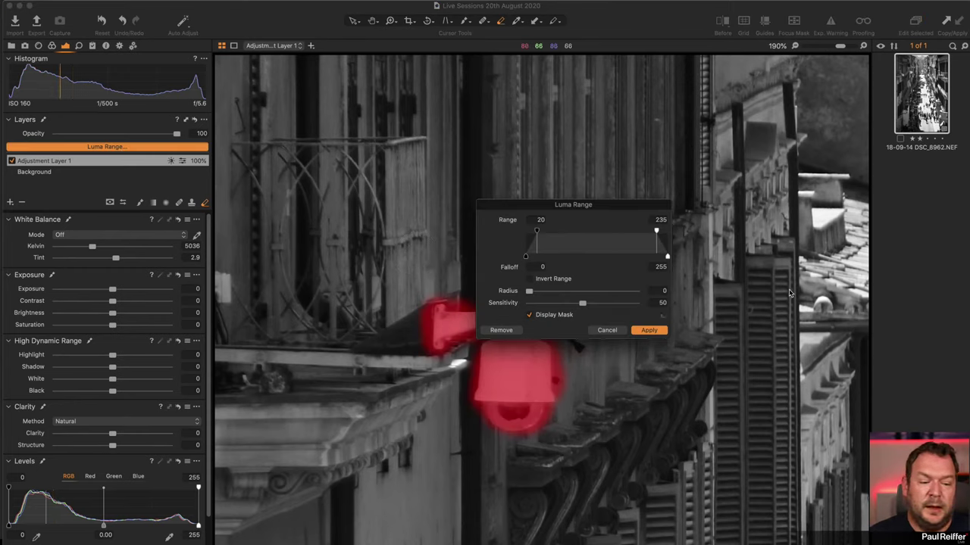
pyautogui.moveTo(537, 209); pyautogui.dragTo(652, 132)
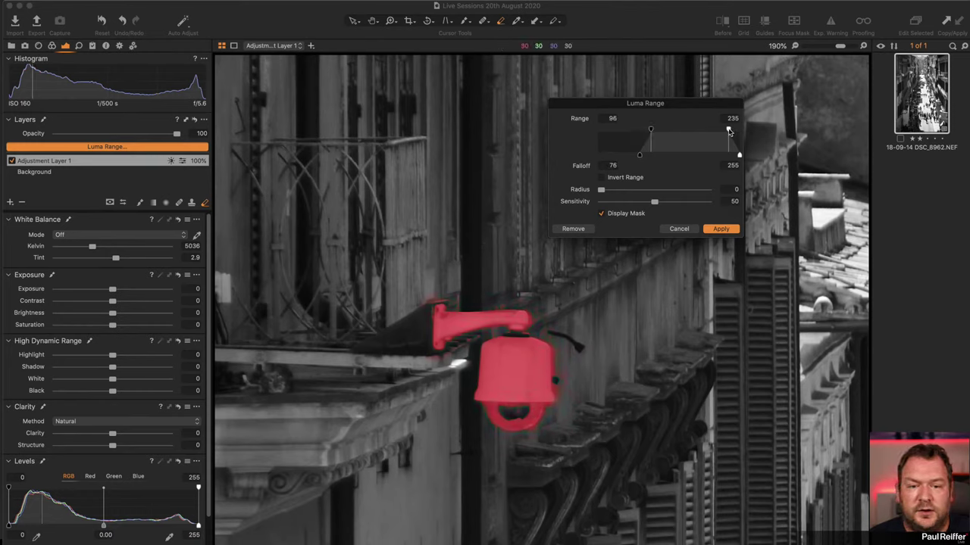
pyautogui.moveTo(728, 130); pyautogui.dragTo(721, 130)
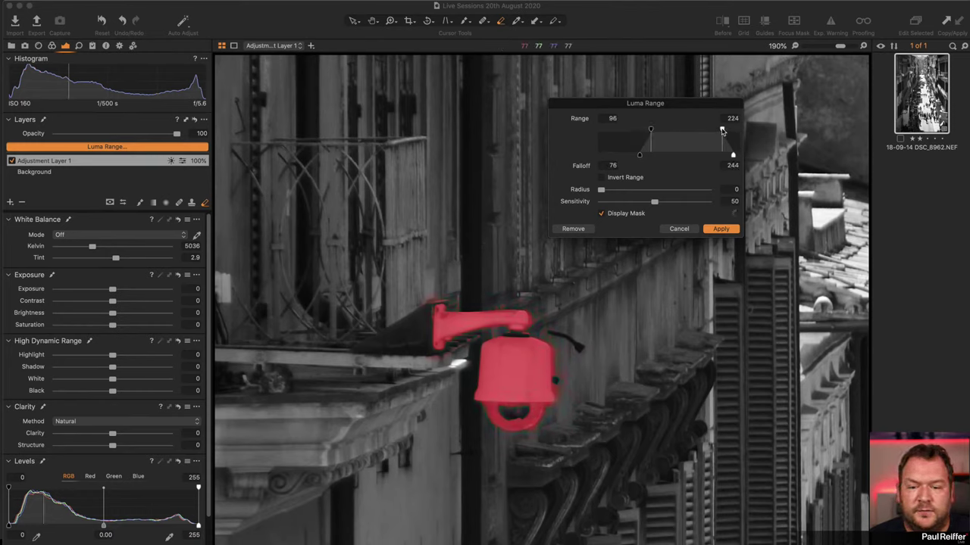
pyautogui.moveTo(650, 131); pyautogui.dragTo(627, 158)
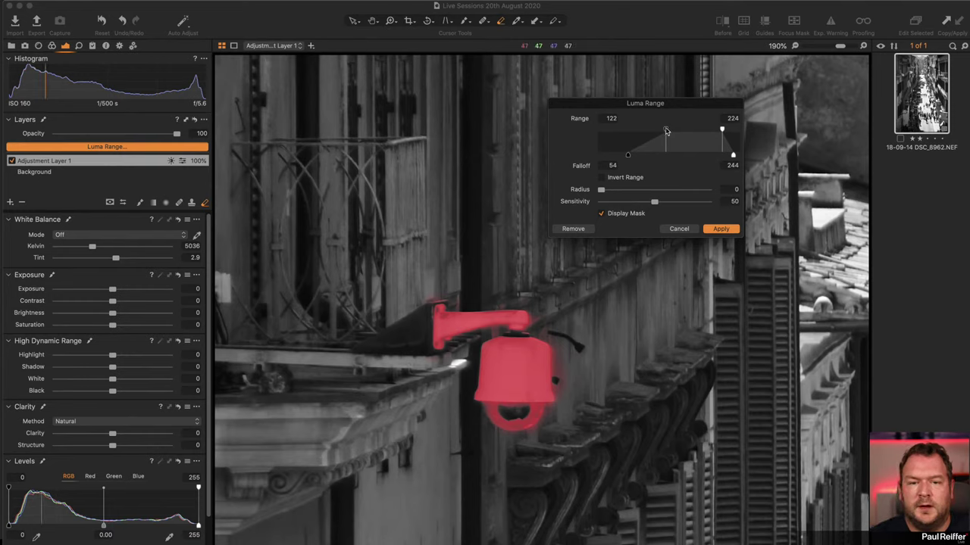
pyautogui.moveTo(665, 131); pyautogui.dragTo(678, 131)
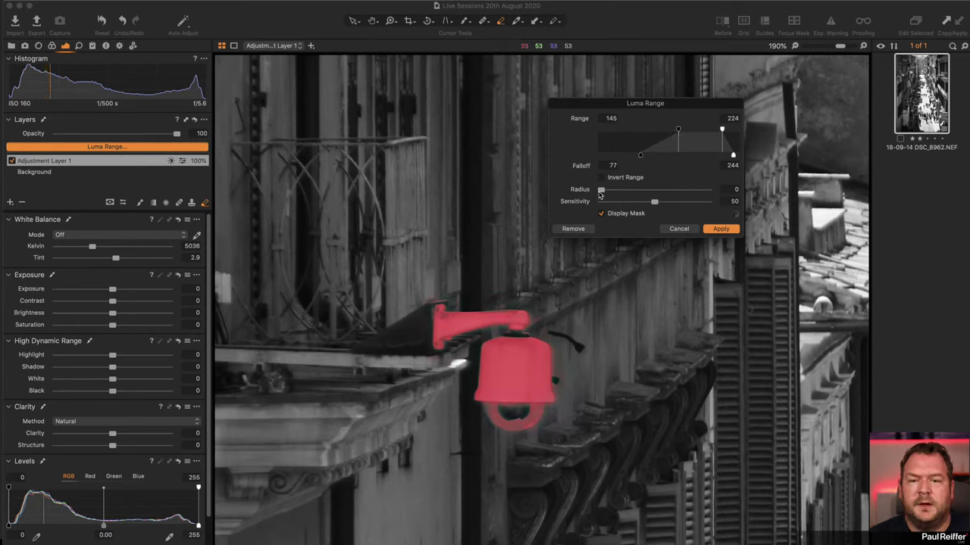
pyautogui.moveTo(602, 190); pyautogui.dragTo(620, 193)
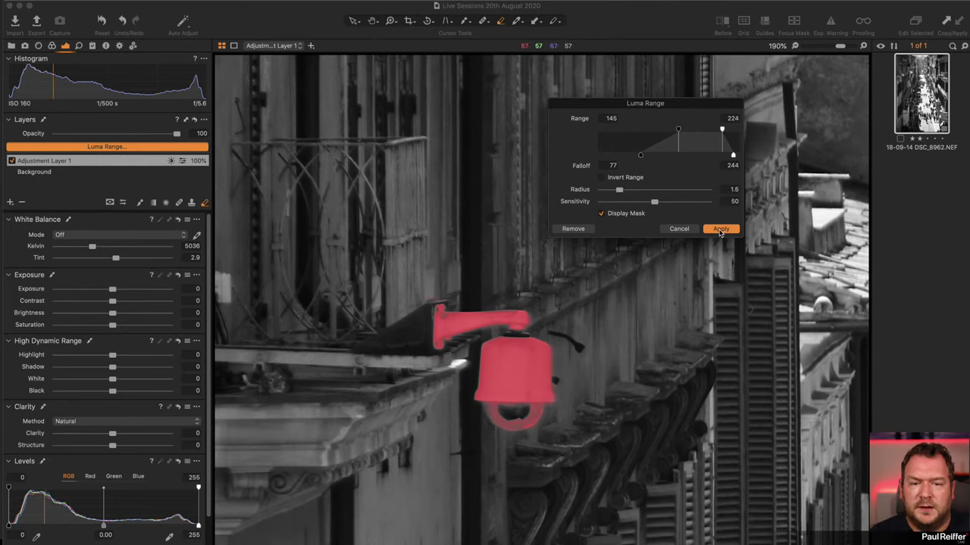
pyautogui.click(720, 230)
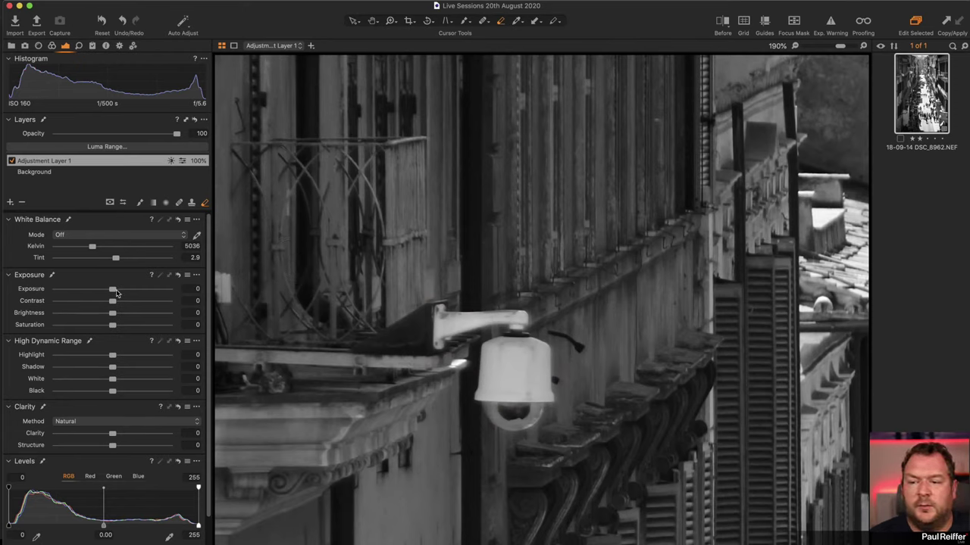
# Step: Set the layer's exposure to -1.06 and compare the camera with the layer off and on
pyautogui.moveTo(112, 290); pyautogui.dragTo(97, 291)
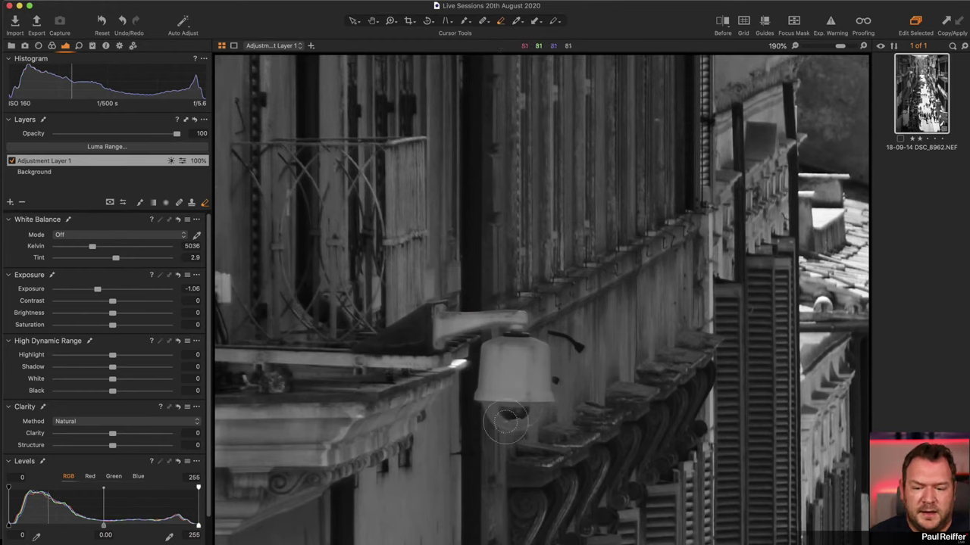
pyautogui.click(11, 160)
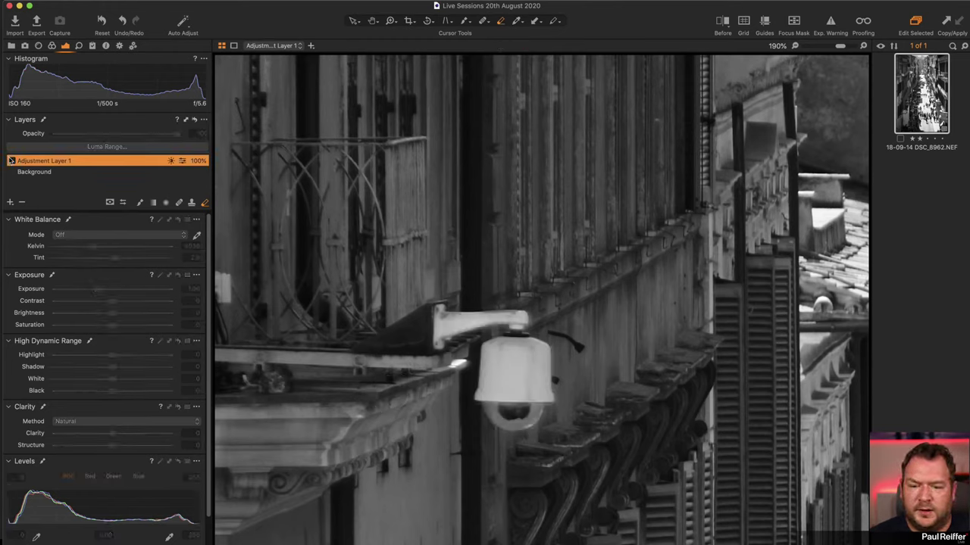
pyautogui.click(11, 160)
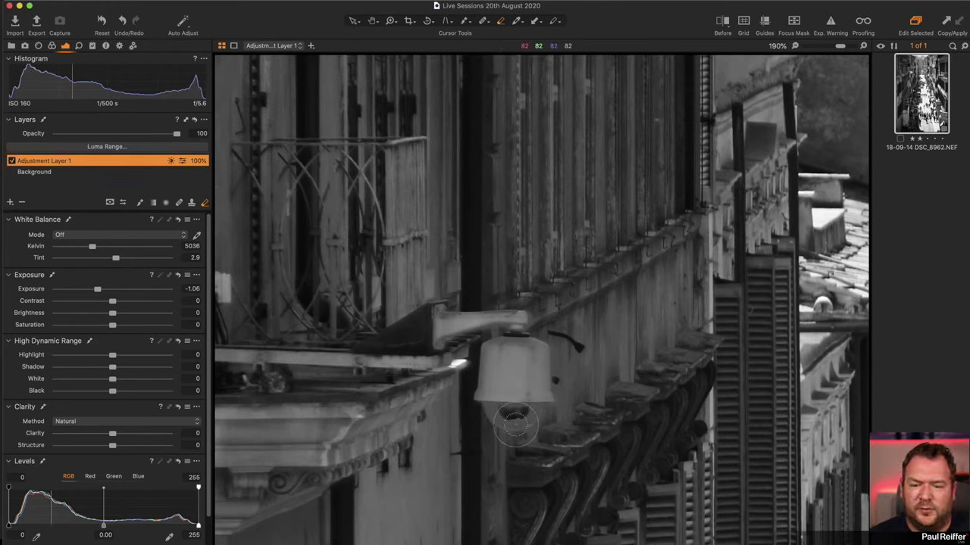
# Step: Lower the eraser's opacity and partly erase the mask over the glass dome beneath the camera
pyautogui.rightClick(515, 426)
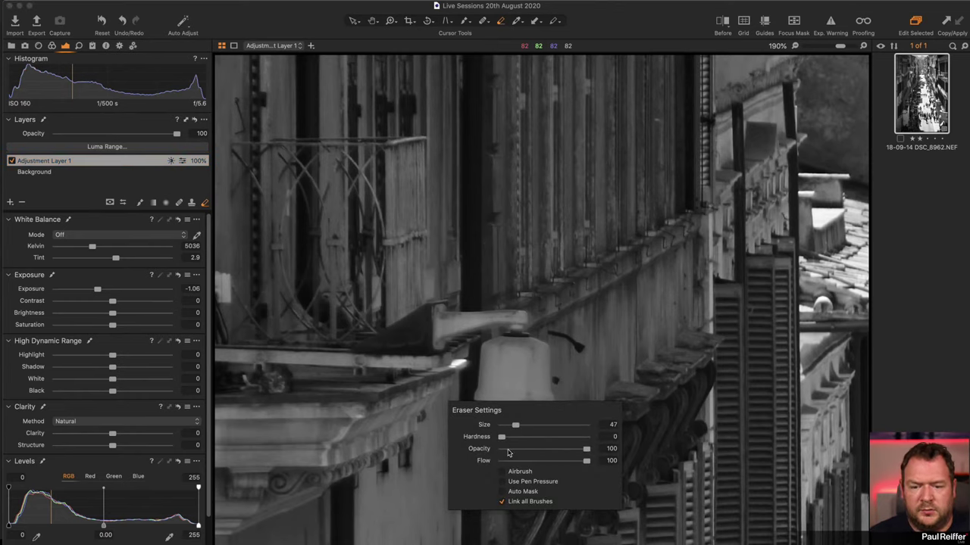
pyautogui.moveTo(587, 448); pyautogui.dragTo(542, 450)
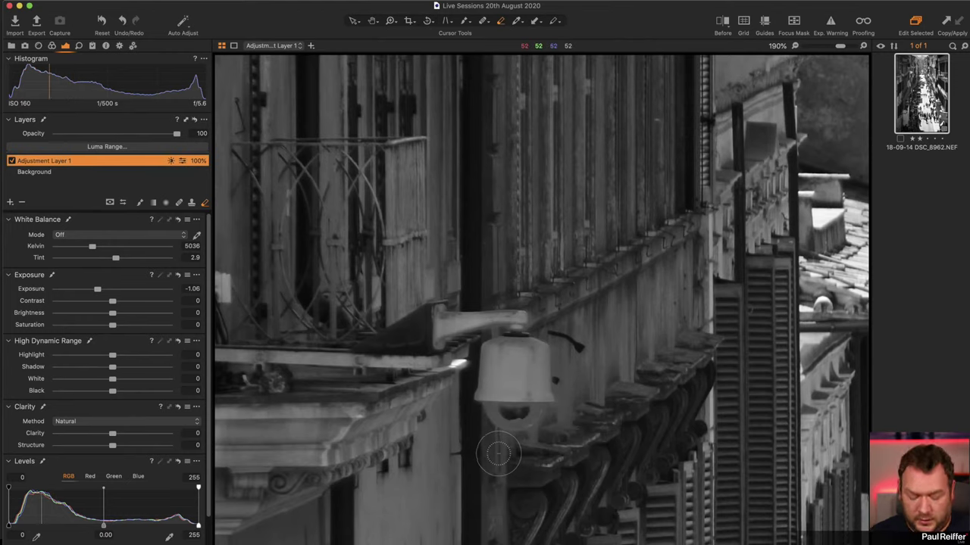
pyautogui.press('m')
pyautogui.moveTo(476, 417)
pyautogui.mouseDown()
pyautogui.moveTo(593, 423)
pyautogui.moveTo(405, 425)
pyautogui.moveTo(544, 420)
pyautogui.moveTo(437, 439)
pyautogui.moveTo(558, 431)
pyautogui.moveTo(586, 466)
pyautogui.moveTo(682, 484)
pyautogui.moveTo(661, 464)
pyautogui.mouseUp()
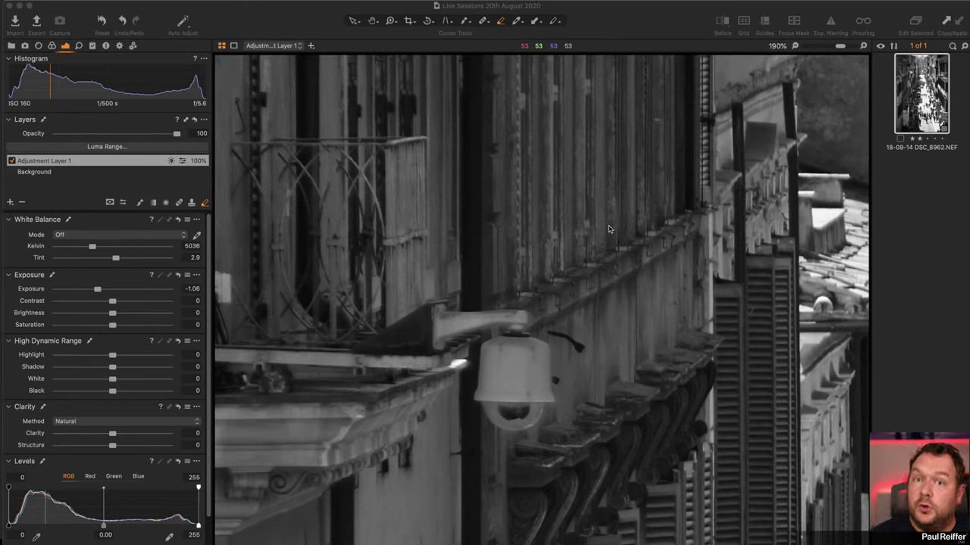
# Step: View the whole street photo and check its applied style among the BEYOND B&W user styles
pyautogui.press('super+0')
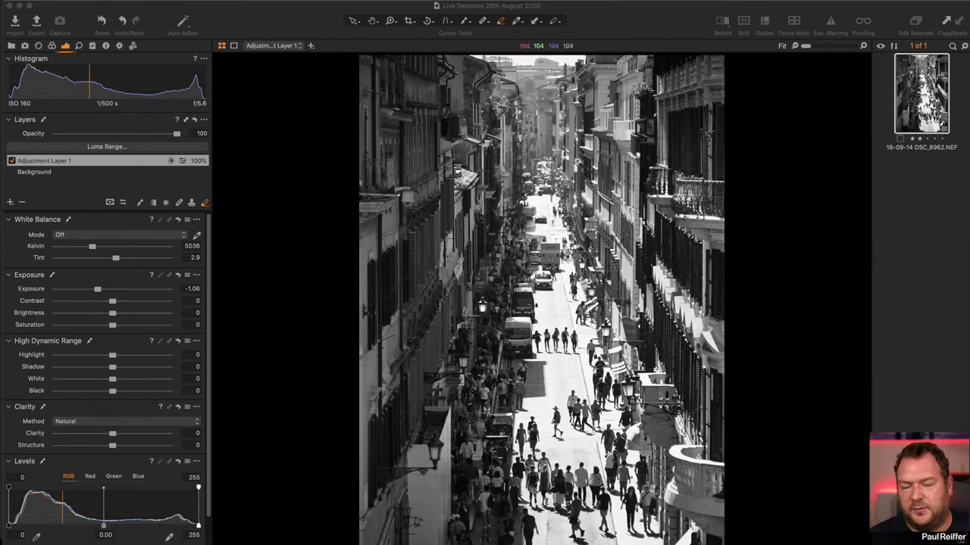
pyautogui.click(92, 46)
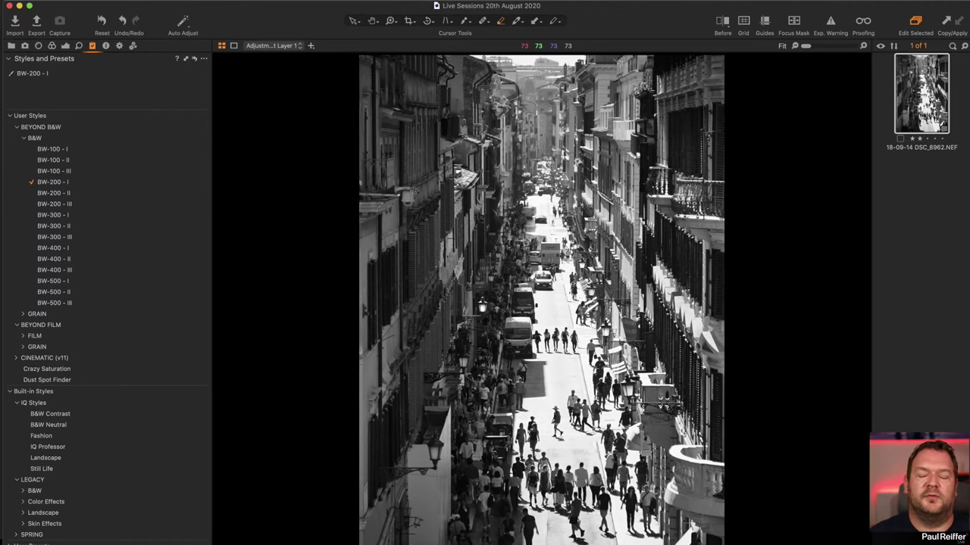
pyautogui.click(169, 181)
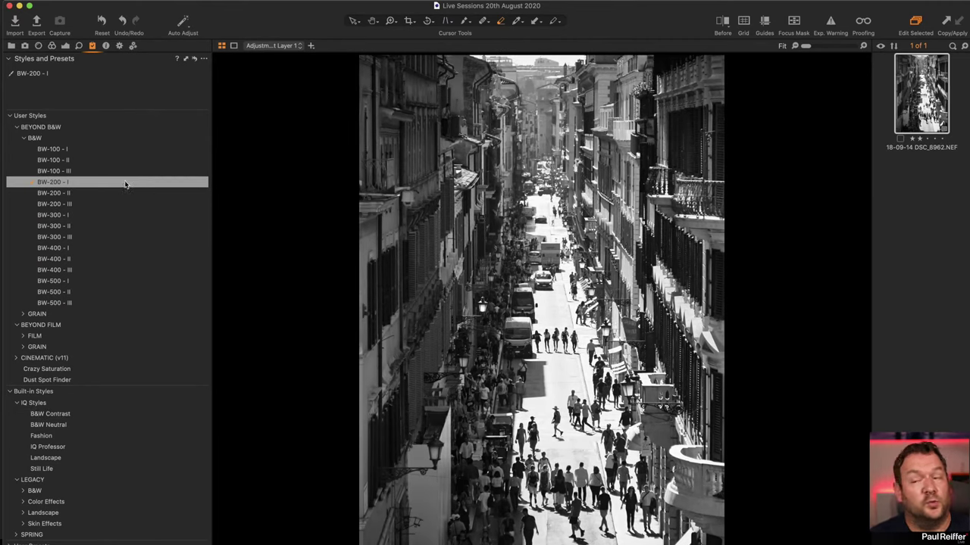
pyautogui.click(66, 47)
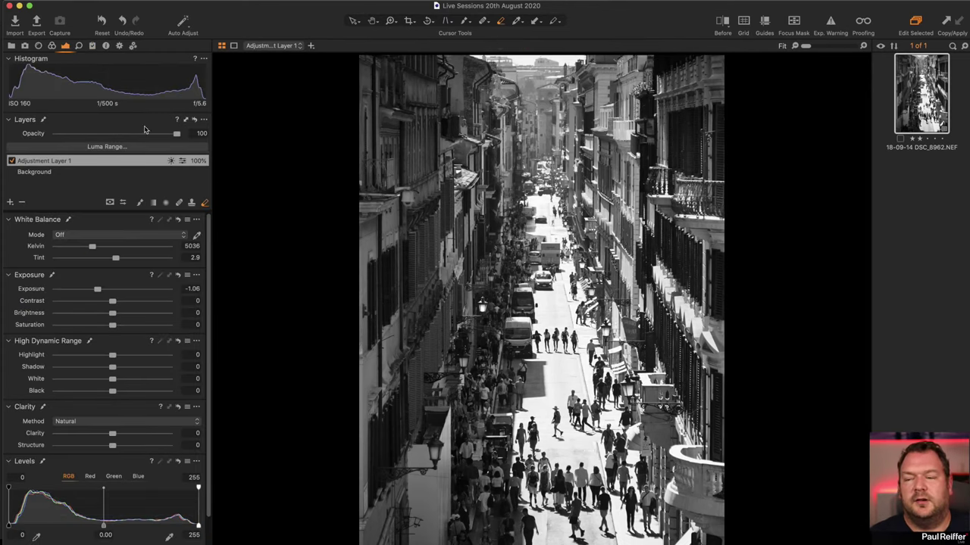
# Step: Open the user collection with beach photo DSCF4848.RAF and set its curve to Fujifilm MONOCHROME +Ye FILTER
pyautogui.click(10, 46)
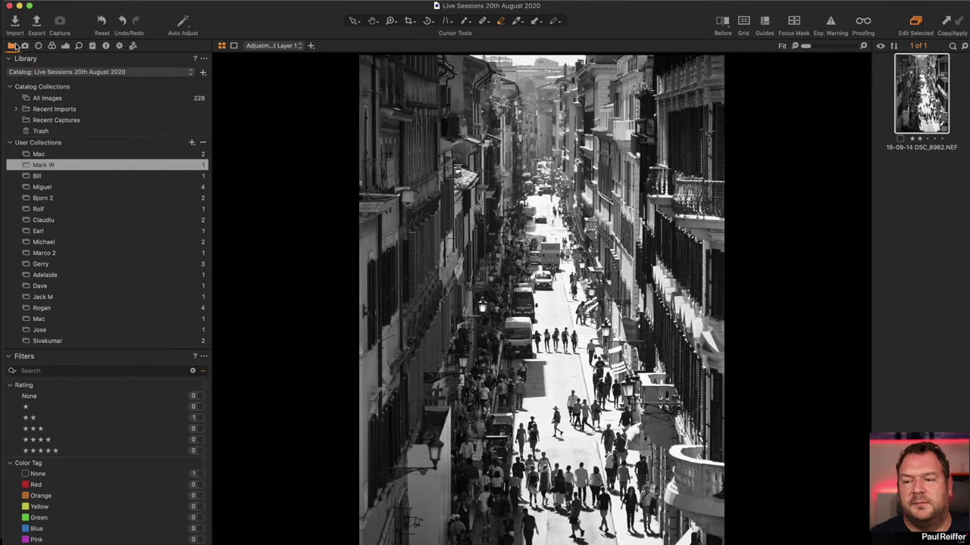
pyautogui.click(53, 177)
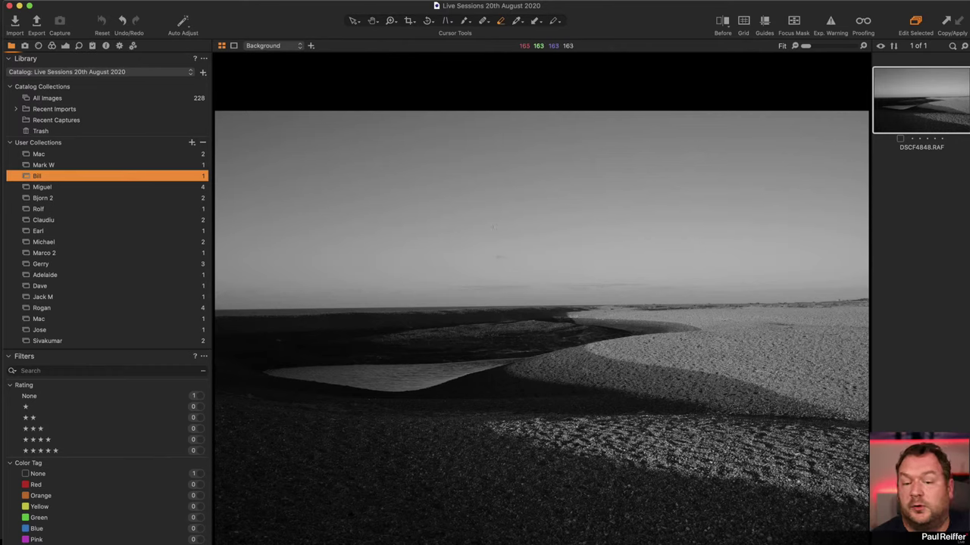
pyautogui.click(38, 46)
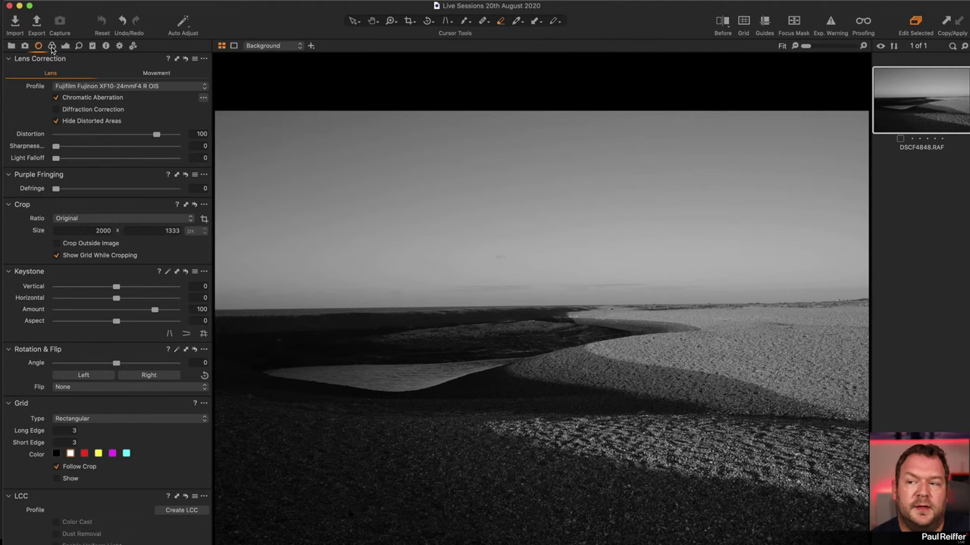
pyautogui.click(53, 46)
pyautogui.scroll(5, 76, 264)
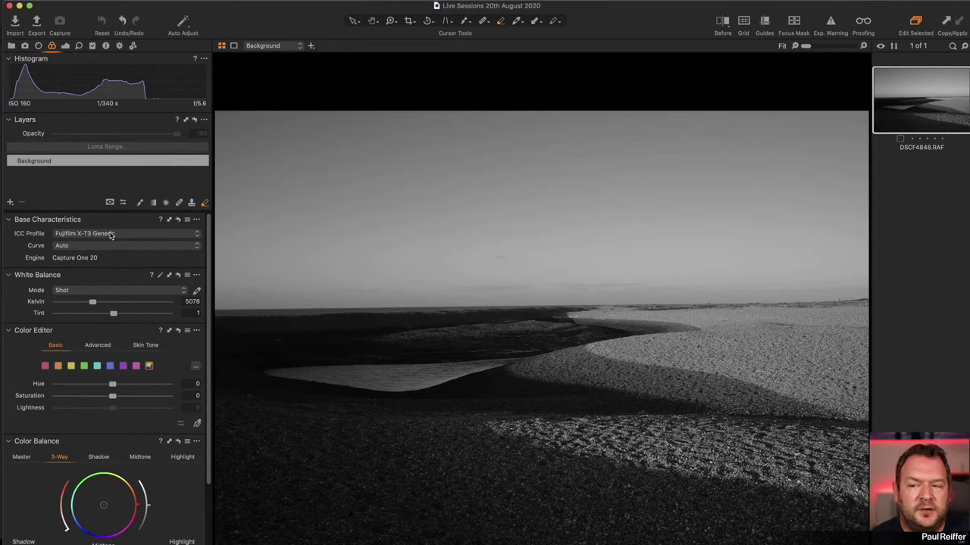
pyautogui.click(65, 246)
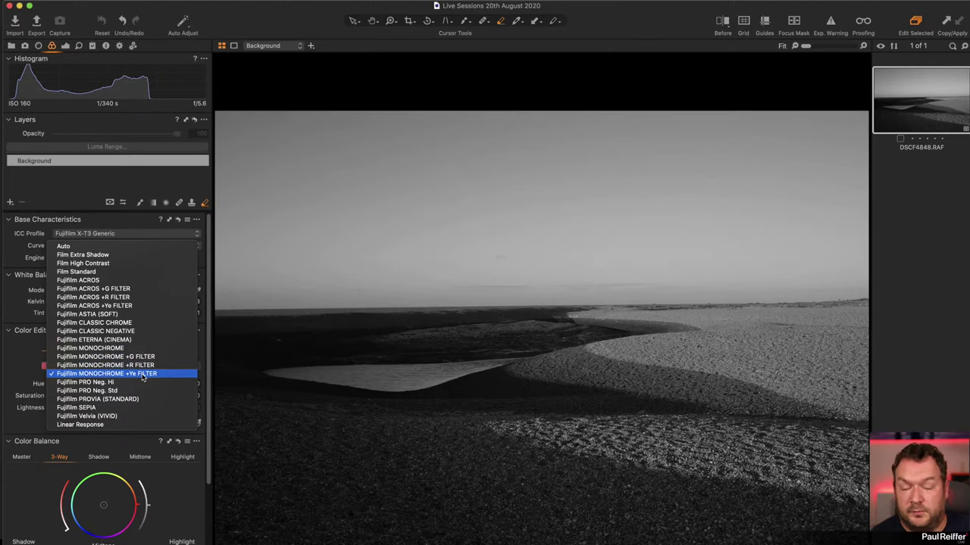
pyautogui.click(143, 376)
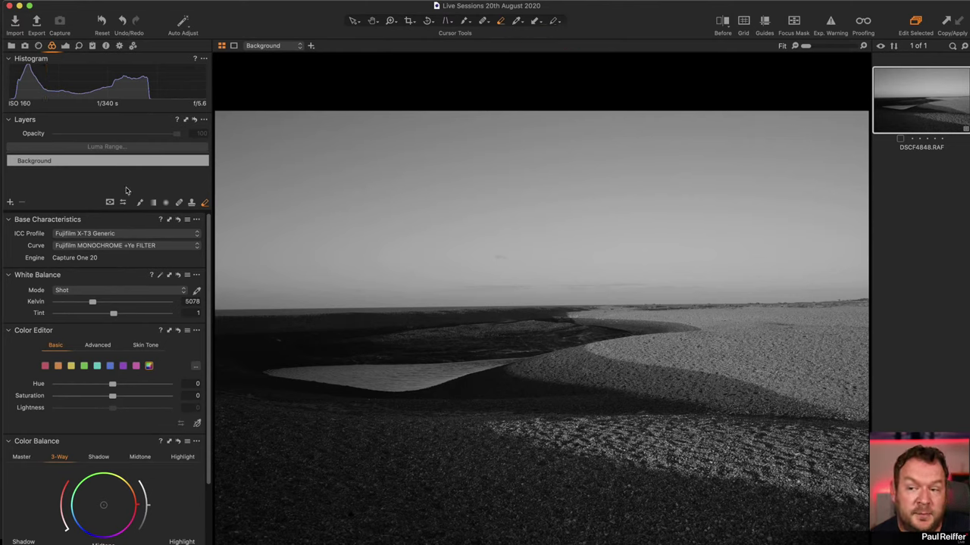
# Step: Enable Black & White for the beach photo, try the yellow color sensitivity and reset it to 0
pyautogui.scroll(-5, 129, 261)
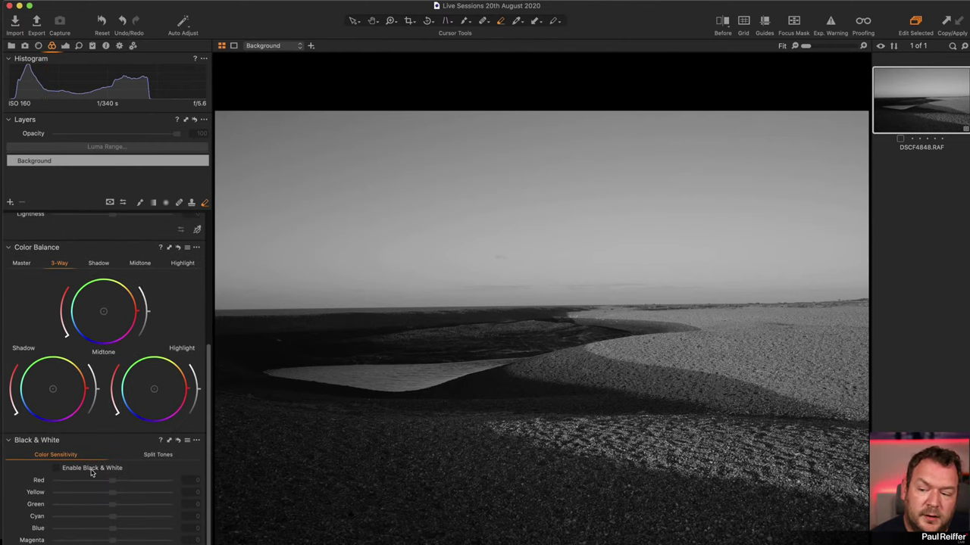
pyautogui.click(91, 470)
pyautogui.moveTo(112, 494)
pyautogui.mouseDown()
pyautogui.moveTo(134, 493)
pyautogui.moveTo(106, 499)
pyautogui.mouseUp()
pyautogui.doubleClick(91, 493)
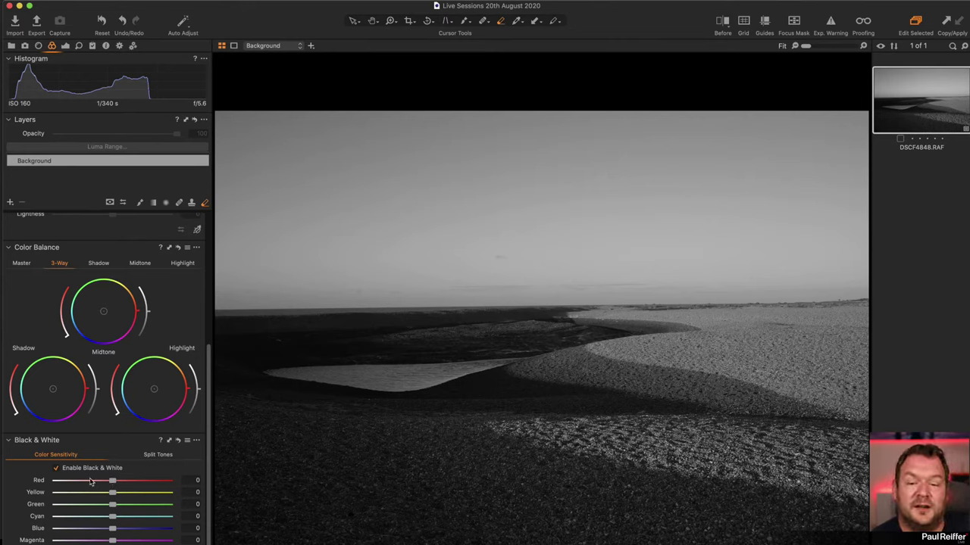
# Step: Turn off Black & White and set the beach photo's curve to Film Standard
pyautogui.scroll(10, 100, 467)
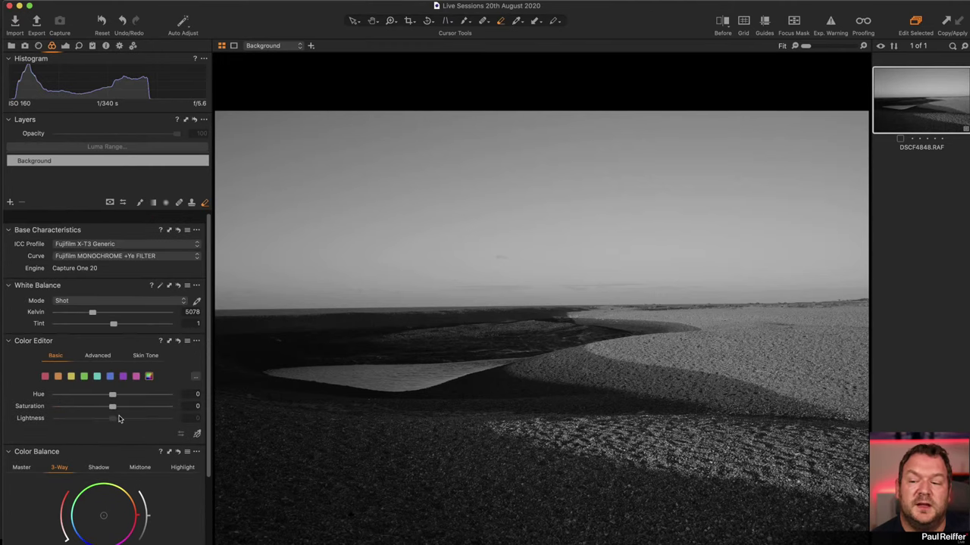
pyautogui.click(102, 246)
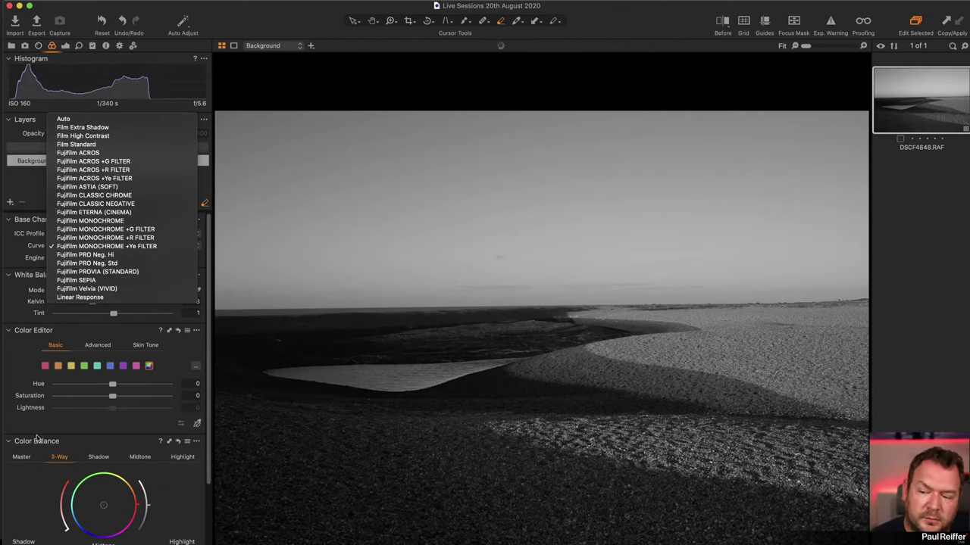
pyautogui.click(36, 438)
pyautogui.scroll(-6, 79, 473)
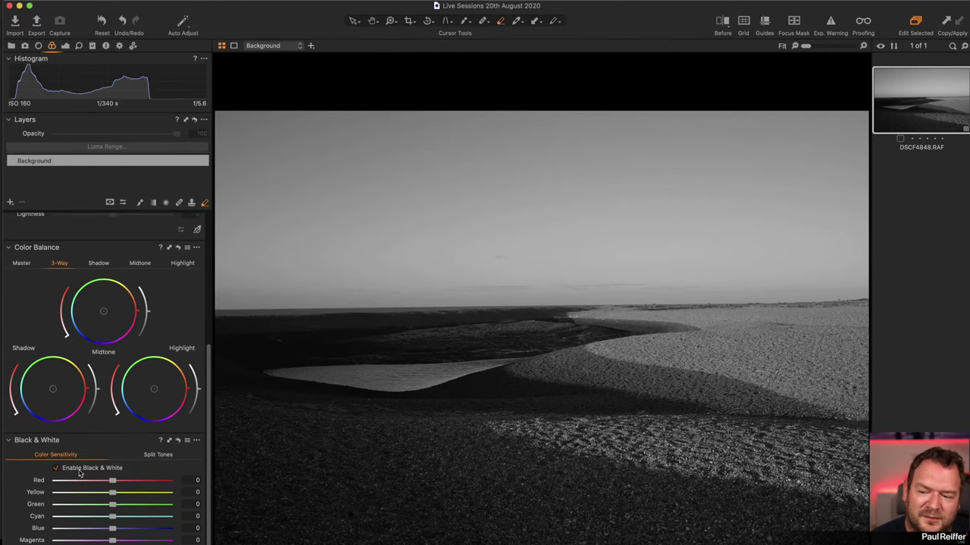
pyautogui.click(79, 471)
pyautogui.scroll(5, 78, 424)
pyautogui.click(114, 246)
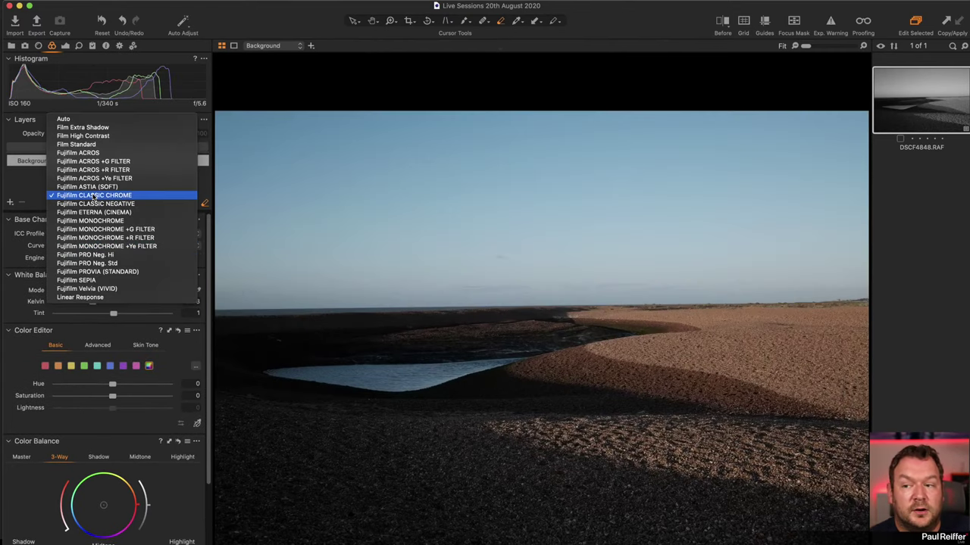
pyautogui.click(83, 146)
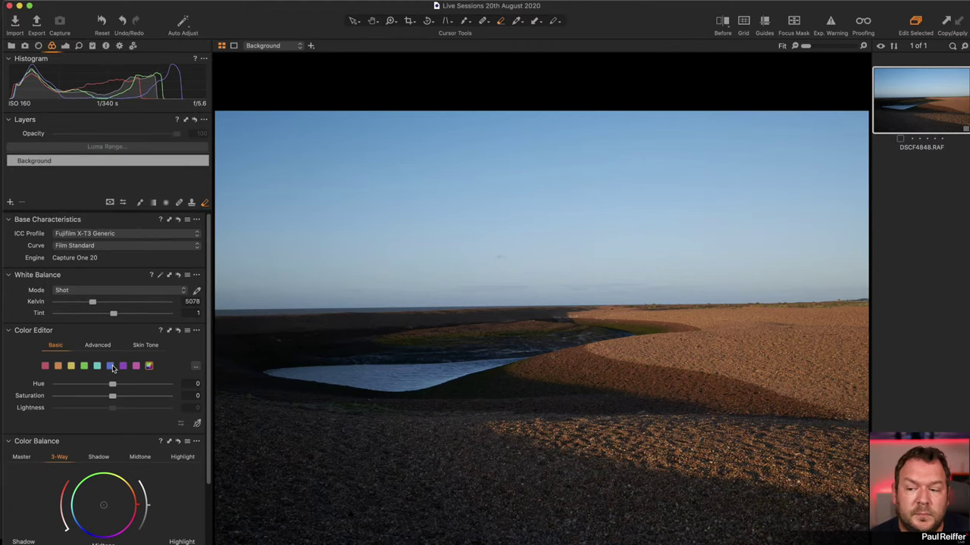
# Step: Enable Black & White and set the cyan color sensitivity to -70 and blue to -7
pyautogui.scroll(-5, 74, 455)
pyautogui.click(76, 471)
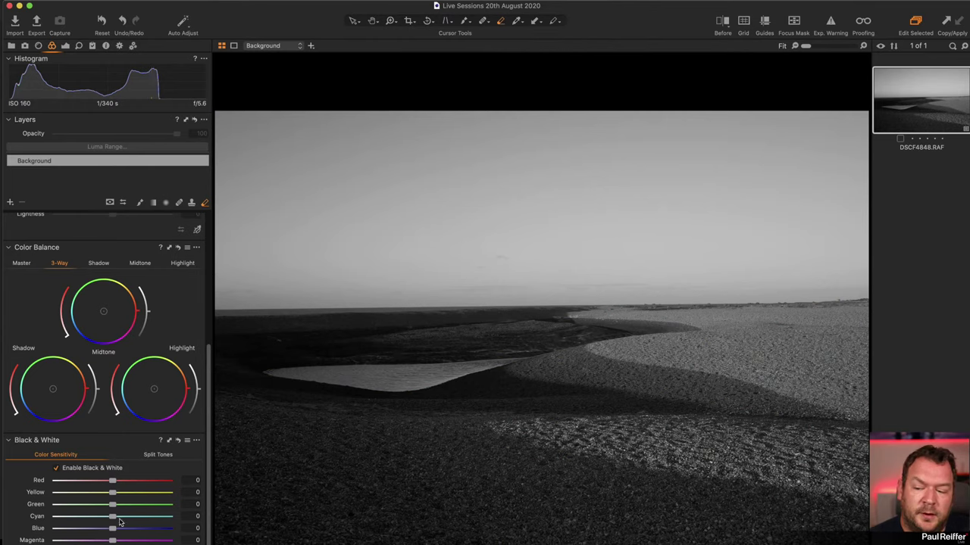
pyautogui.moveTo(113, 517)
pyautogui.mouseDown()
pyautogui.moveTo(73, 517)
pyautogui.moveTo(84, 532)
pyautogui.moveTo(115, 531)
pyautogui.mouseUp()
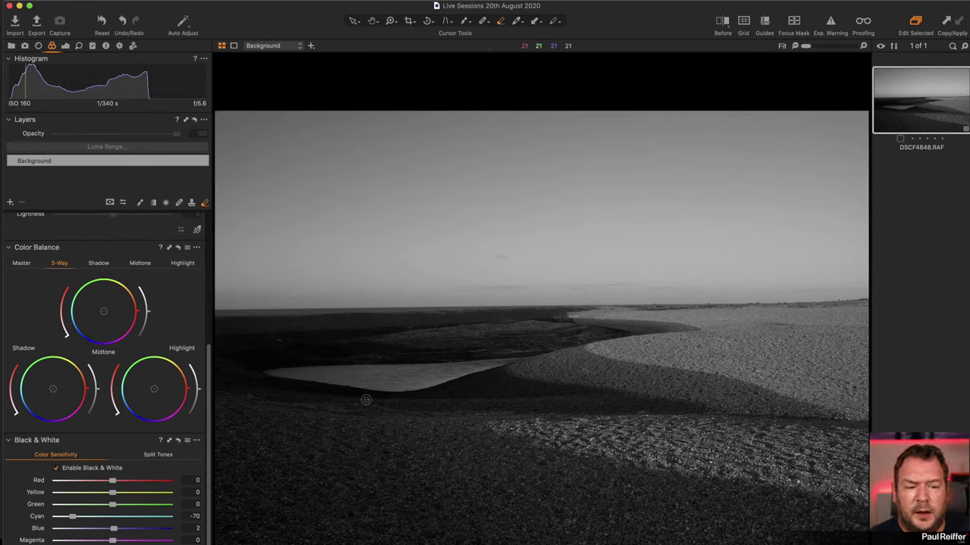
pyautogui.moveTo(112, 531)
pyautogui.mouseDown()
pyautogui.moveTo(136, 531)
pyautogui.moveTo(76, 536)
pyautogui.moveTo(129, 538)
pyautogui.moveTo(107, 538)
pyautogui.mouseUp()
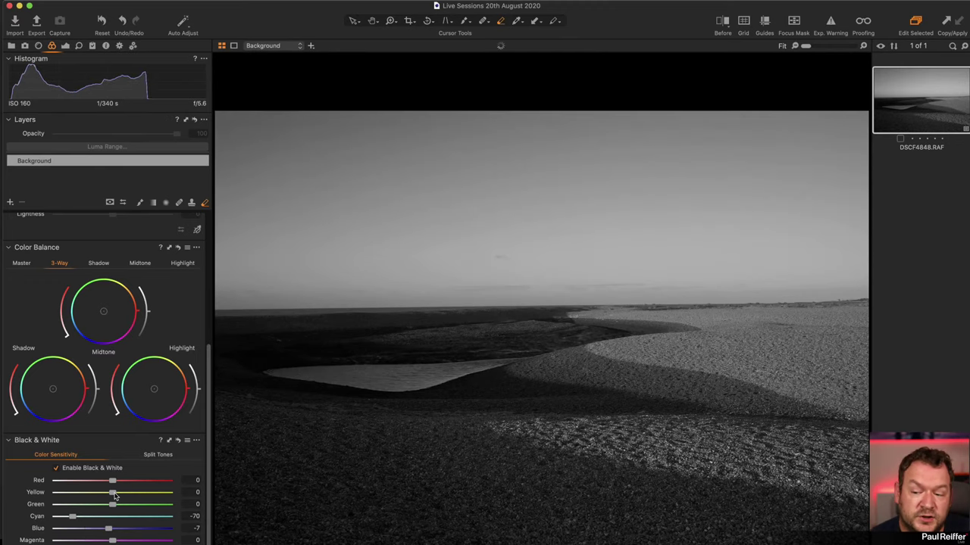
# Step: Refine the color sensitivity to red 28, yellow -4, cyan -90, blue -33 and magenta 42
pyautogui.moveTo(113, 495); pyautogui.dragTo(130, 481)
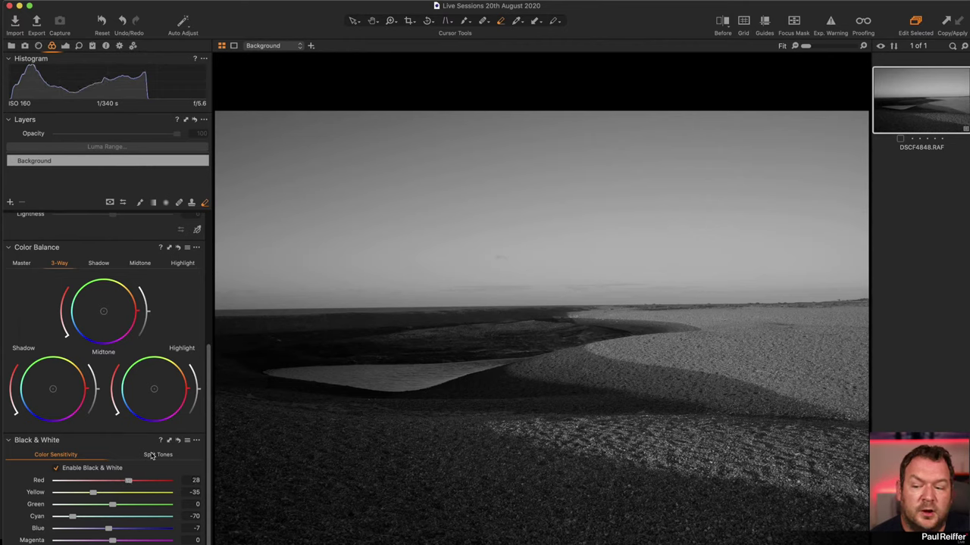
pyautogui.moveTo(109, 532); pyautogui.dragTo(139, 541)
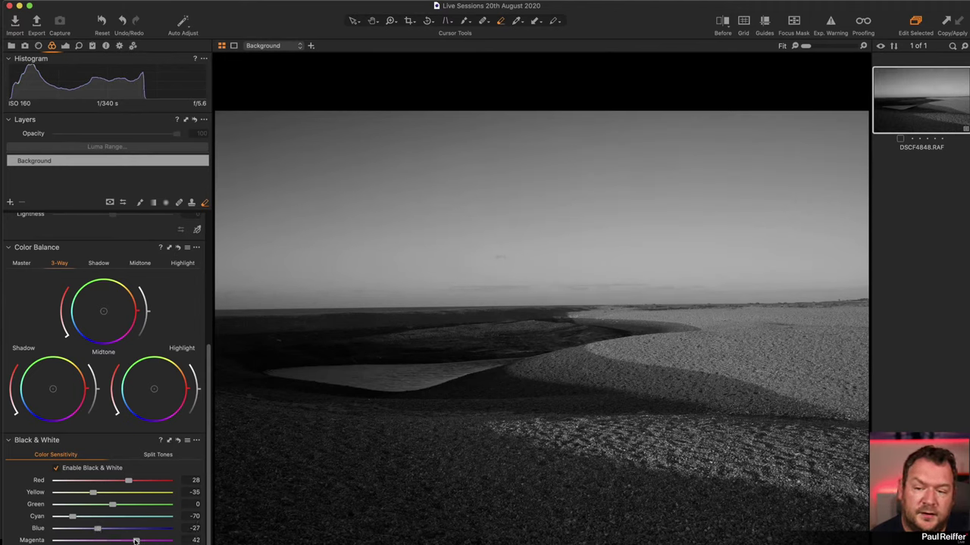
pyautogui.moveTo(93, 494); pyautogui.dragTo(110, 493)
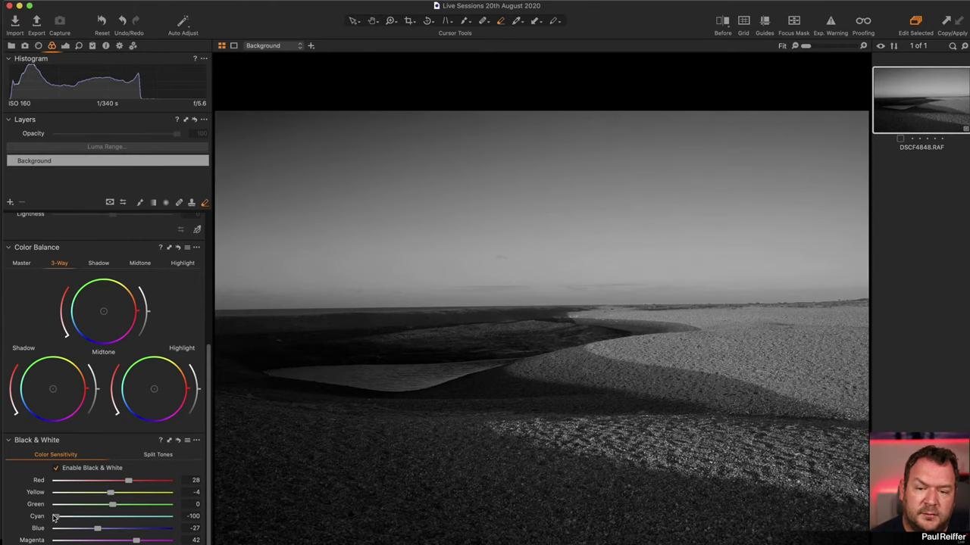
pyautogui.moveTo(73, 518); pyautogui.dragTo(93, 530)
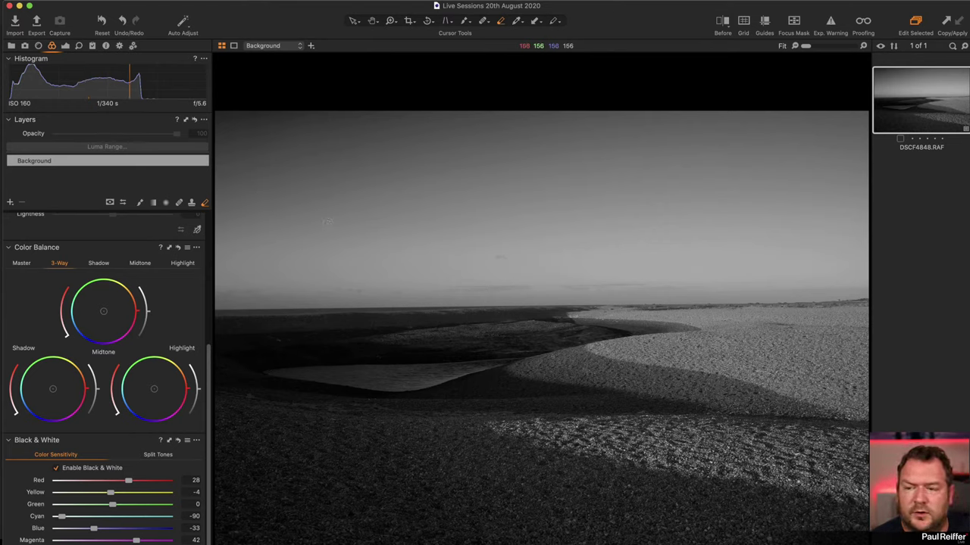
# Step: Set the light falloff in the beach photo's lens correction to 69
pyautogui.scroll(5, 114, 265)
pyautogui.click(65, 46)
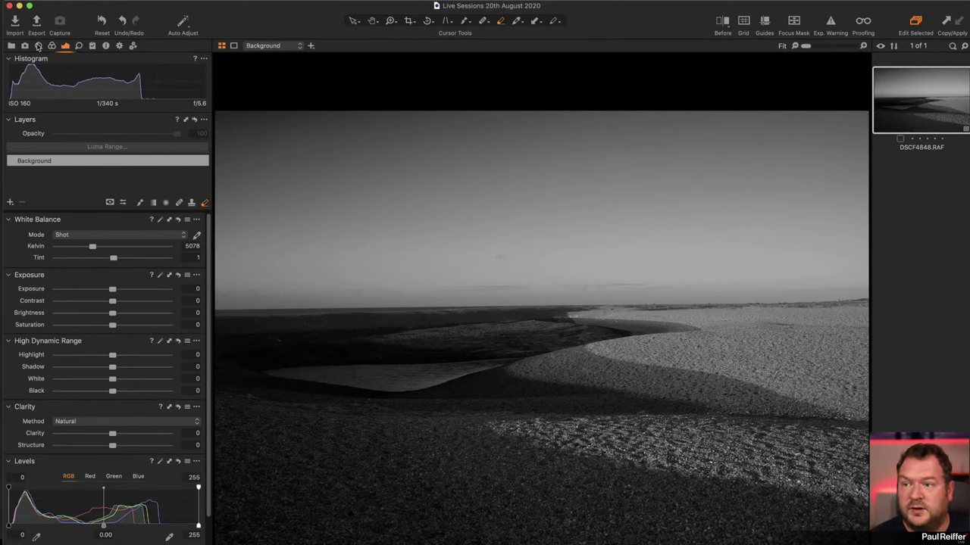
pyautogui.click(38, 46)
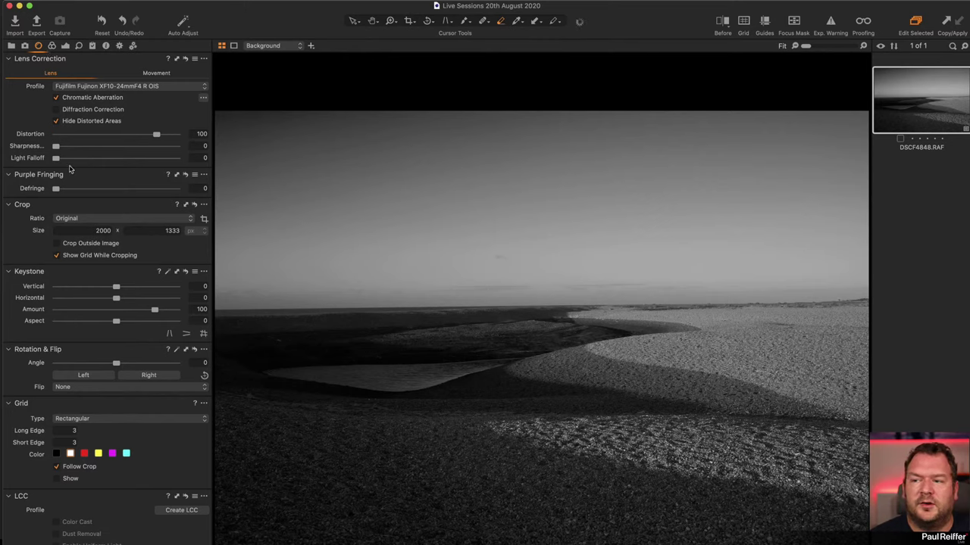
pyautogui.moveTo(57, 161); pyautogui.dragTo(141, 168)
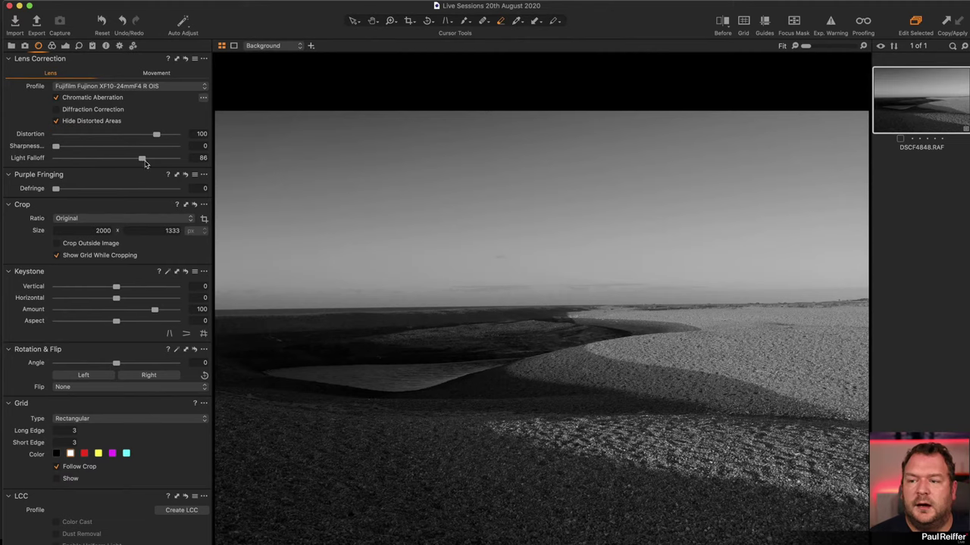
pyautogui.moveTo(144, 163); pyautogui.dragTo(132, 163)
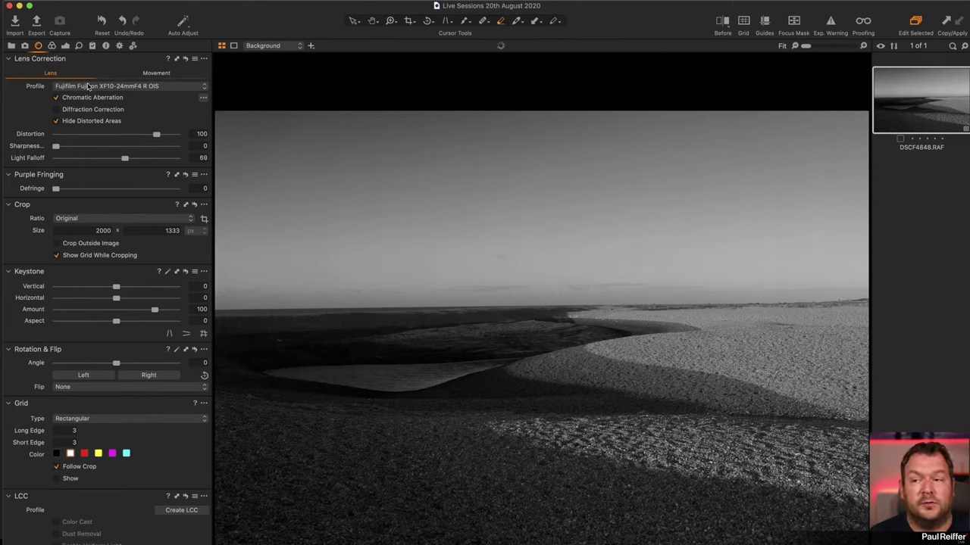
# Step: Compare the monochrome beach photo with its color version by switching Black & White off and on again
pyautogui.click(66, 46)
pyautogui.click(52, 46)
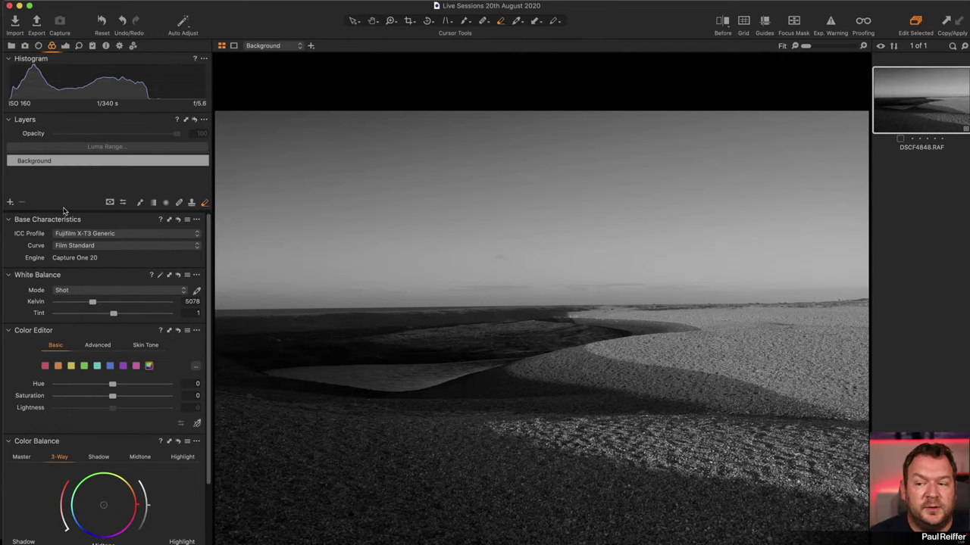
pyautogui.scroll(-5, 114, 478)
pyautogui.scroll(1, 106, 500)
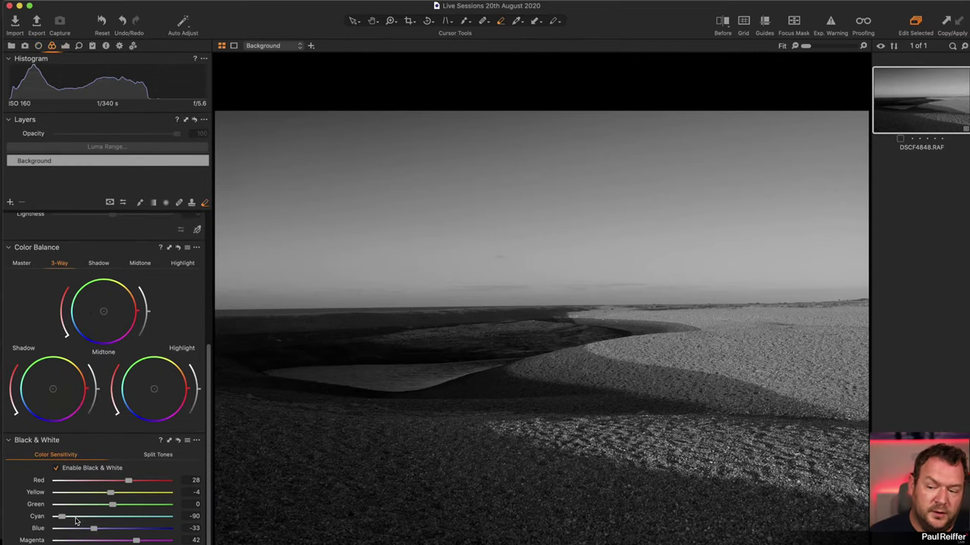
pyautogui.scroll(10, 63, 516)
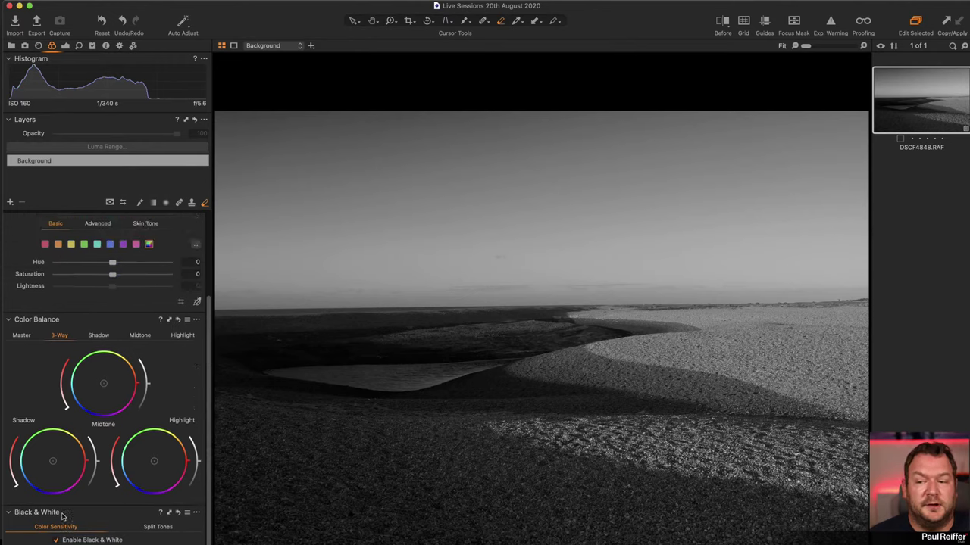
pyautogui.scroll(-10, 73, 234)
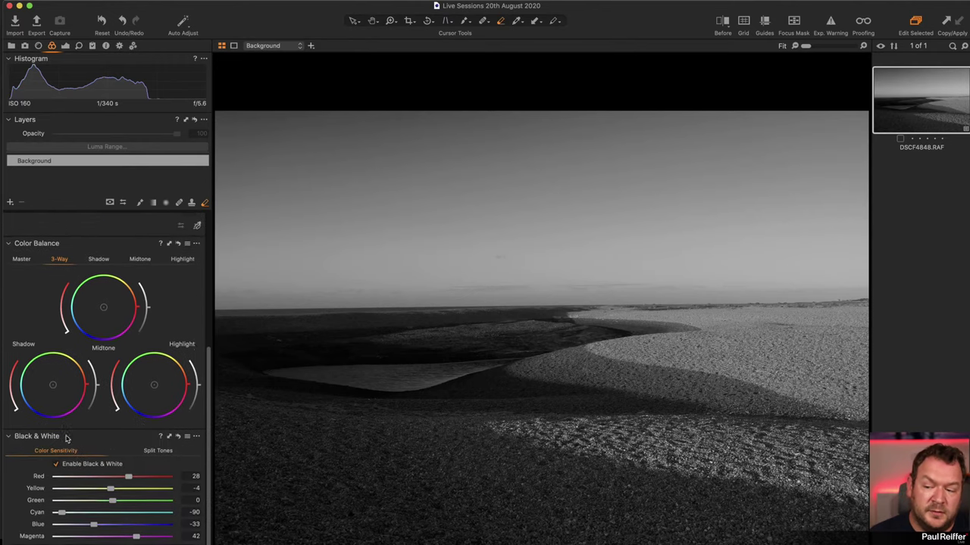
pyautogui.click(58, 468)
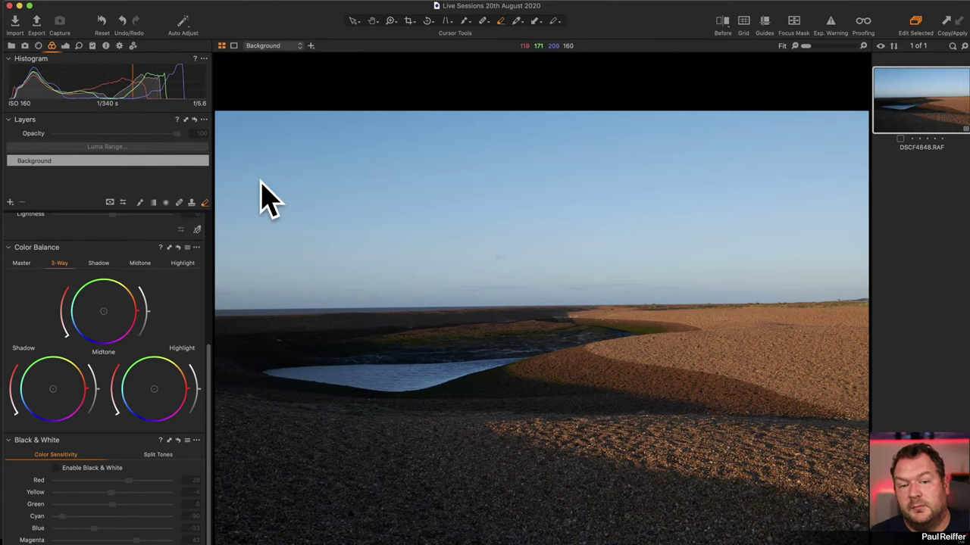
pyautogui.click(72, 469)
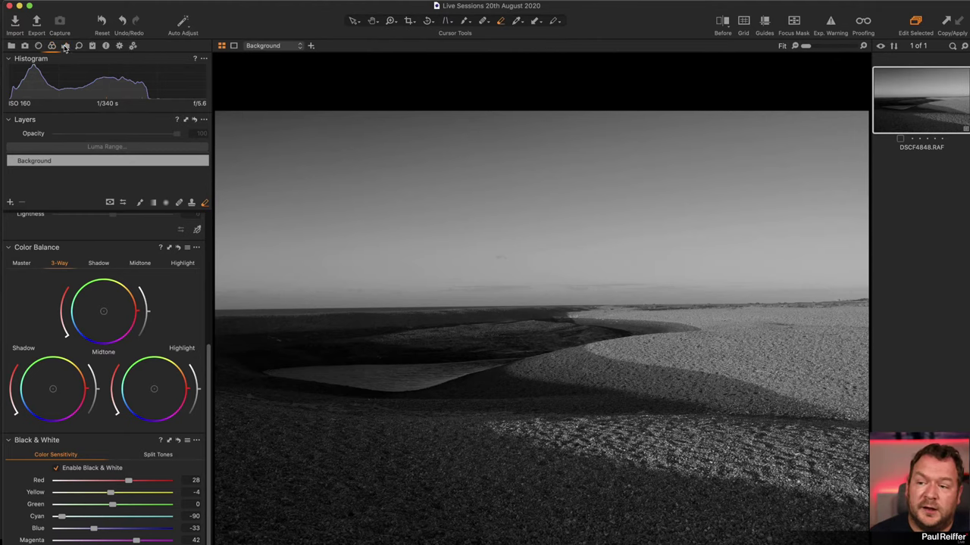
# Step: Add a new adjustment layer and draw a linear gradient mask from the photo's right edge toward the left
pyautogui.click(65, 47)
pyautogui.click(10, 202)
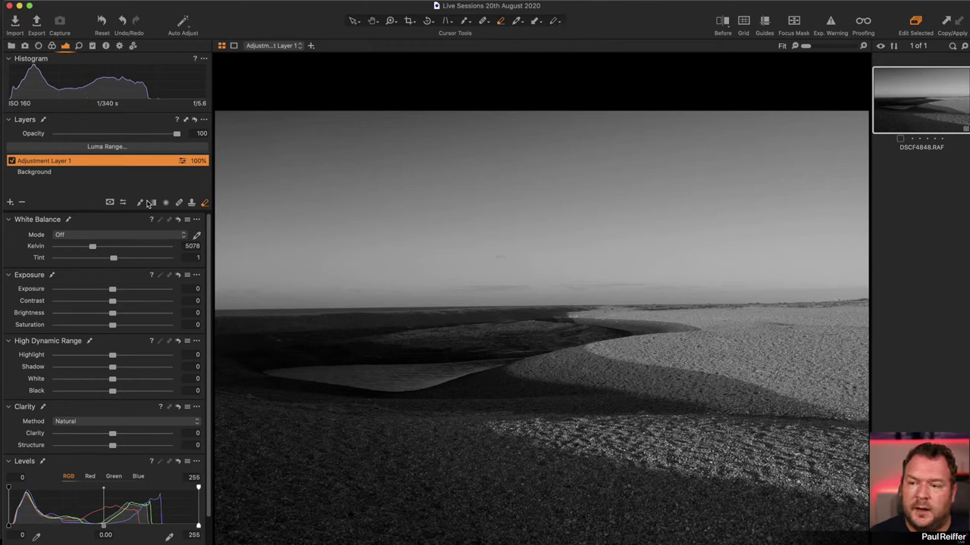
pyautogui.click(154, 203)
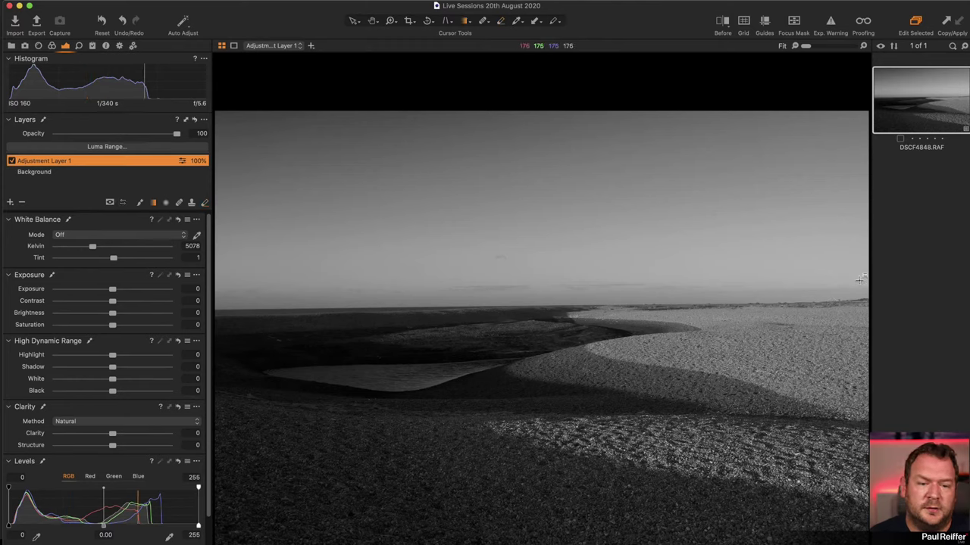
pyautogui.moveTo(867, 274)
pyautogui.mouseDown()
pyautogui.moveTo(452, 310)
pyautogui.moveTo(392, 281)
pyautogui.moveTo(353, 283)
pyautogui.mouseUp()
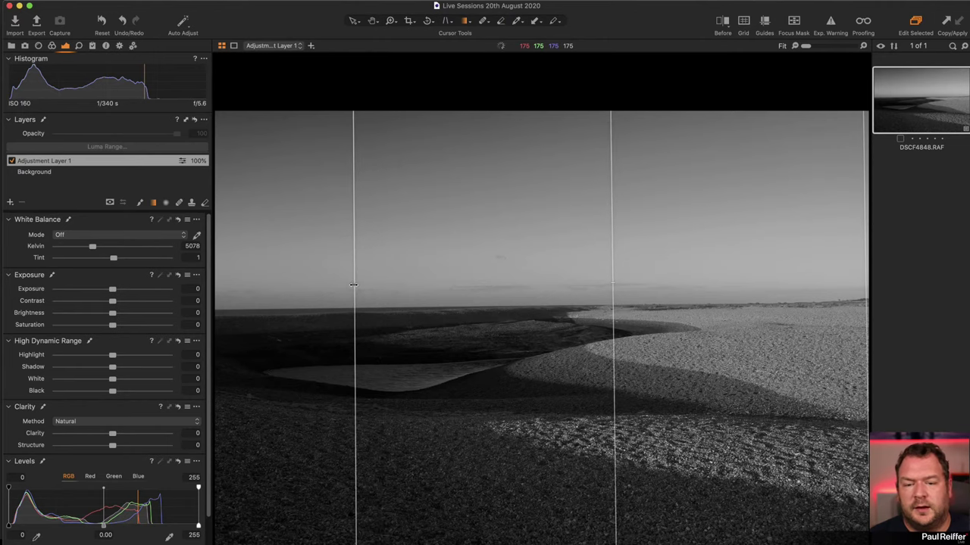
# Step: Rename the gradient layer as Right Hand Falloff and set its exposure to -0.48
pyautogui.doubleClick(30, 160)
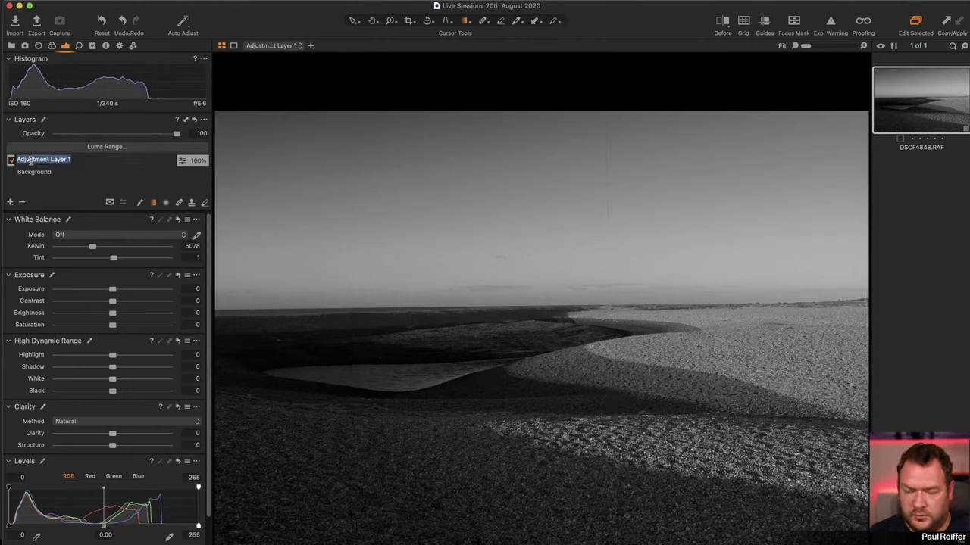
pyautogui.write('Right Hand F')
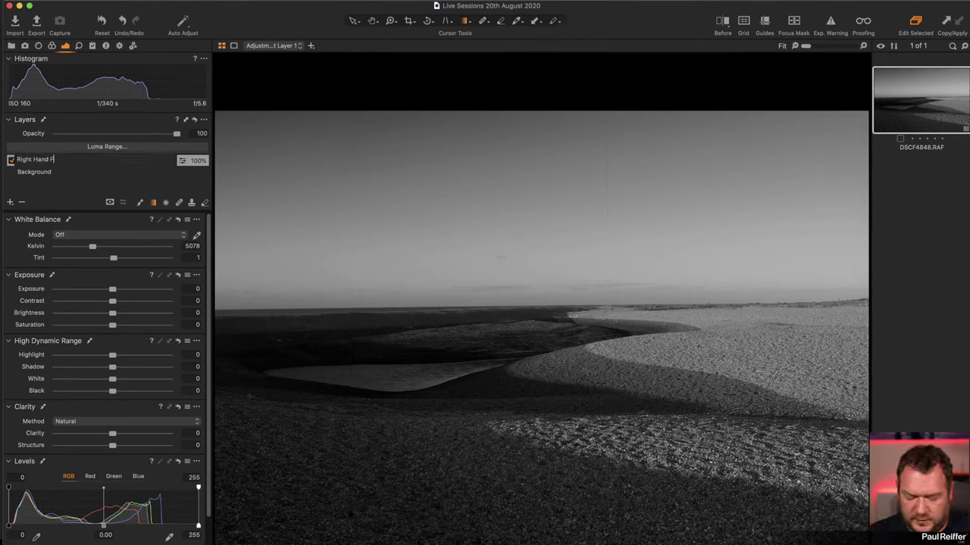
pyautogui.write('alloff')
pyautogui.press('Return')
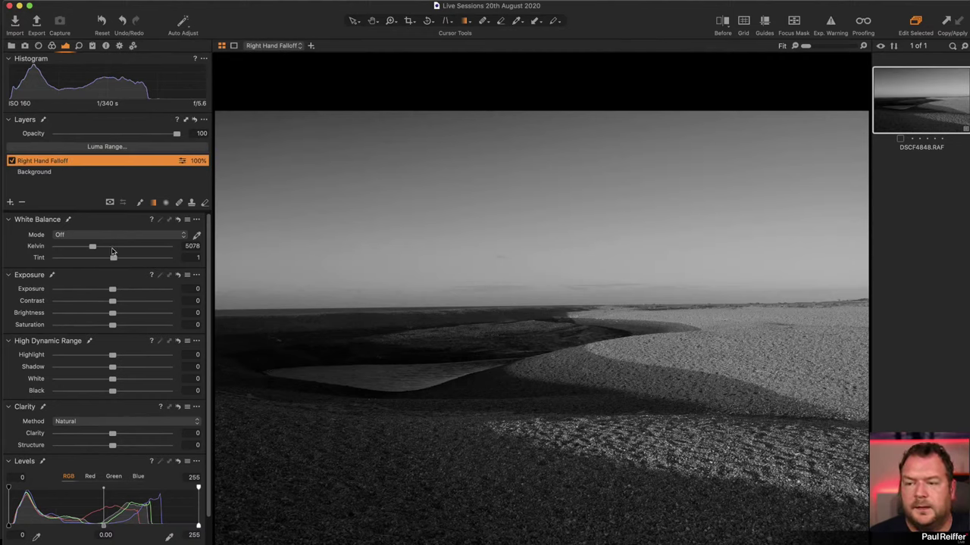
pyautogui.moveTo(110, 294); pyautogui.dragTo(103, 290)
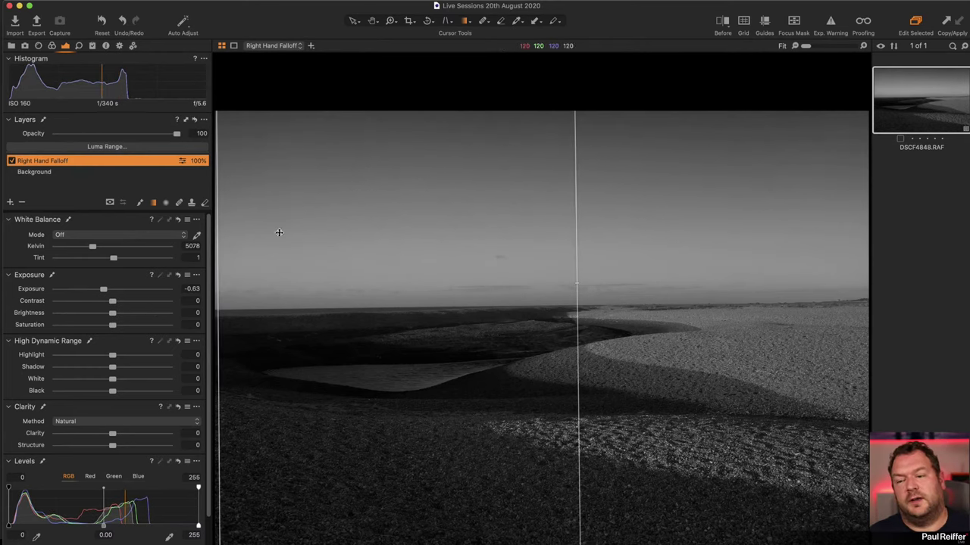
pyautogui.moveTo(103, 290); pyautogui.dragTo(106, 291)
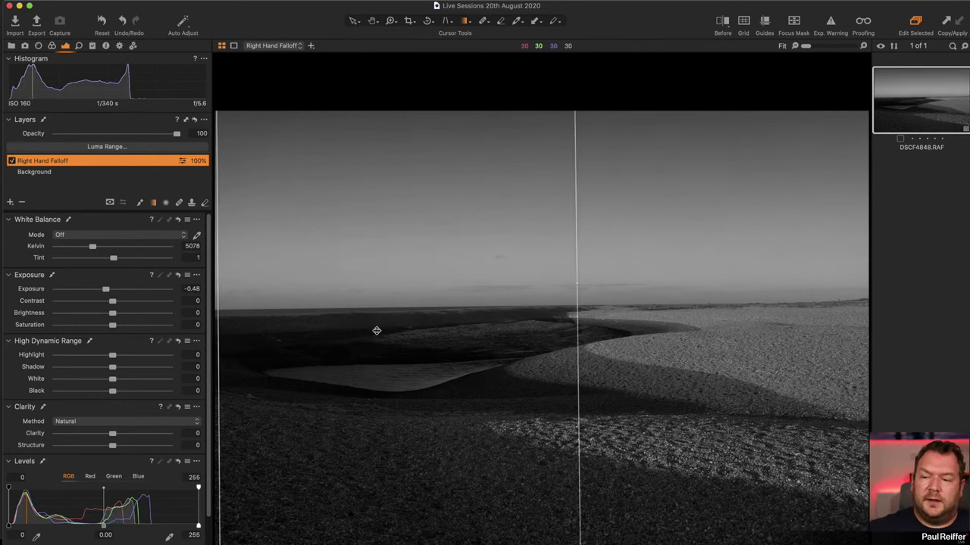
# Step: Set the clarity of the Background layer to 41 with the Natural method
pyautogui.click(48, 173)
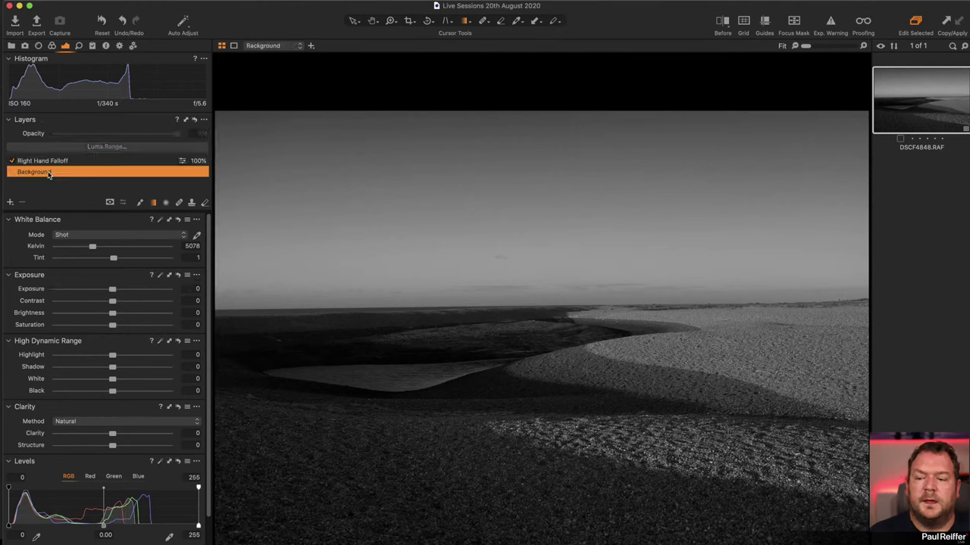
pyautogui.click(126, 435)
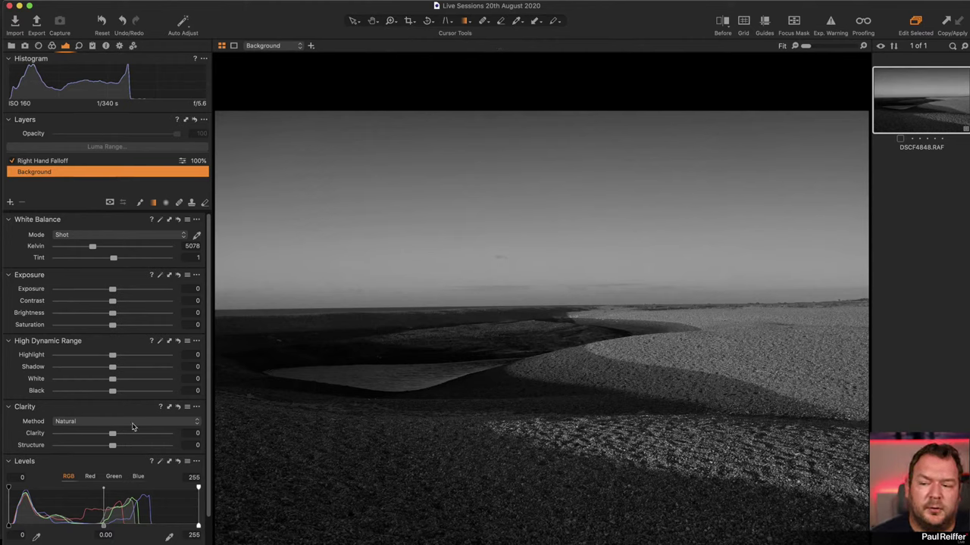
pyautogui.click(137, 433)
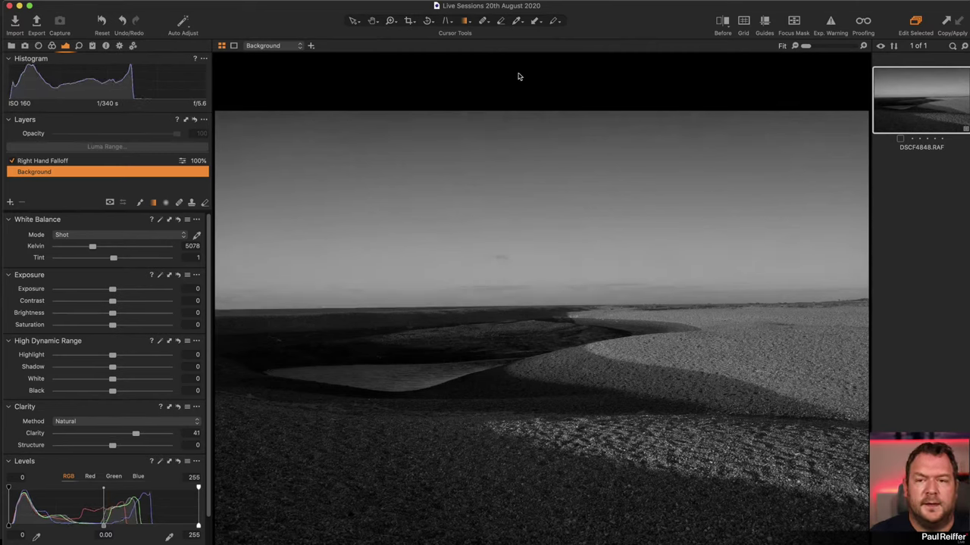
# Step: Crop the beach photo to a 1x2 ratio at full width, trimming the upper sky and the lower foreground
pyautogui.click(409, 21)
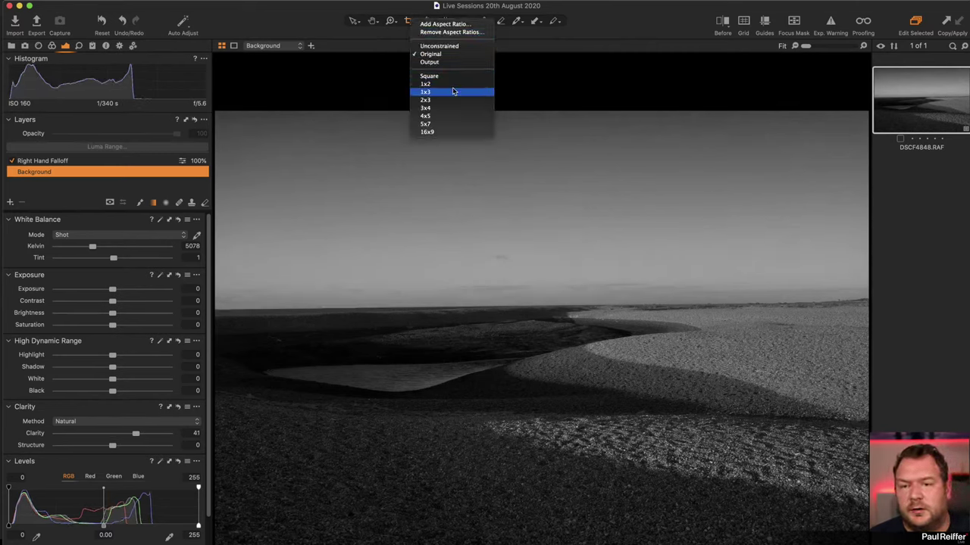
pyautogui.press('Escape')
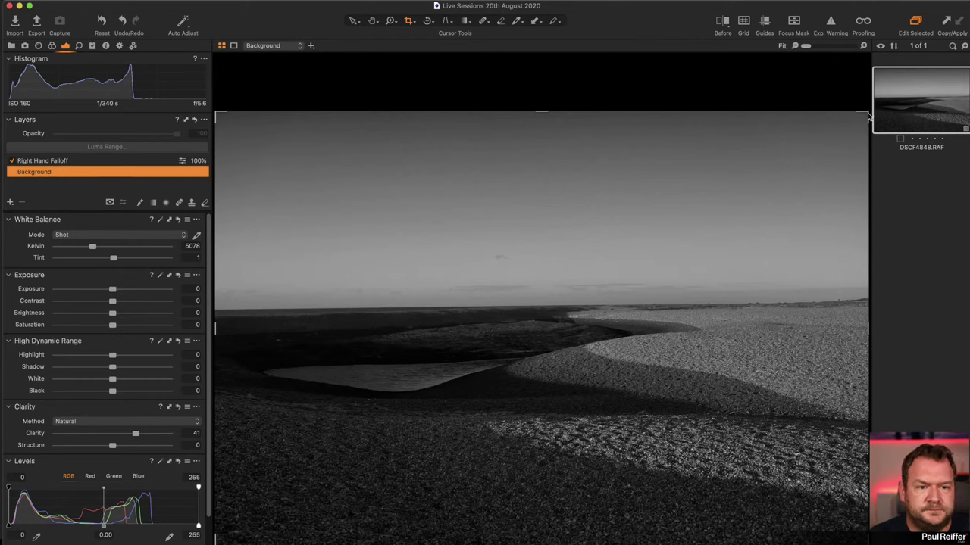
pyautogui.moveTo(867, 115); pyautogui.dragTo(867, 220)
pyautogui.moveTo(767, 332); pyautogui.dragTo(767, 287)
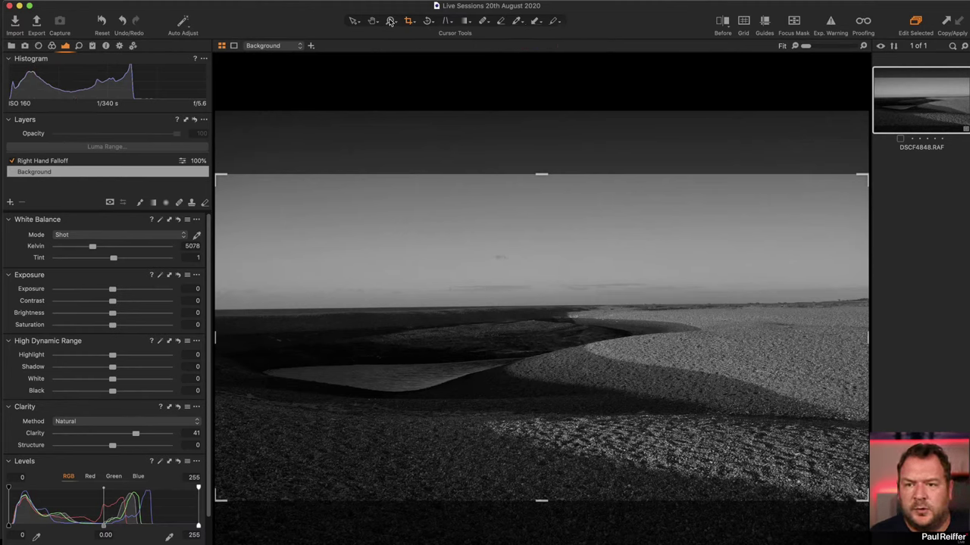
# Step: Straighten the photo along the sea horizon and shift the 1x2 crop slightly down
pyautogui.click(429, 21)
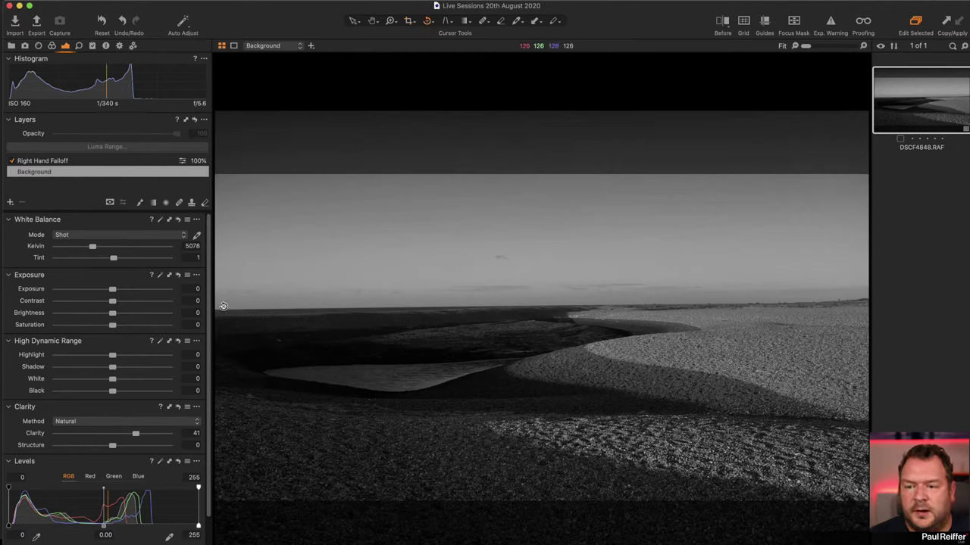
pyautogui.moveTo(217, 309); pyautogui.dragTo(847, 301)
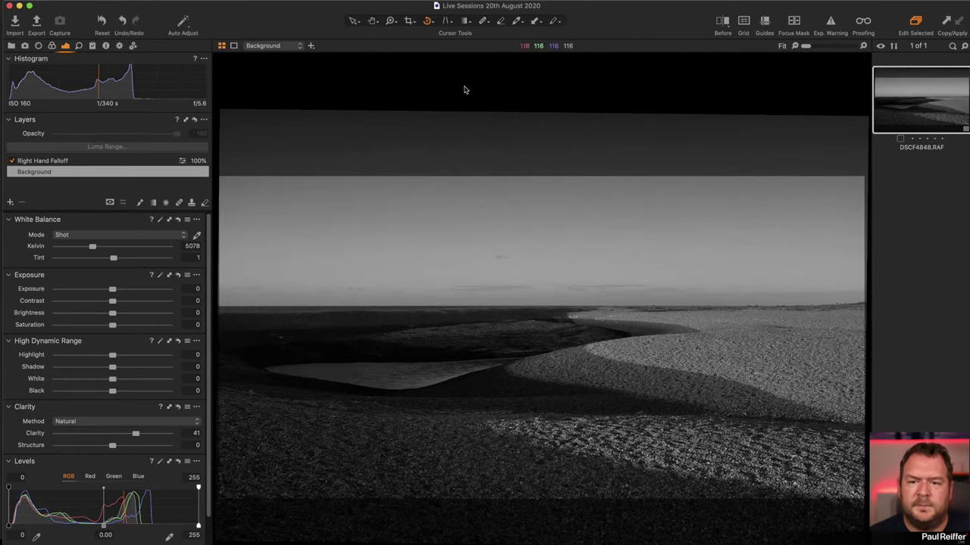
pyautogui.click(407, 21)
pyautogui.moveTo(612, 337); pyautogui.dragTo(665, 370)
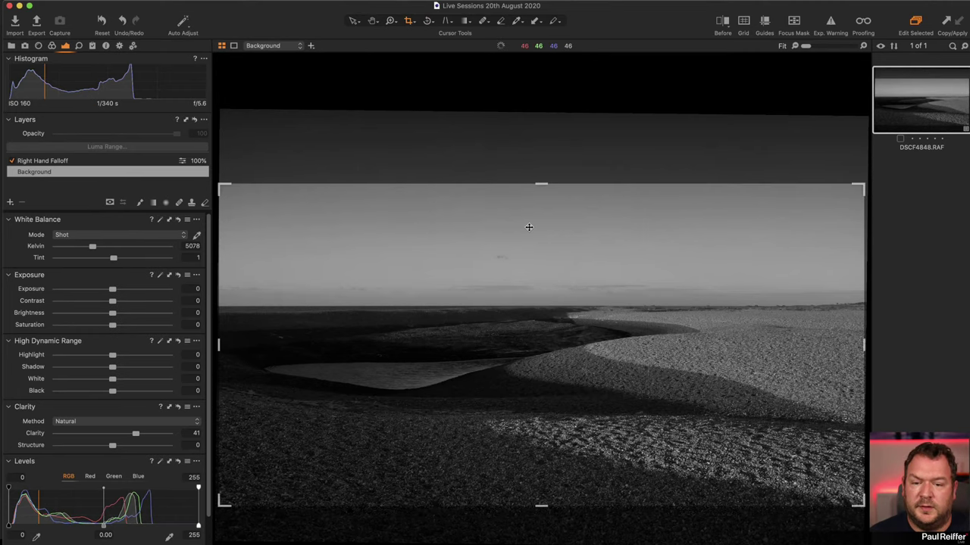
pyautogui.click(353, 21)
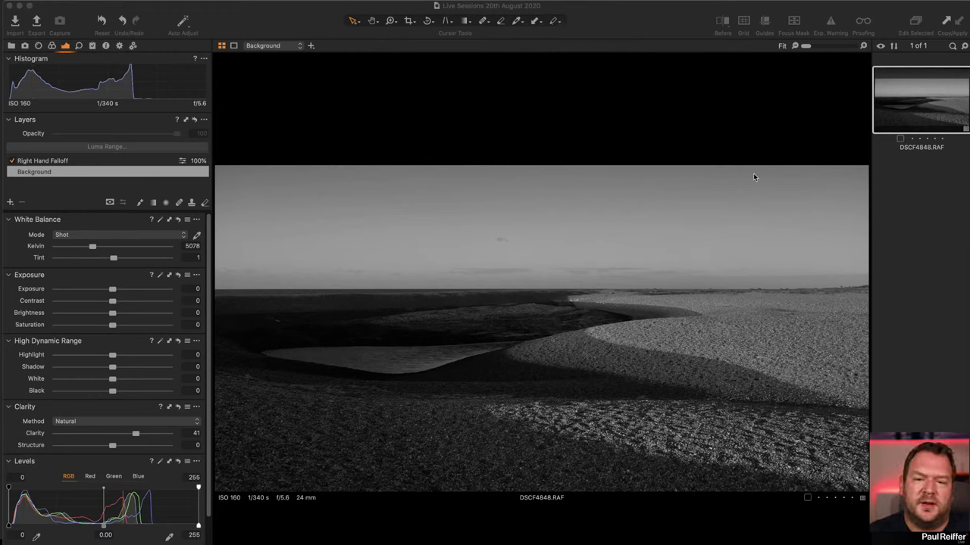
# Step: Add a new adjustment layer and rename it as Sky Falloff
pyautogui.click(10, 202)
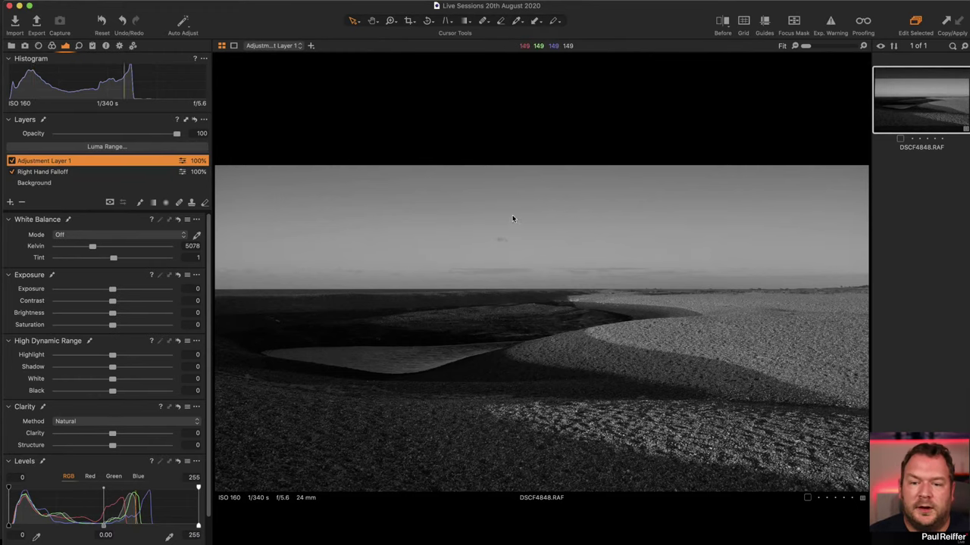
pyautogui.doubleClick(47, 161)
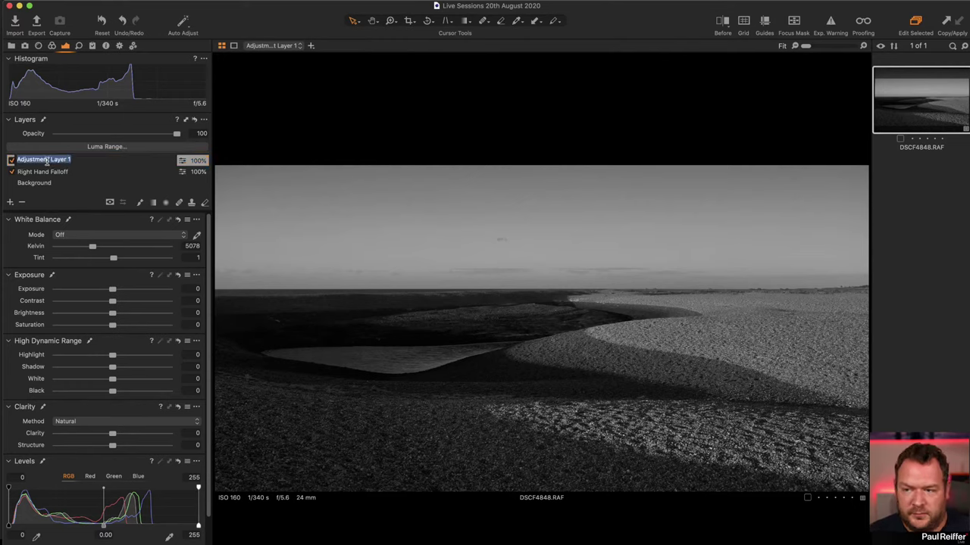
pyautogui.write('Sky Fallo')
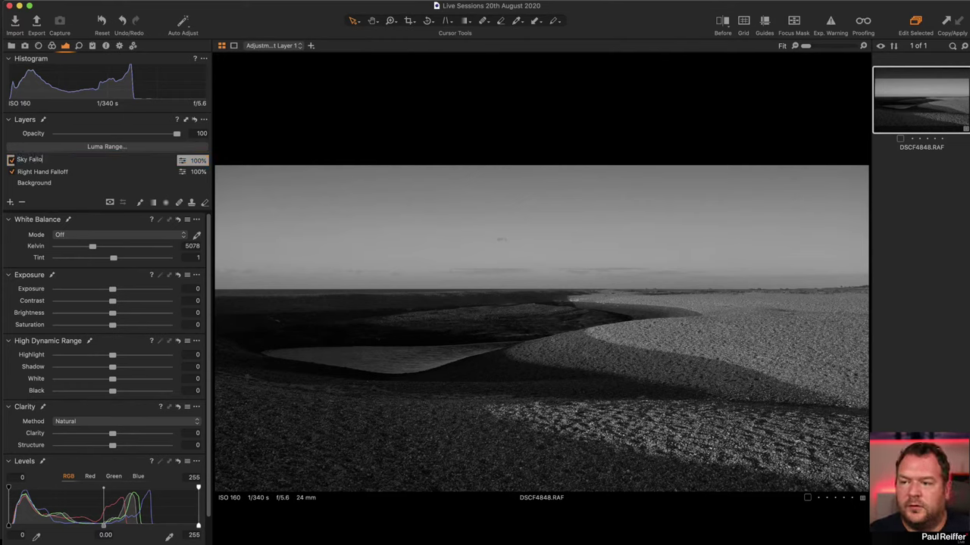
pyautogui.write('ff')
pyautogui.press('Return')
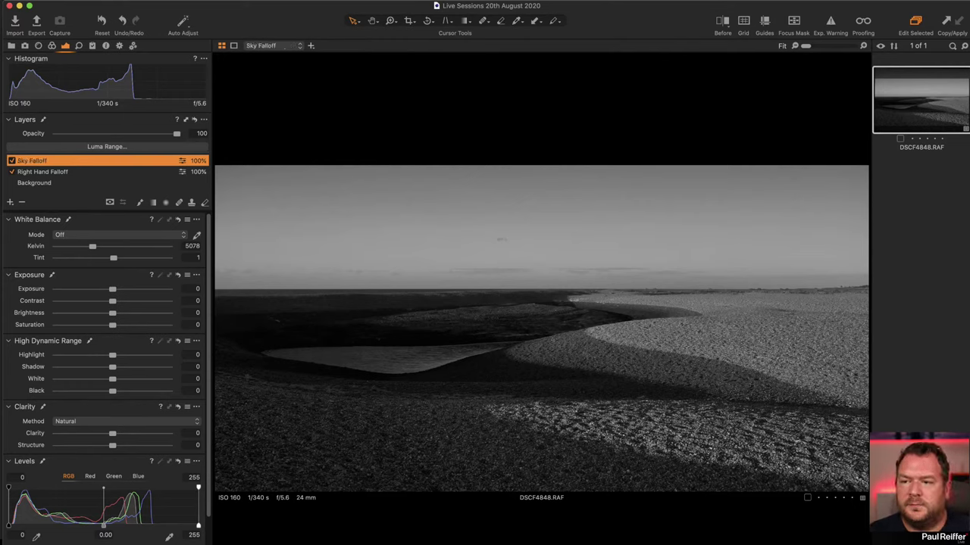
# Step: Draw a linear gradient mask from above the photo down past the horizon and set the Sky Falloff layer's exposure to -0.33
pyautogui.click(154, 204)
pyautogui.moveTo(550, 162); pyautogui.dragTo(312, 263)
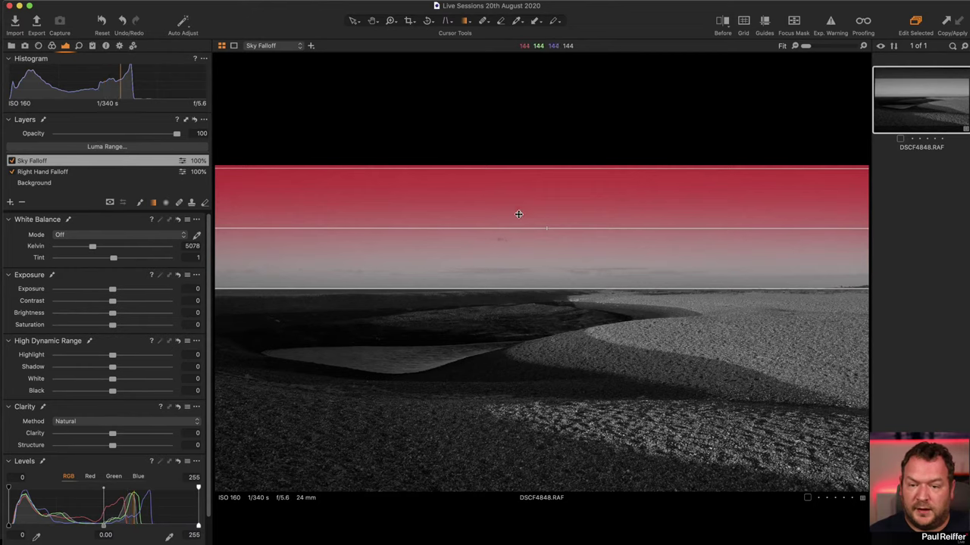
pyautogui.moveTo(541, 292); pyautogui.dragTo(541, 321)
pyautogui.moveTo(546, 162); pyautogui.dragTo(548, 144)
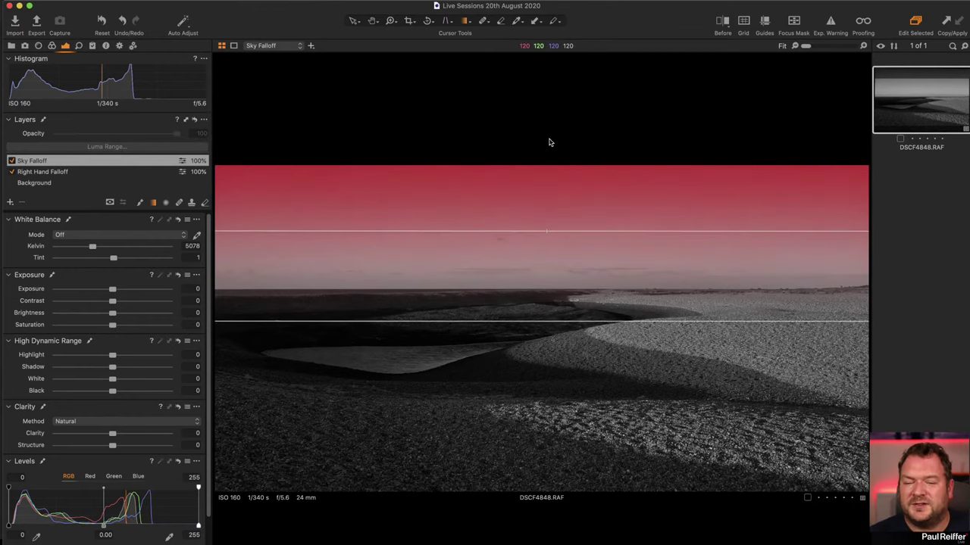
pyautogui.moveTo(113, 291); pyautogui.dragTo(108, 292)
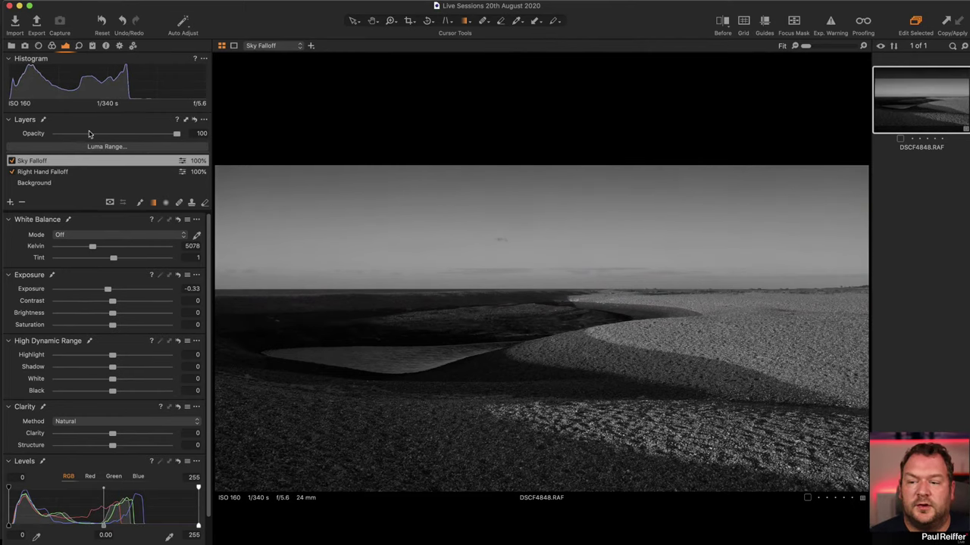
# Step: Set the Background layer's RGB Levels white point to 201, leaving the black point at 0
pyautogui.scroll(-5, 125, 337)
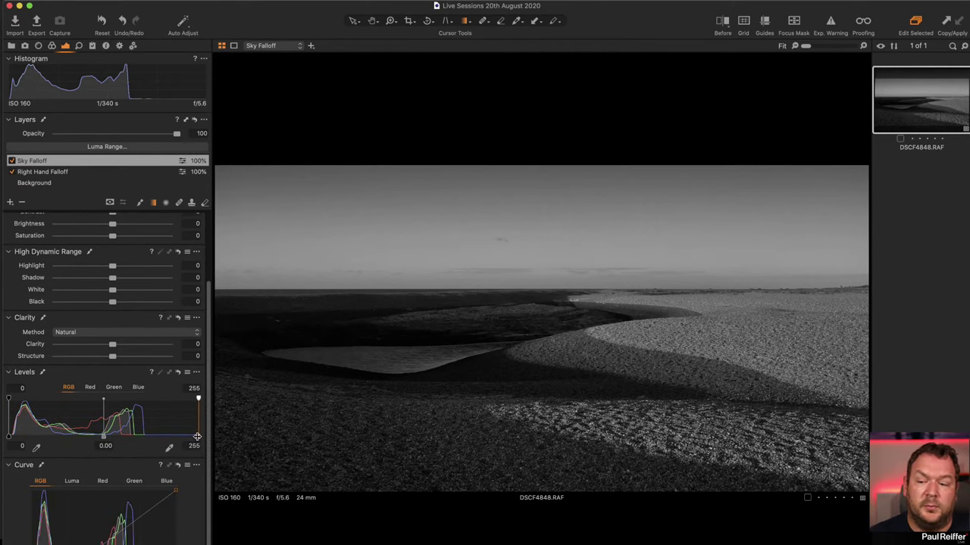
pyautogui.moveTo(197, 439); pyautogui.dragTo(199, 437)
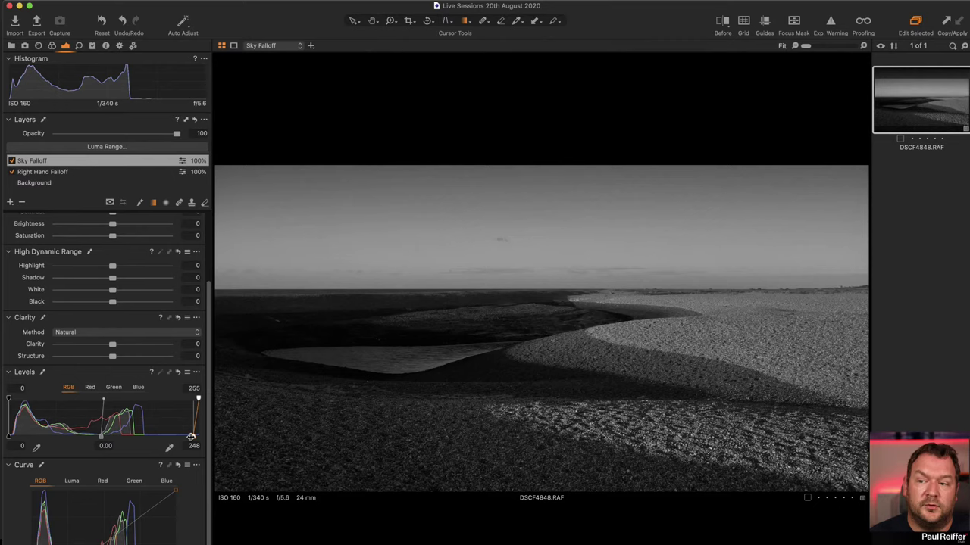
pyautogui.click(44, 183)
pyautogui.moveTo(198, 437); pyautogui.dragTo(163, 436)
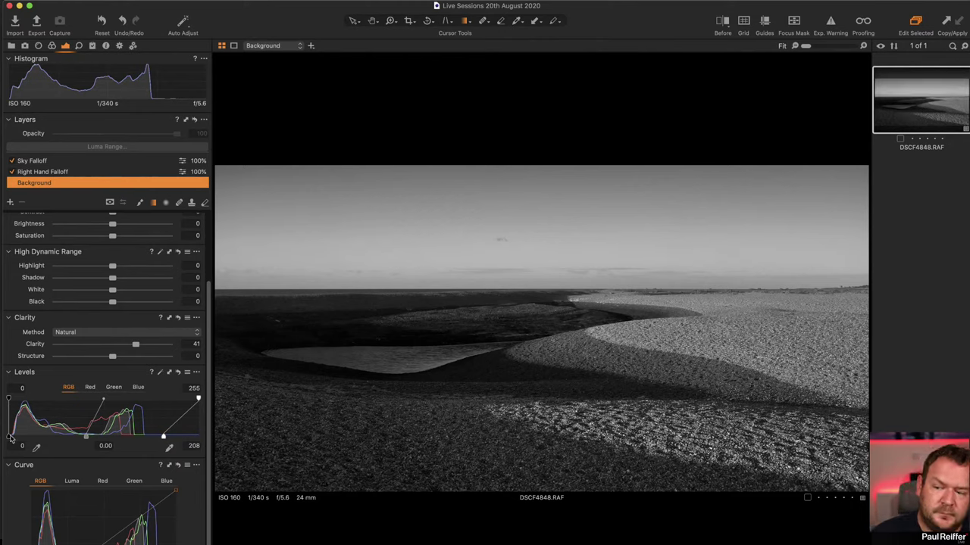
pyautogui.moveTo(9, 437); pyautogui.dragTo(3, 437)
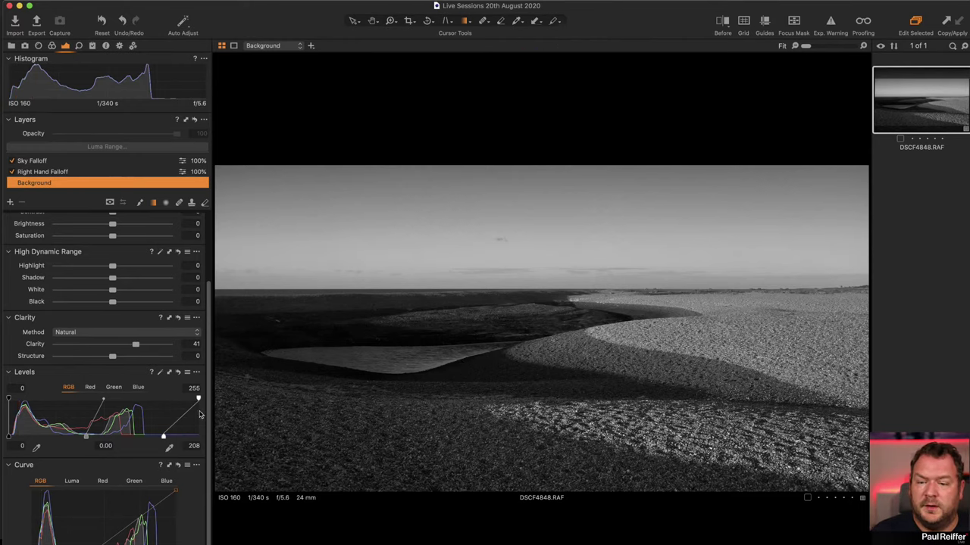
pyautogui.moveTo(163, 437); pyautogui.dragTo(157, 437)
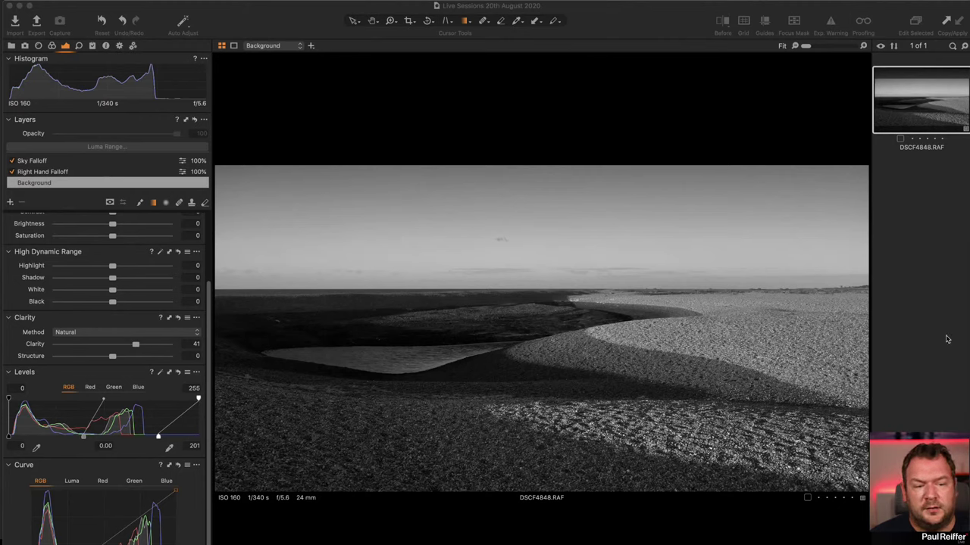
# Step: Preview the BW-500 - II and B&W Neutral styles on the beach photo
pyautogui.click(92, 46)
pyautogui.click(114, 291)
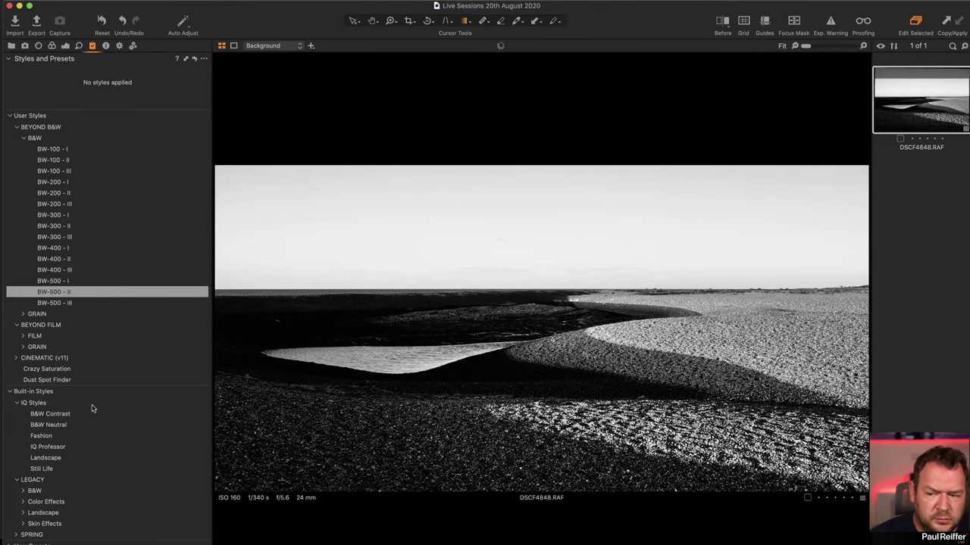
pyautogui.click(63, 425)
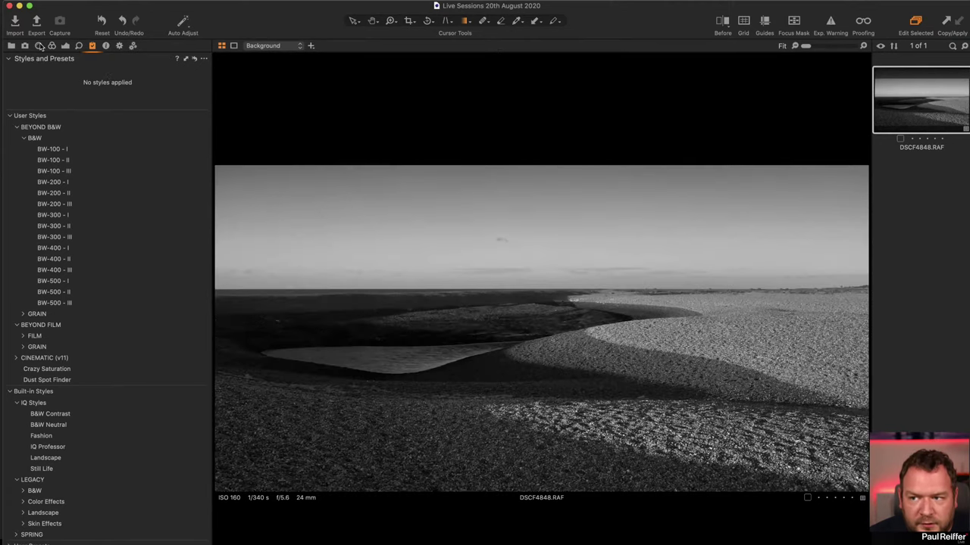
# Step: Look through the film curve options in the beach photo's Base Characteristics, and review its clarity, levels and curve settings
pyautogui.click(39, 46)
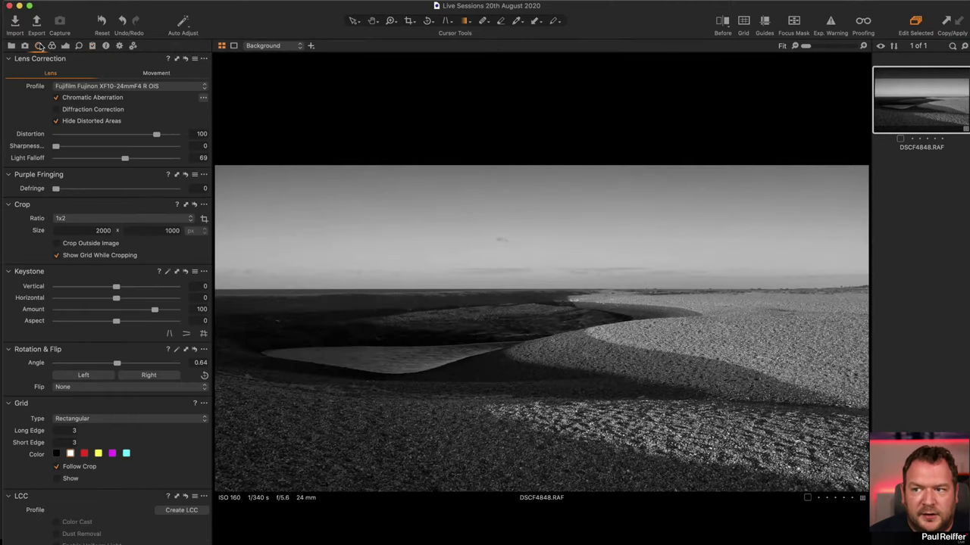
pyautogui.click(51, 46)
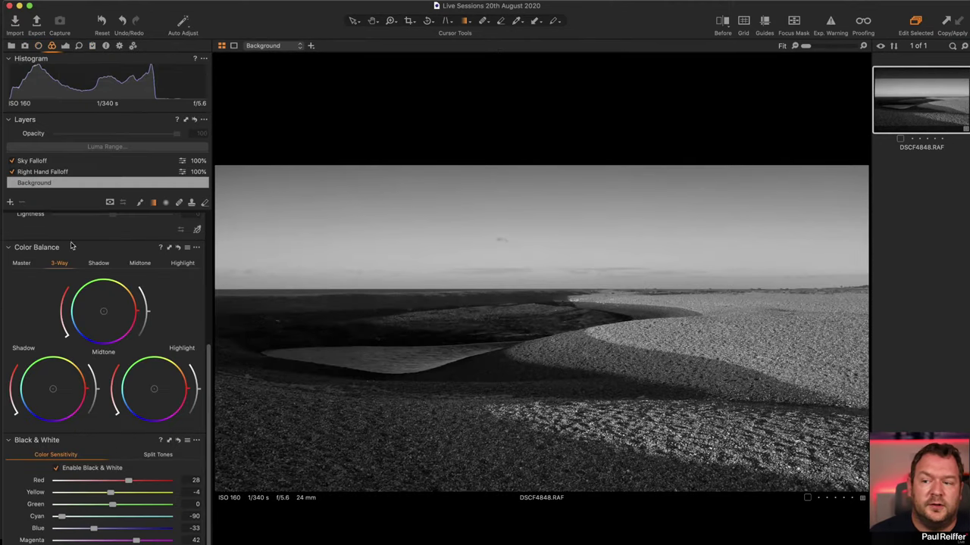
pyautogui.scroll(5, 71, 246)
pyautogui.click(90, 246)
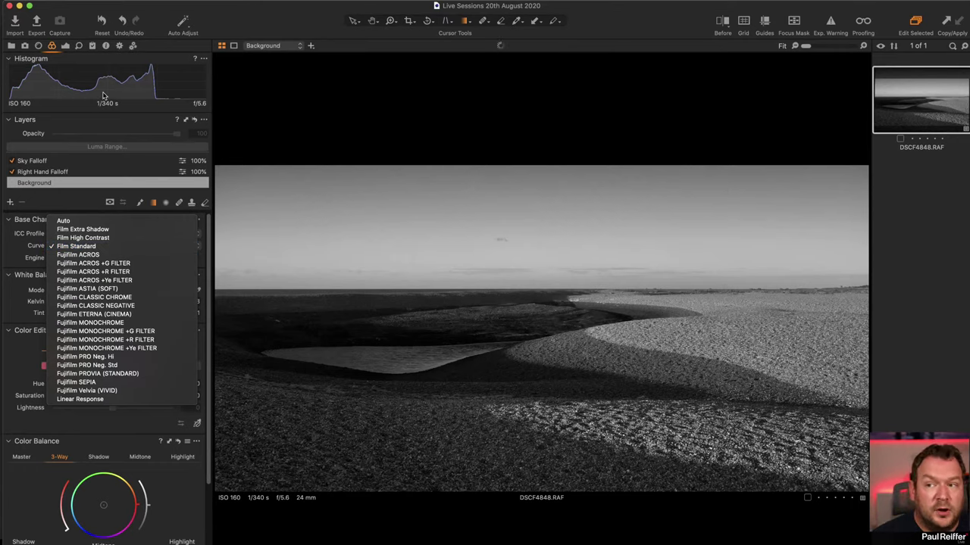
pyautogui.click(118, 408)
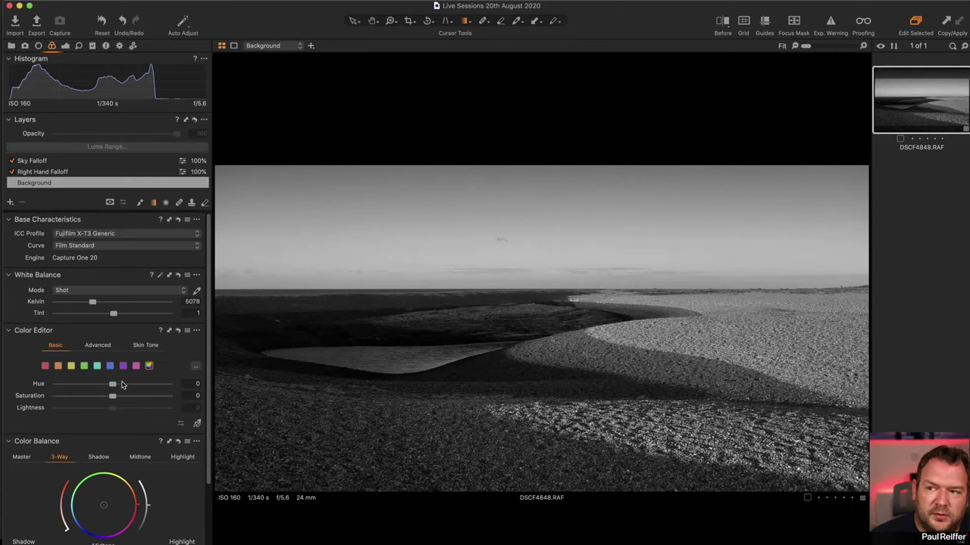
pyautogui.click(65, 46)
pyautogui.scroll(-2, 169, 367)
pyautogui.scroll(1, 169, 367)
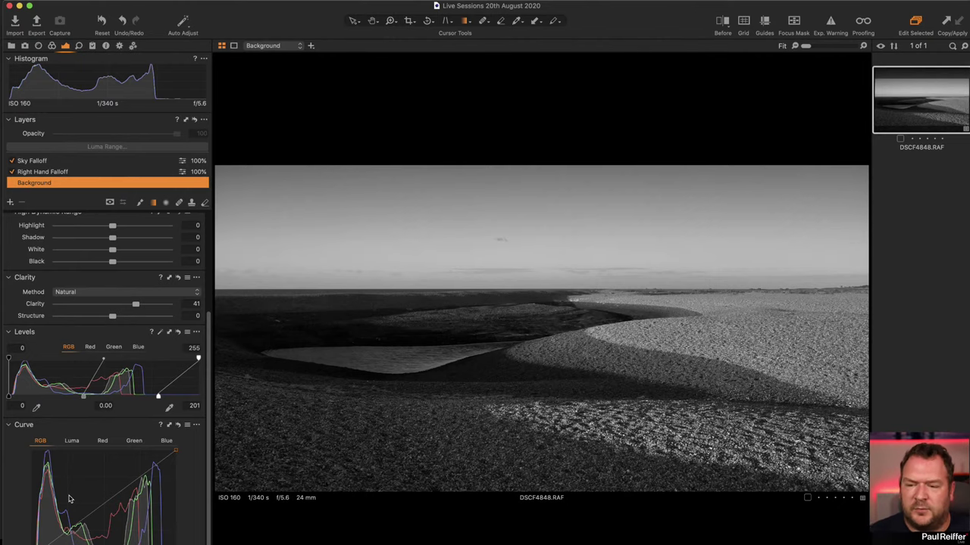
# Step: Open the user collection with the four lightning photos and view the first photo's levels and curve
pyautogui.click(12, 47)
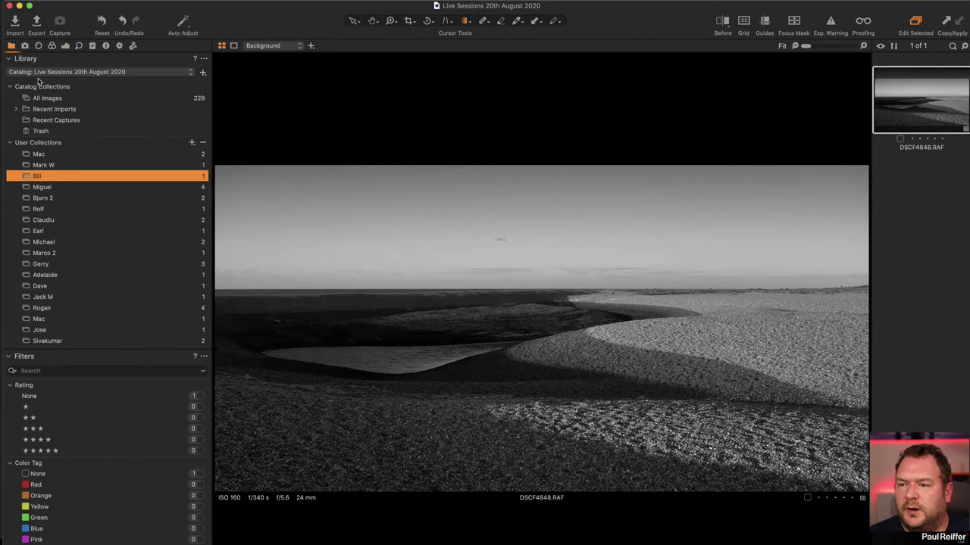
pyautogui.click(55, 188)
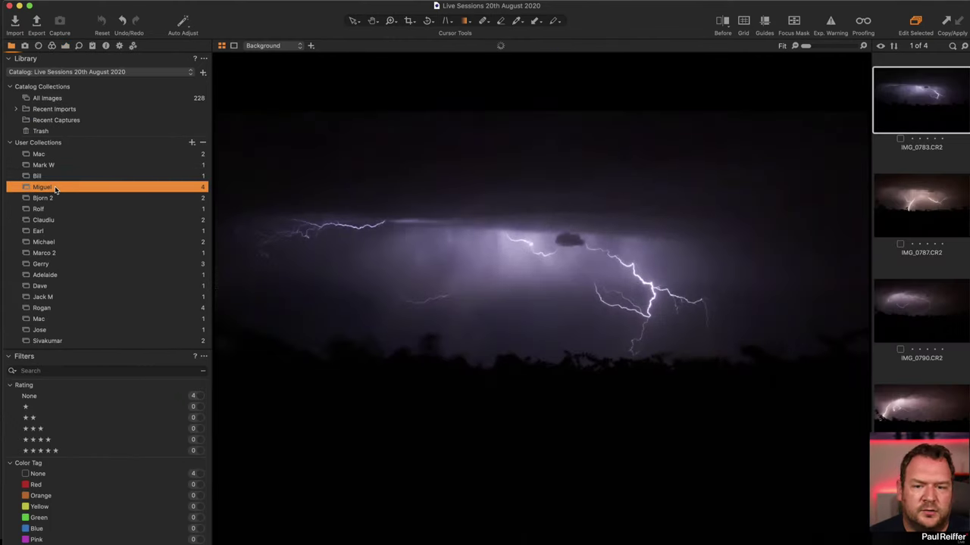
pyautogui.click(66, 46)
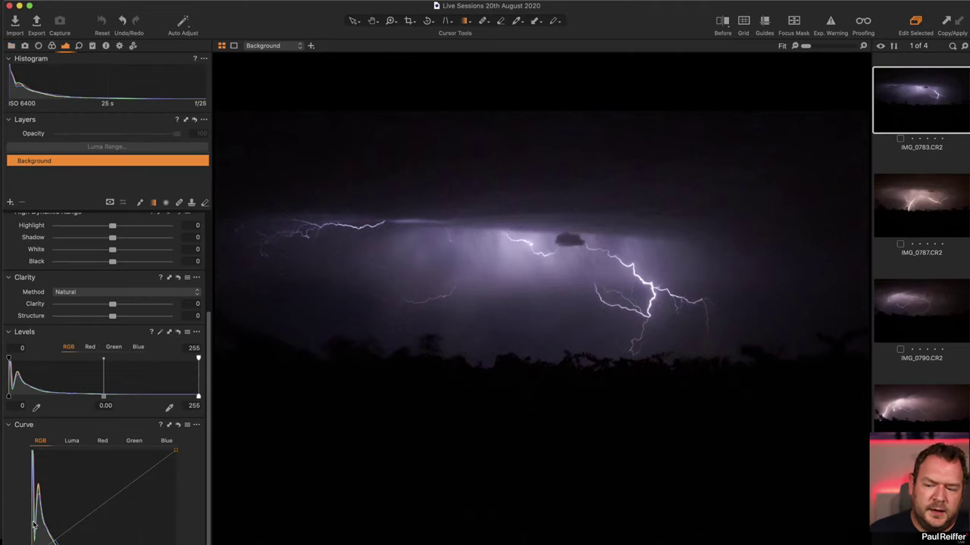
pyautogui.click(12, 46)
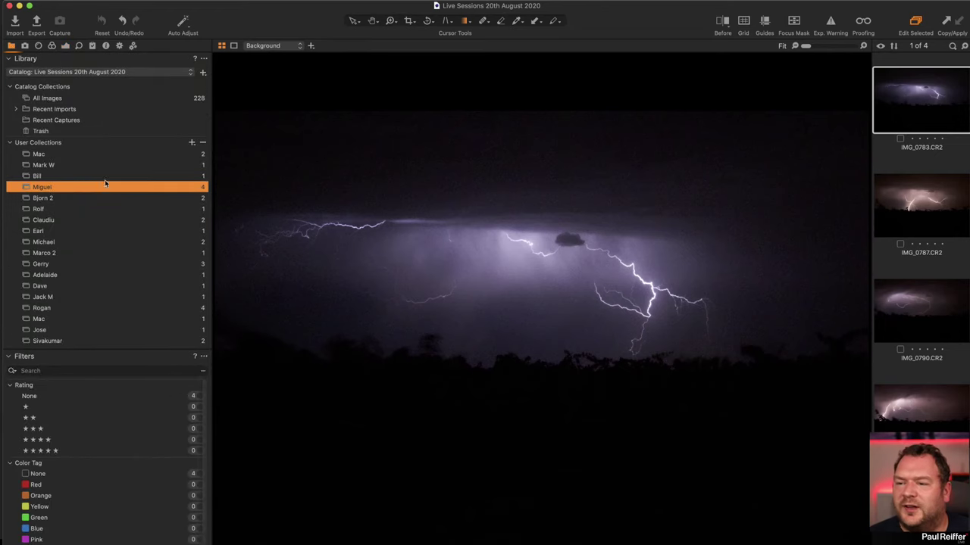
# Step: Open the collection with the black-and-white street photo and create a second variant of it without adjustments
pyautogui.click(53, 166)
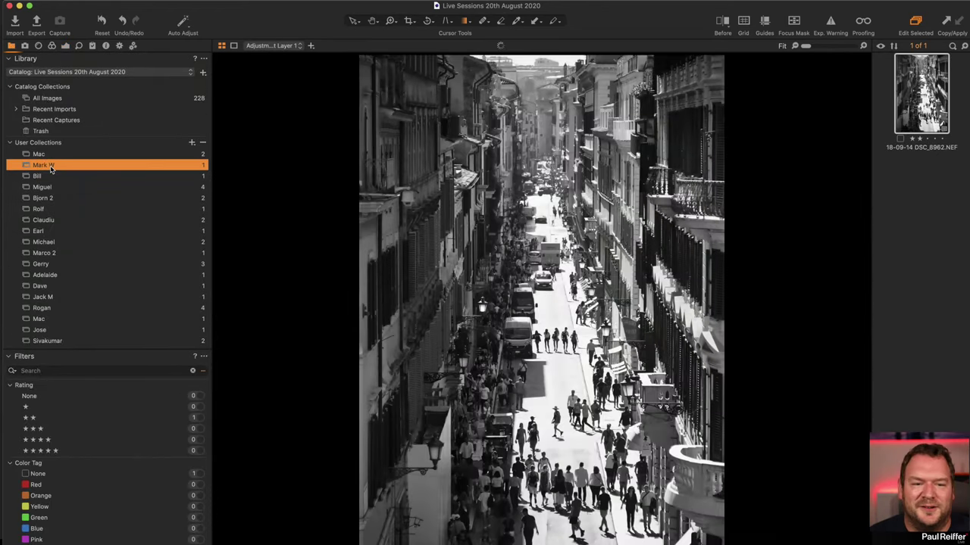
pyautogui.click(66, 46)
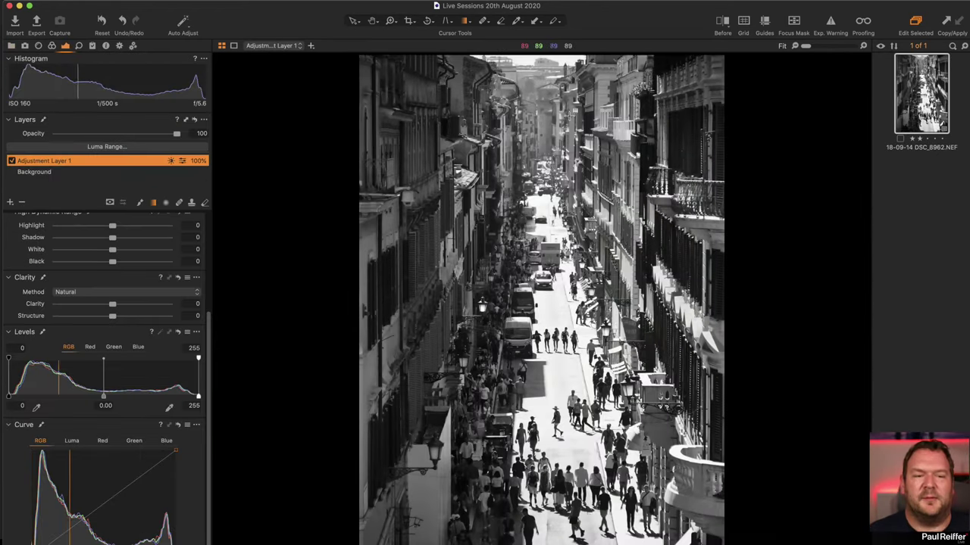
pyautogui.rightClick(908, 90)
pyautogui.click(923, 127)
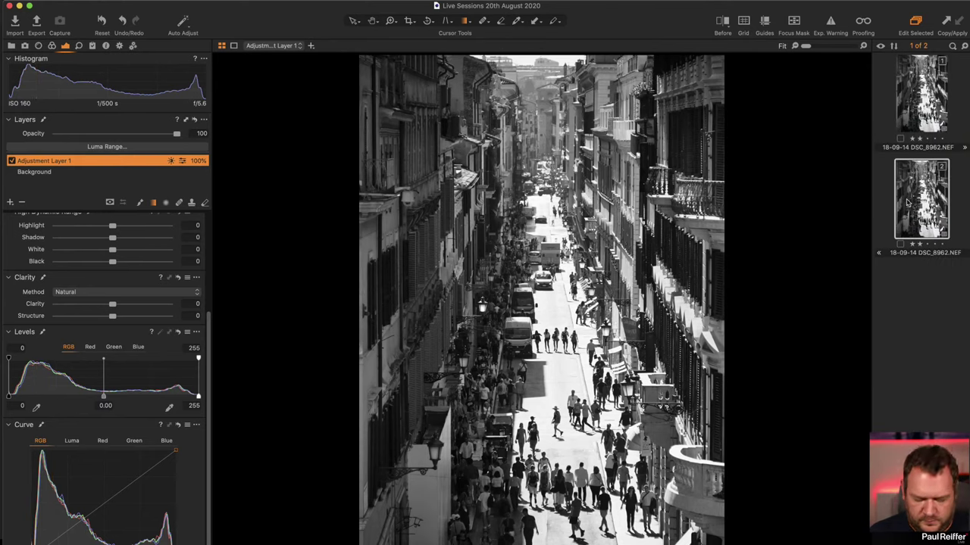
pyautogui.click(908, 202)
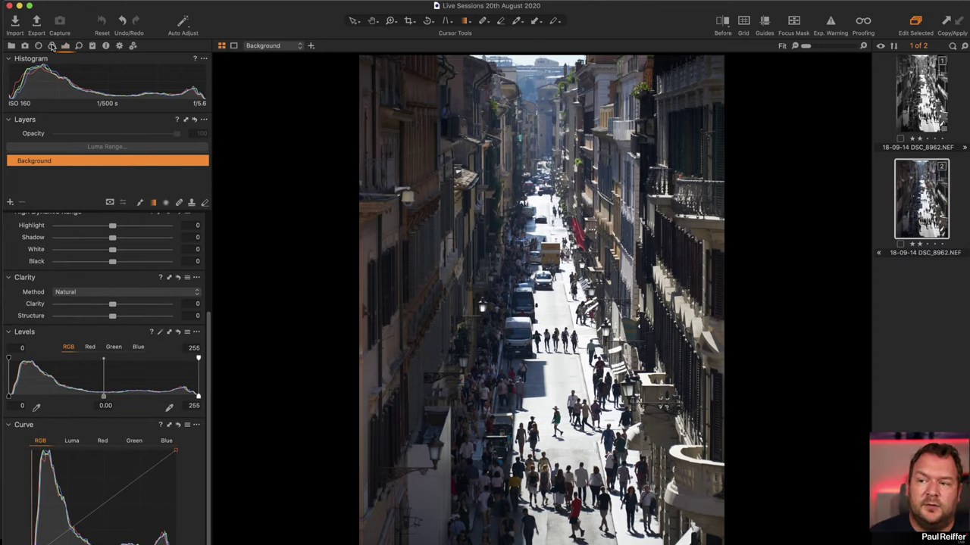
# Step: Check the film curve options for the second street photo variant and leave its curve on Auto
pyautogui.click(51, 46)
pyautogui.click(84, 245)
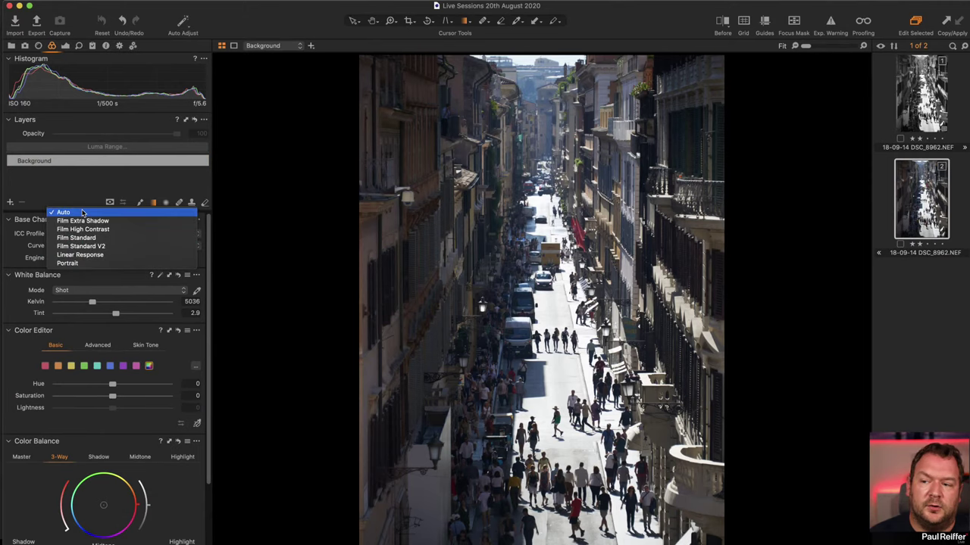
pyautogui.click(83, 213)
pyautogui.click(66, 46)
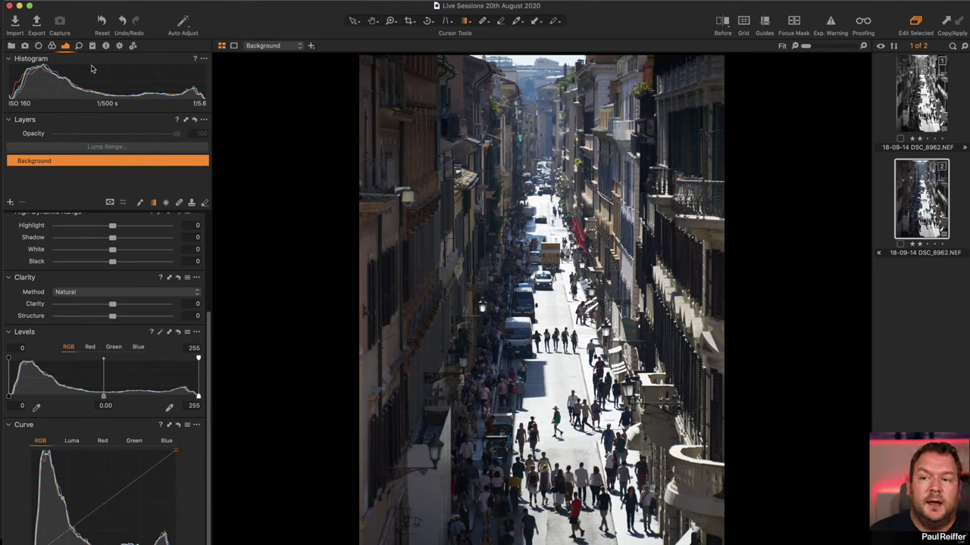
# Step: Clone the second street photo variant and set the clone's film curve to Linear Response
pyautogui.rightClick(915, 195)
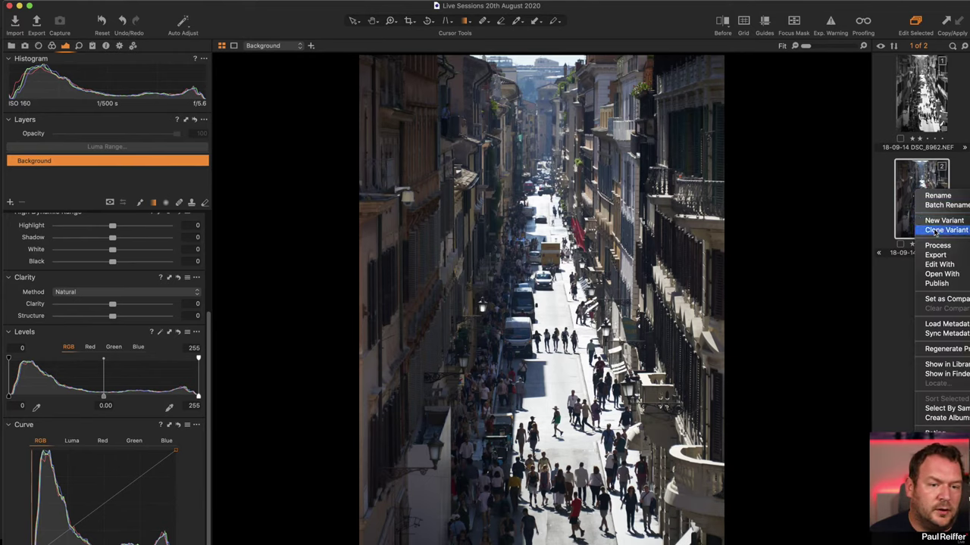
pyautogui.click(928, 231)
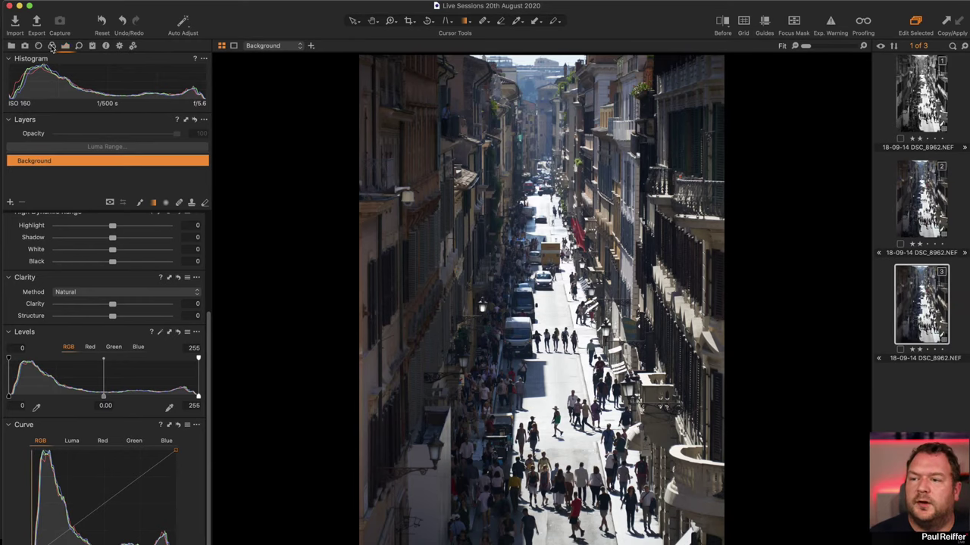
pyautogui.click(52, 45)
pyautogui.click(84, 246)
pyautogui.click(86, 290)
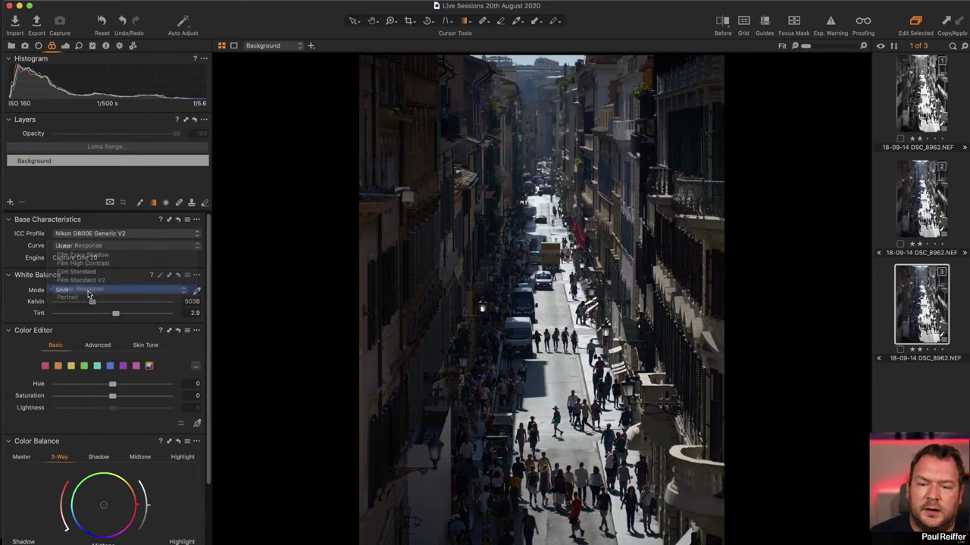
pyautogui.click(65, 45)
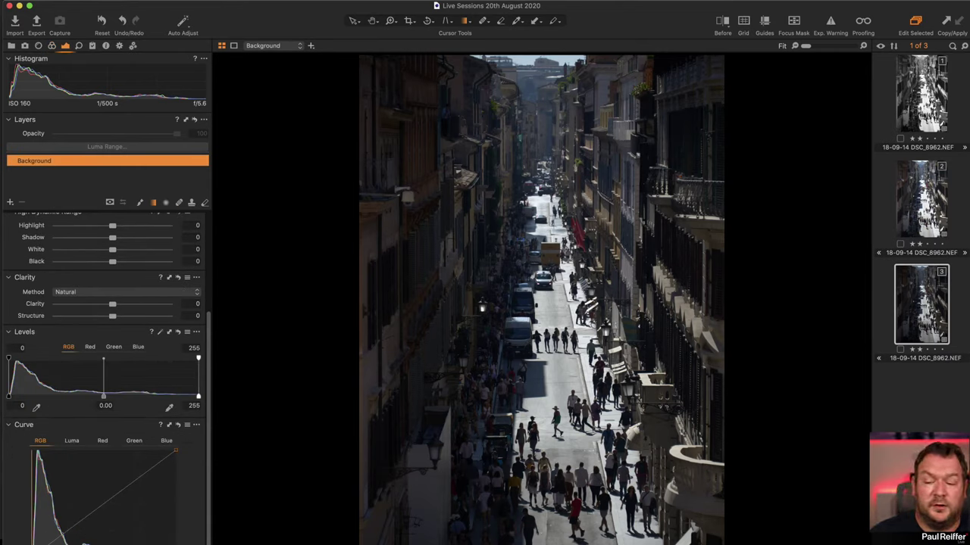
# Step: Compare the Auto curve variant with the Linear Response variant, examining their histograms, levels and curves
pyautogui.click(914, 212)
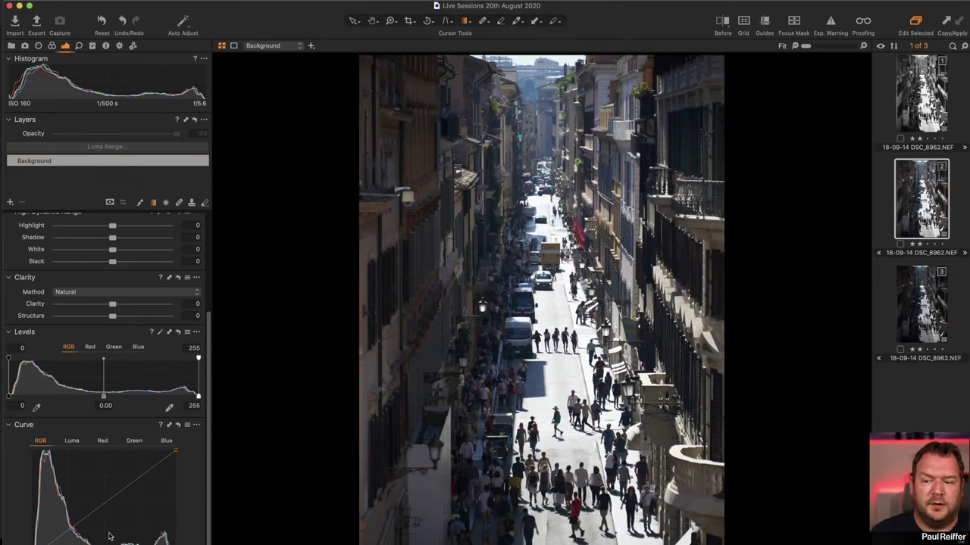
pyautogui.click(913, 299)
pyautogui.click(934, 209)
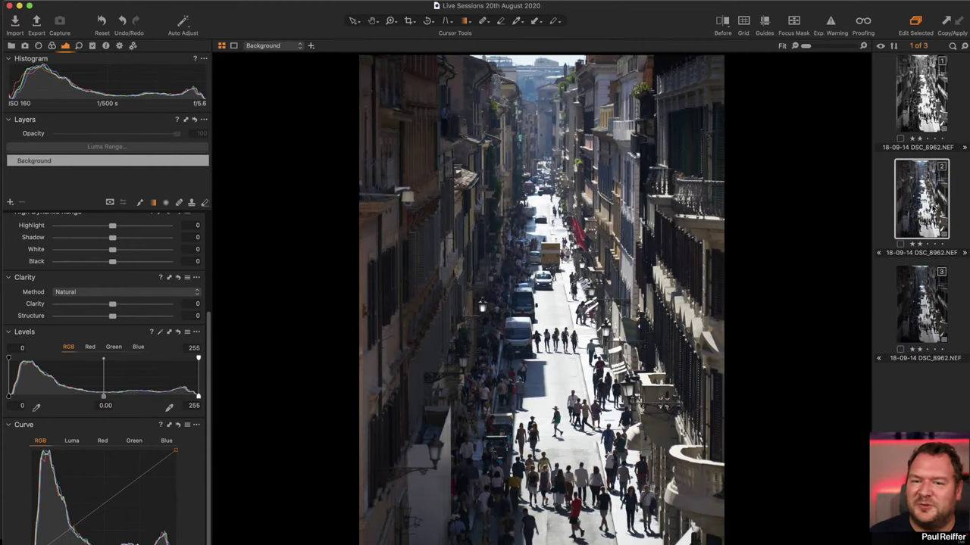
pyautogui.click(929, 293)
pyautogui.click(937, 192)
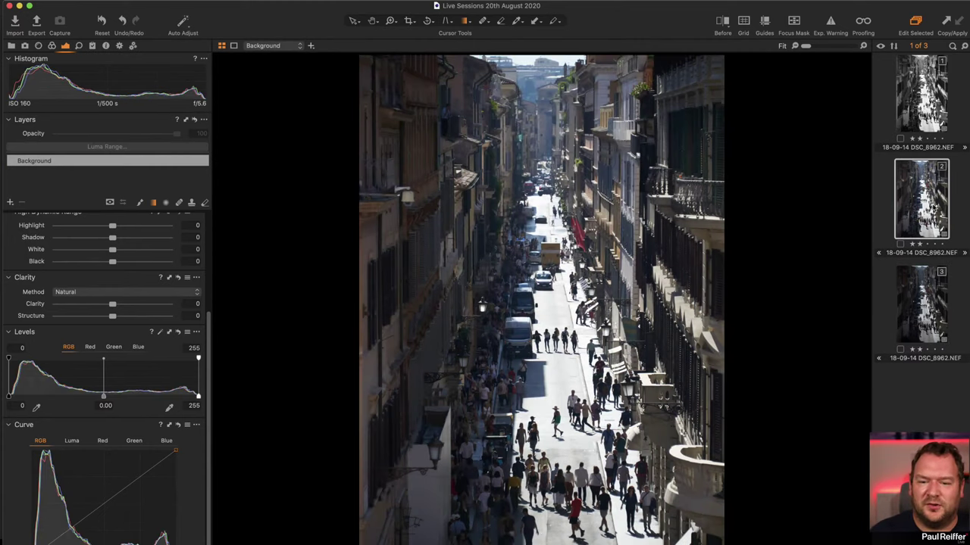
pyautogui.click(931, 295)
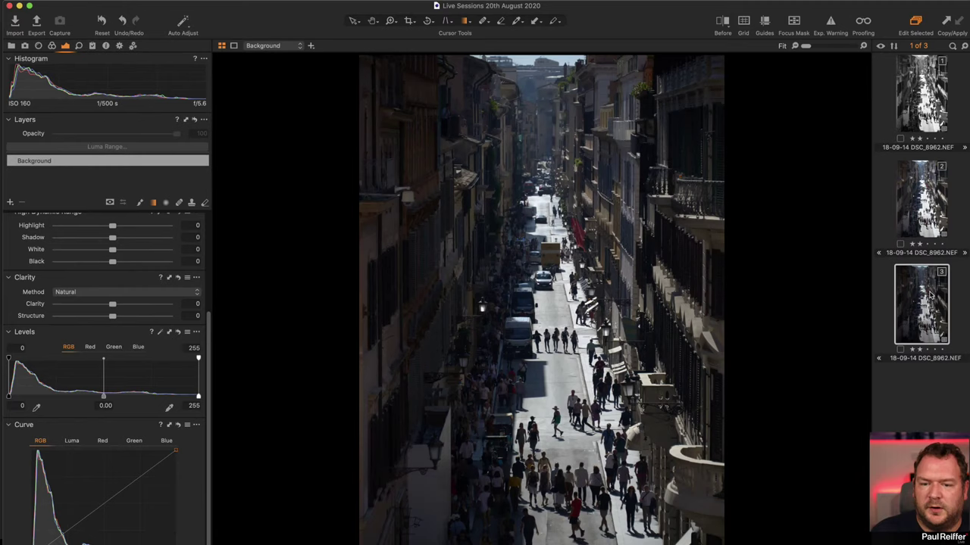
pyautogui.click(80, 47)
pyautogui.click(66, 46)
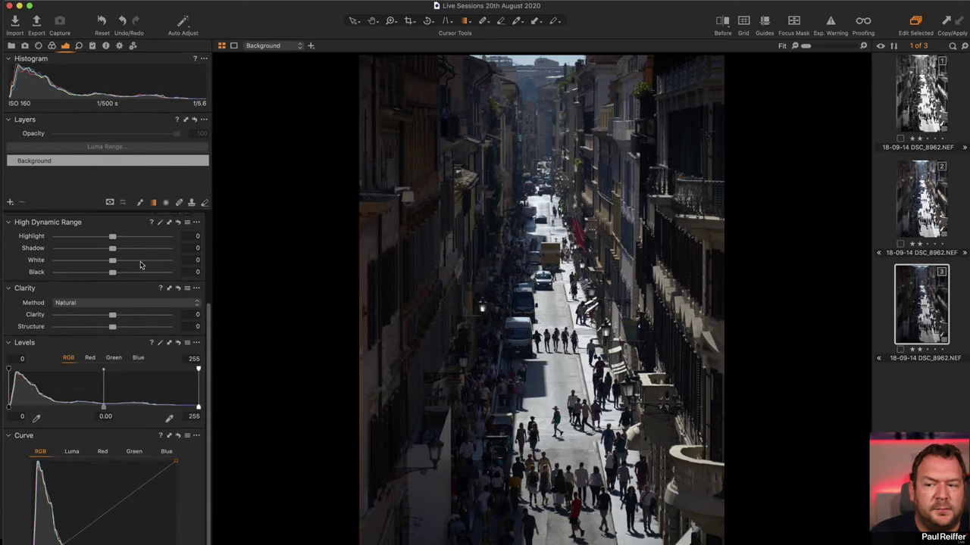
pyautogui.scroll(-2, 142, 310)
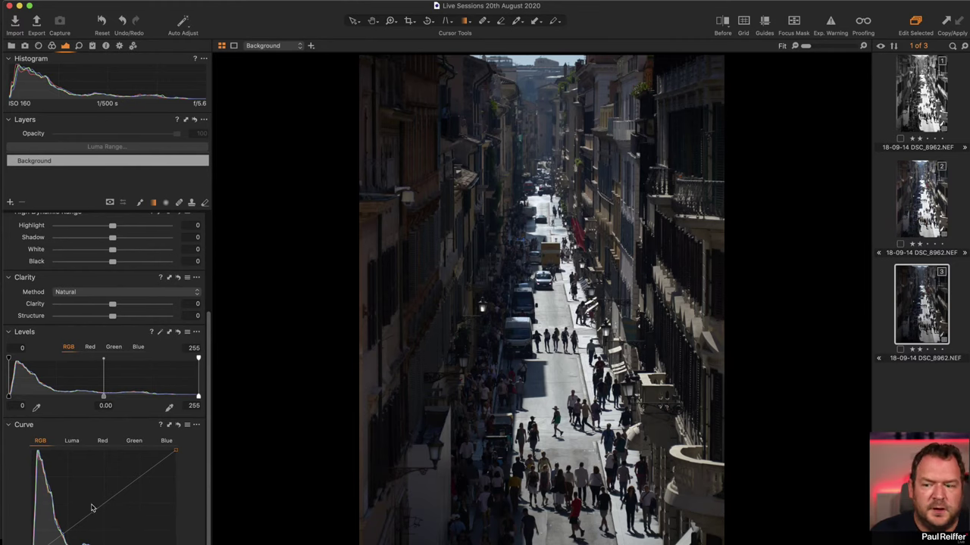
pyautogui.click(921, 199)
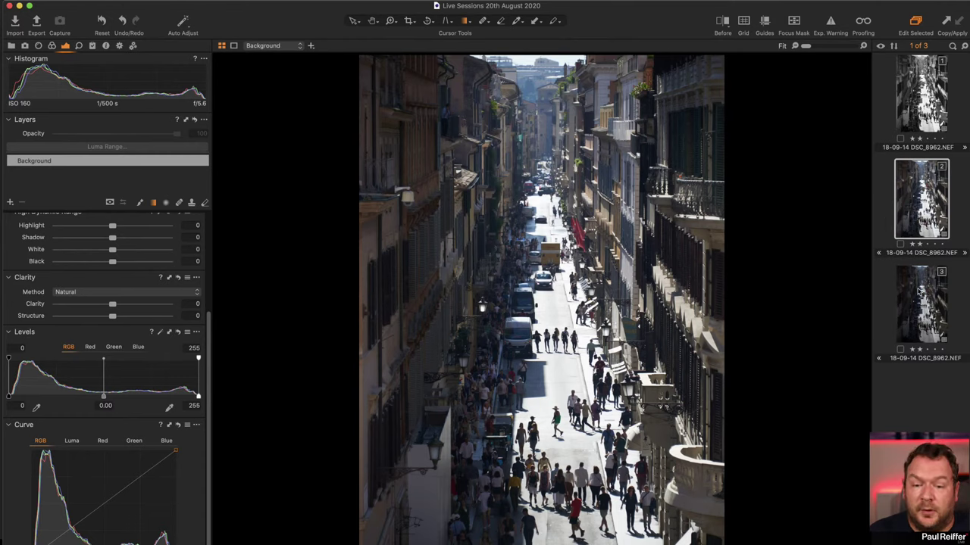
pyautogui.click(919, 291)
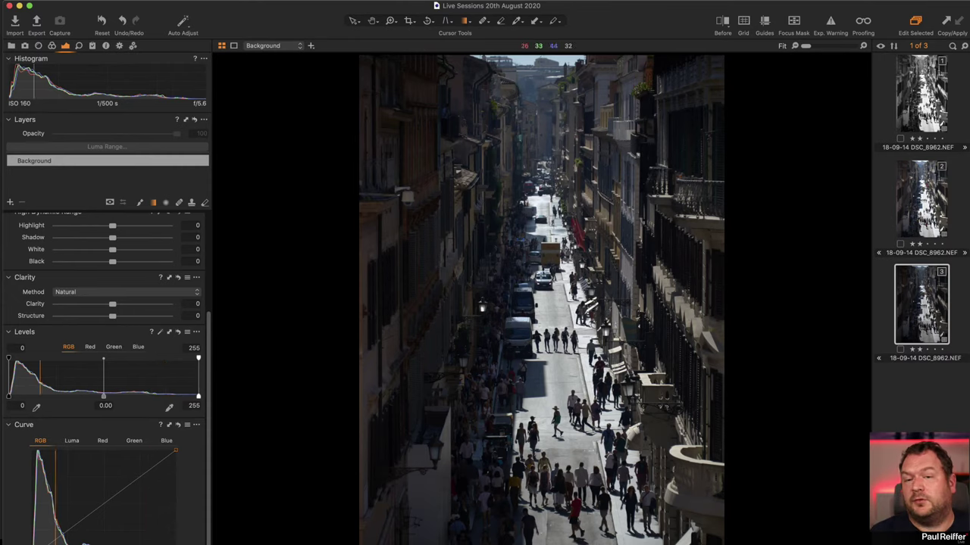
# Step: Adjust the second variant's High Dynamic Range to Highlight -61, Shadow 7, White -82 and Black 3
pyautogui.scroll(1, 132, 265)
pyautogui.scroll(3, 132, 265)
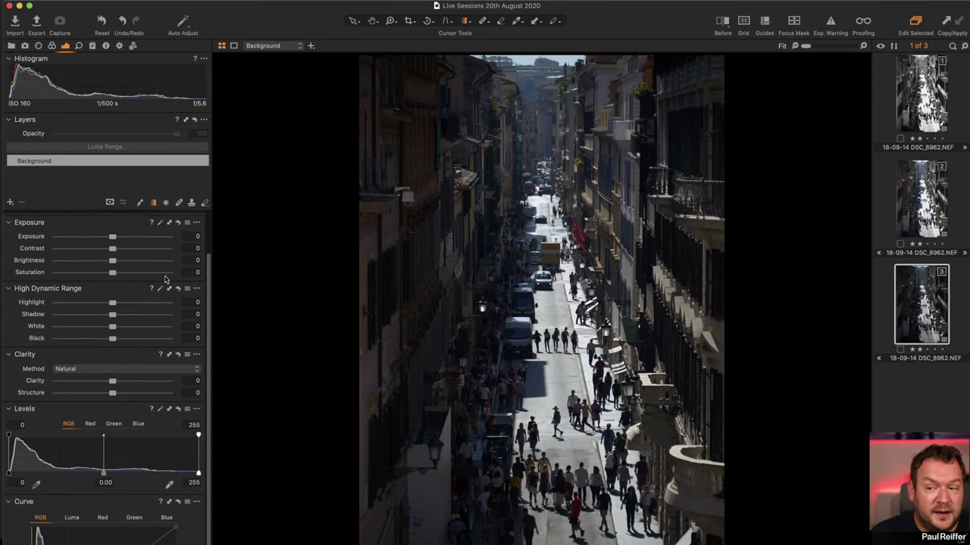
pyautogui.scroll(-3, 123, 324)
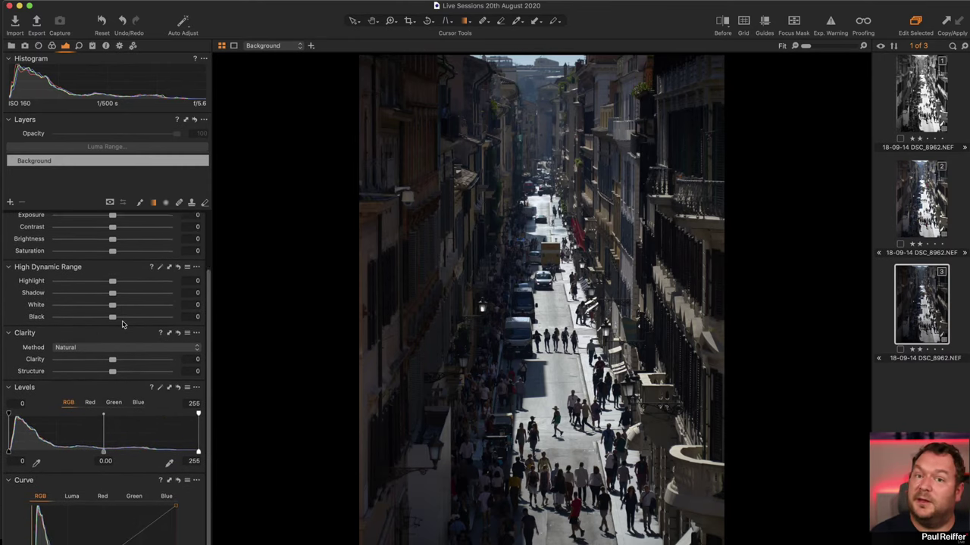
pyautogui.scroll(2, 122, 324)
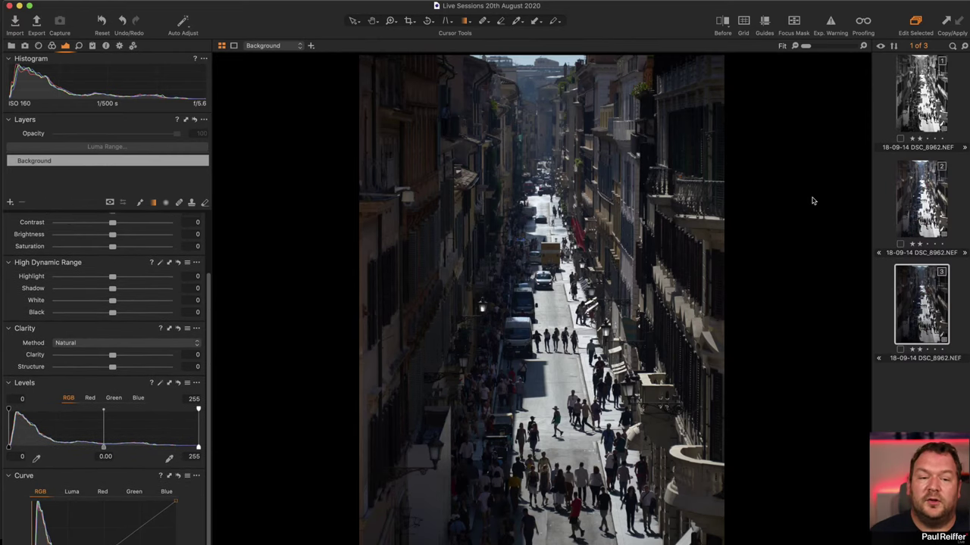
pyautogui.press('Up')
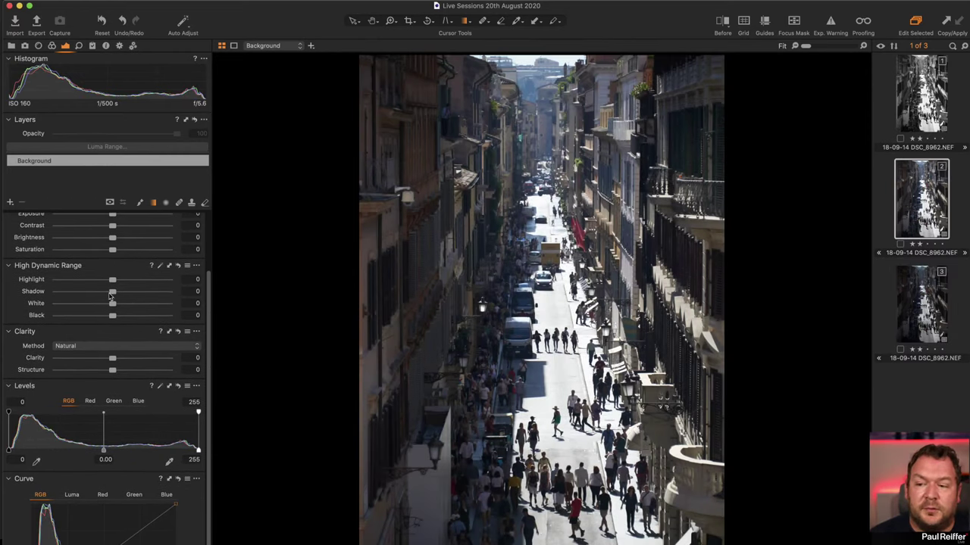
pyautogui.moveTo(112, 280); pyautogui.dragTo(114, 316)
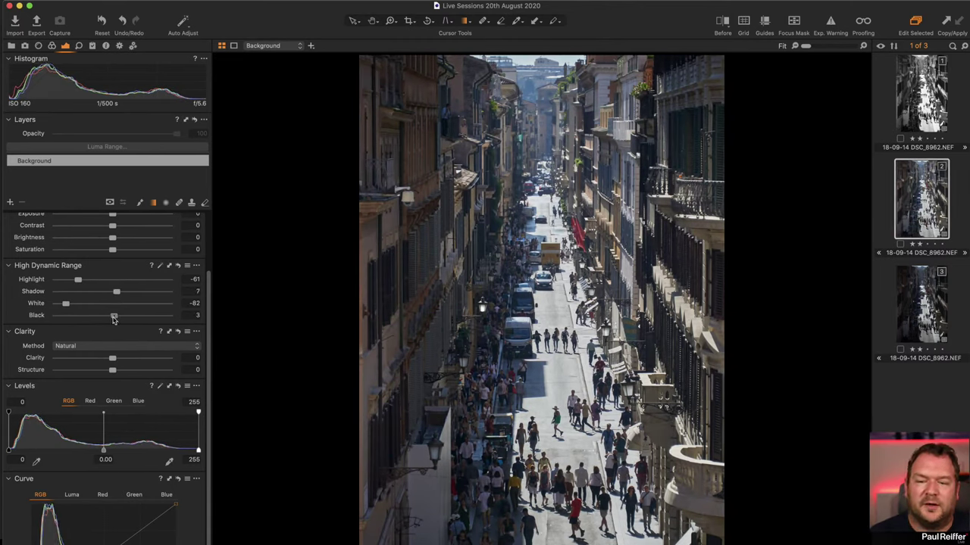
# Step: Raise the exposure of the Linear Response variant to 0.58 and compare it with the second variant
pyautogui.click(940, 319)
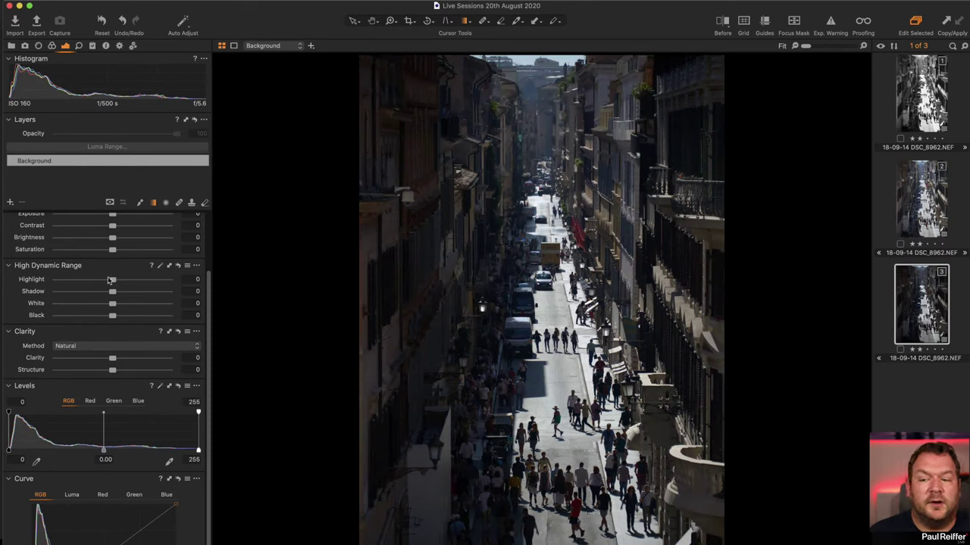
pyautogui.scroll(3, 109, 280)
pyautogui.moveTo(114, 259); pyautogui.dragTo(122, 258)
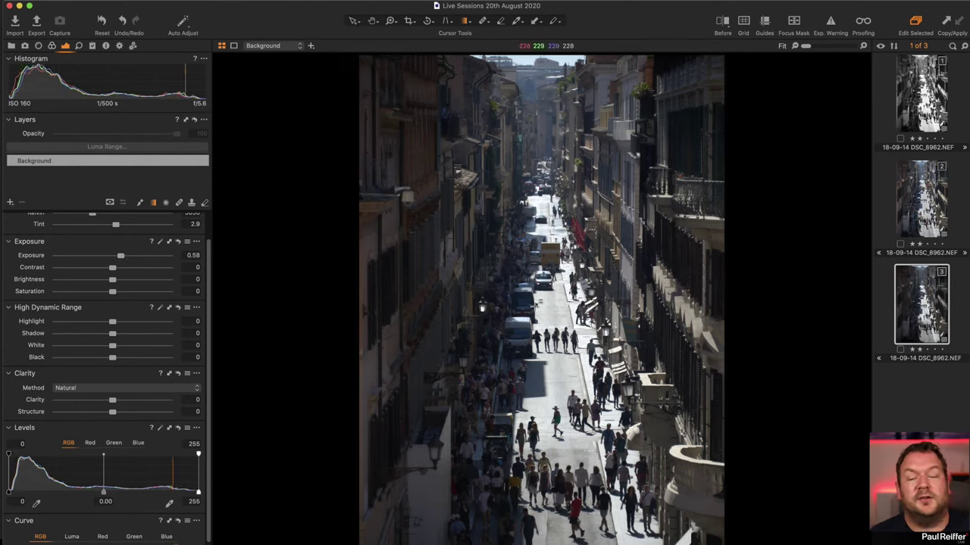
pyautogui.click(935, 215)
pyautogui.click(937, 296)
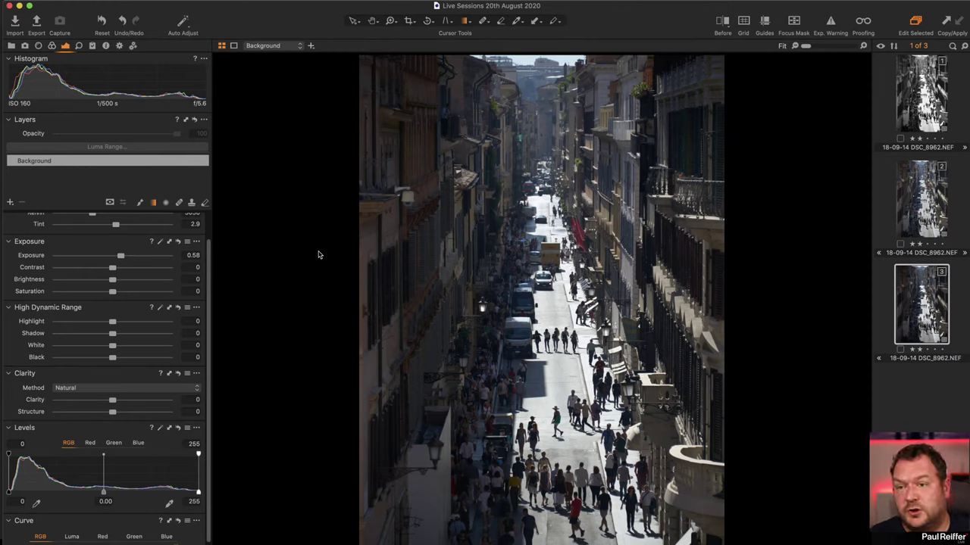
# Step: Open the user collection with the four lightning photos and view them, ending on IMG_0787.CR2
pyautogui.click(92, 46)
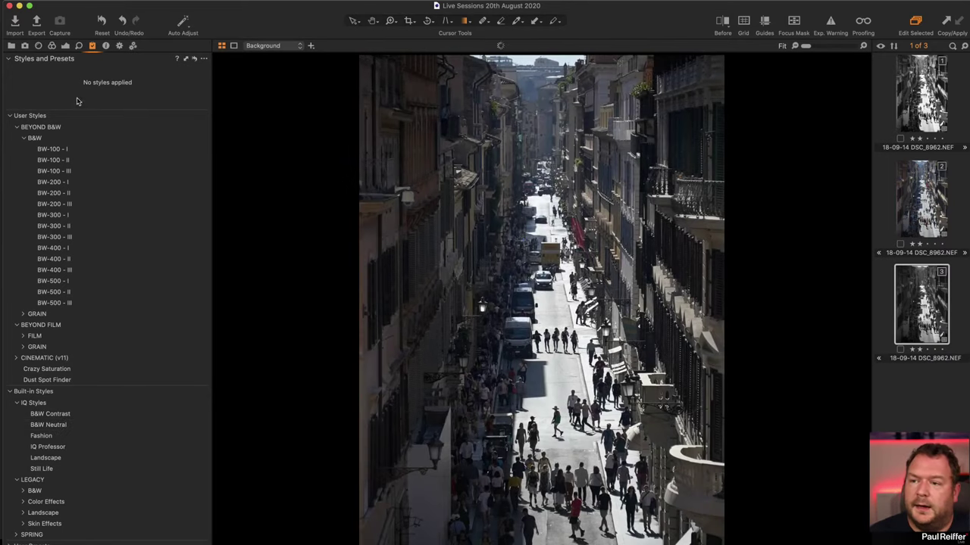
pyautogui.click(12, 46)
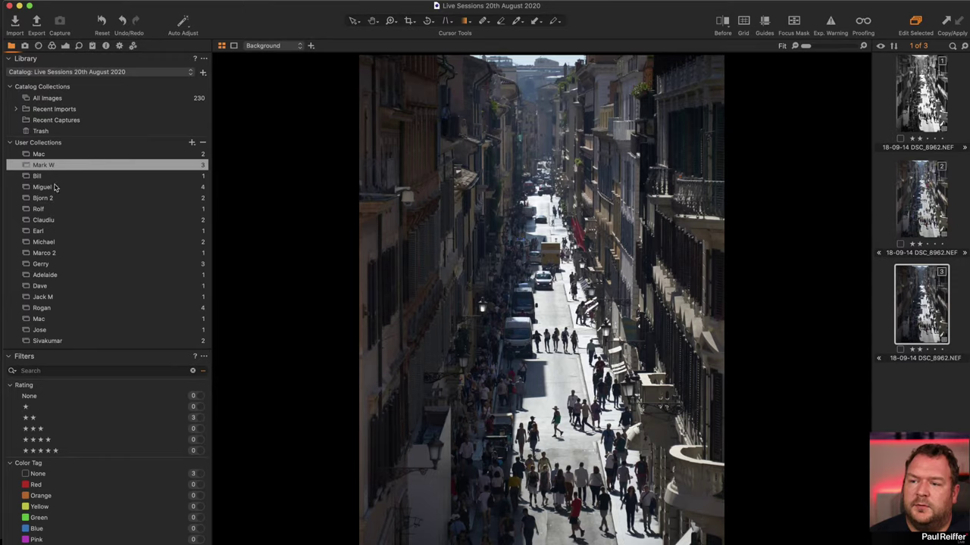
pyautogui.click(57, 188)
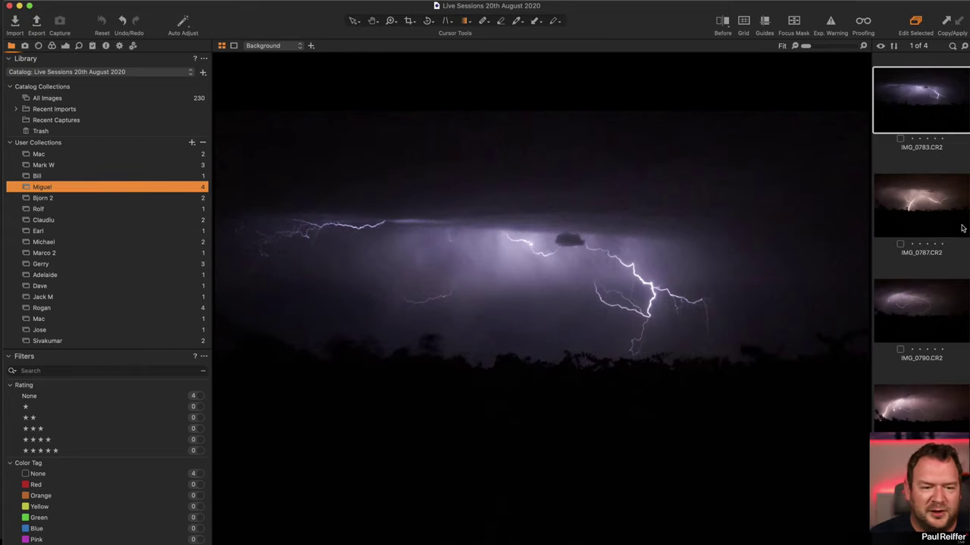
pyautogui.click(924, 231)
pyautogui.click(923, 318)
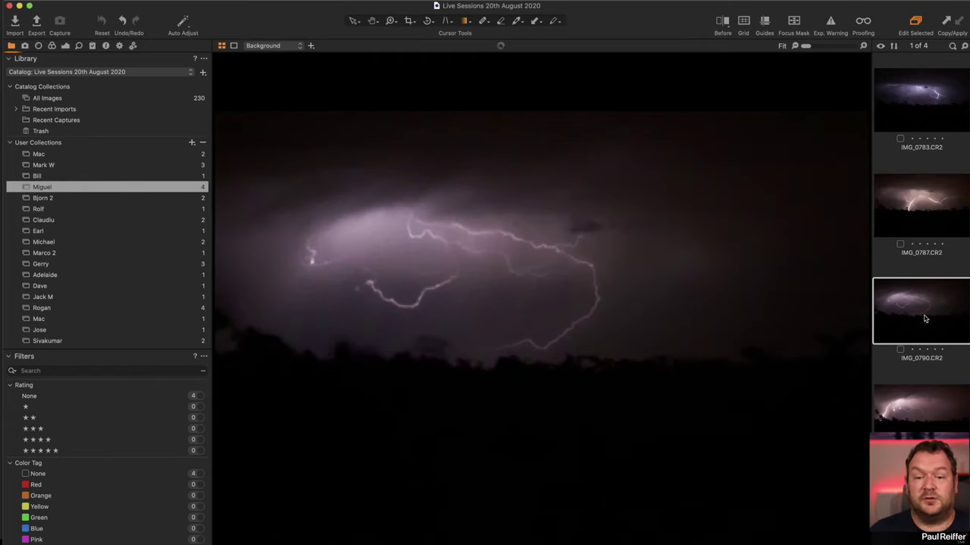
pyautogui.click(918, 395)
pyautogui.click(919, 303)
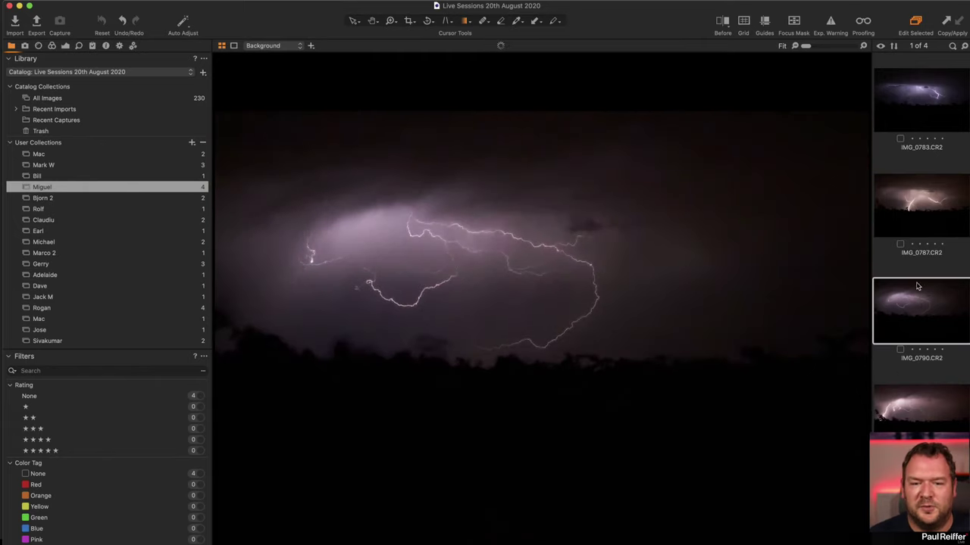
pyautogui.click(920, 215)
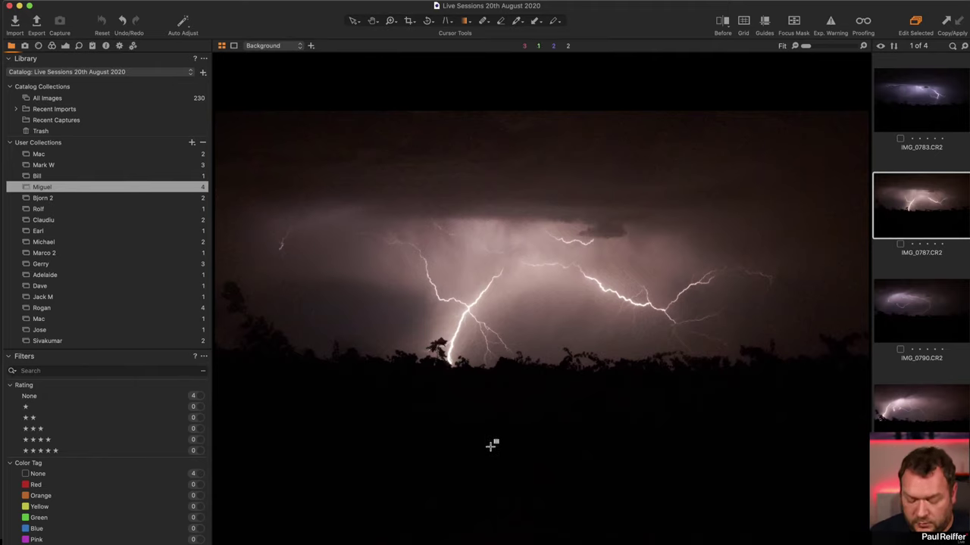
# Step: Set luminance noise reduction to 76 on IMG_0787.CR2 and show a split before/after comparison of the sky at 200%
pyautogui.press('z')
pyautogui.moveTo(415, 162); pyautogui.dragTo(630, 345)
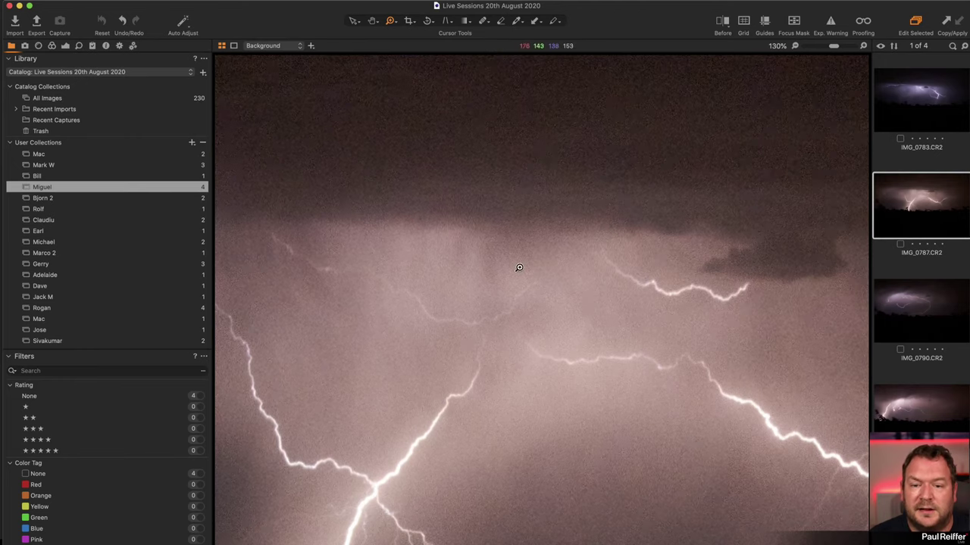
pyautogui.click(543, 220)
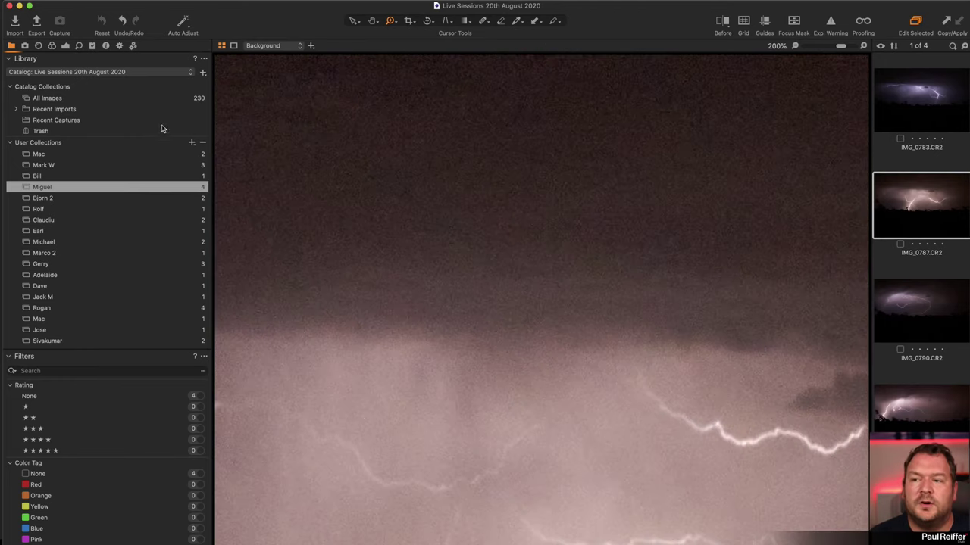
pyautogui.click(66, 46)
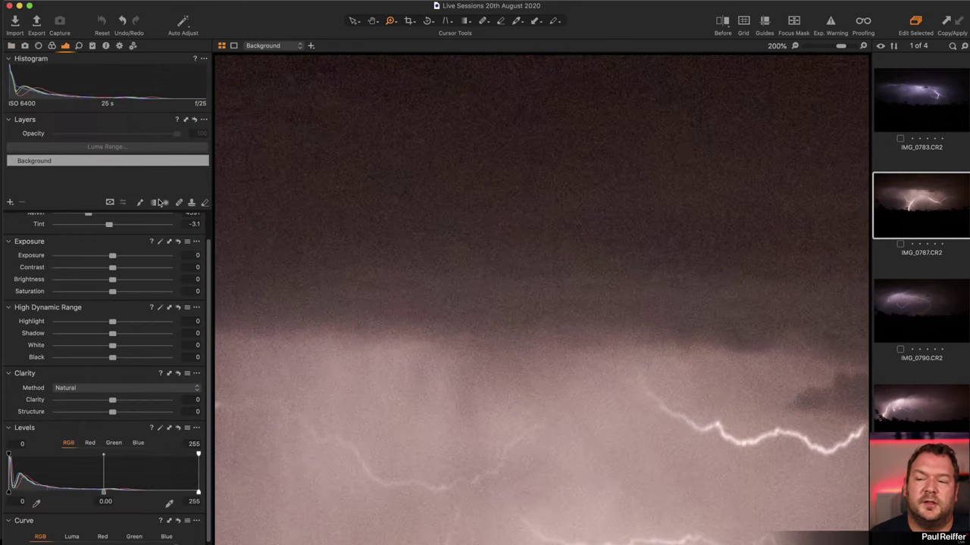
pyautogui.scroll(3, 93, 228)
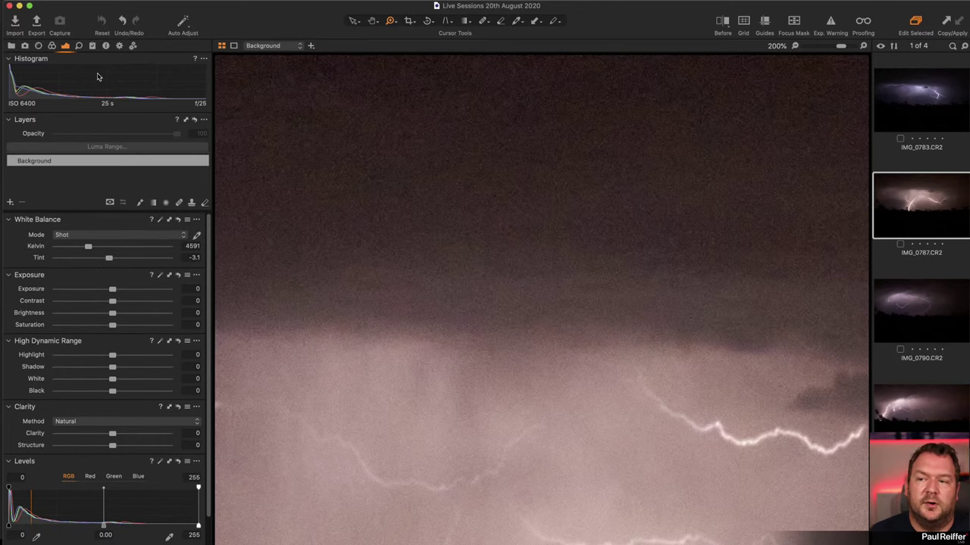
pyautogui.click(78, 47)
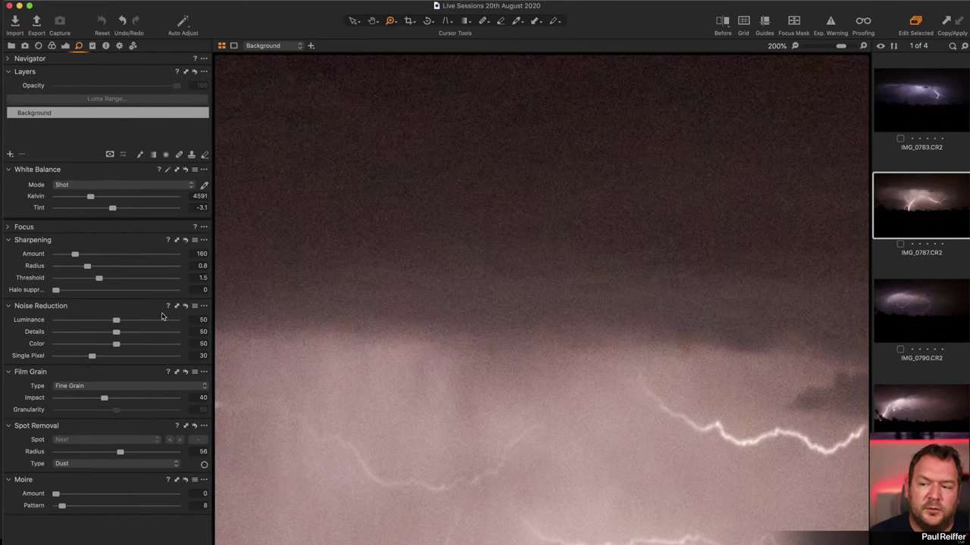
pyautogui.moveTo(140, 324); pyautogui.dragTo(147, 323)
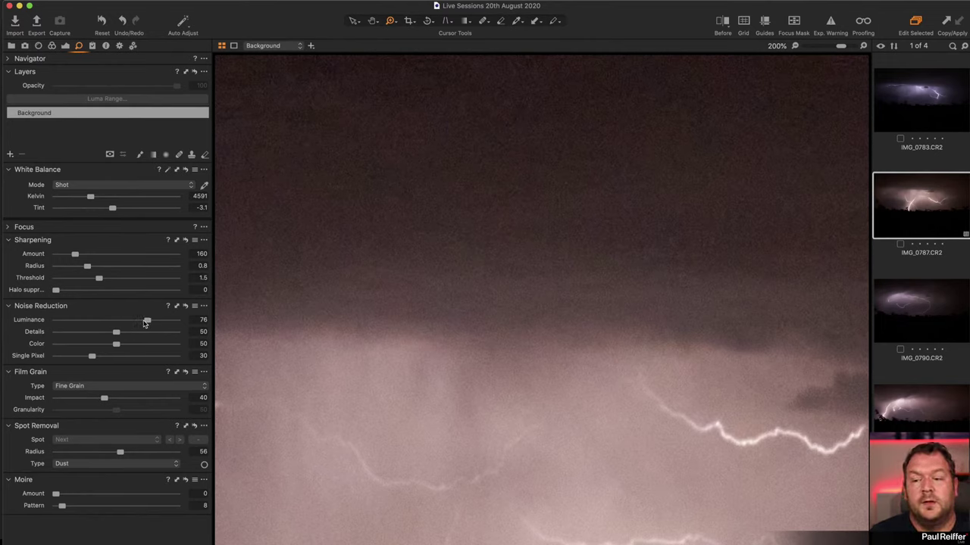
pyautogui.click(721, 23)
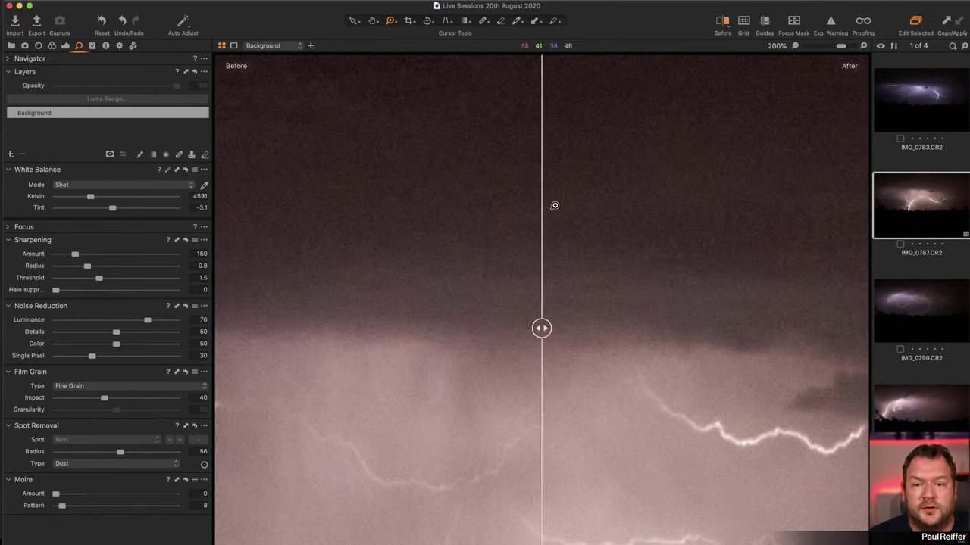
# Step: Set the white balance Kelvin of IMG_0787.CR2 to 3435 and turn off the before/after comparison
pyautogui.moveTo(542, 328)
pyautogui.mouseDown()
pyautogui.moveTo(595, 327)
pyautogui.moveTo(544, 327)
pyautogui.mouseUp()
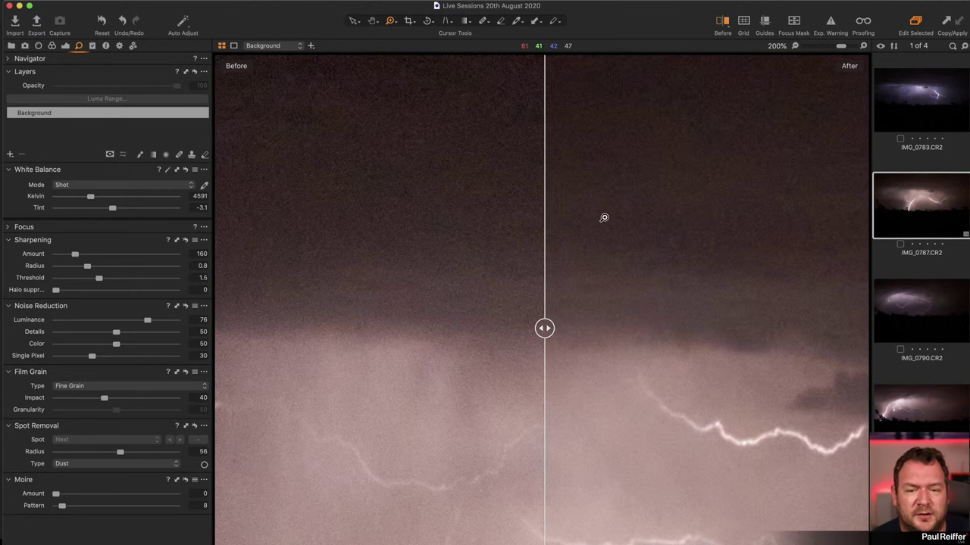
pyautogui.press('super+0')
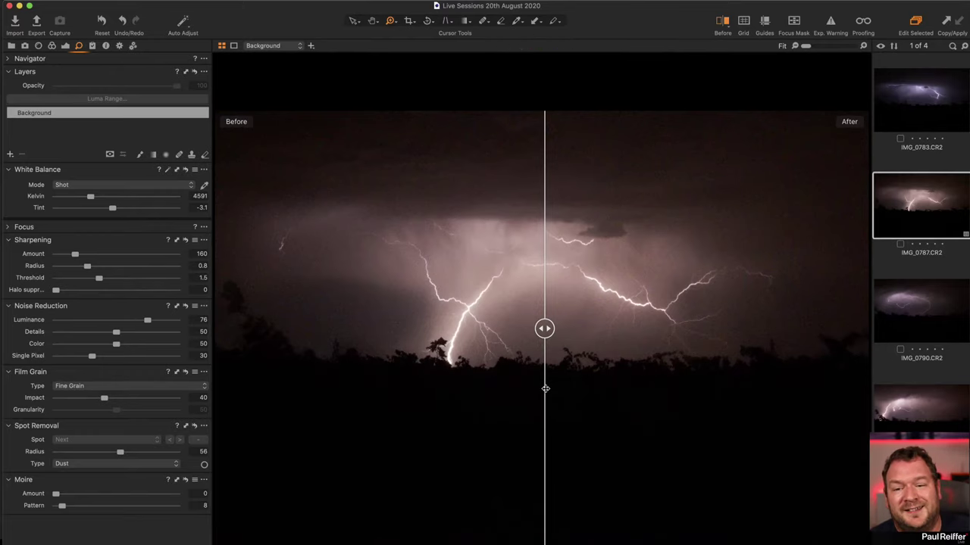
pyautogui.click(489, 344)
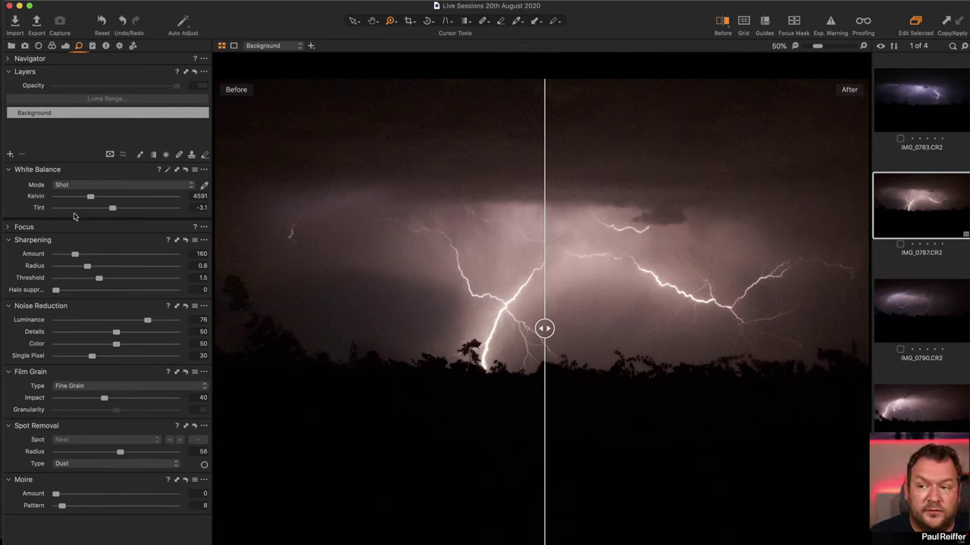
pyautogui.moveTo(91, 197); pyautogui.dragTo(79, 199)
pyautogui.click(724, 22)
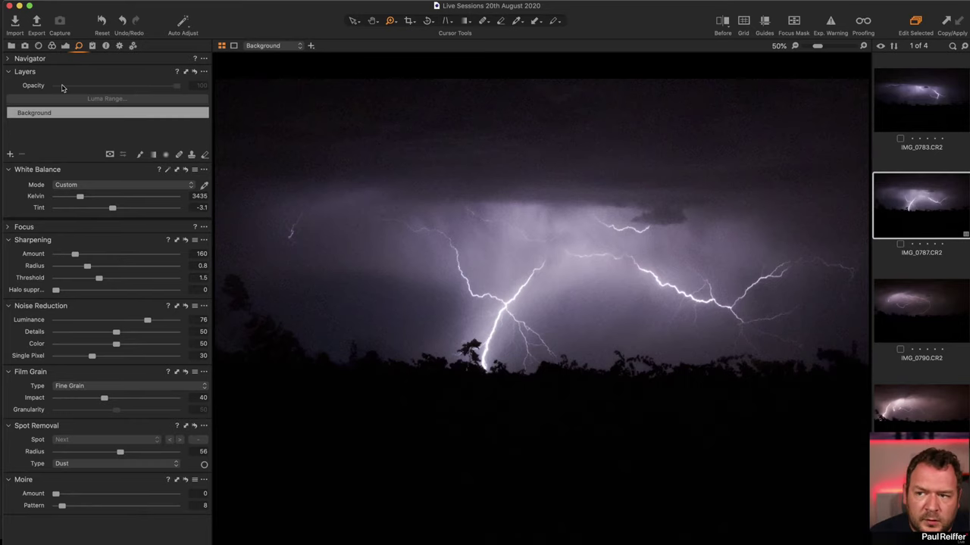
# Step: Try raising Black to 39, examine the noise in the dark foreground at 100%, and reset Black to 0
pyautogui.click(65, 46)
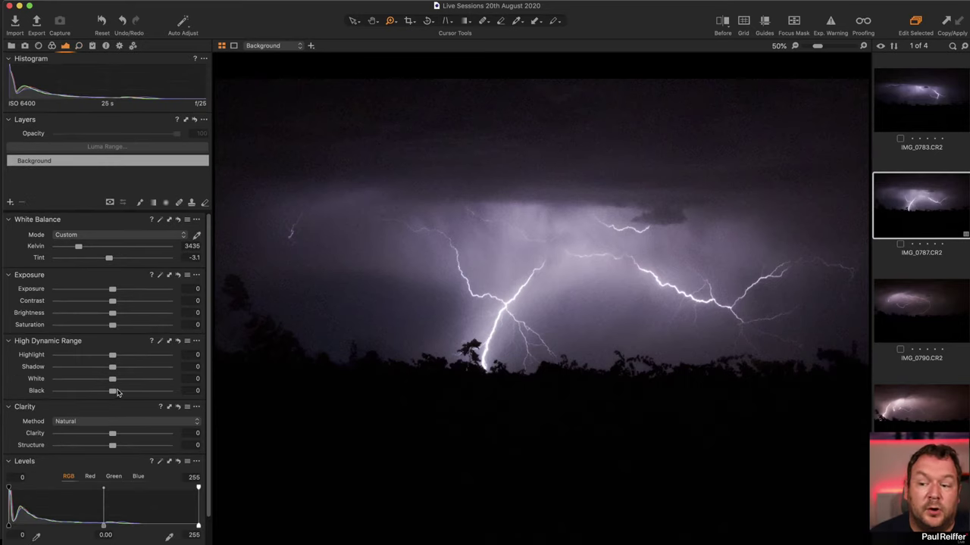
pyautogui.moveTo(117, 393); pyautogui.dragTo(134, 392)
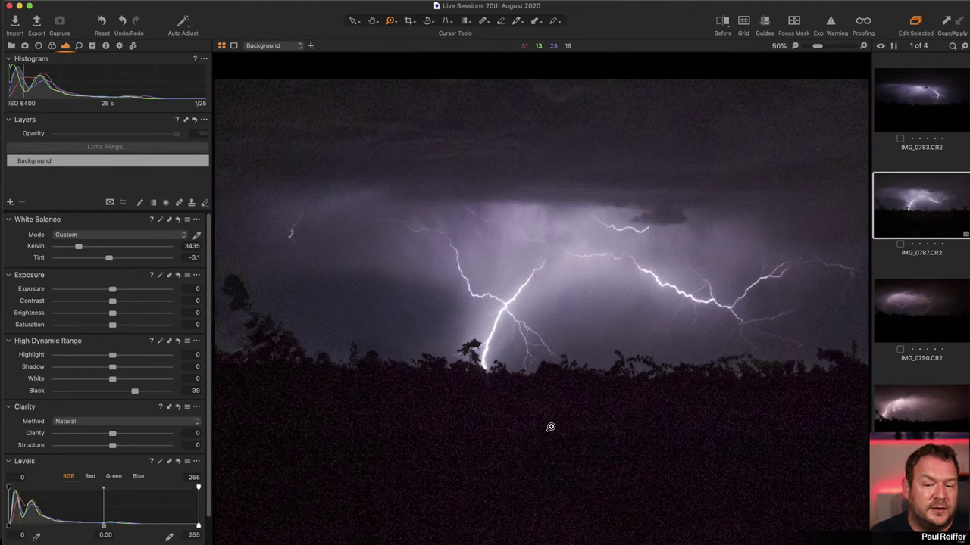
pyautogui.click(492, 428)
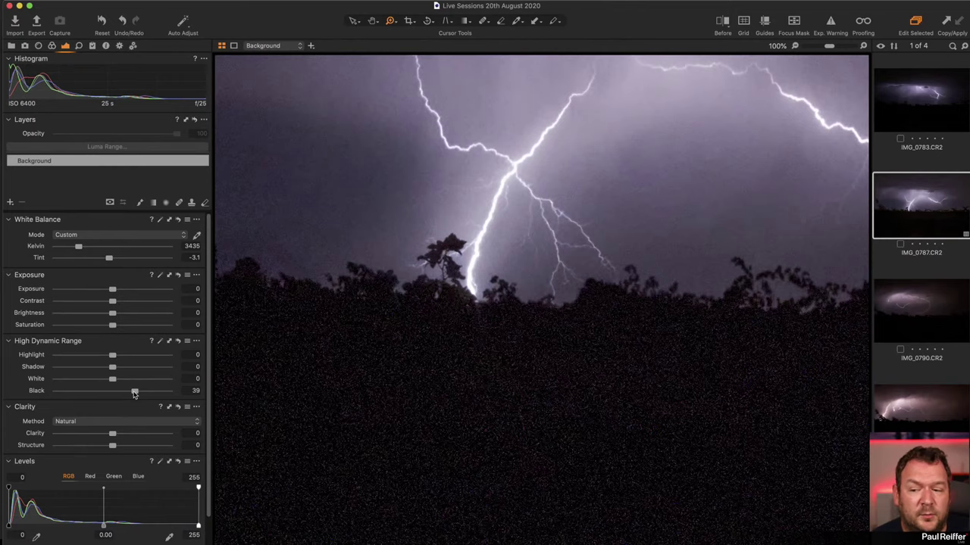
pyautogui.doubleClick(133, 393)
pyautogui.press('super+0')
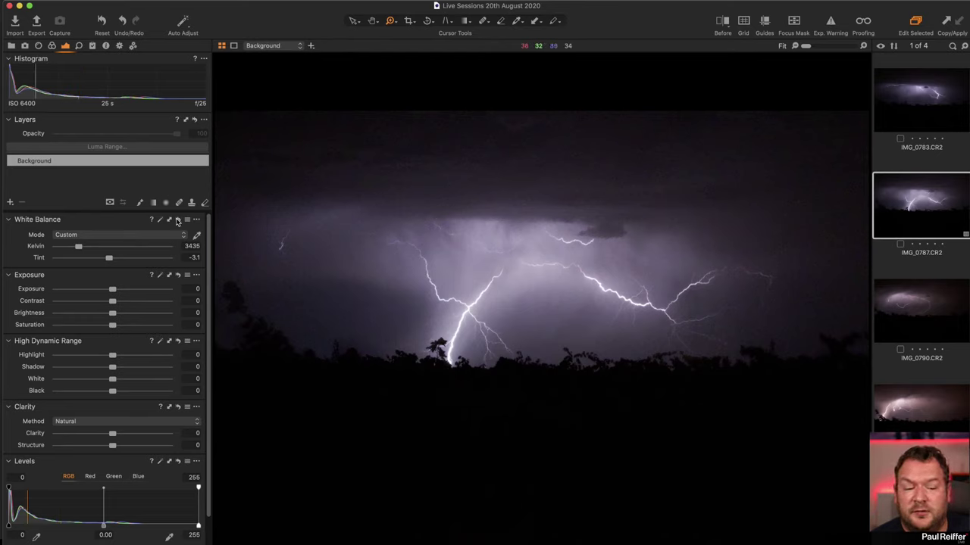
# Step: Draw a slightly tilted linear gradient mask down from the upper sky and lower the mask layer's exposure to -0.68
pyautogui.click(153, 202)
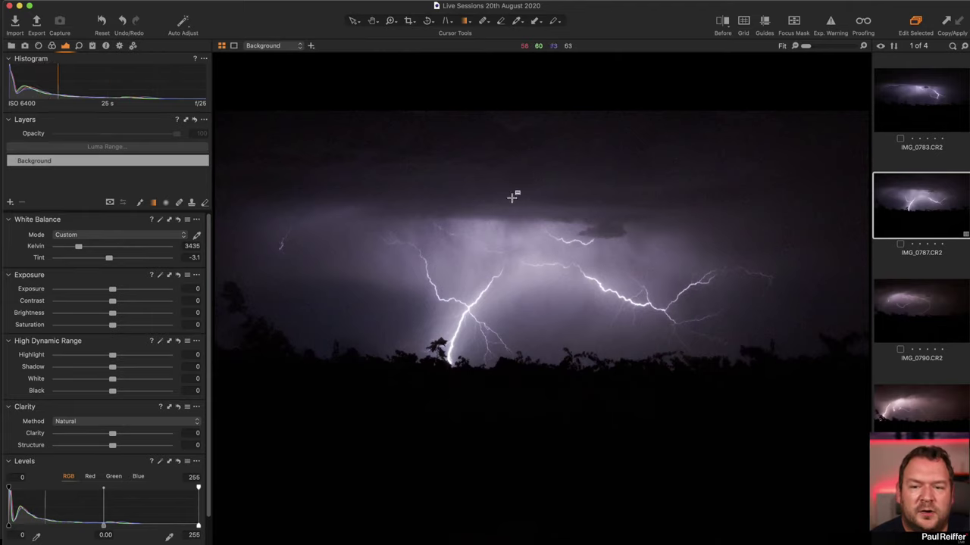
pyautogui.moveTo(513, 194)
pyautogui.mouseDown()
pyautogui.moveTo(513, 272)
pyautogui.moveTo(526, 283)
pyautogui.moveTo(530, 232)
pyautogui.mouseUp()
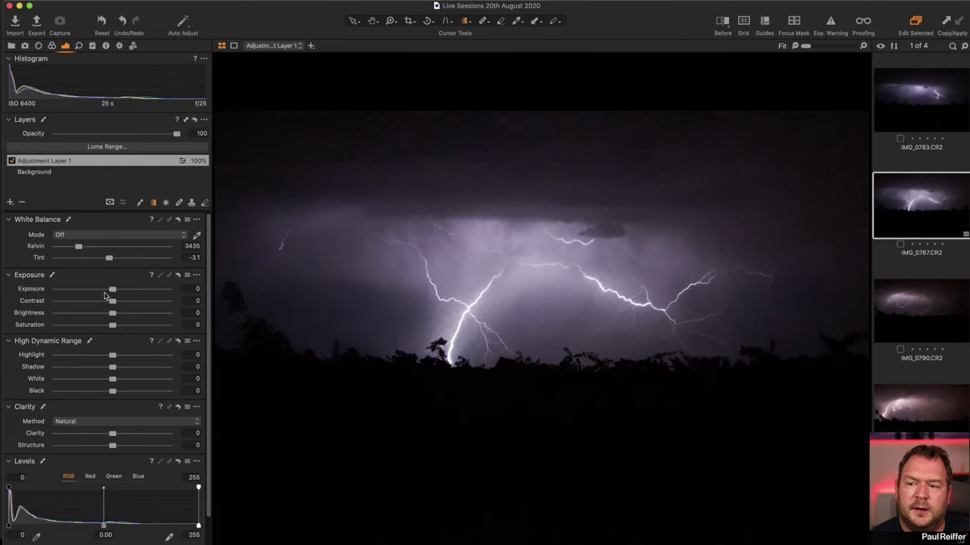
pyautogui.moveTo(114, 293); pyautogui.dragTo(105, 295)
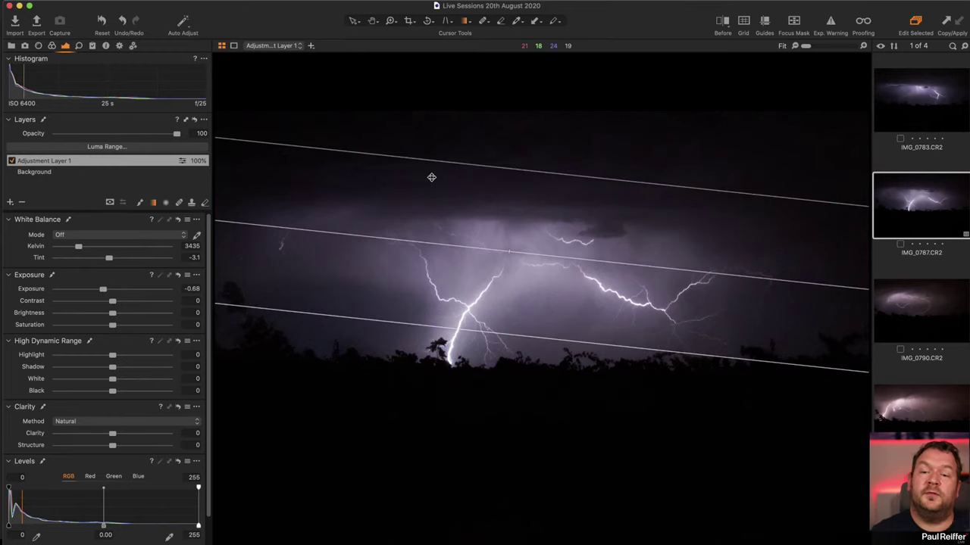
# Step: Examine the darkened sky, the clouds and the faint bolt above the trees for noise at magnifications up to 300%
pyautogui.press('z')
pyautogui.click(537, 201)
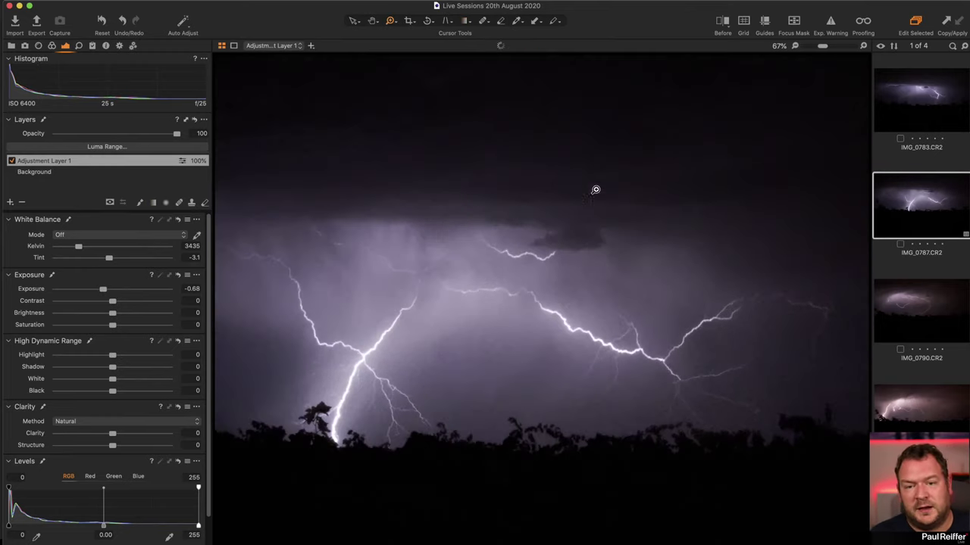
pyautogui.click(586, 130)
pyautogui.moveTo(509, 210); pyautogui.dragTo(561, 270)
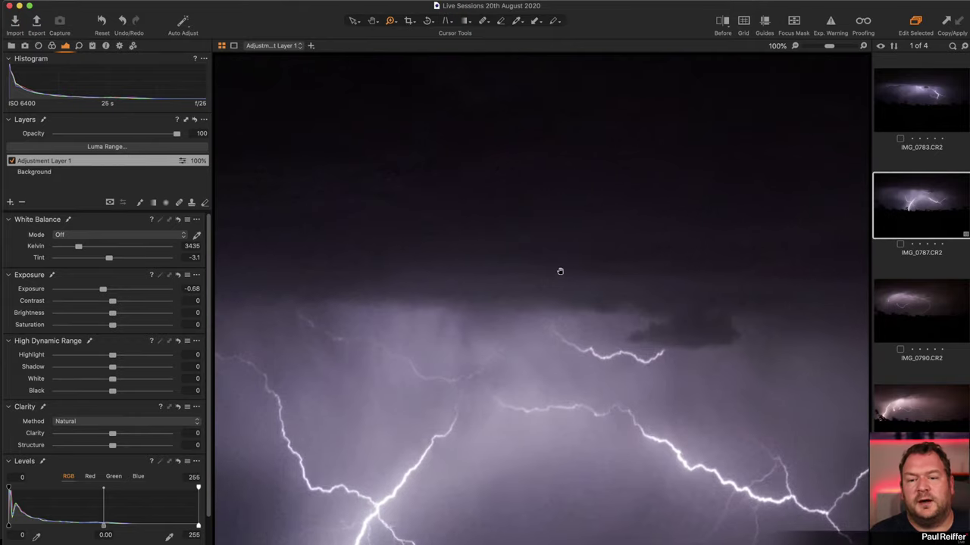
pyautogui.click(565, 216)
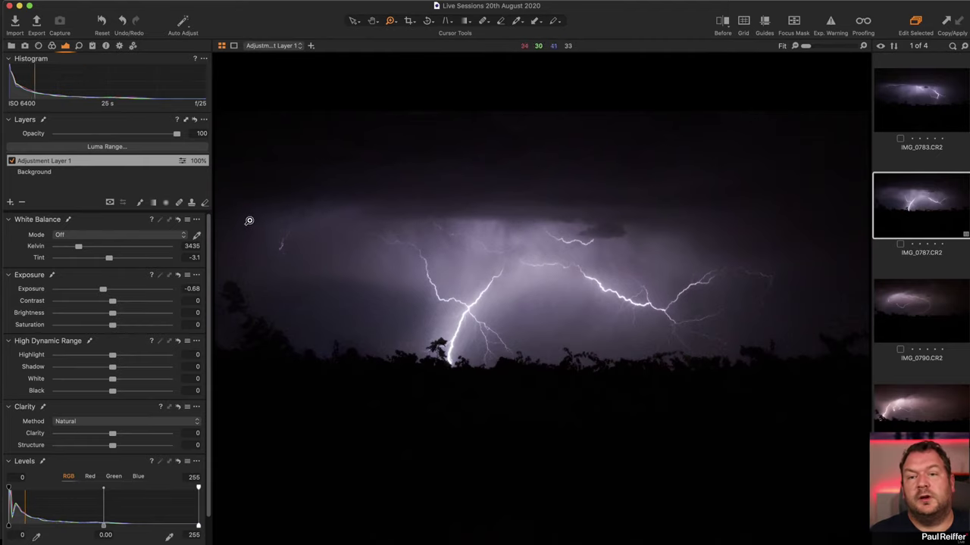
pyautogui.moveTo(251, 218); pyautogui.dragTo(352, 318)
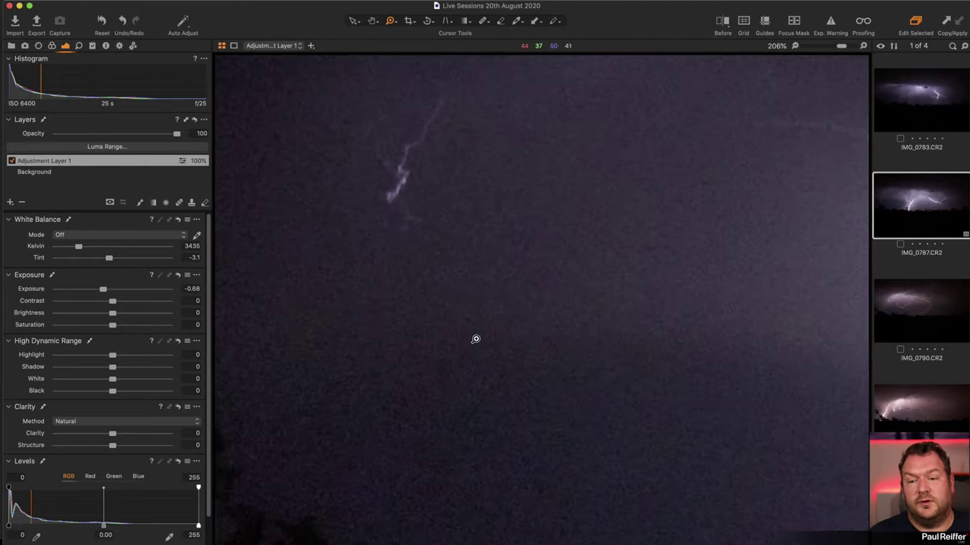
pyautogui.click(510, 314)
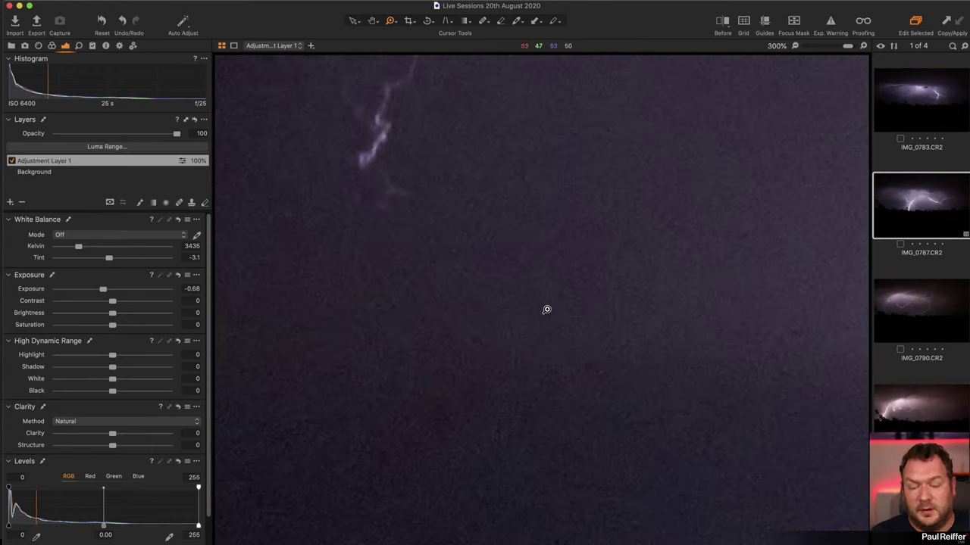
pyautogui.keyDown('alt'); pyautogui.click(540, 315); pyautogui.keyUp('alt')
pyautogui.keyDown('alt'); pyautogui.click(539, 315); pyautogui.keyUp('alt')
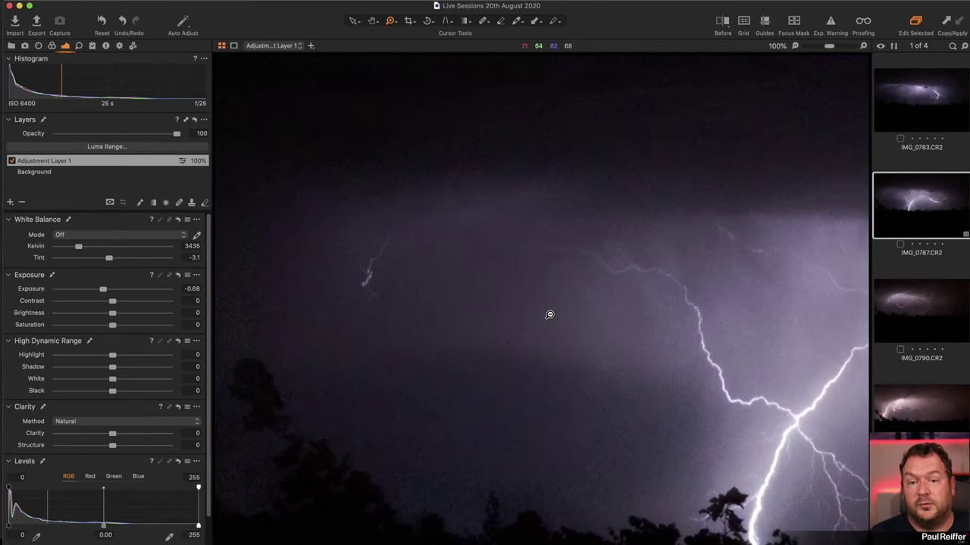
pyautogui.keyDown('alt'); pyautogui.click(549, 314); pyautogui.keyUp('alt')
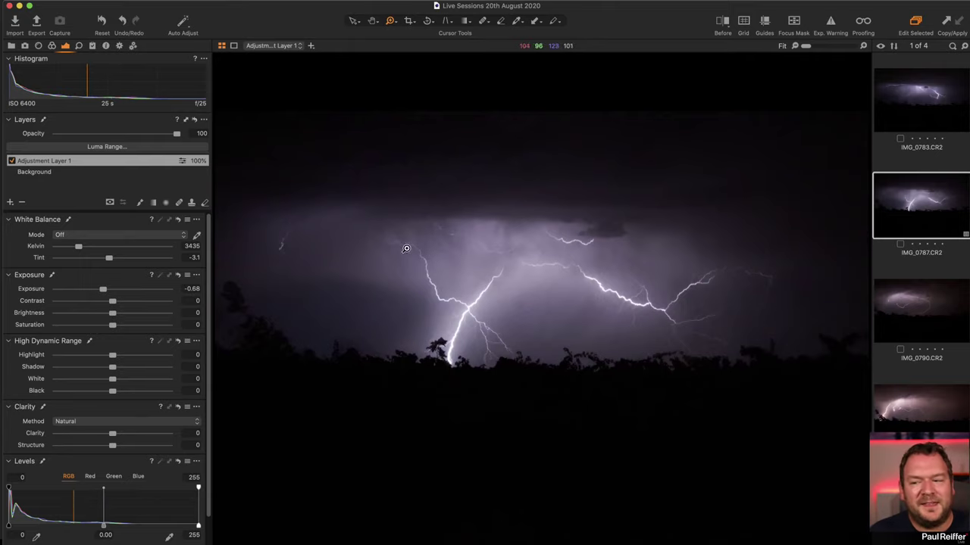
# Step: Review the Background layer's sharpening and noise reduction settings and examine the dark sky at up to 222%
pyautogui.click(79, 46)
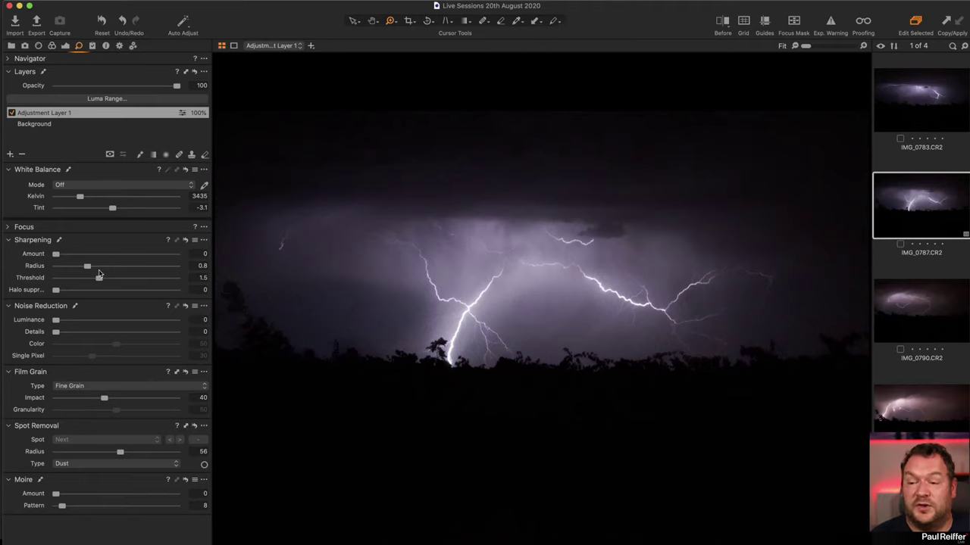
pyautogui.click(78, 126)
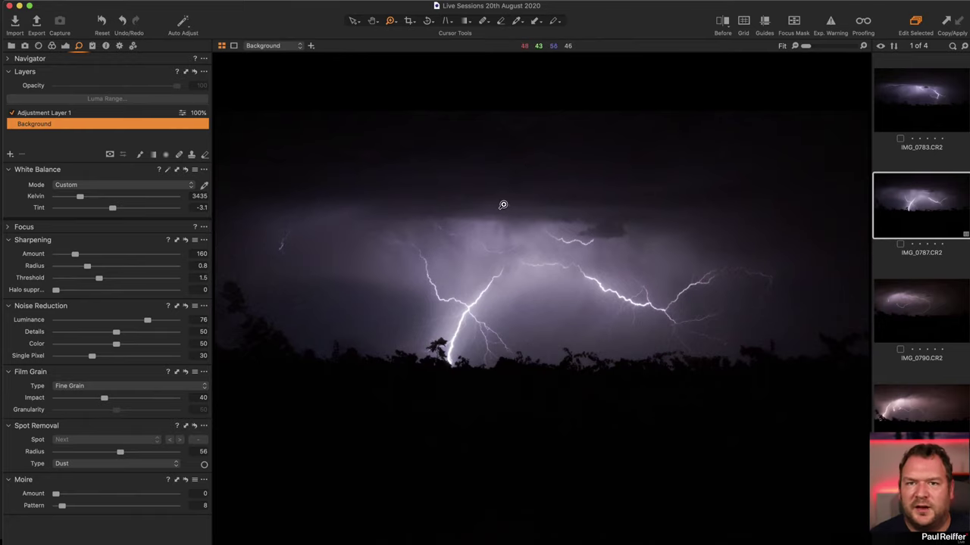
pyautogui.click(538, 205)
pyautogui.click(540, 180)
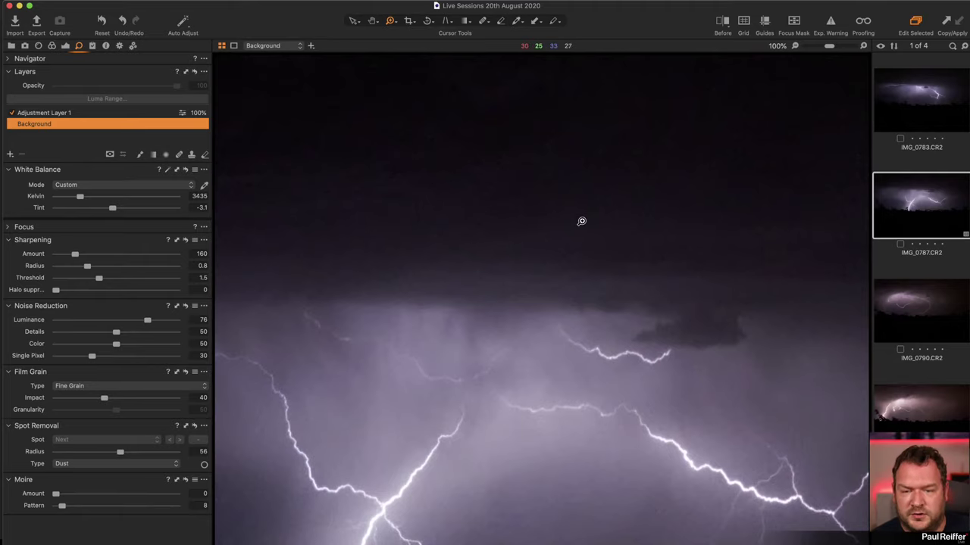
pyautogui.press('super+0')
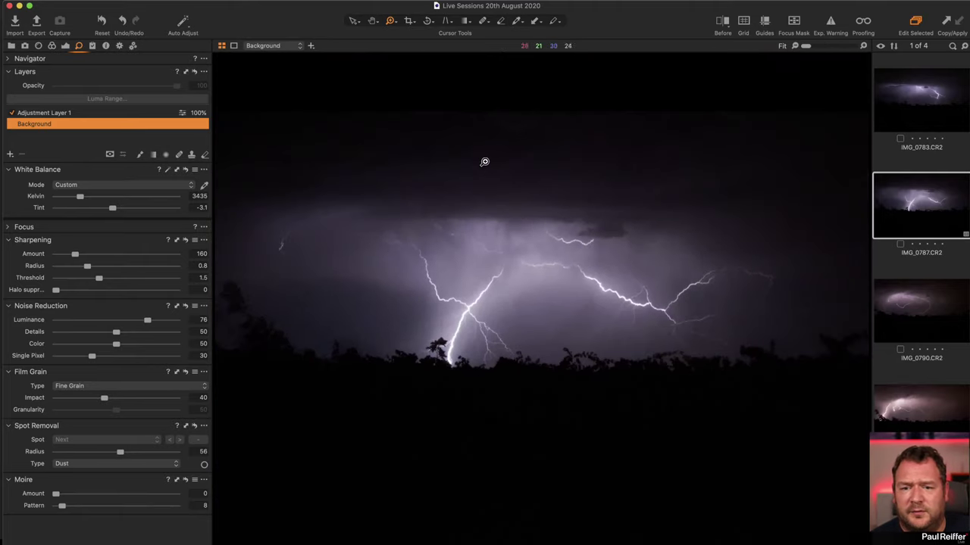
pyautogui.moveTo(479, 156); pyautogui.dragTo(573, 238)
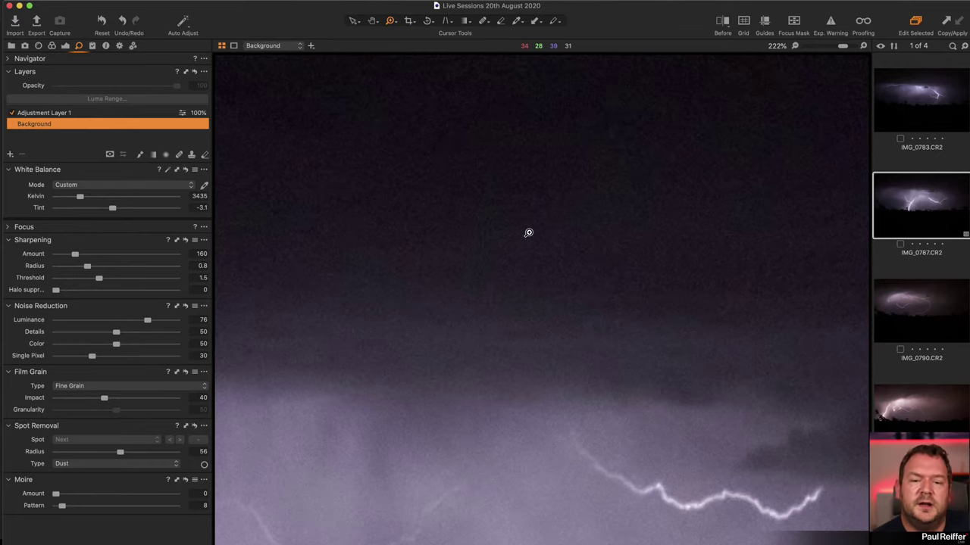
pyautogui.press('super+0')
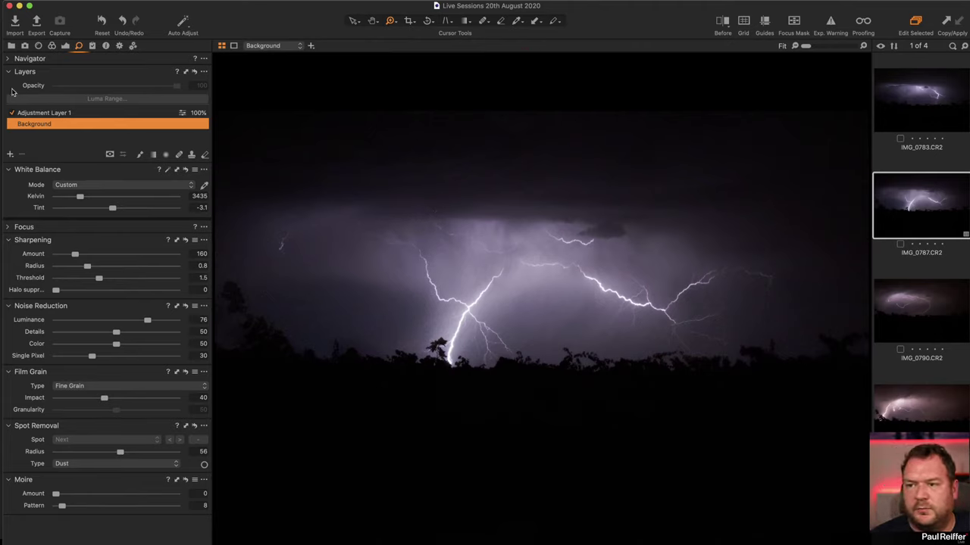
# Step: Open the user collection with the city lightning photo 20170801-BW-DSCF2322.raf and inspect the buildings at 200%
pyautogui.click(13, 46)
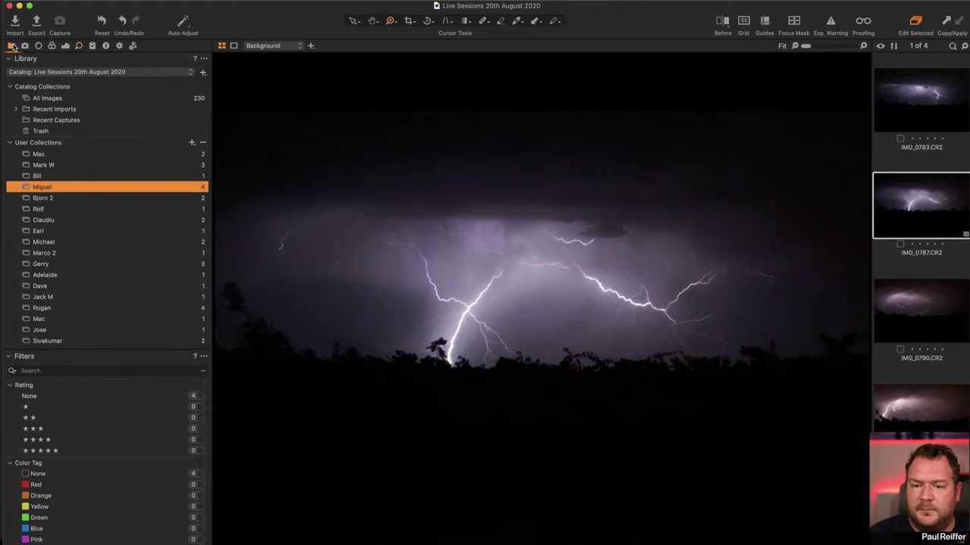
pyautogui.click(45, 198)
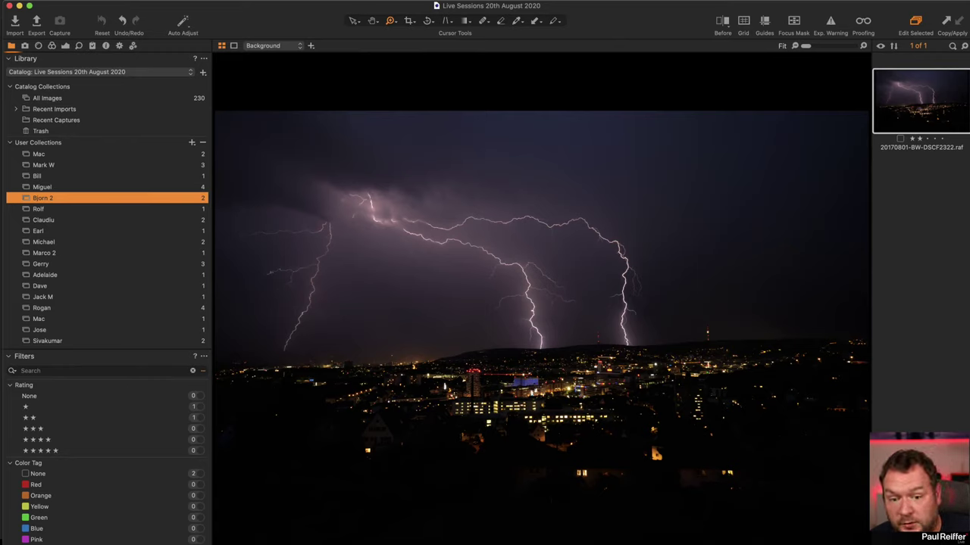
pyautogui.moveTo(358, 231); pyautogui.dragTo(695, 489)
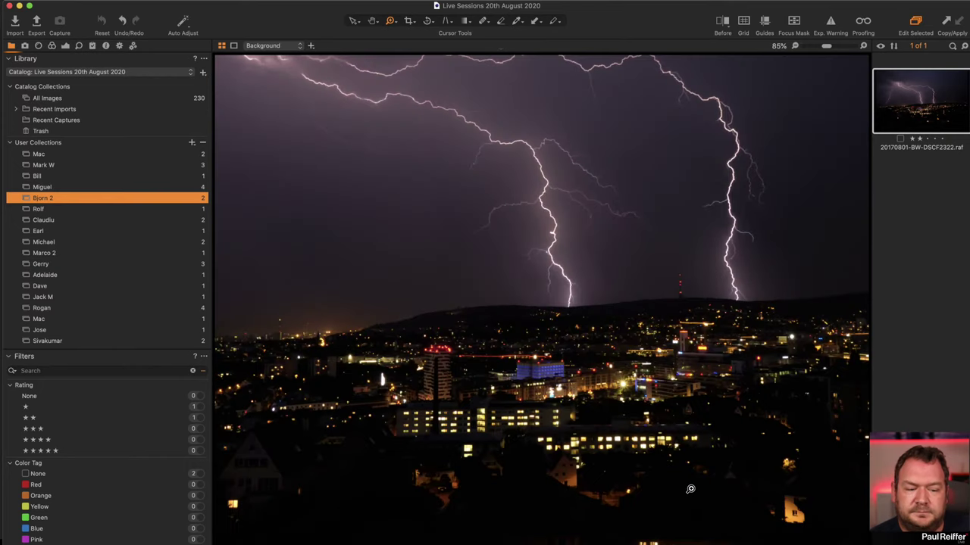
pyautogui.click(500, 383)
pyautogui.click(622, 336)
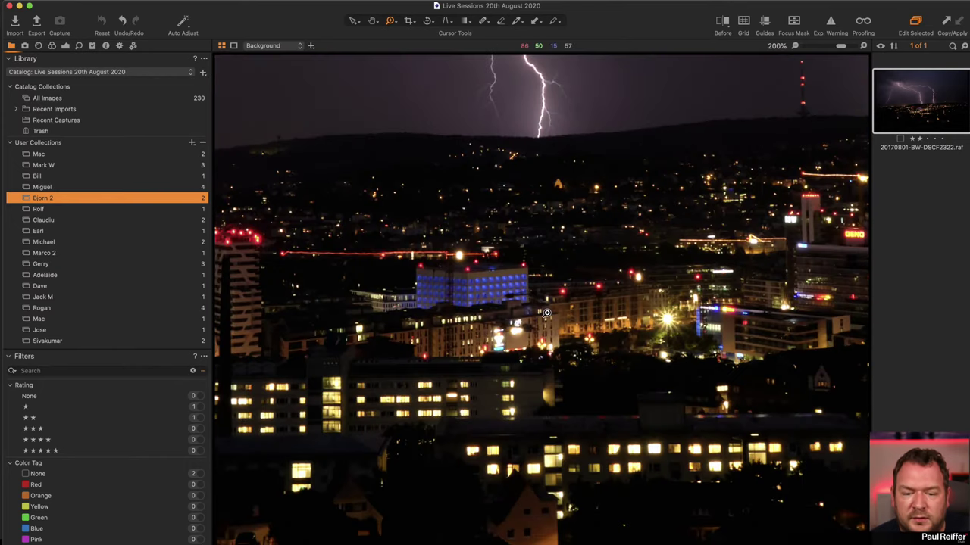
# Step: Set High Dynamic Range Black to 43 and Shadow to 14 on the city lightning photo
pyautogui.click(65, 46)
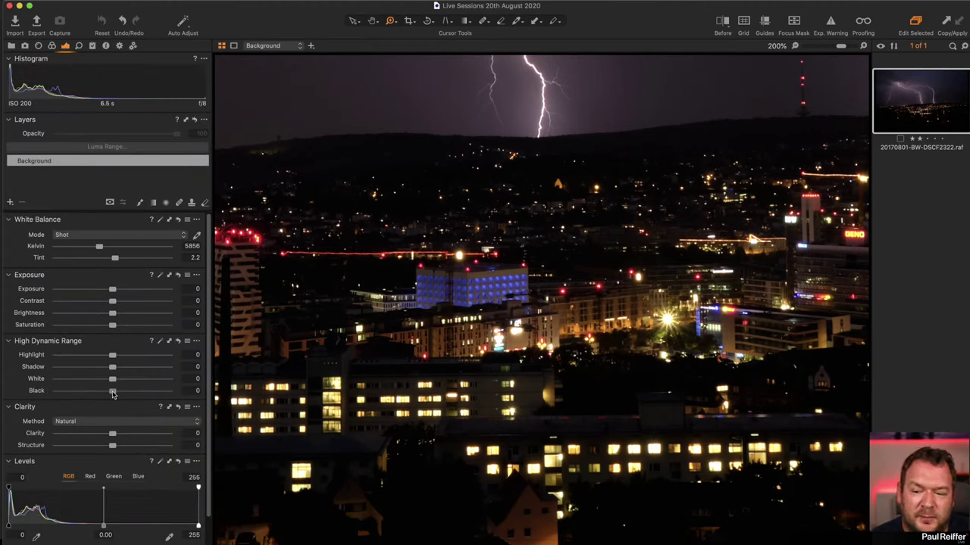
pyautogui.moveTo(112, 391); pyautogui.dragTo(122, 370)
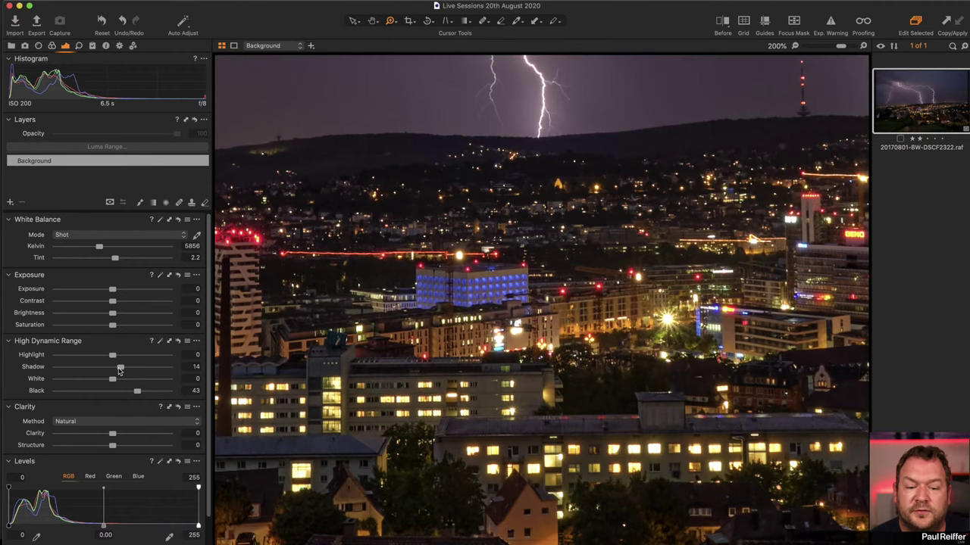
pyautogui.click(11, 46)
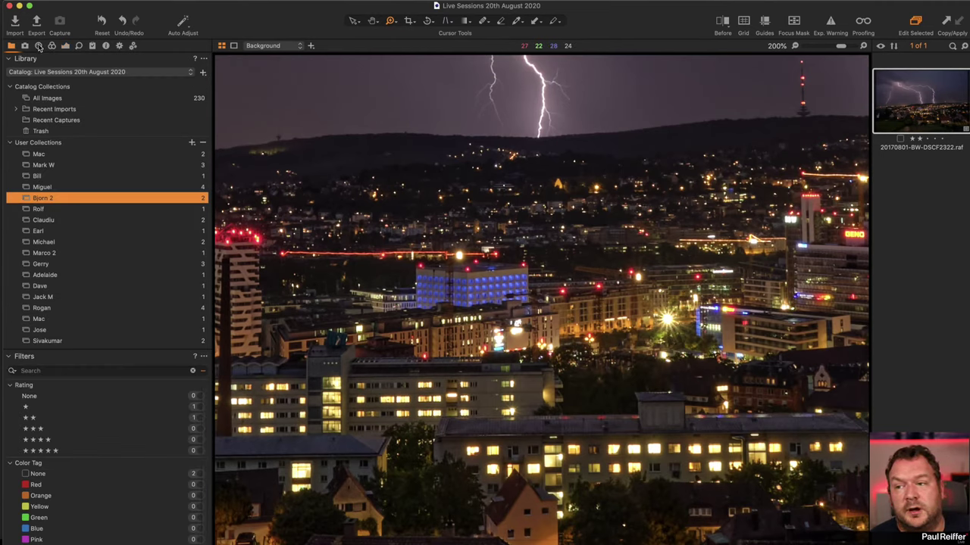
pyautogui.click(38, 46)
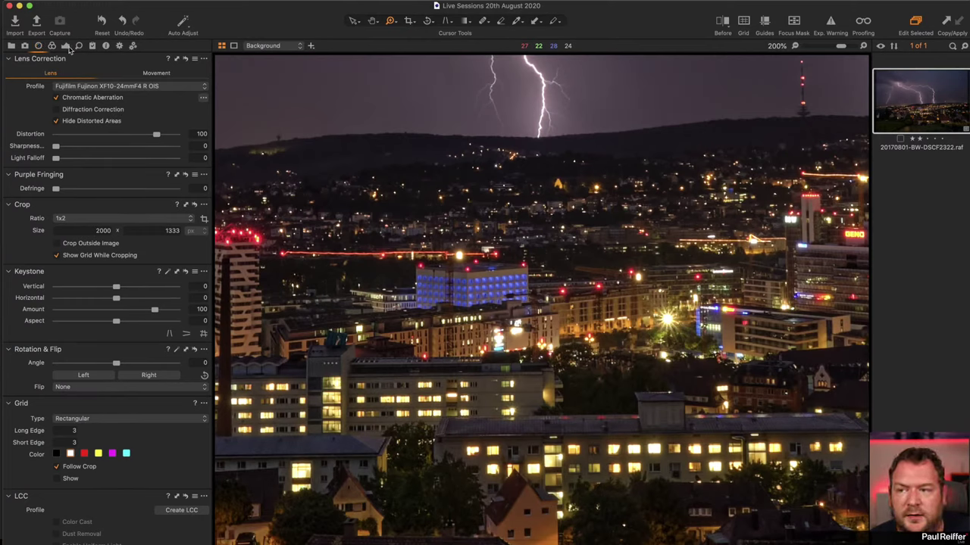
pyautogui.click(66, 47)
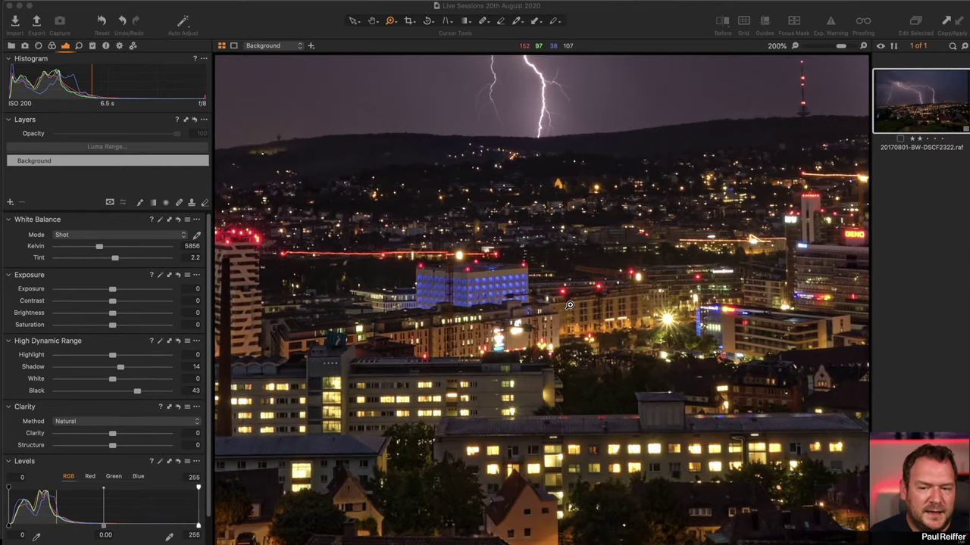
# Step: Examine the lightning bolts and surrounding clouds in the sky for noise and detail at up to 200%
pyautogui.press('super+0')
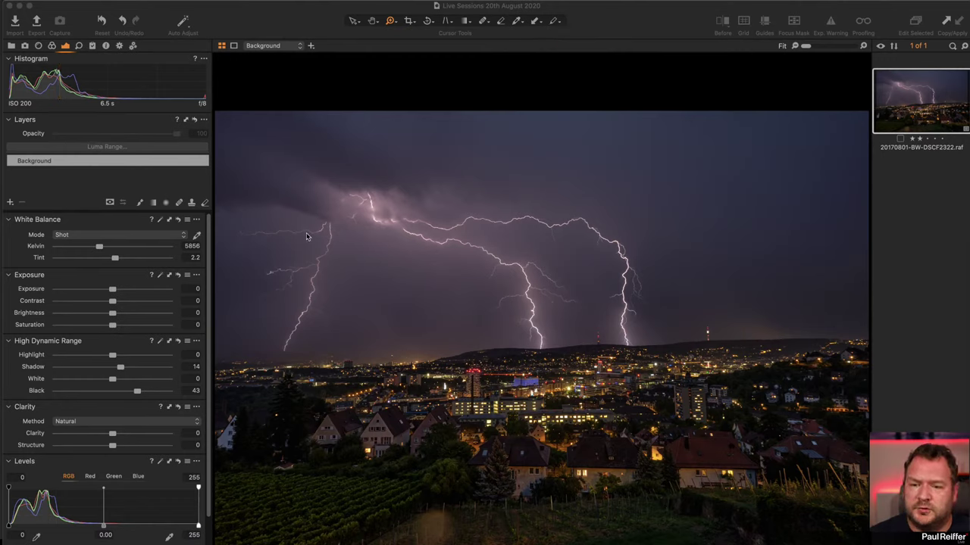
pyautogui.click(371, 211)
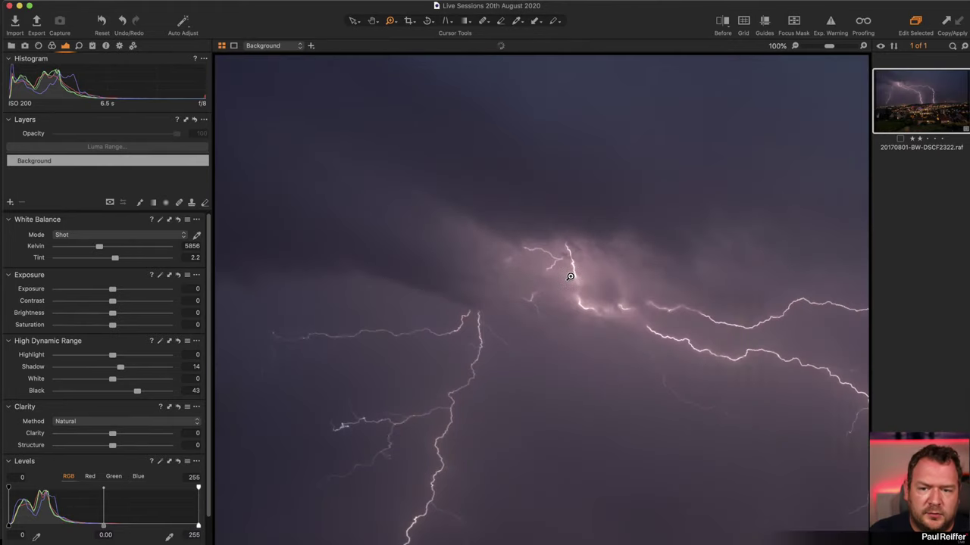
pyautogui.click(707, 349)
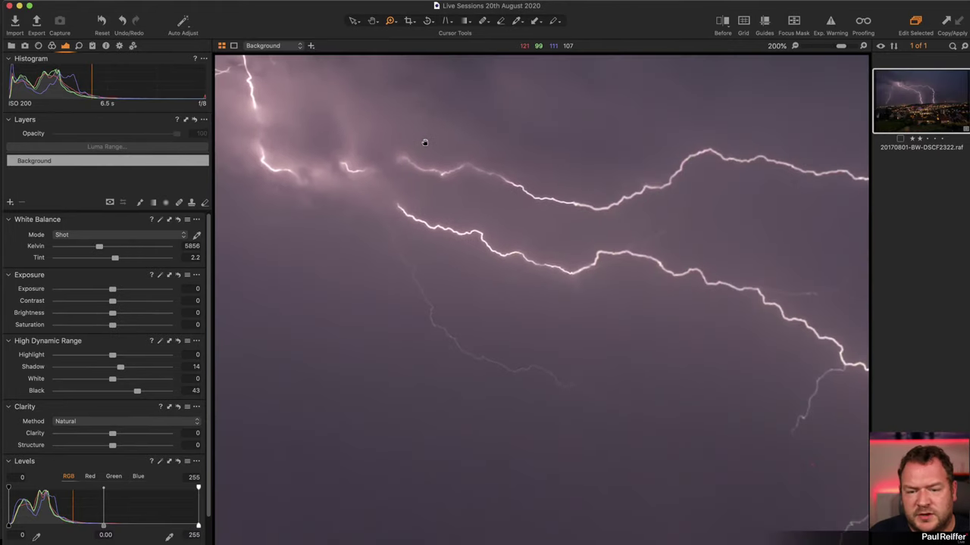
pyautogui.scroll(-3, 530, 210)
pyautogui.hscroll(5, 530, 210)
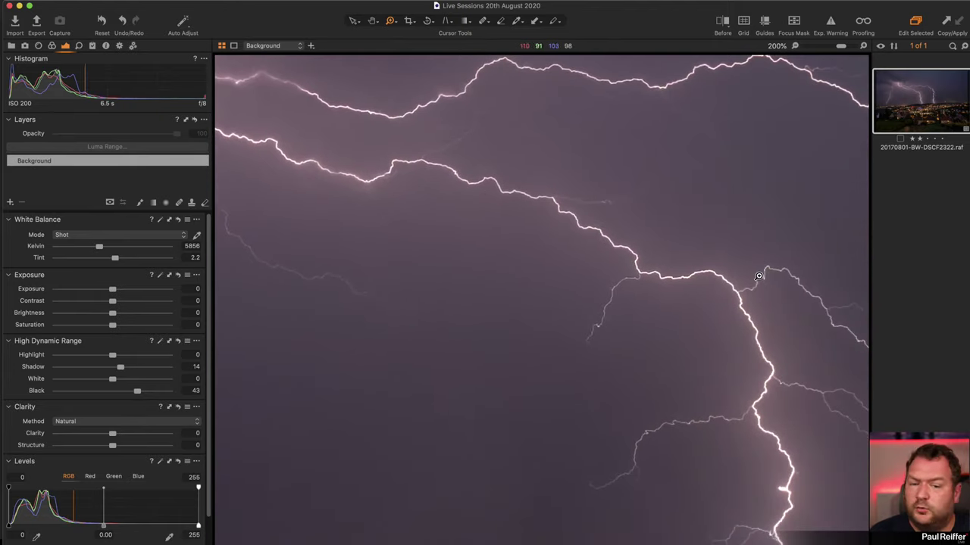
pyautogui.press('super+0')
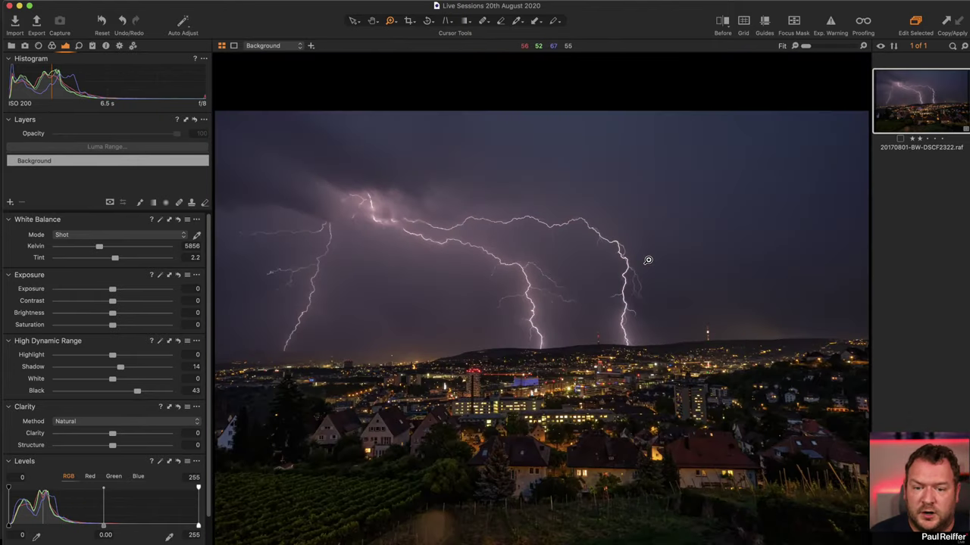
# Step: Set the Background white balance to Kelvin 4920 and Tint 9.6, and the High Dynamic Range Shadow to 22 and Black to 15
pyautogui.moveTo(97, 251); pyautogui.dragTo(95, 248)
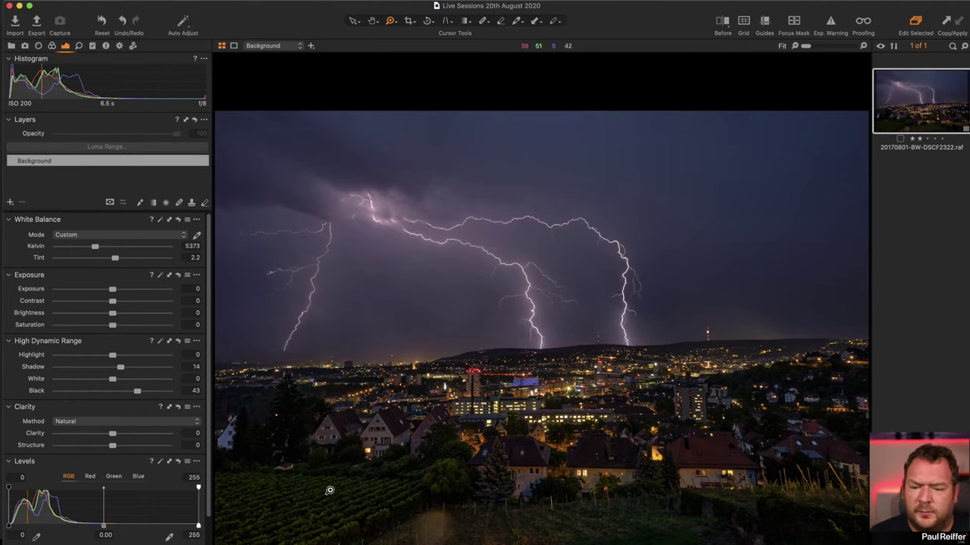
pyautogui.moveTo(484, 448); pyautogui.dragTo(637, 525)
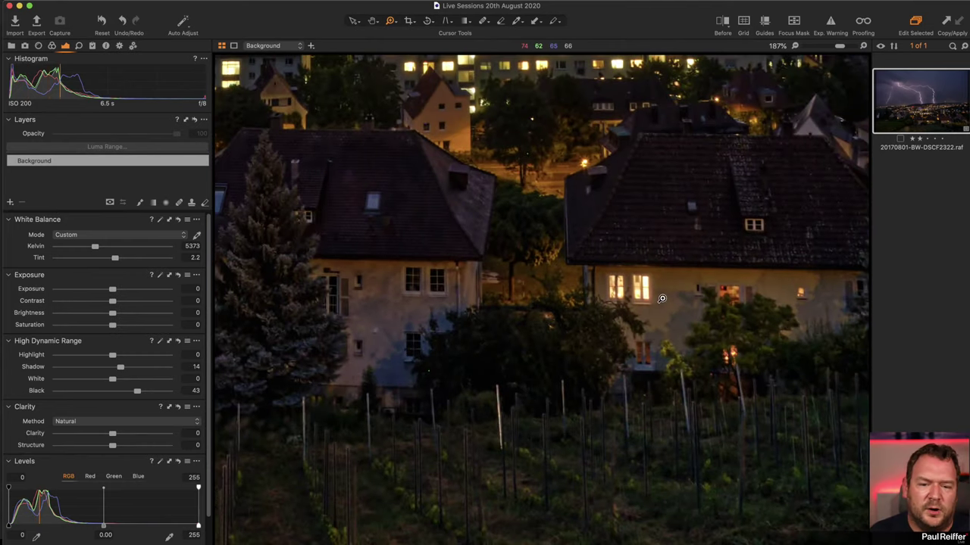
pyautogui.click(712, 322)
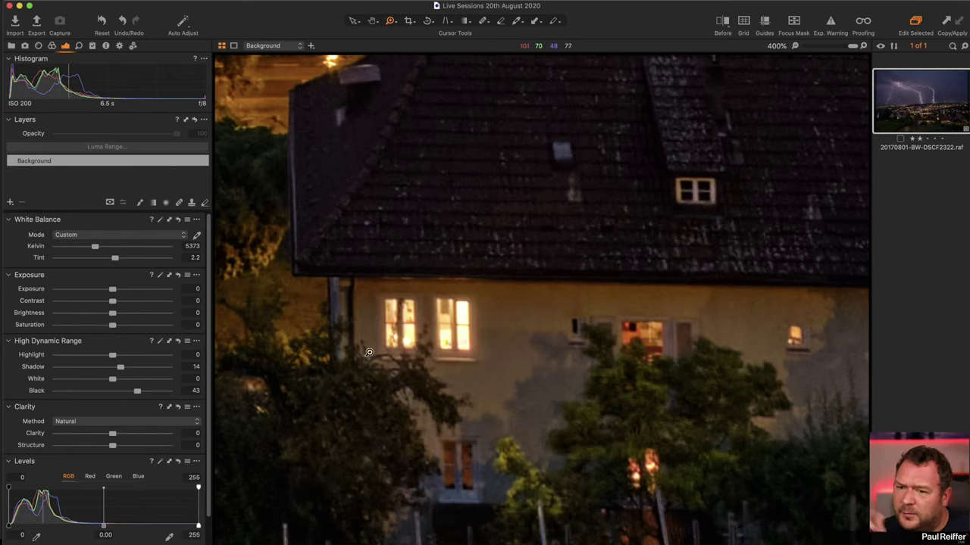
pyautogui.moveTo(114, 258); pyautogui.dragTo(121, 258)
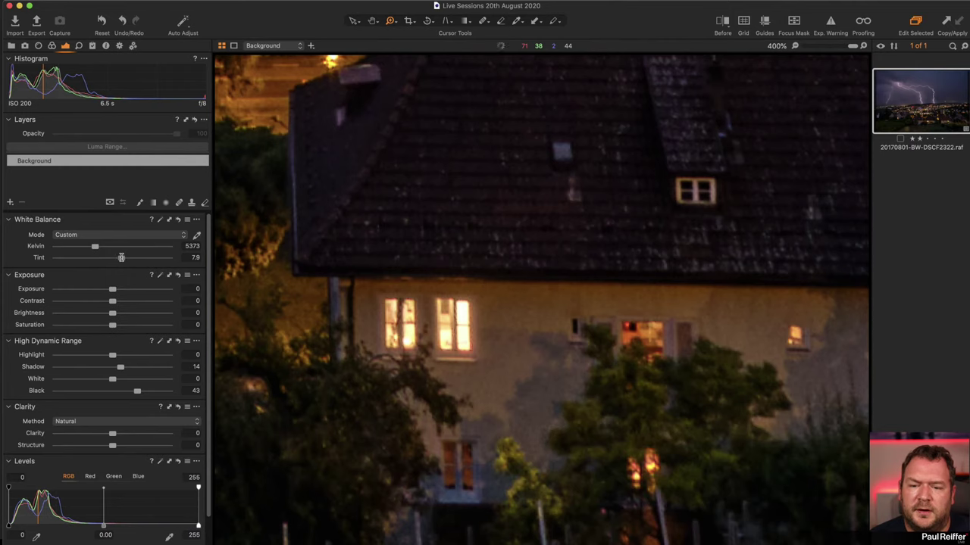
pyautogui.press('super+0')
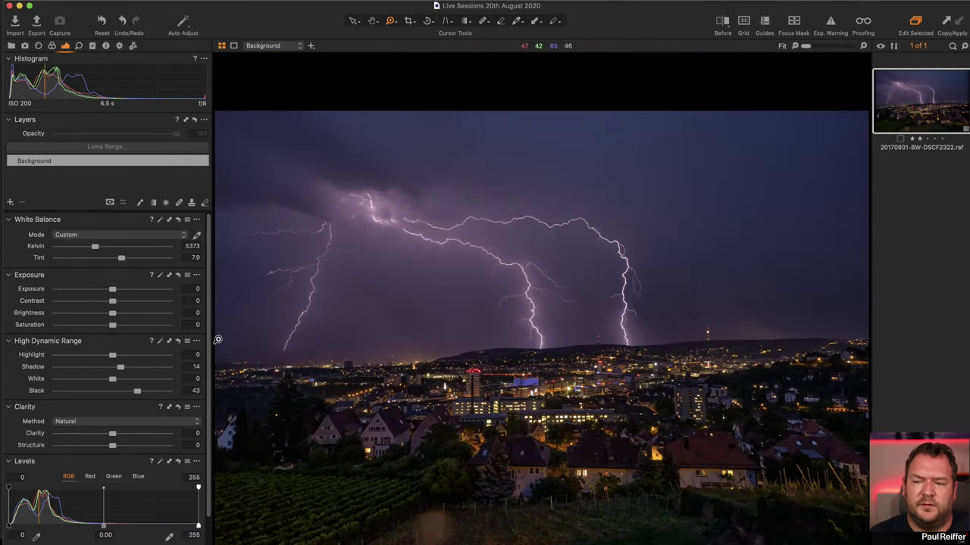
pyautogui.moveTo(122, 259); pyautogui.dragTo(91, 247)
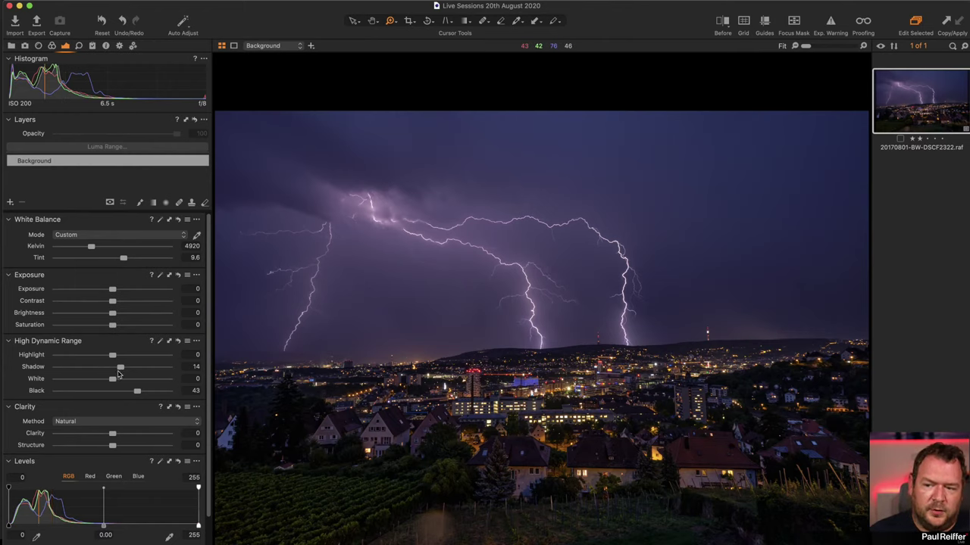
pyautogui.moveTo(137, 392)
pyautogui.mouseDown()
pyautogui.moveTo(122, 392)
pyautogui.moveTo(119, 369)
pyautogui.moveTo(128, 371)
pyautogui.moveTo(119, 370)
pyautogui.moveTo(121, 395)
pyautogui.mouseUp()
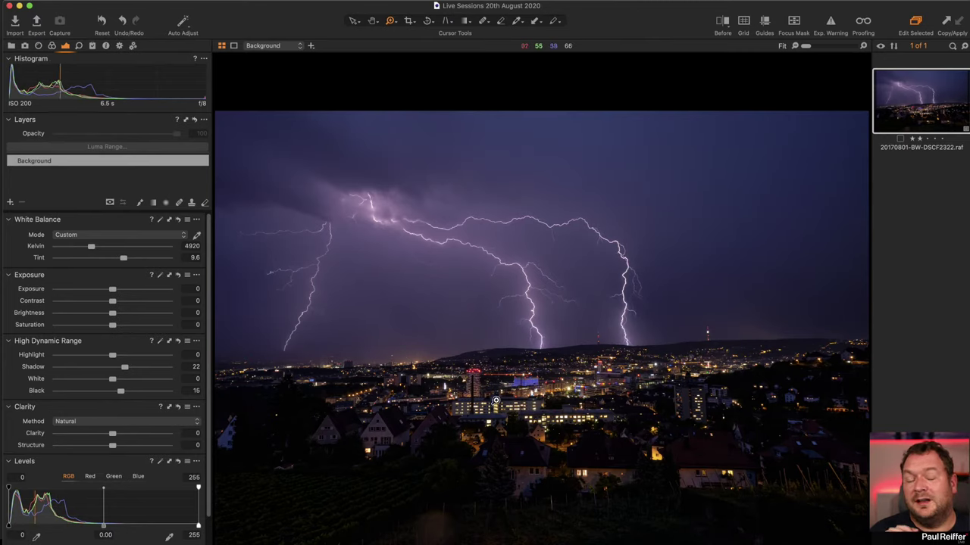
# Step: Add an adjustment layer with a linear gradient mask covering the sky and fading out across the city horizon
pyautogui.click(10, 202)
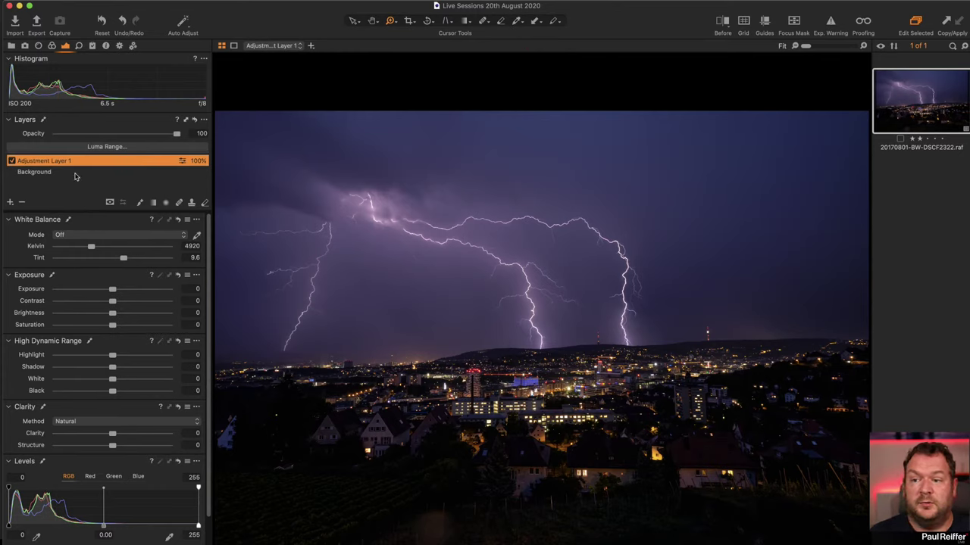
pyautogui.click(153, 204)
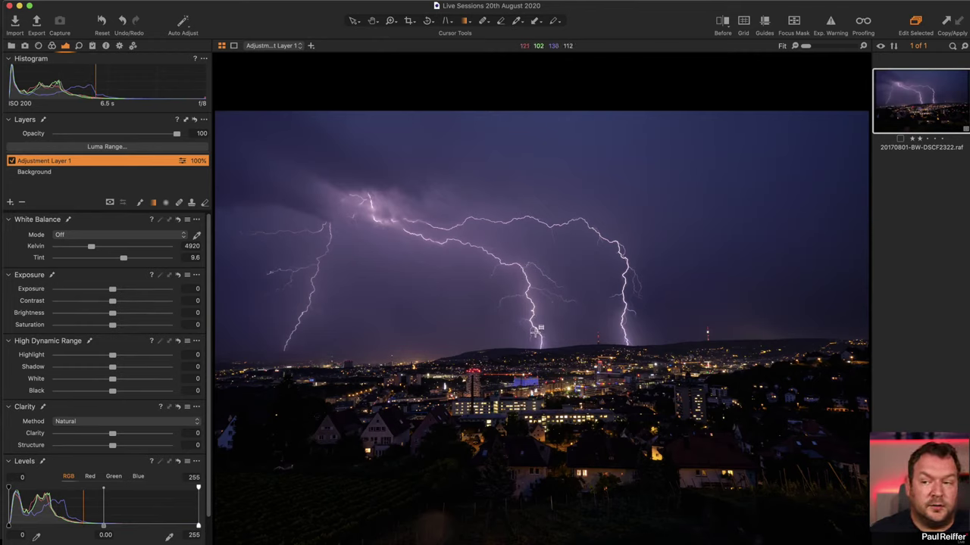
pyautogui.click(22, 202)
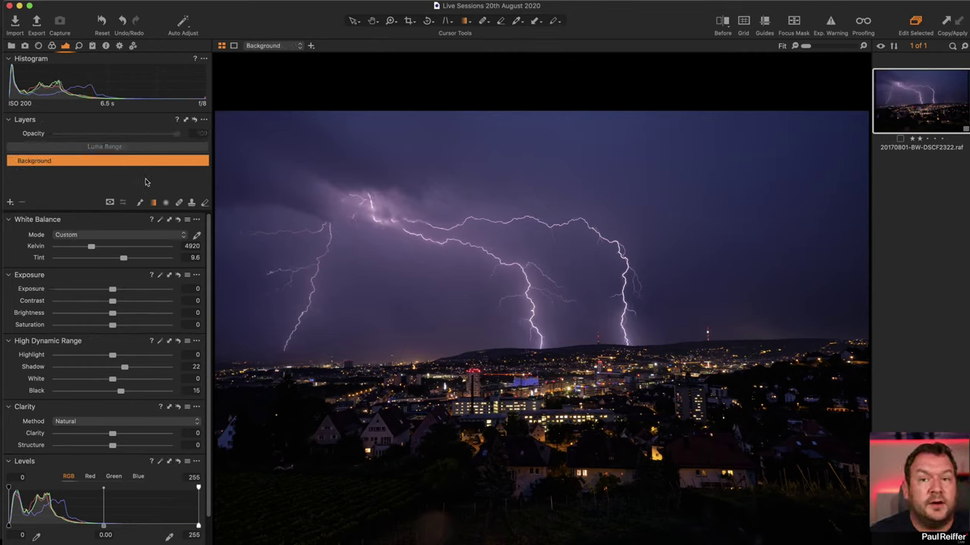
pyautogui.press('super+z')
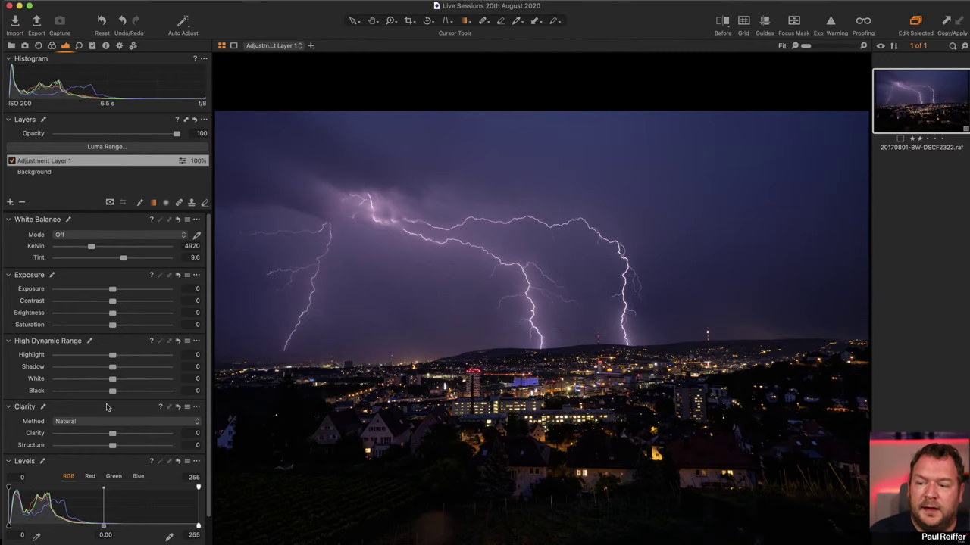
# Step: Set the sky layer's Clarity to 18, Structure to 15 and Contrast to 10, comparing the photo with the layer off and on
pyautogui.moveTo(115, 439); pyautogui.dragTo(140, 437)
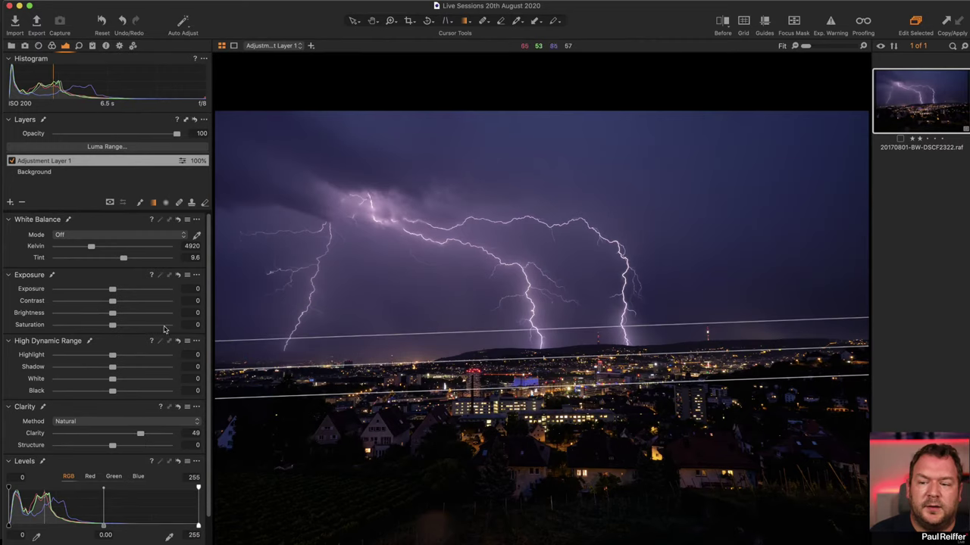
pyautogui.moveTo(141, 434); pyautogui.dragTo(145, 434)
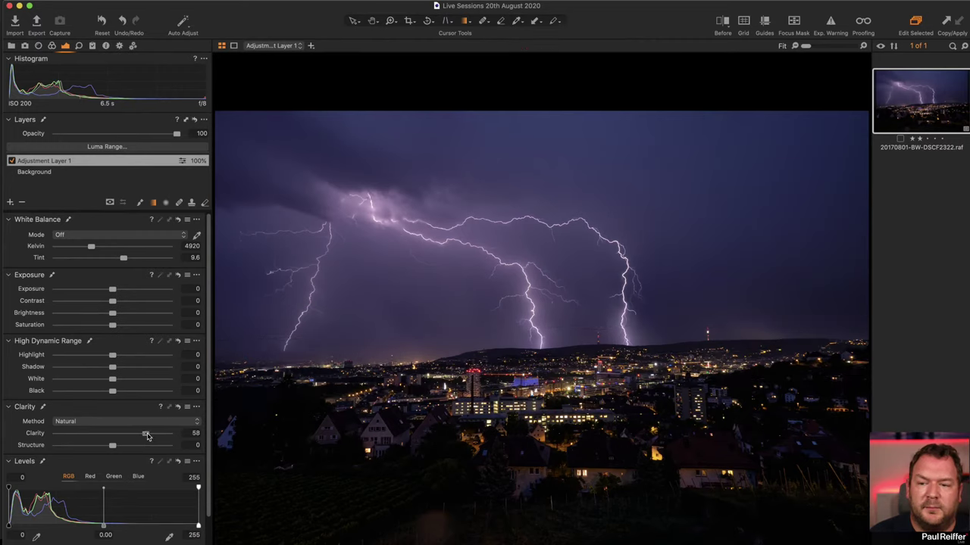
pyautogui.click(11, 161)
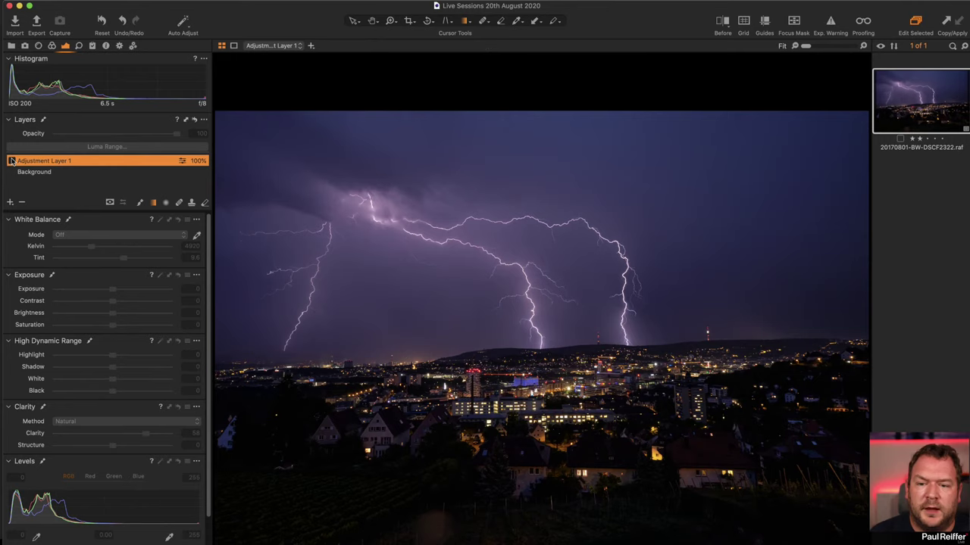
pyautogui.click(12, 161)
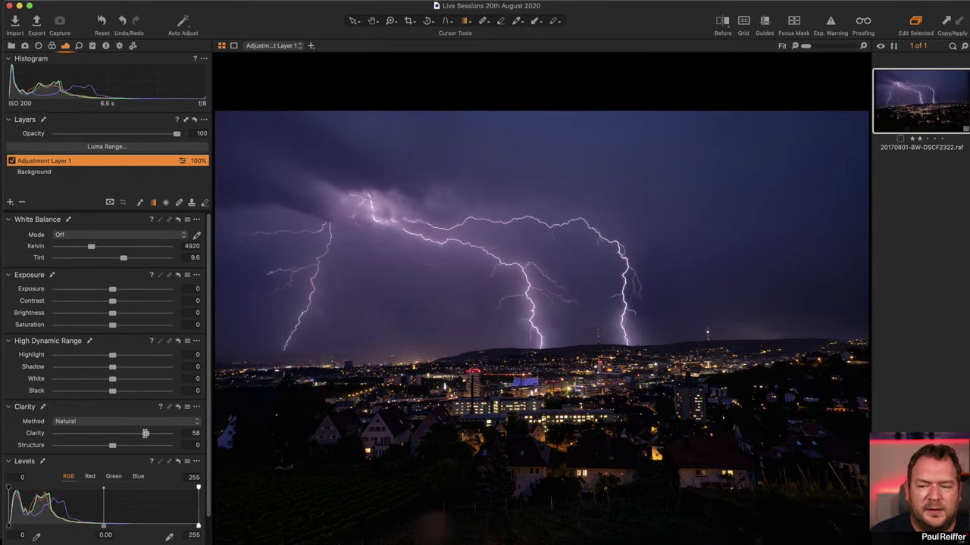
pyautogui.moveTo(146, 433); pyautogui.dragTo(120, 446)
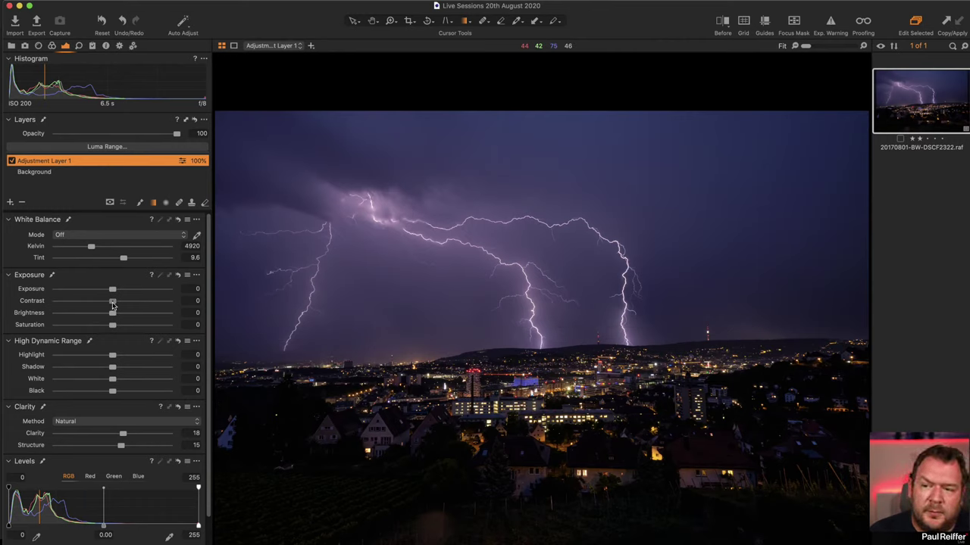
pyautogui.moveTo(112, 301)
pyautogui.mouseDown()
pyautogui.moveTo(119, 303)
pyautogui.moveTo(110, 305)
pyautogui.mouseUp()
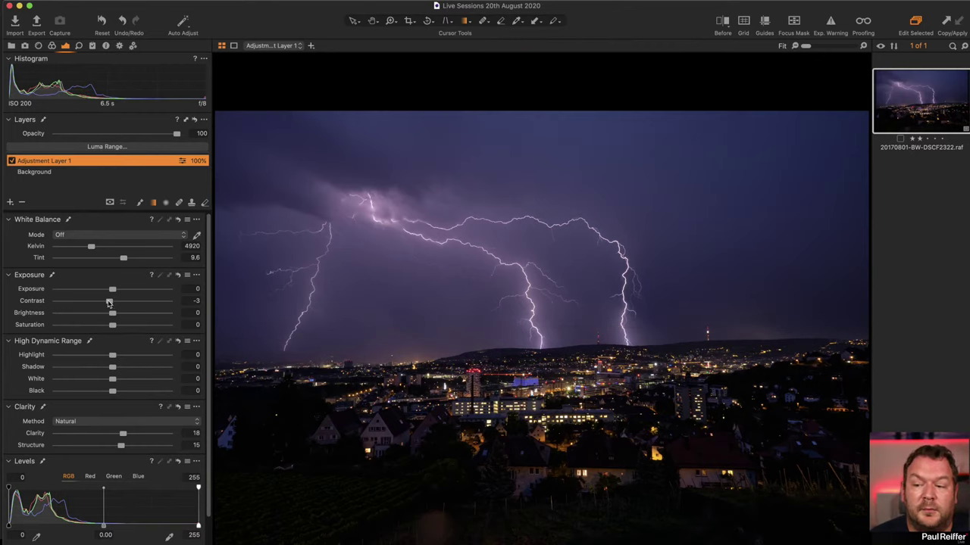
pyautogui.moveTo(109, 303); pyautogui.dragTo(123, 303)
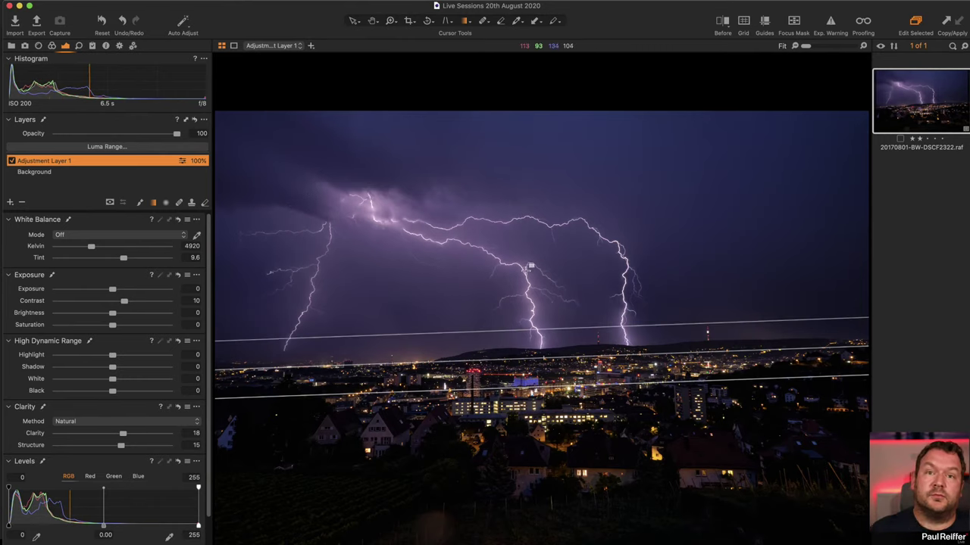
# Step: Examine the central lightning bolt and its branches at 225%, and return to the whole photo
pyautogui.press('p')
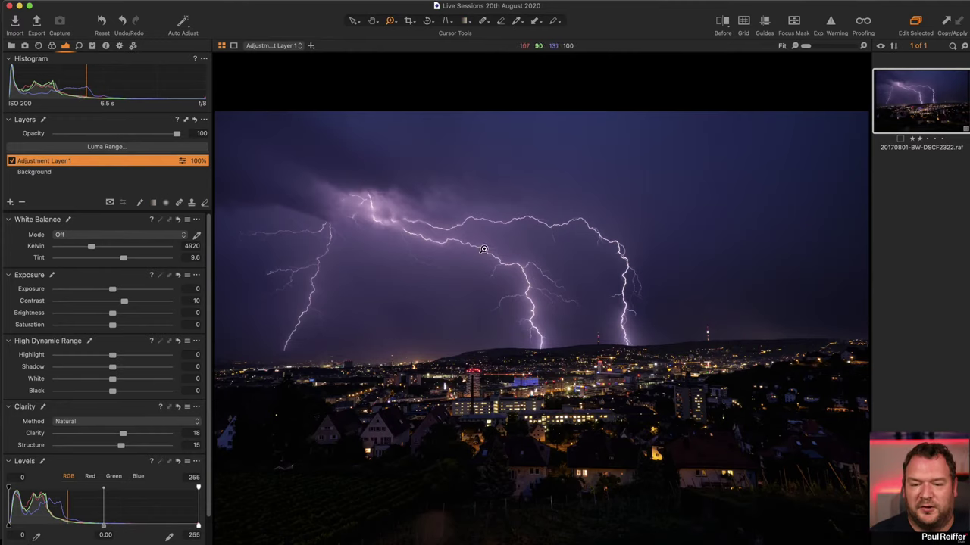
pyautogui.moveTo(483, 248); pyautogui.dragTo(526, 285)
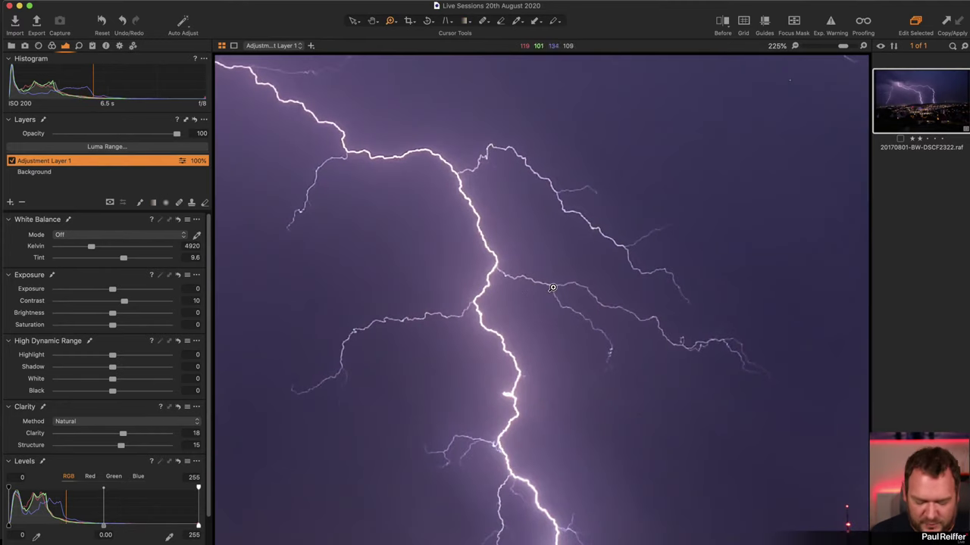
pyautogui.press('v')
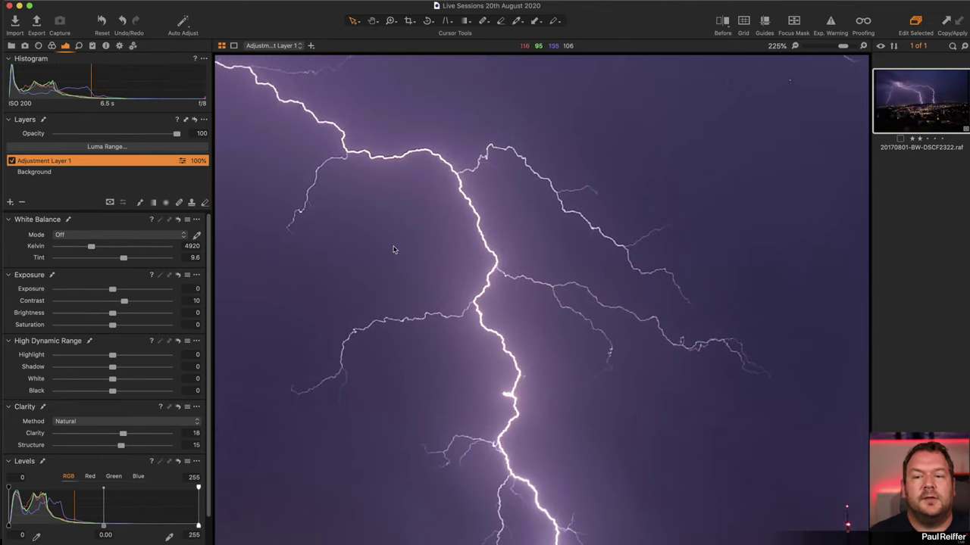
pyautogui.press('z')
pyautogui.press('super+0')
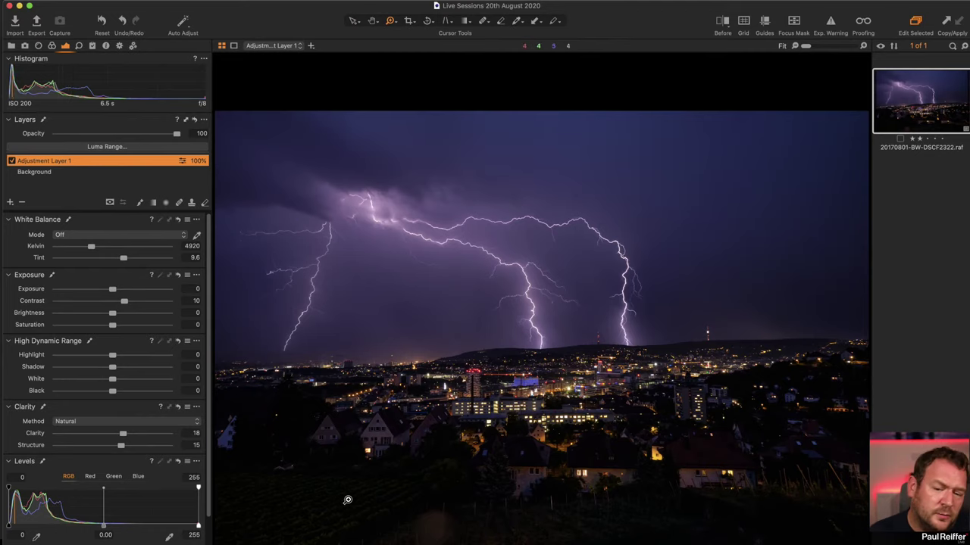
# Step: Create a new unadjusted variant of the city lightning photo
pyautogui.rightClick(915, 109)
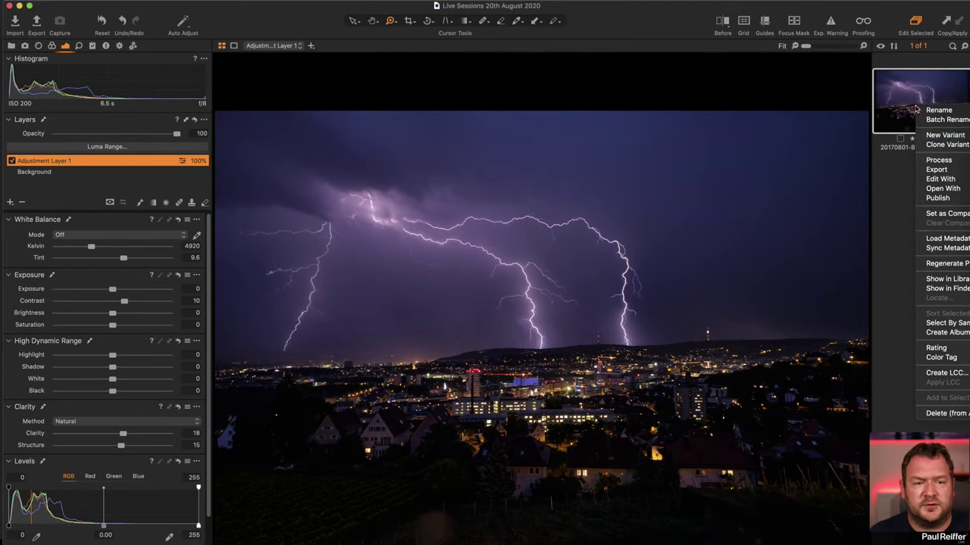
pyautogui.click(945, 144)
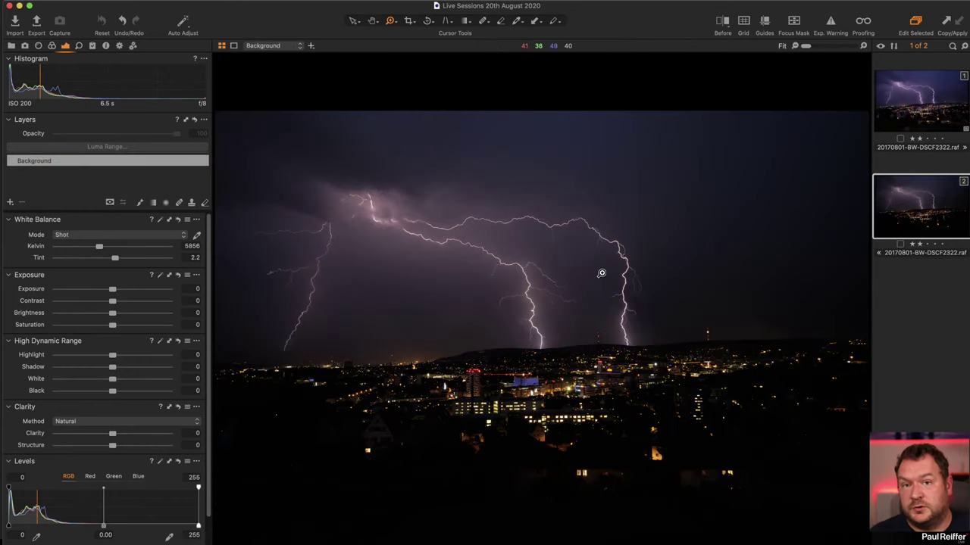
# Step: On the edited variant's sky layer, set the white balance to Kelvin 5221 and Tint 8.5, and Saturation to -21
pyautogui.click(923, 101)
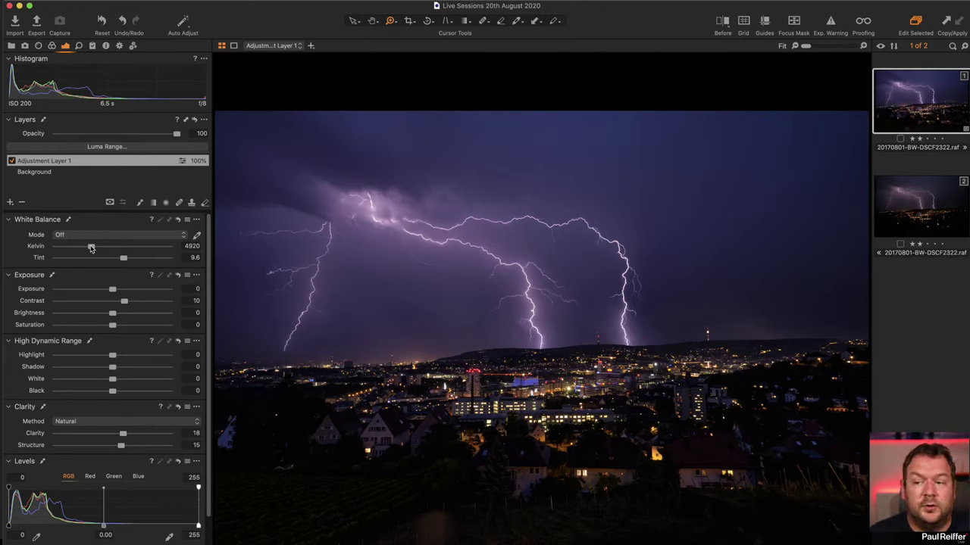
pyautogui.moveTo(91, 249); pyautogui.dragTo(122, 259)
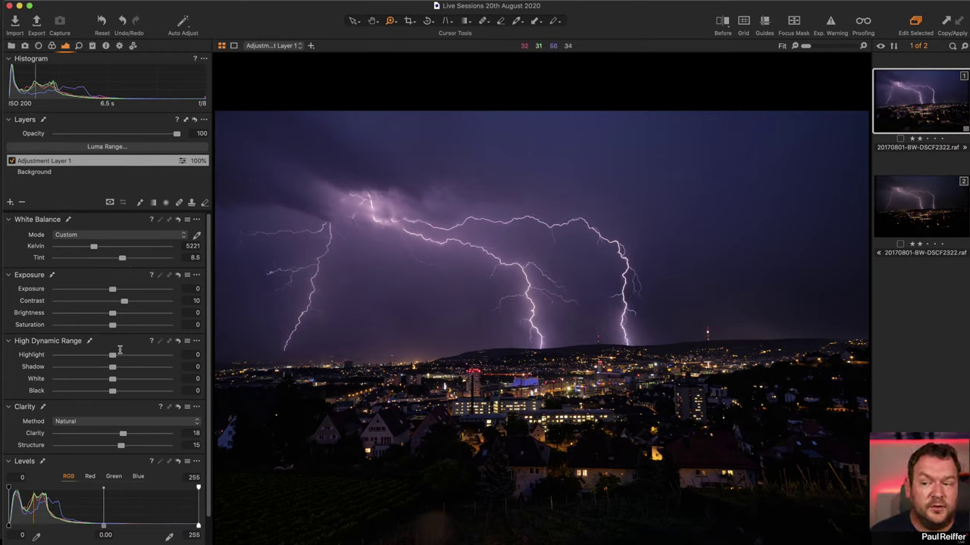
pyautogui.moveTo(112, 324)
pyautogui.mouseDown()
pyautogui.moveTo(30, 328)
pyautogui.moveTo(101, 332)
pyautogui.mouseUp()
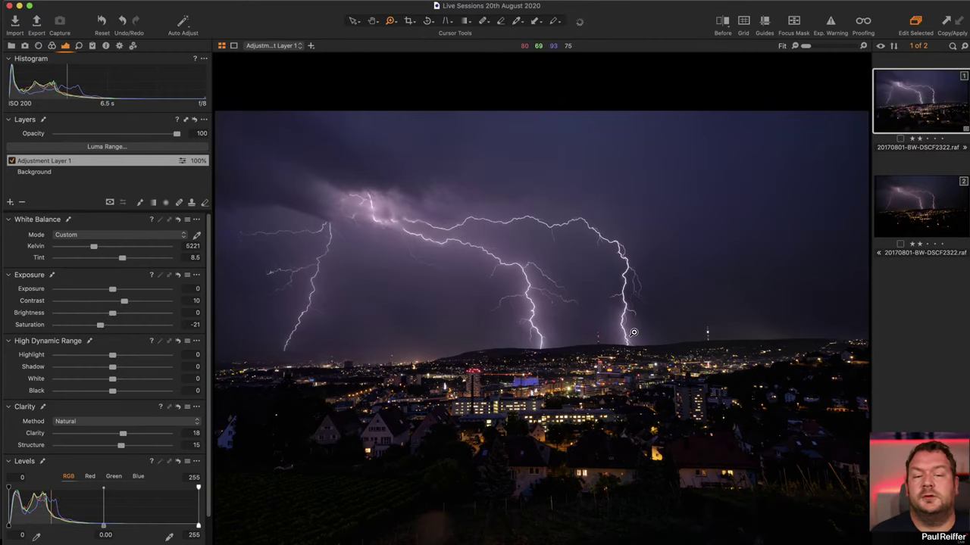
# Step: Compare the edited city lightning photo with its unadjusted variant and with the sky layer off, and set that layer's opacity to 77
pyautogui.click(922, 205)
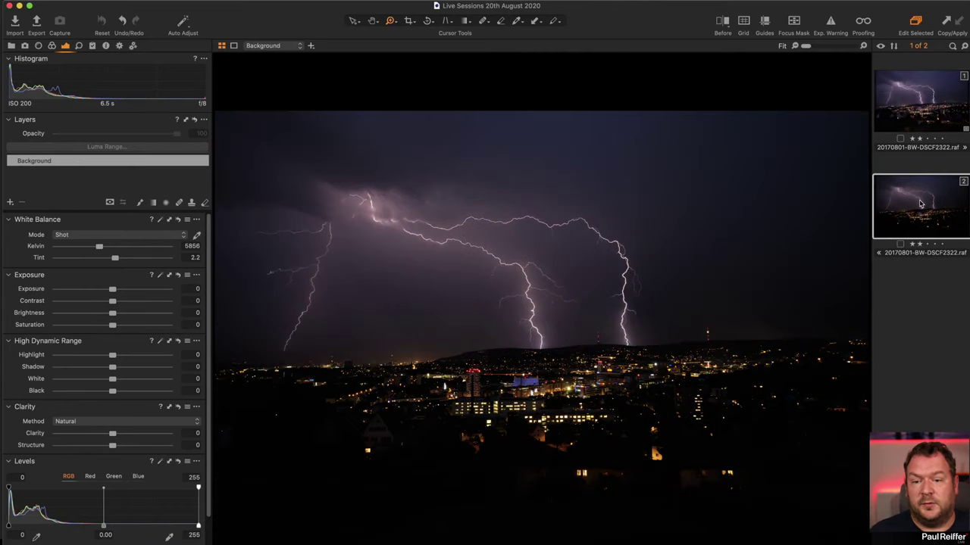
pyautogui.click(924, 100)
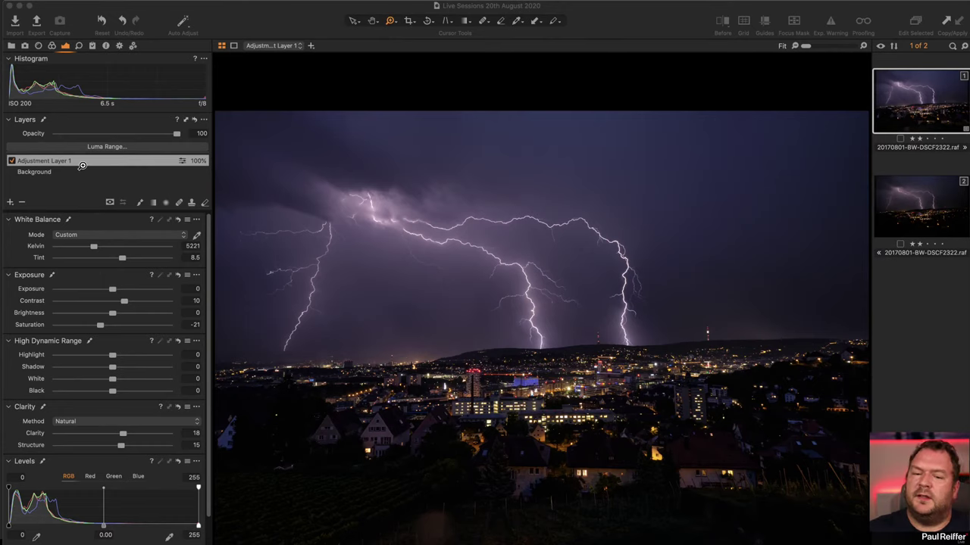
pyautogui.click(11, 161)
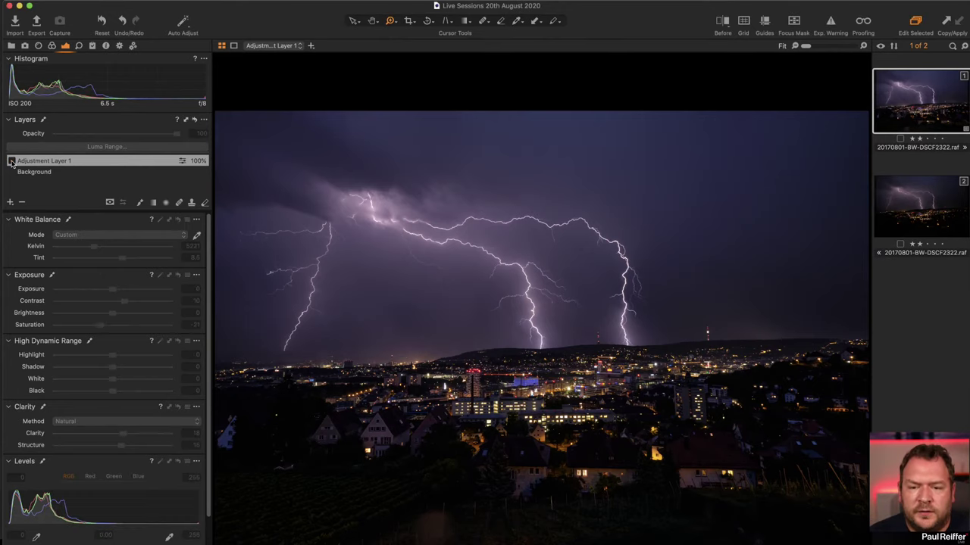
pyautogui.click(11, 161)
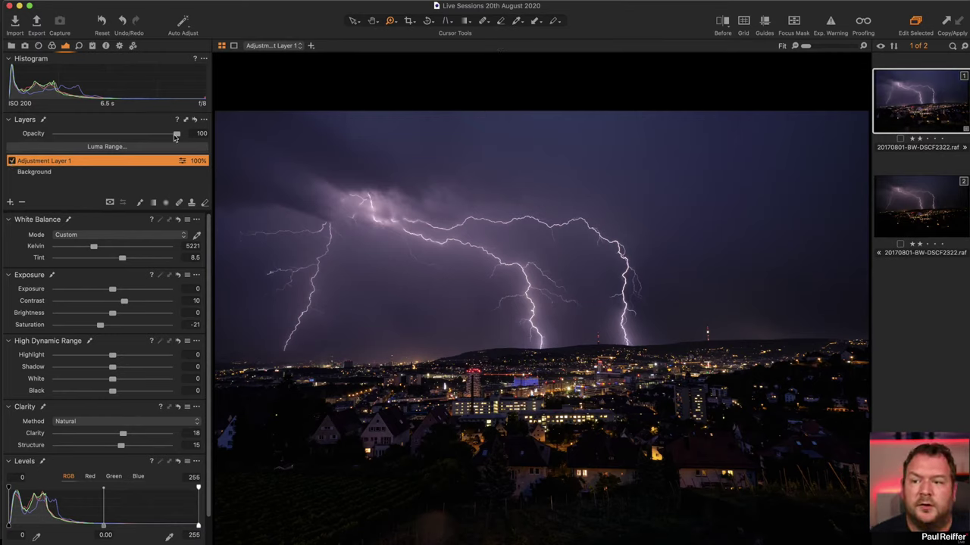
pyautogui.moveTo(175, 136); pyautogui.dragTo(148, 135)
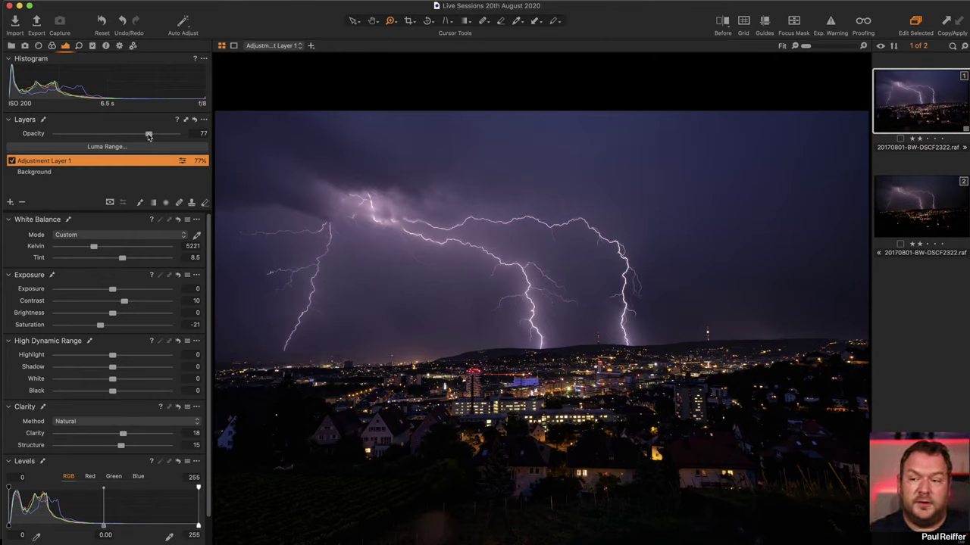
# Step: Review the valley, bear, street, monochrome beach and rural lightning photos in the other user albums, and return to the city lightning album
pyautogui.click(11, 47)
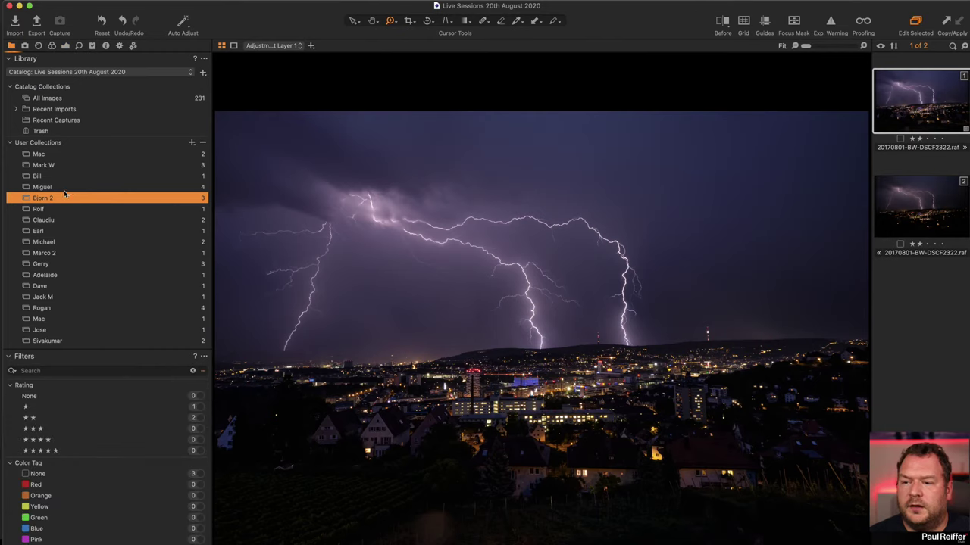
pyautogui.click(51, 210)
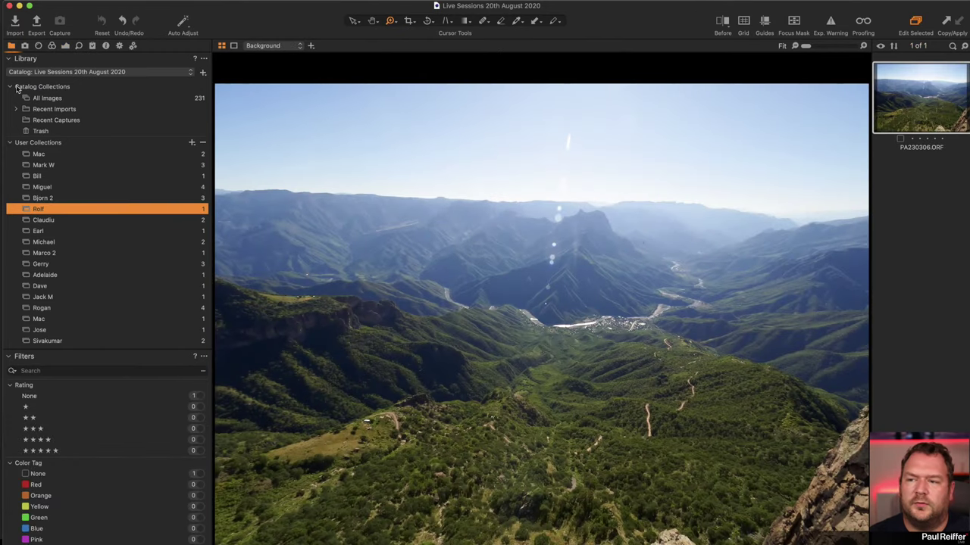
pyautogui.click(58, 155)
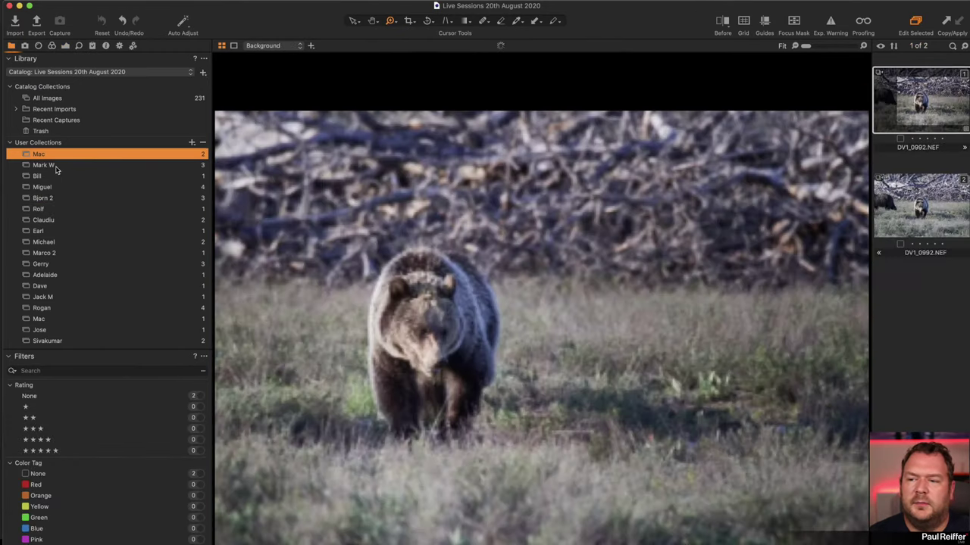
pyautogui.click(55, 168)
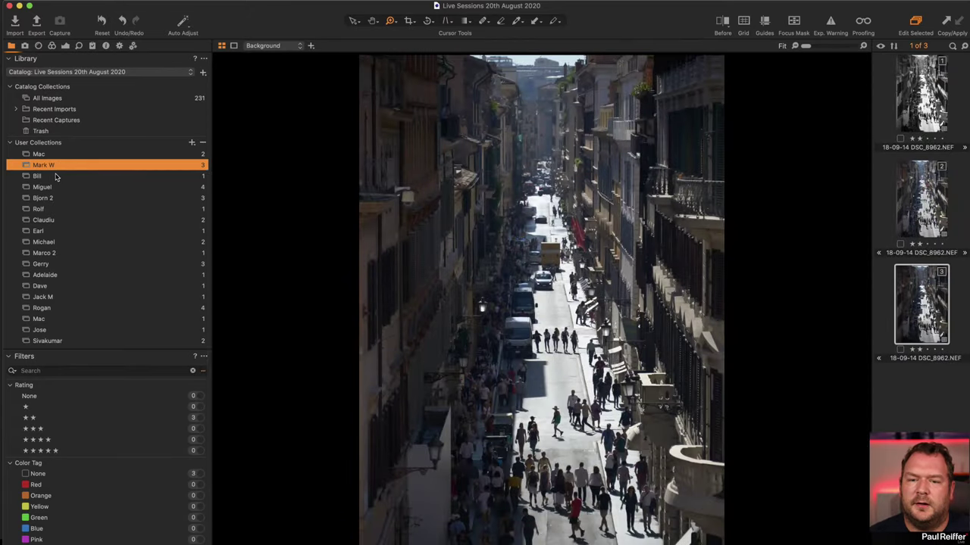
pyautogui.click(55, 177)
pyautogui.click(85, 165)
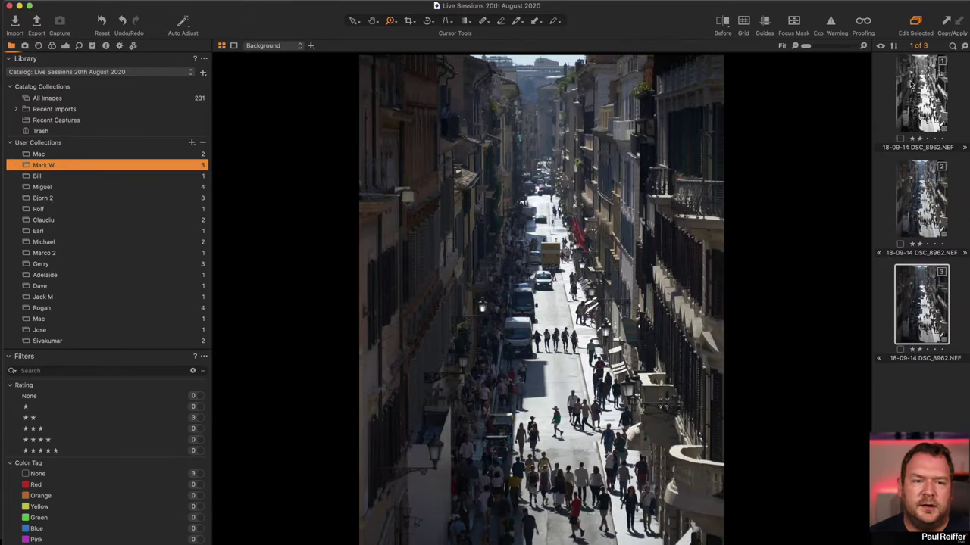
pyautogui.click(75, 176)
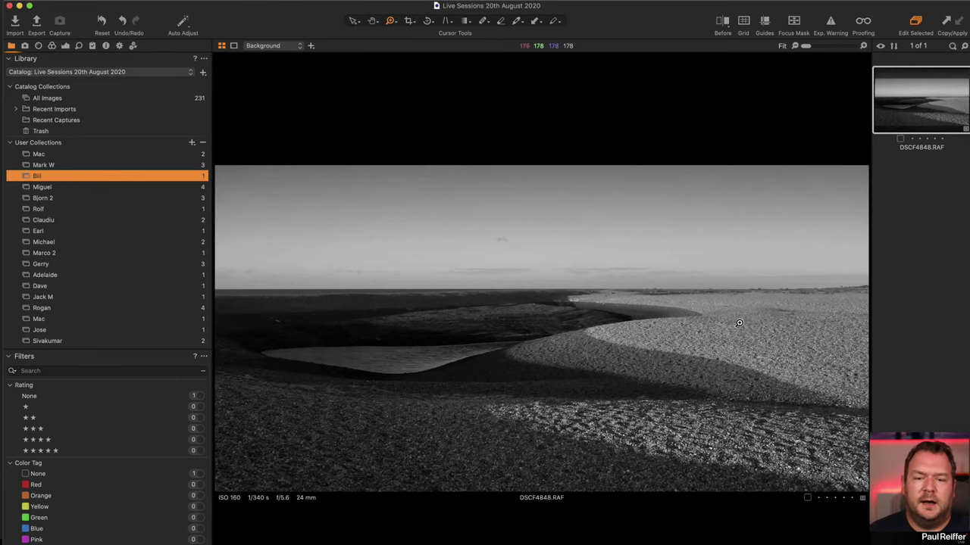
pyautogui.click(47, 188)
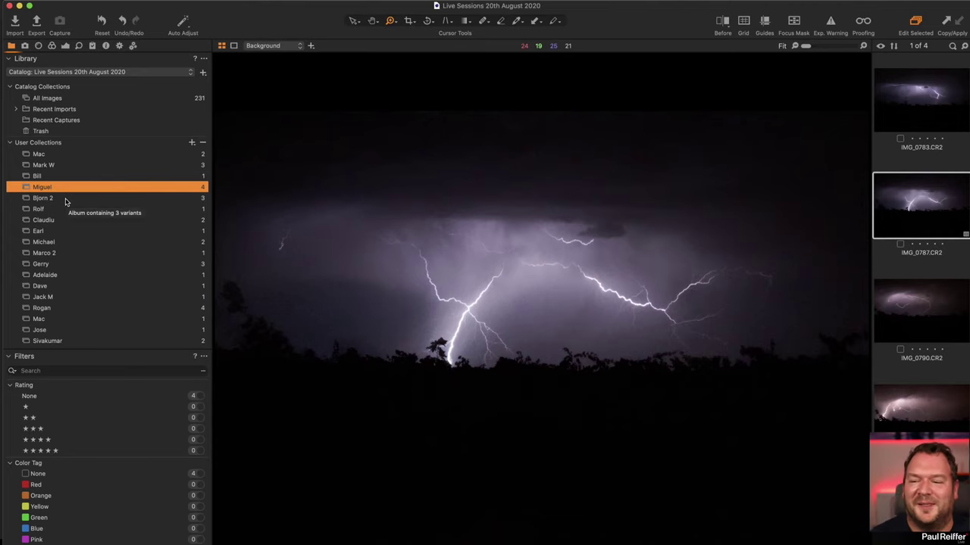
pyautogui.click(66, 199)
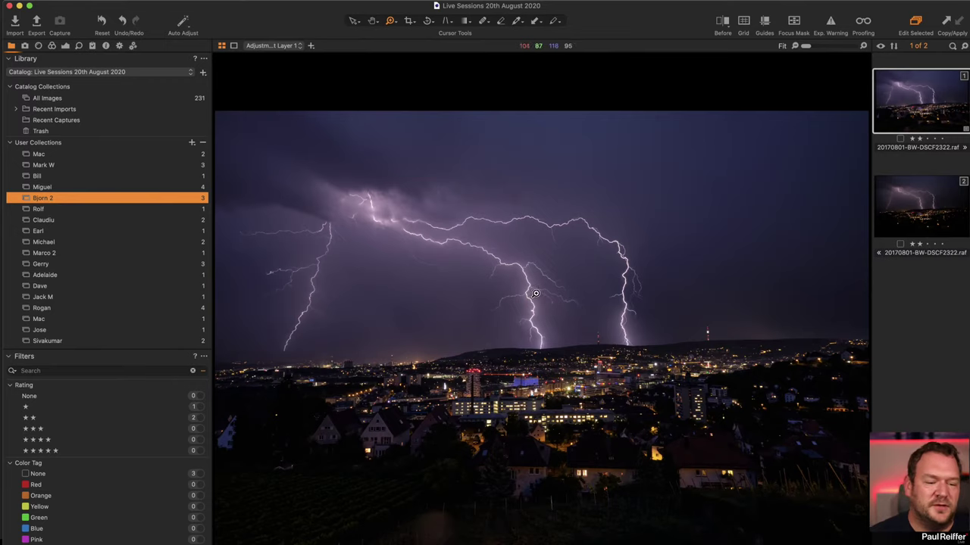